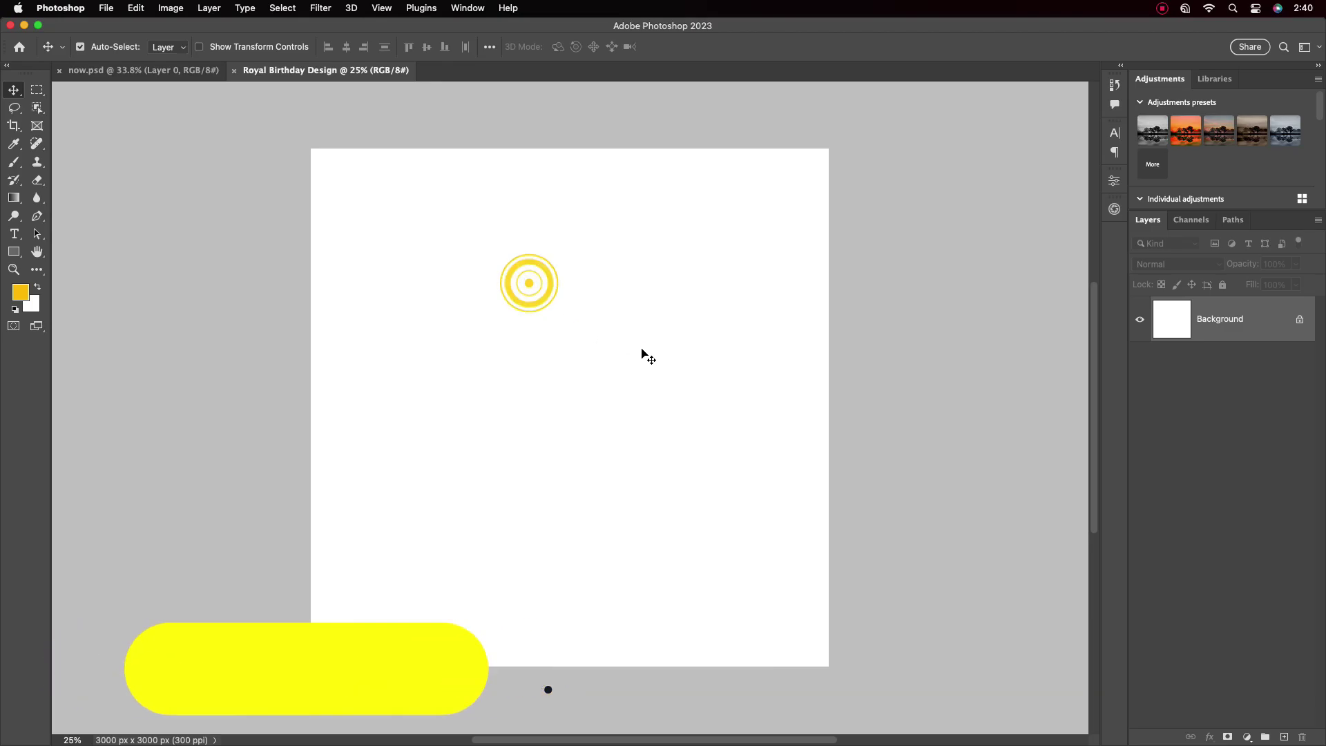
Bring the green-headwrap portrait from now.psd into Royal Birthday Design, enlarged in the lower centre
left_click(144, 70)
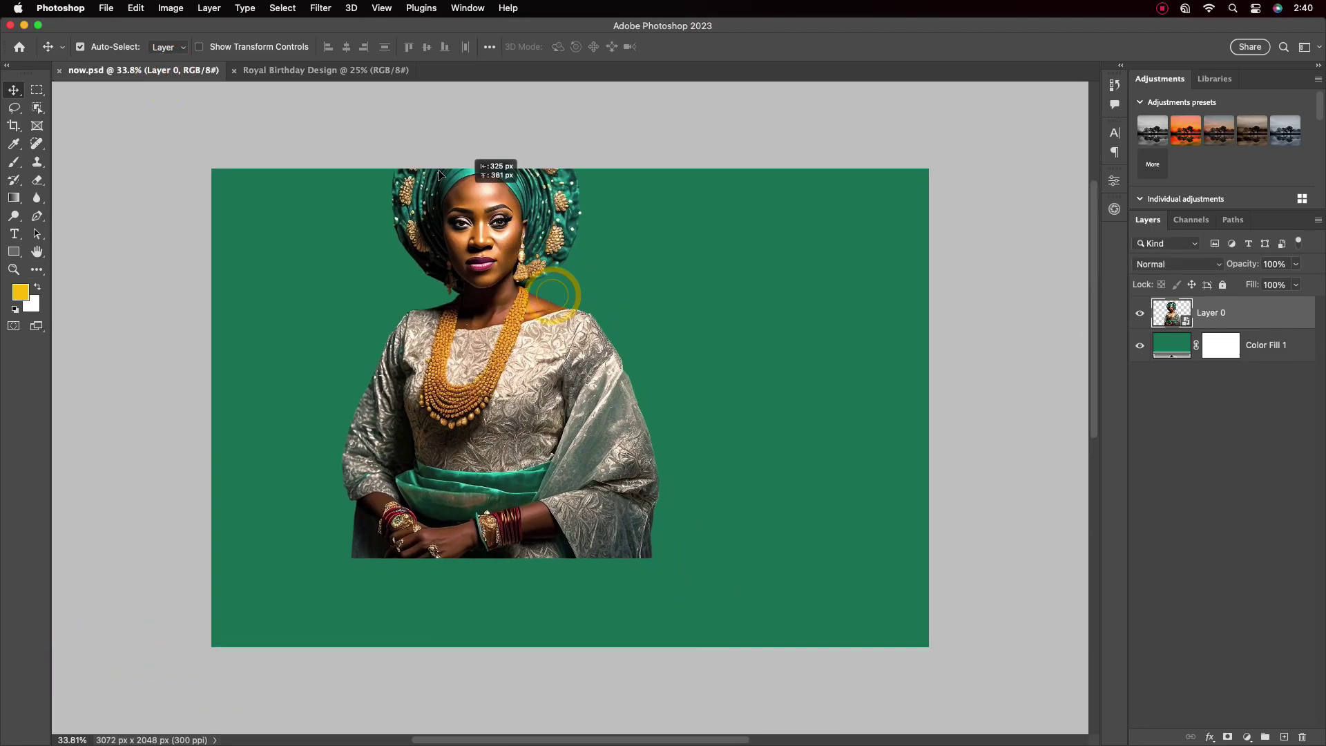
left_click_drag(462, 200, 603, 502)
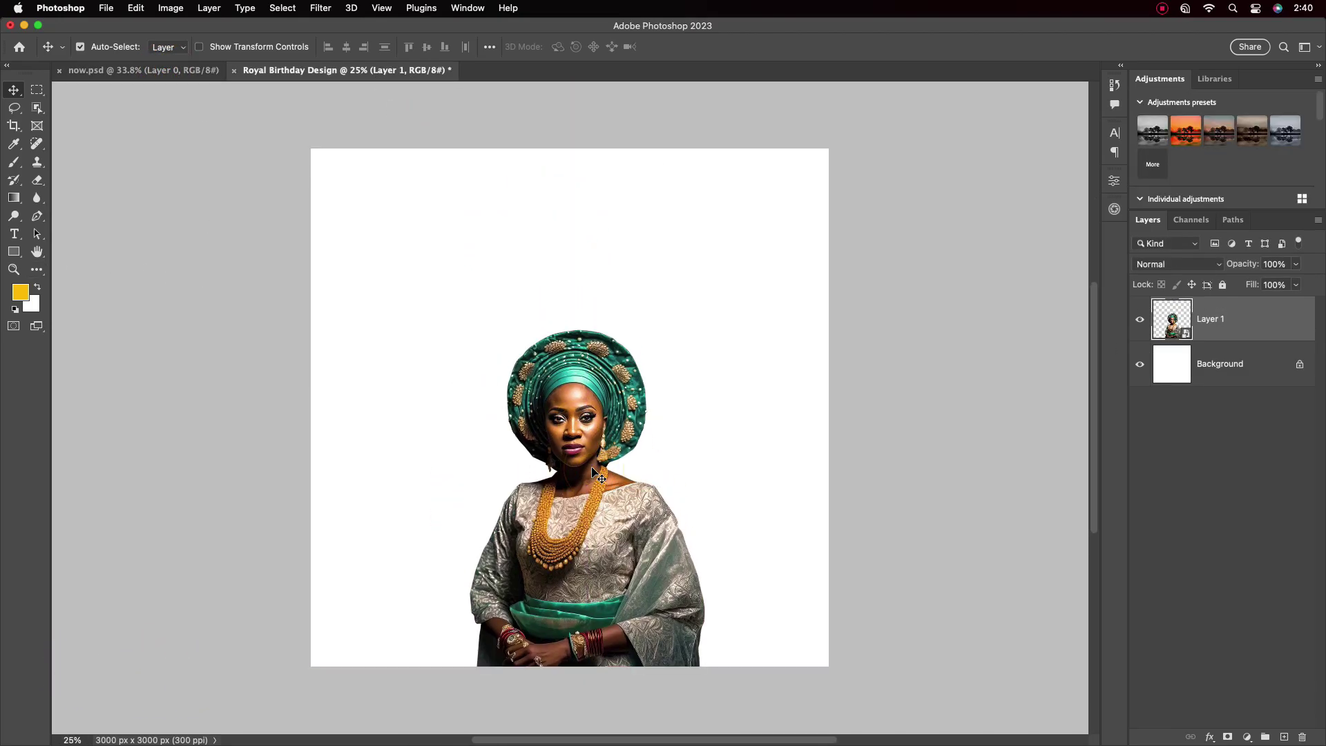
key("ctrl+t")
left_click_drag(812, 488, 903, 489)
left_click_drag(693, 490, 666, 414)
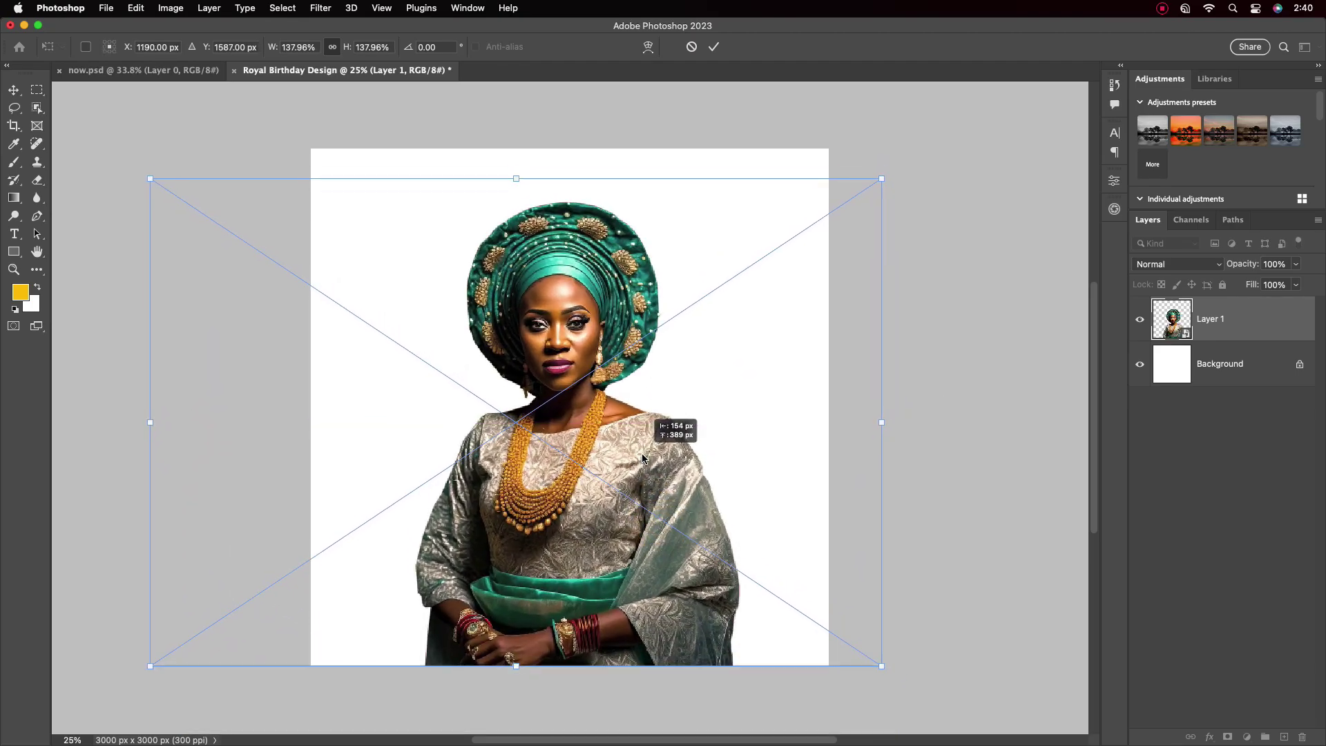
key("Return")
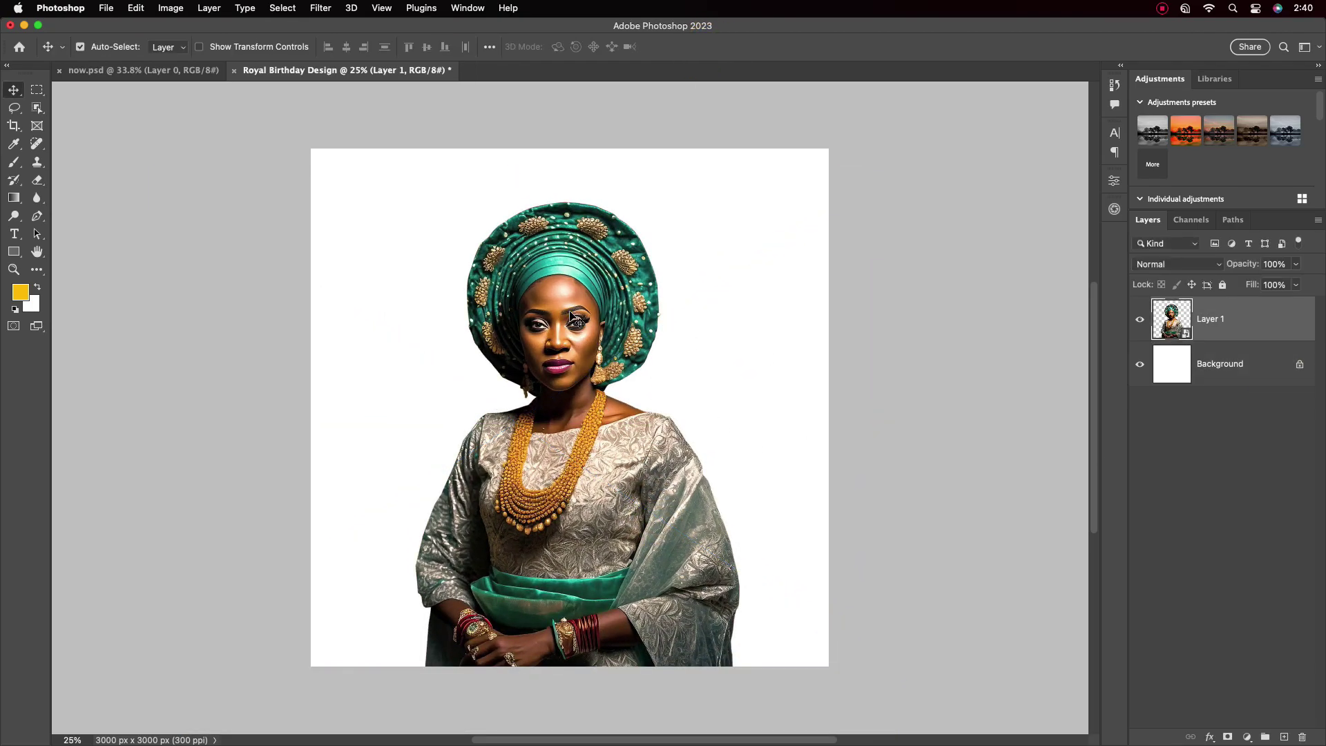
left_click(1275, 364)
Add a Solid Color fill layer in a light yellow sampled from the artwork
left_click(1247, 737)
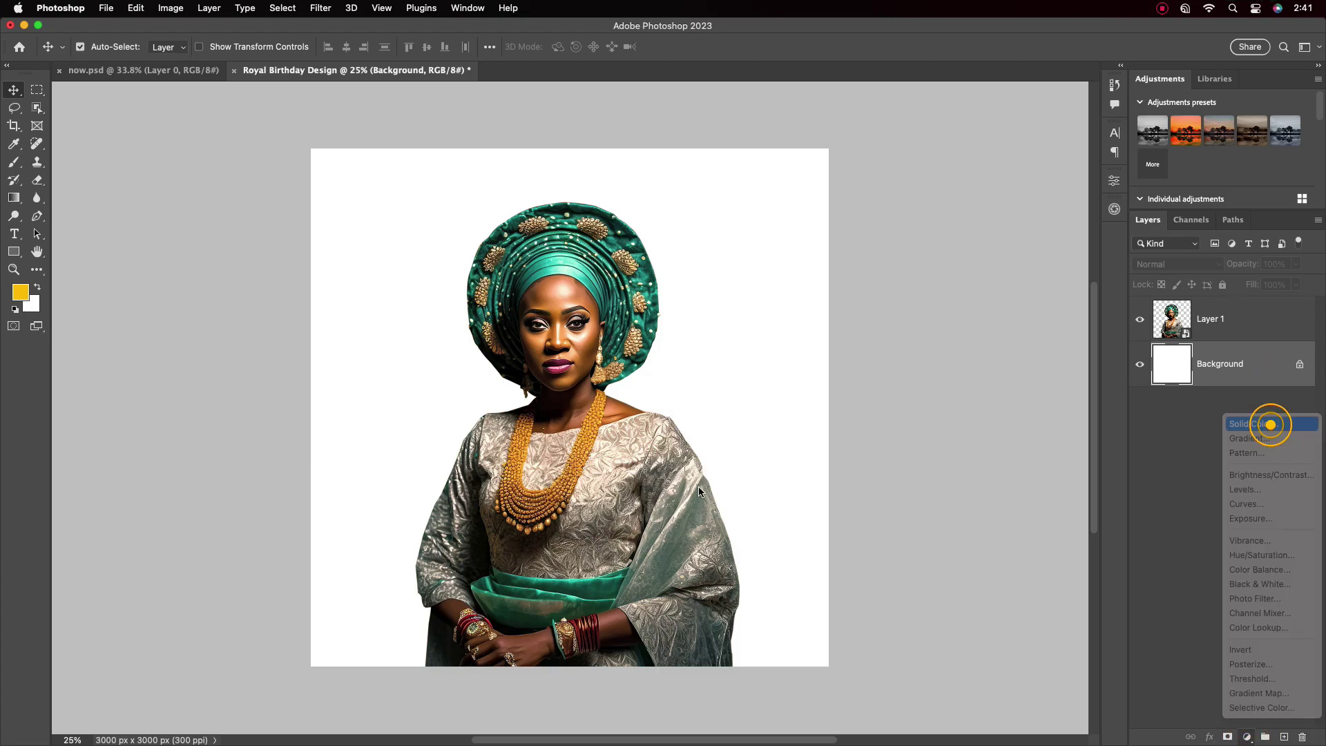
left_click(1267, 423)
left_click_drag(655, 331, 742, 330)
left_click_drag(583, 450, 583, 440)
key("Return")
Draw an ellipse over the woman with the Ellipse Tool
key("v")
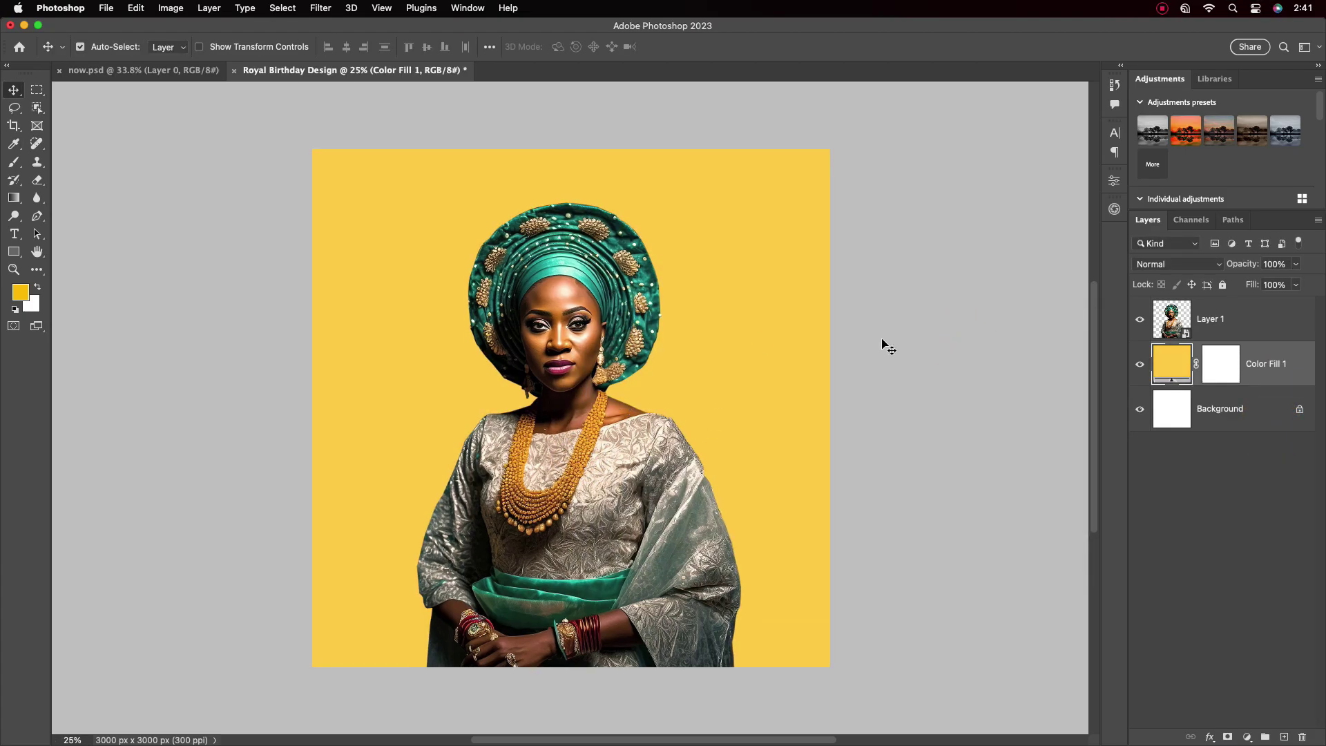
left_click_drag(14, 251, 69, 264)
left_click_drag(460, 316, 629, 483)
Move the ellipse lower and make it an unfilled ring with a green 300 px stroke
key("v")
left_click_drag(420, 364, 536, 663)
left_click(955, 326)
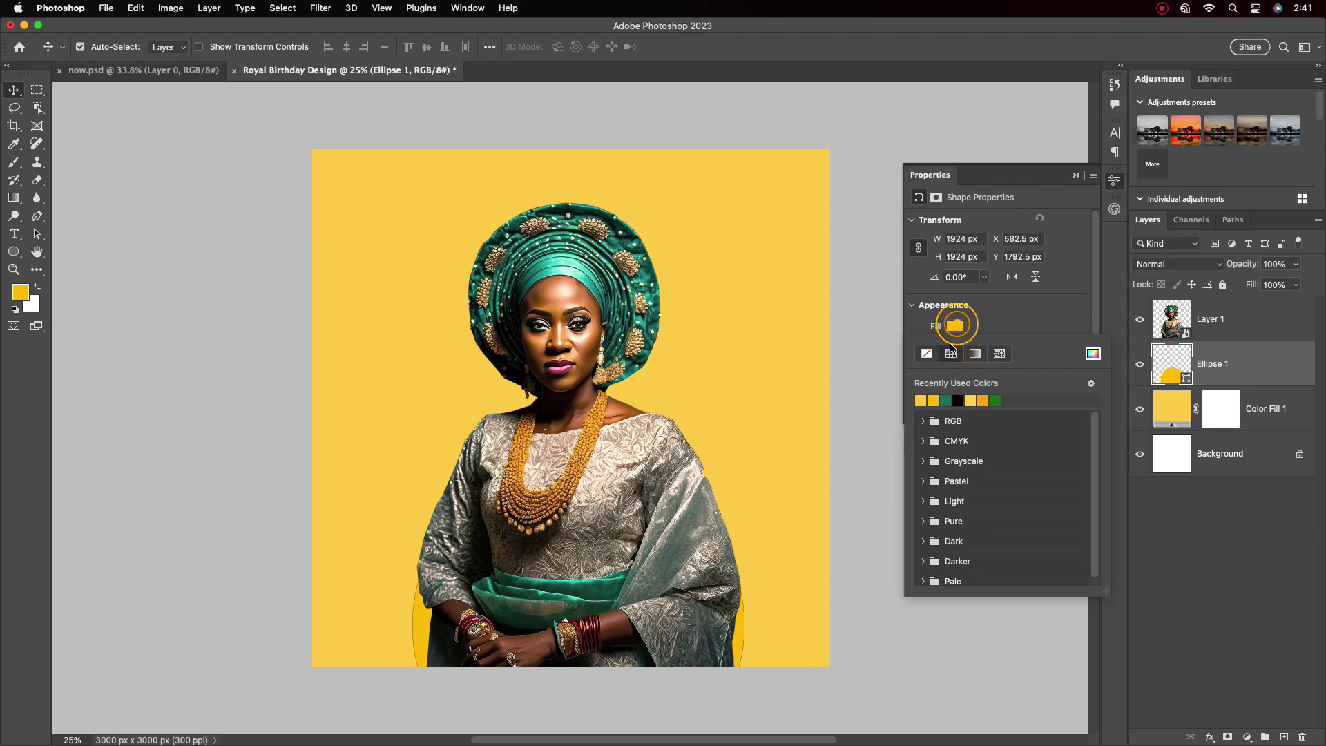
left_click(926, 349)
left_click(954, 344)
left_click(929, 397)
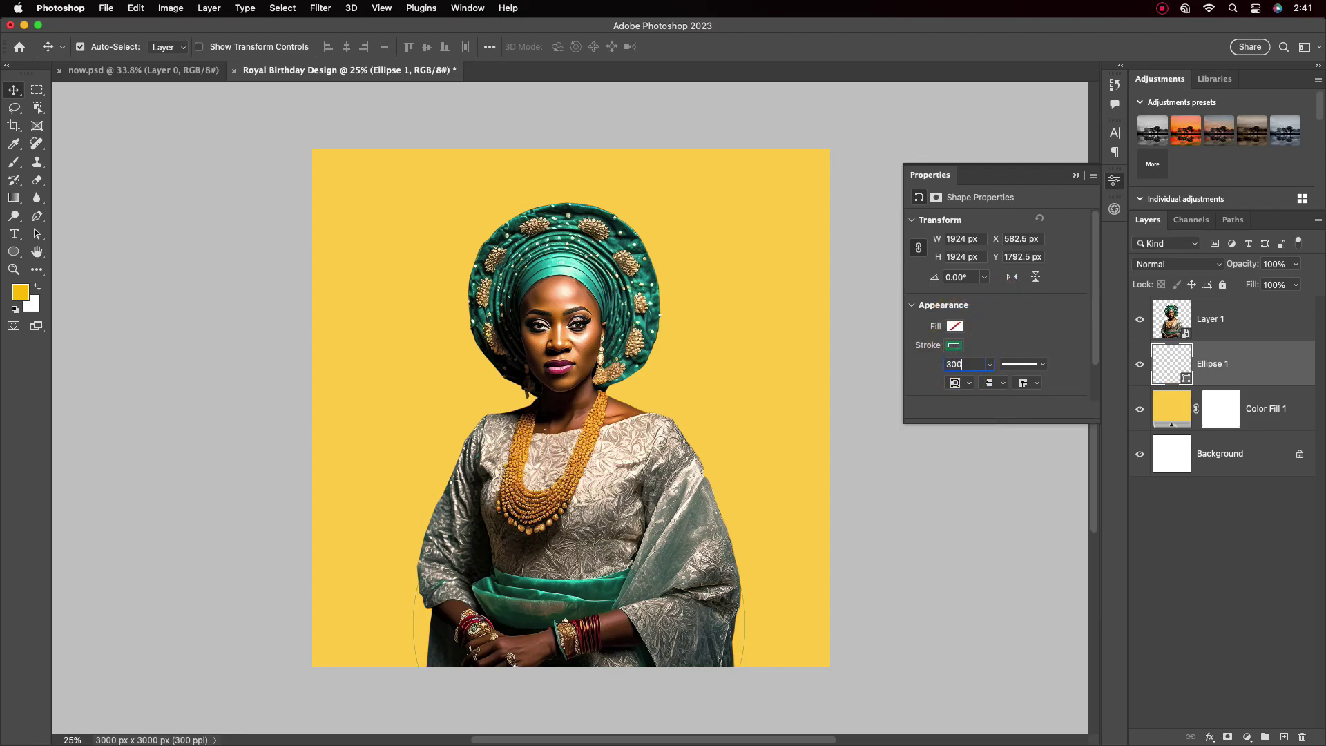
type("300")
key("Return")
Enlarge the ring to about 2249 px wide, centred on the poster's bottom edge
key("ctrl+t")
left_click_drag(770, 624, 806, 622)
left_click_drag(768, 556, 764, 597)
left_click(755, 46)
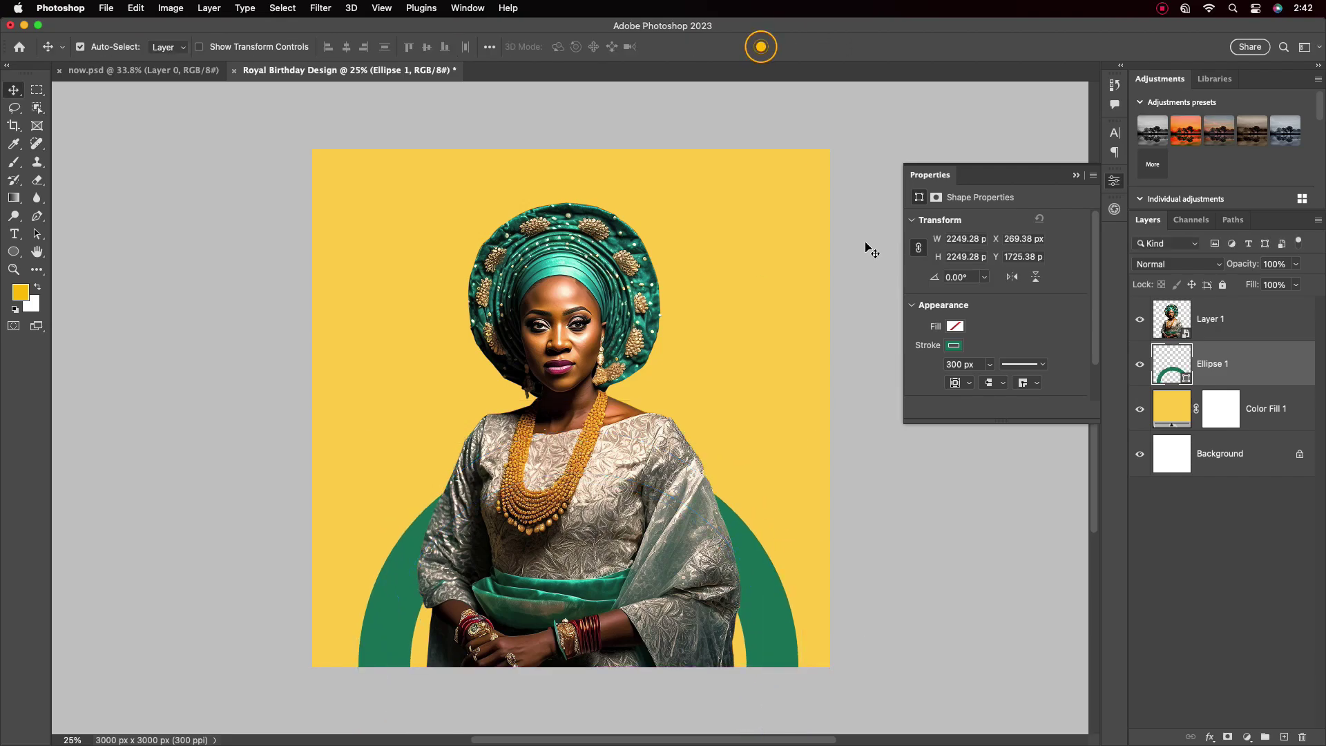
double_click(764, 580)
left_click_drag(628, 148, 1066, 281)
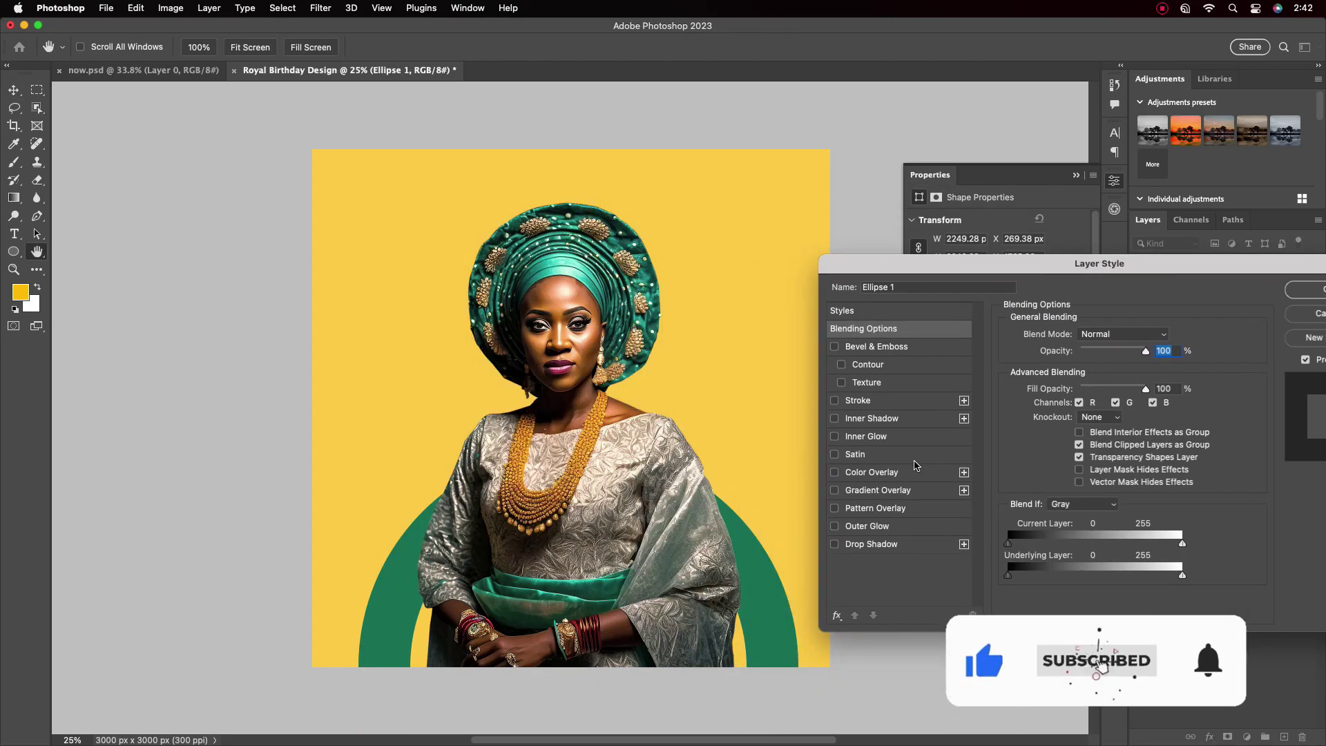
Enable a Gradient Overlay running from headwrap teal to near-black teal
left_click(874, 490)
left_click(1113, 368)
left_click_drag(666, 213, 1058, 281)
left_click(922, 516)
double_click(922, 517)
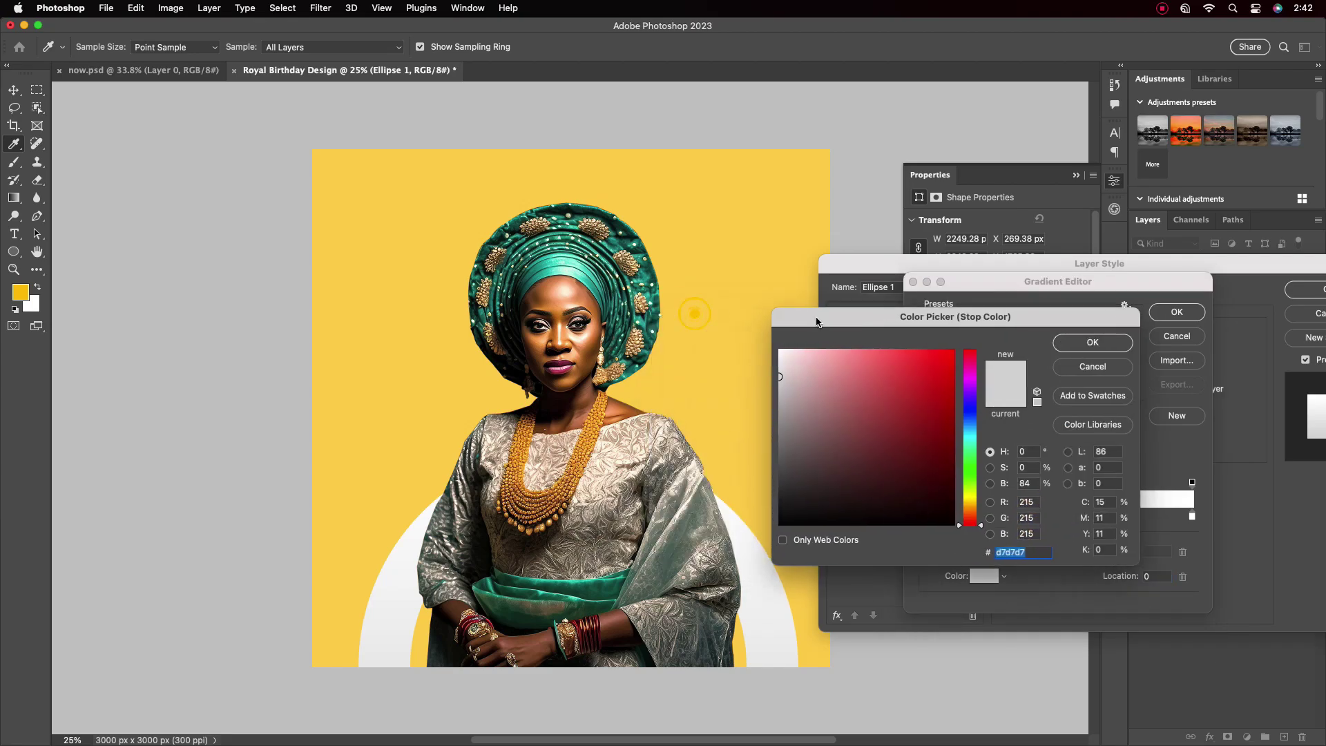
left_click(591, 582)
left_click(1088, 346)
double_click(1192, 516)
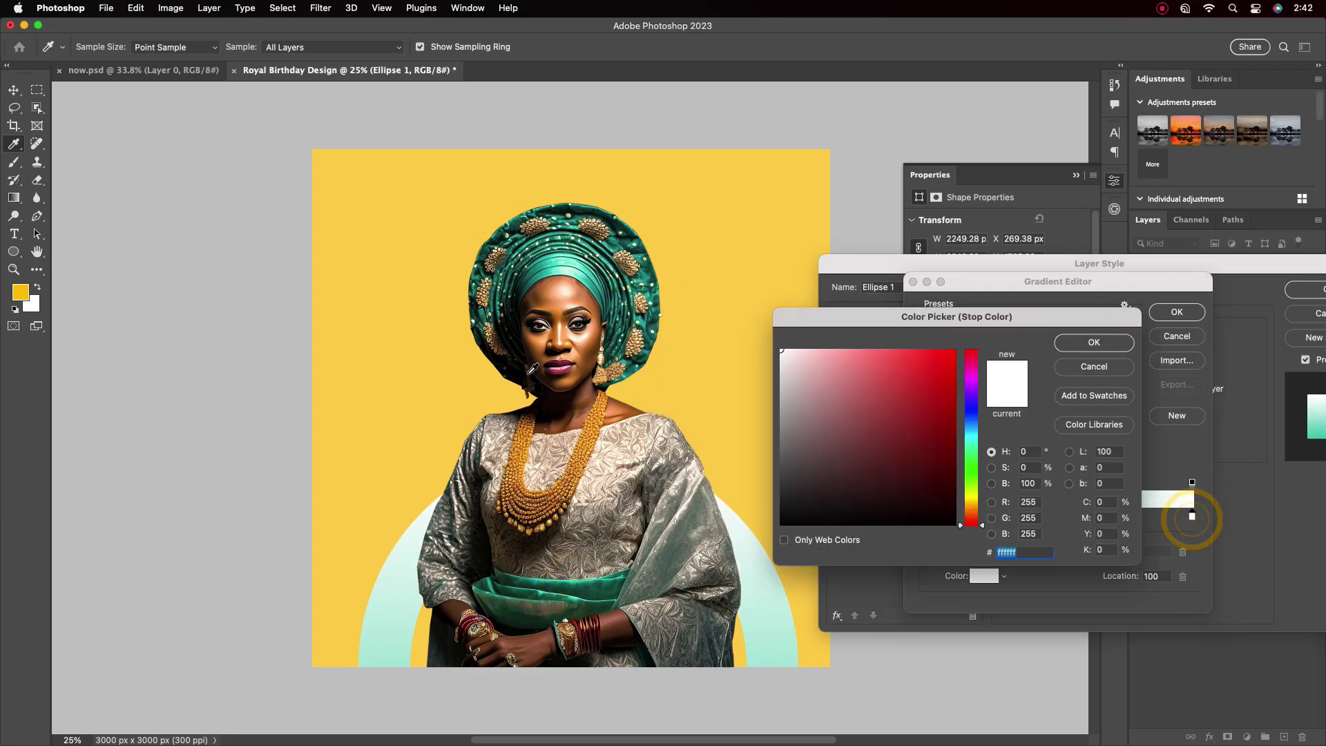
left_click(511, 251)
left_click(1094, 342)
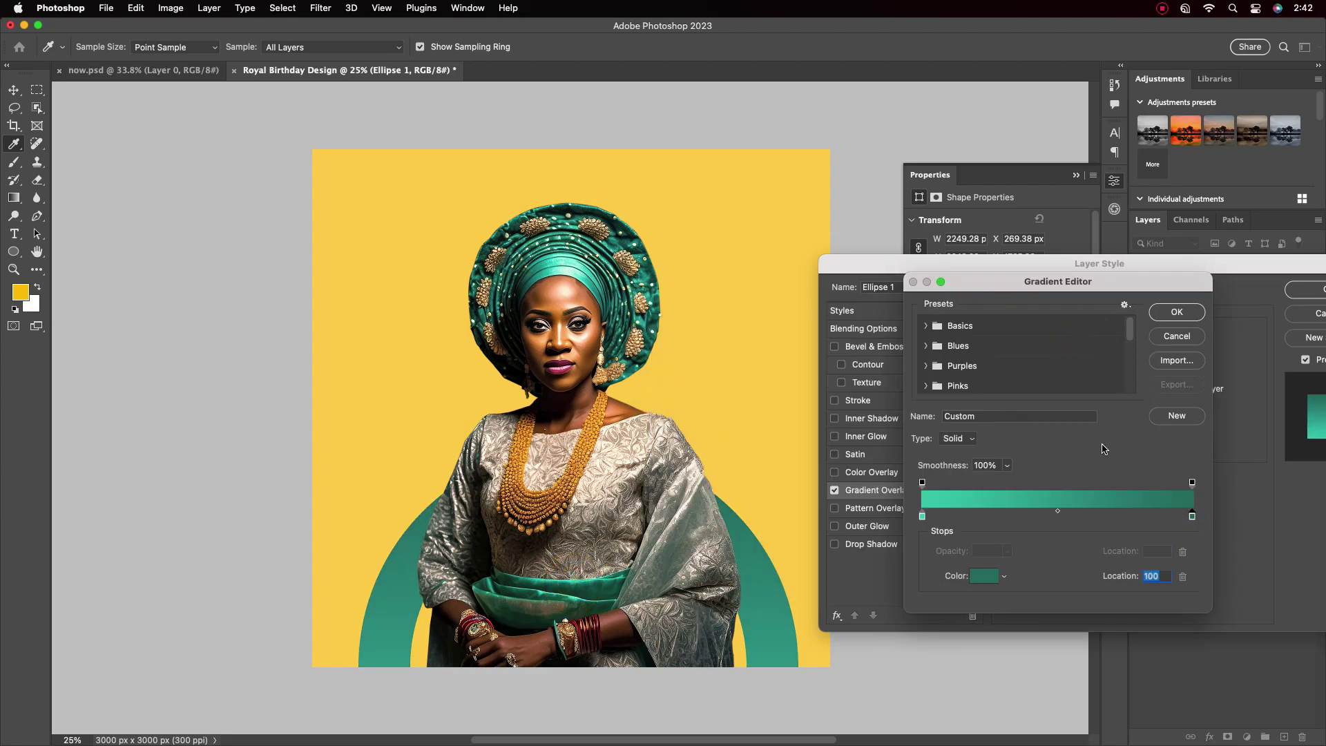
double_click(1193, 517)
left_click_drag(939, 508, 985, 518)
left_click(1095, 342)
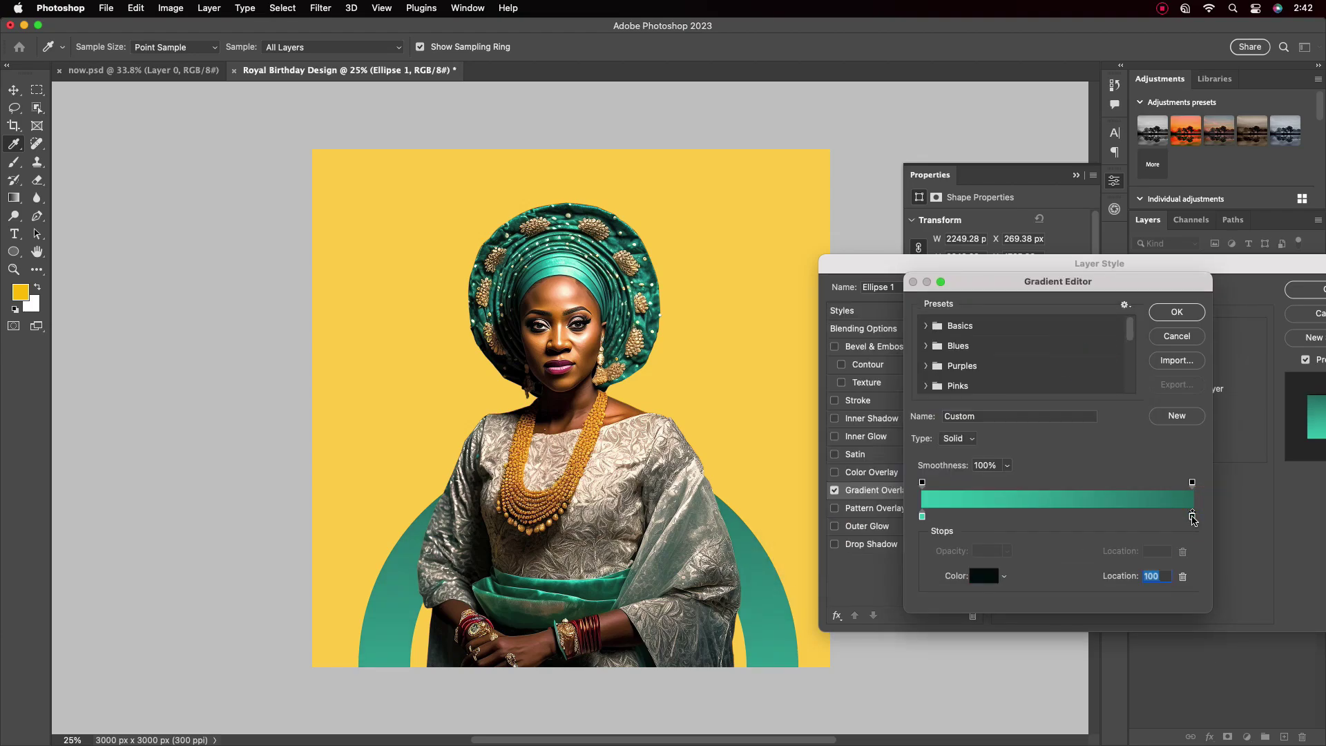
Fade the gradient's right end to 0% opacity at about 66 and apply the style
left_click(1192, 516)
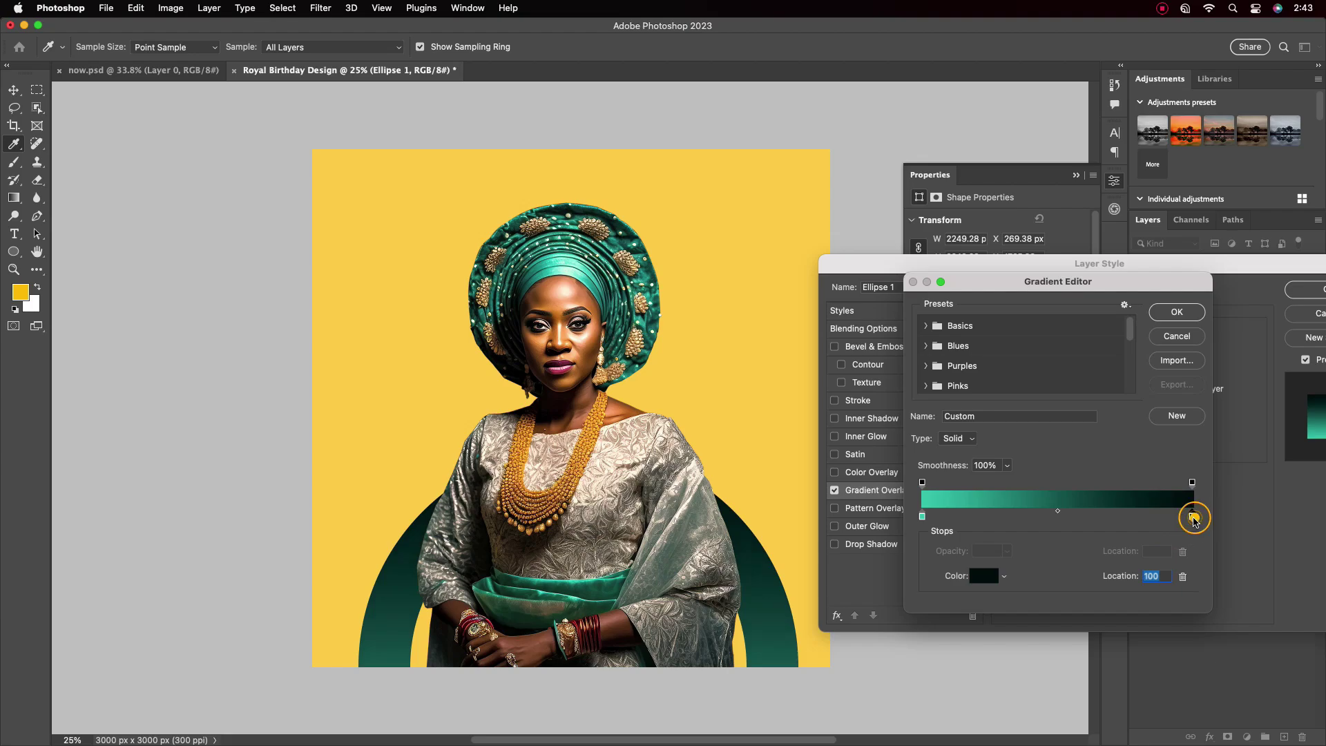
left_click_drag(1007, 551, 938, 614)
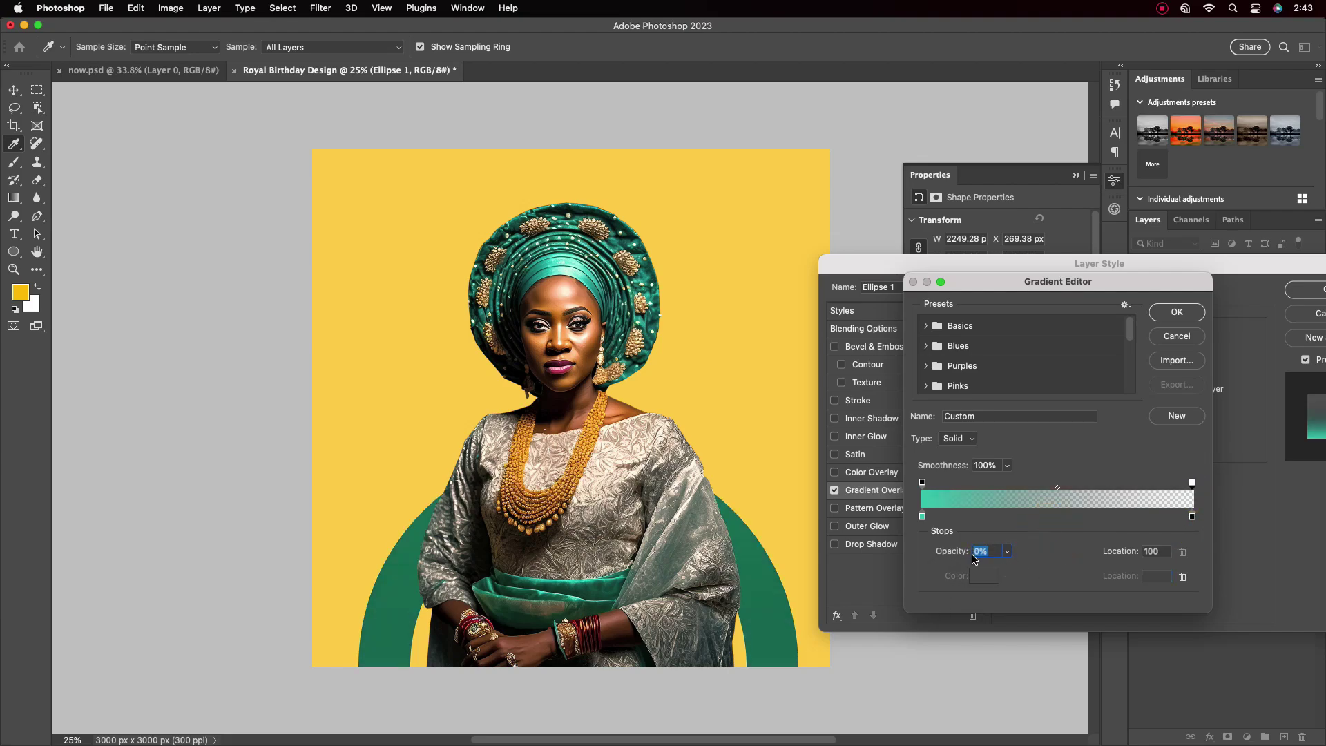
left_click_drag(1193, 483, 1098, 493)
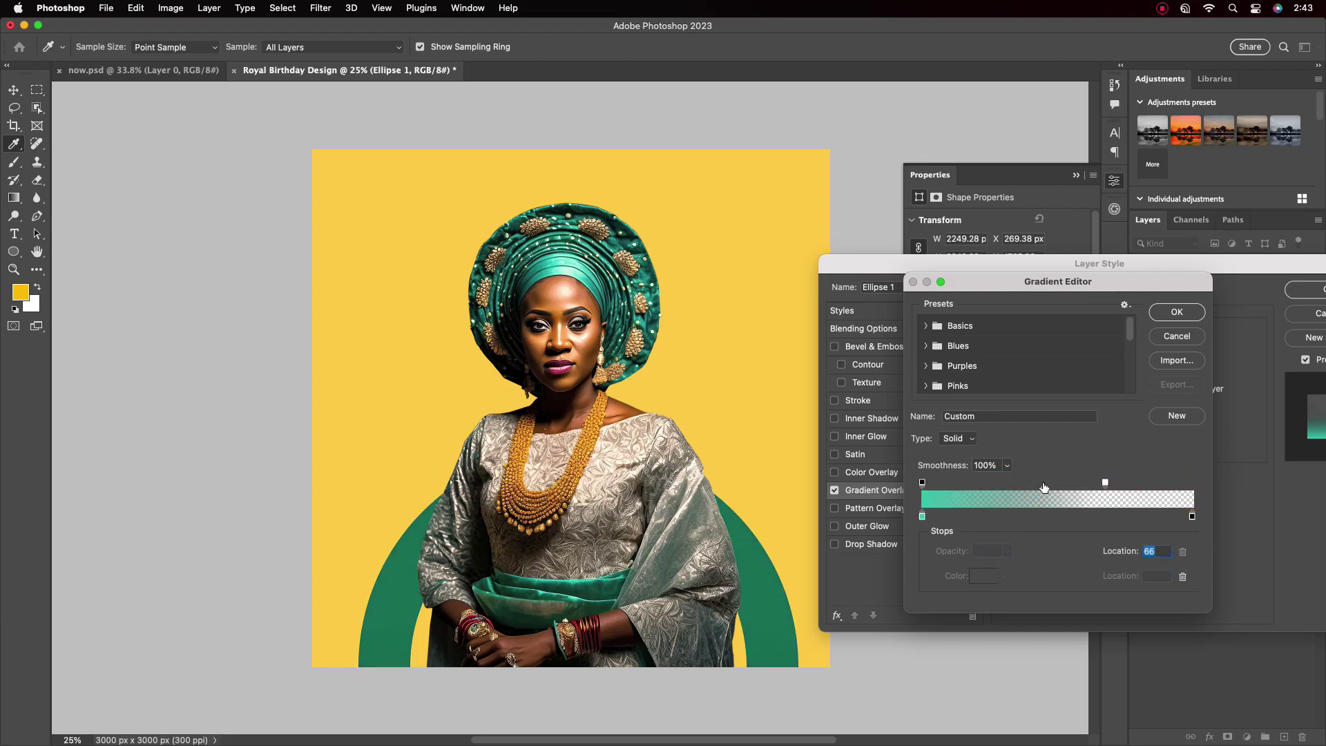
left_click(1177, 311)
left_click_drag(1139, 263, 1077, 257)
left_click(1036, 295)
left_click(1265, 284)
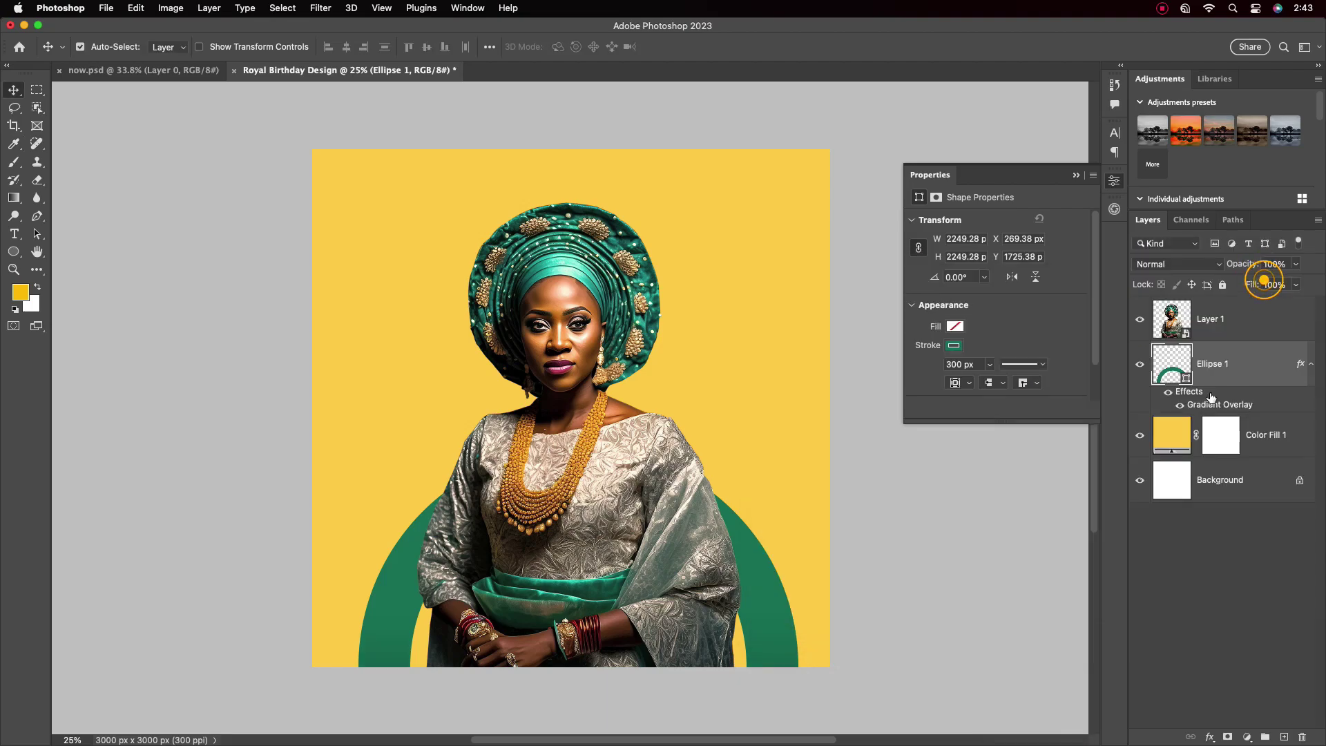
Mask Ellipse 1 with a Basics gradient in Multiply at about 27%, fading the ring's top
left_click(1229, 737)
left_click(14, 197)
left_click(133, 47)
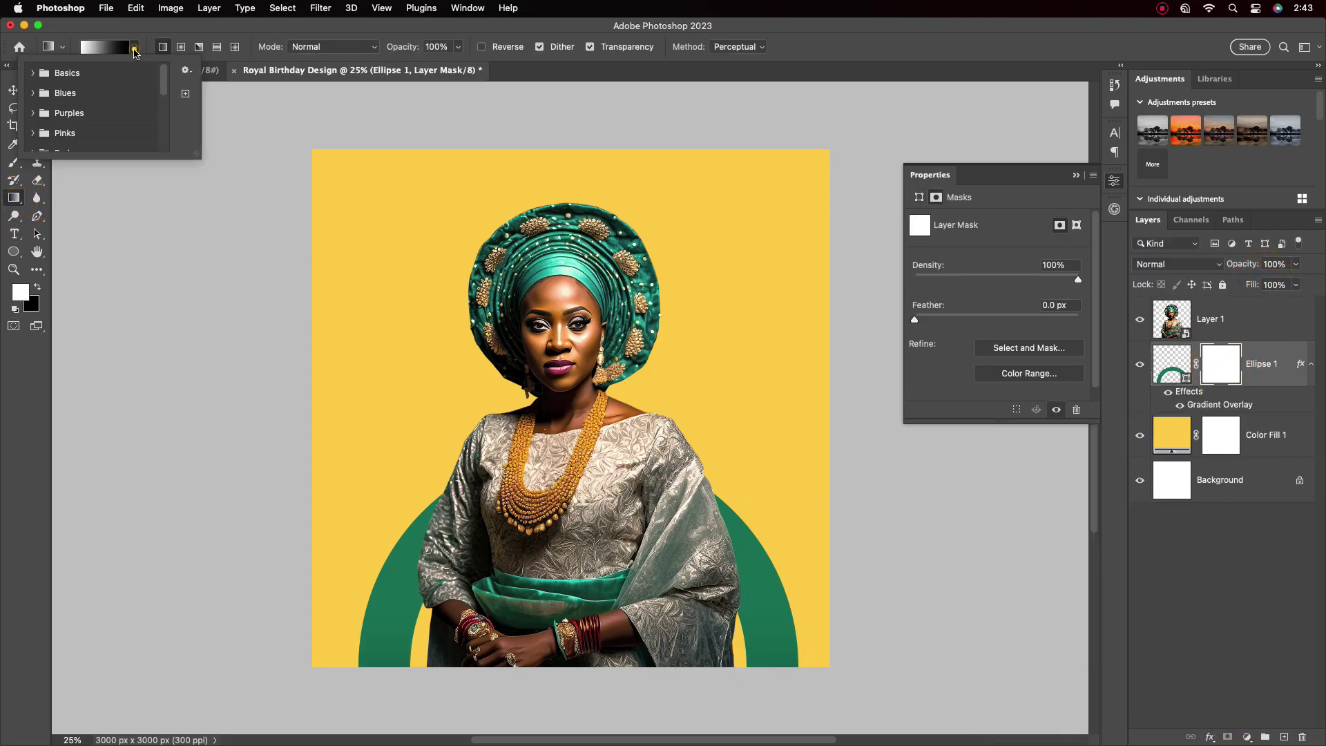
scroll(90, 110, "up", 3)
left_click(54, 101)
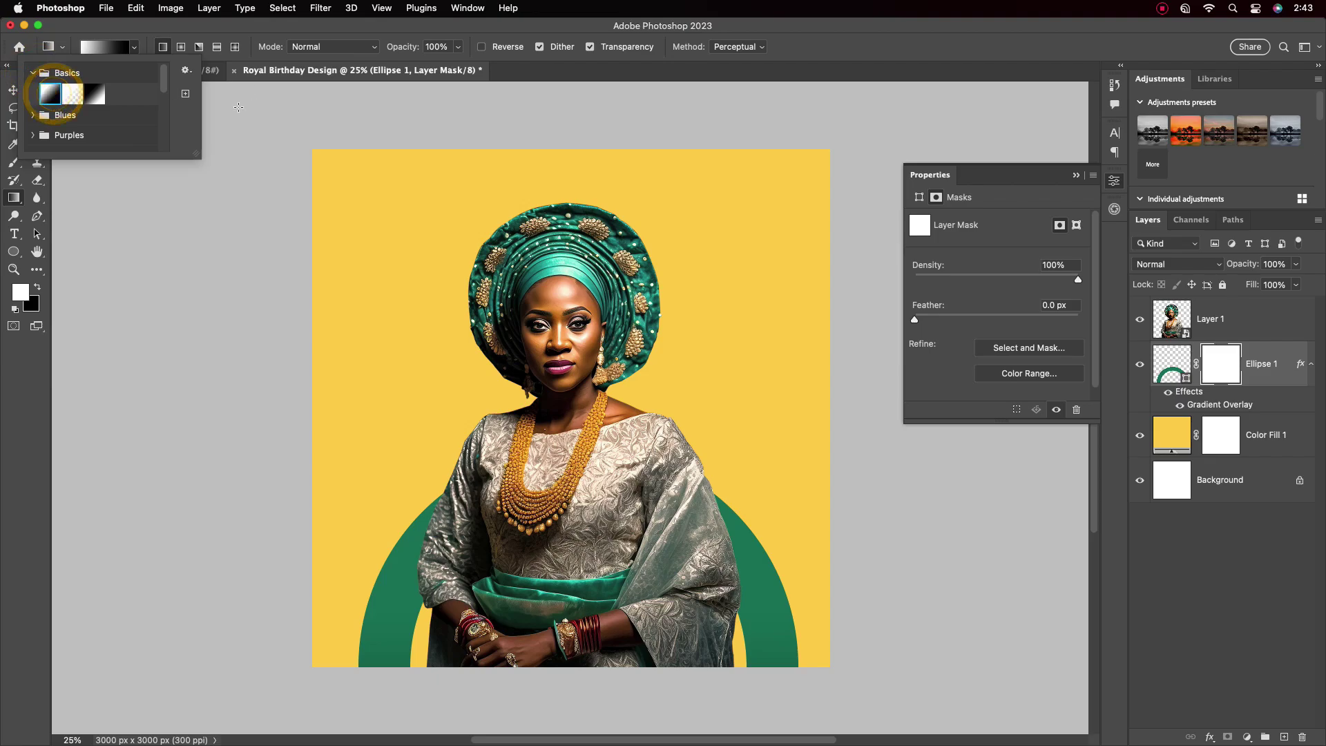
left_click(376, 47)
left_click(334, 116)
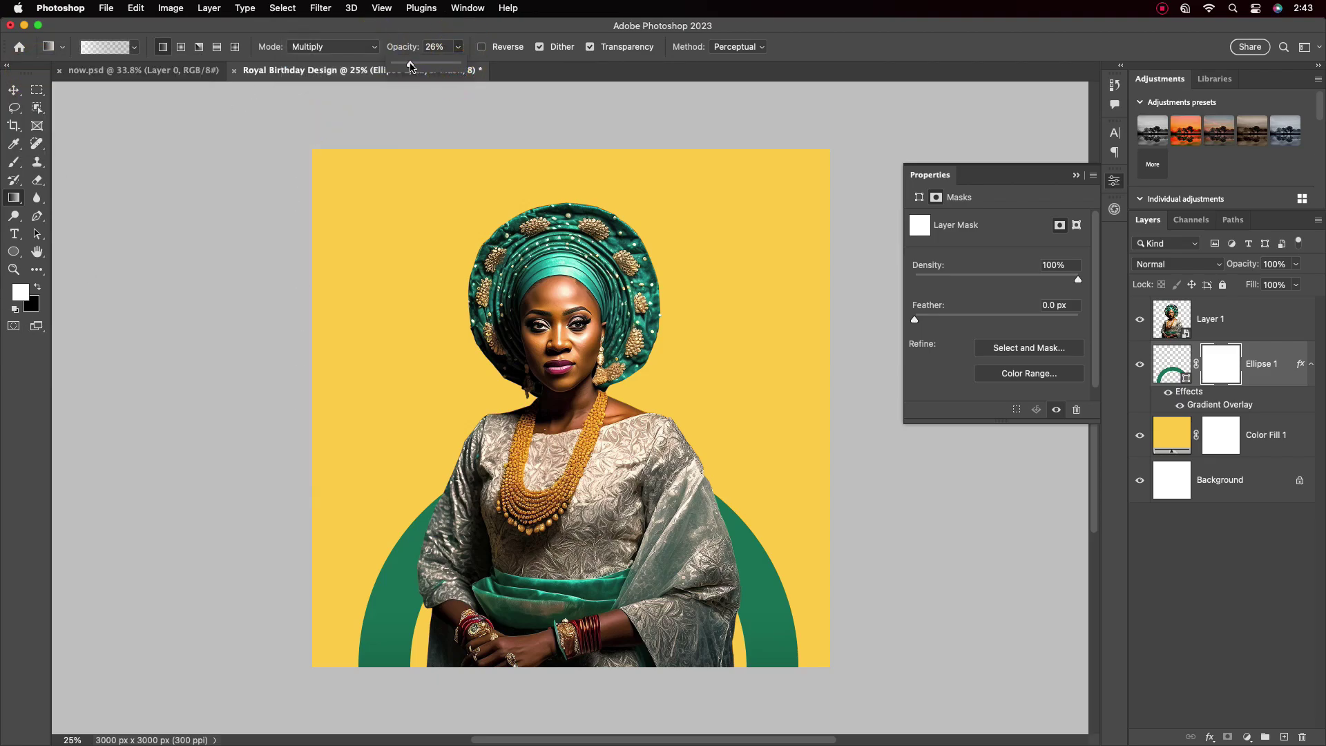
left_click_drag(410, 67, 412, 66)
left_click_drag(558, 642, 559, 511)
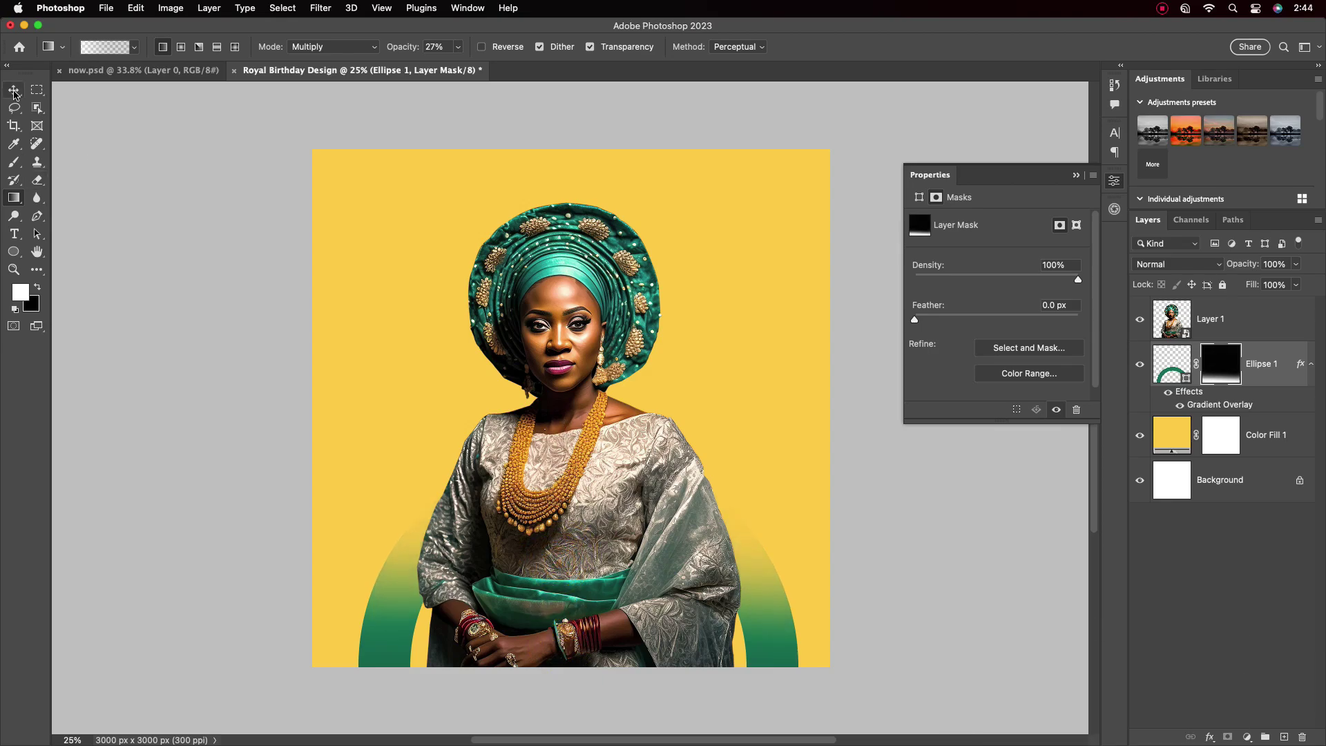
left_click(14, 91)
left_click(719, 383)
Add a new layer above the ring and paint two large teal brush blobs on it
left_click(1076, 174)
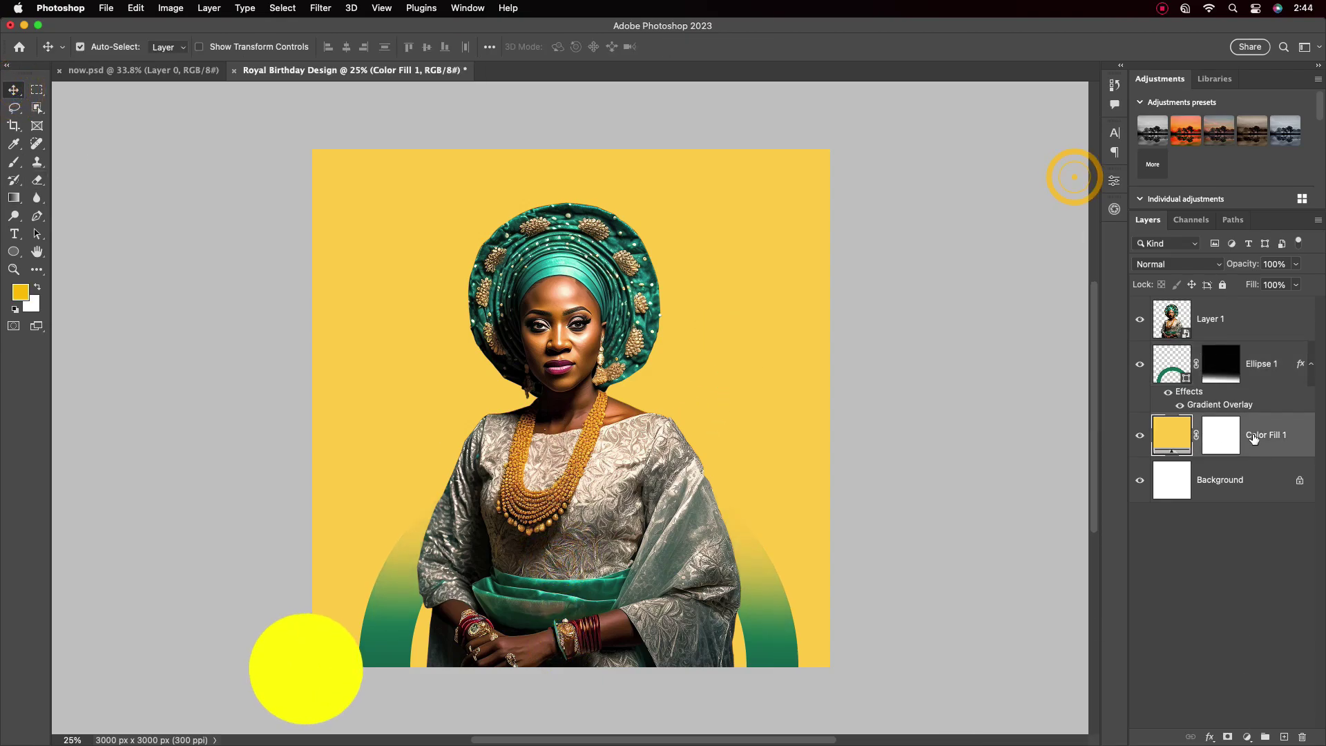
left_click(1276, 355)
key("alt+shift+super+n")
left_click(20, 292)
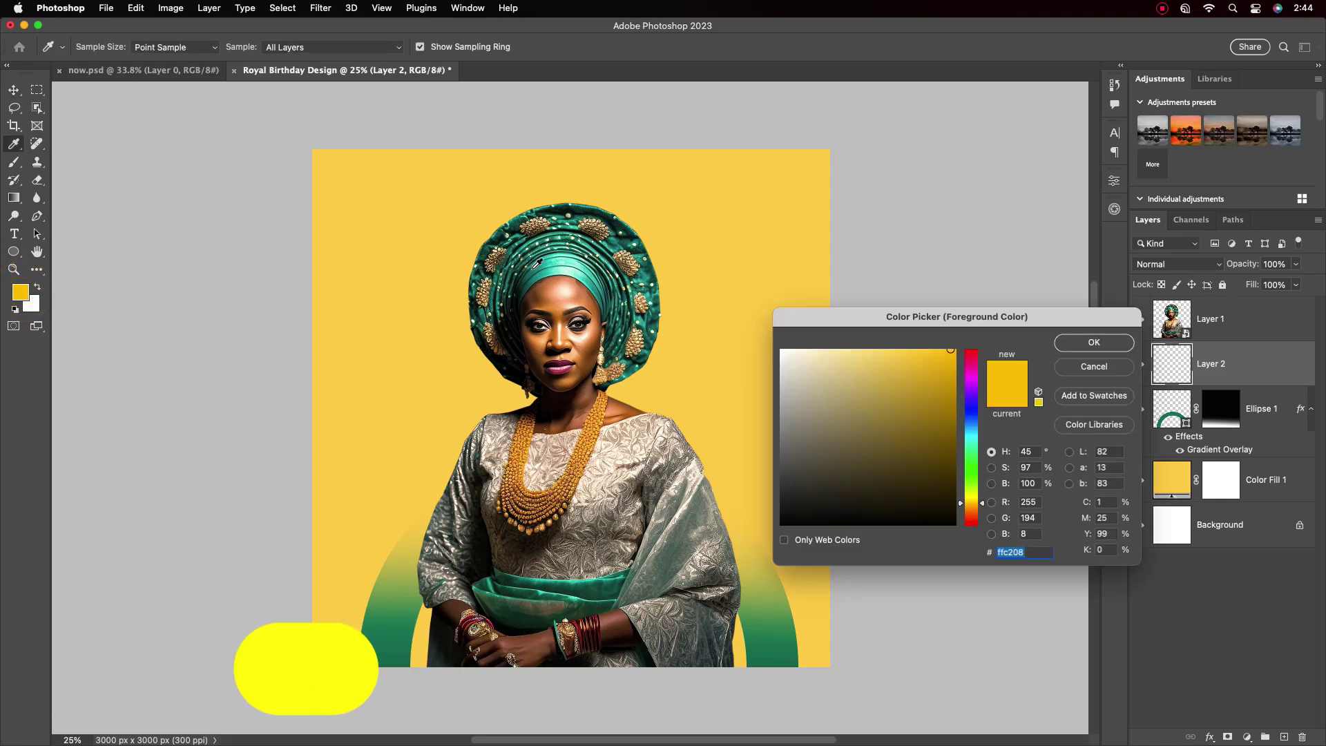
left_click(1093, 340)
left_click(14, 162)
left_click(69, 159)
key("bracketright")
key("bracketright")
key("bracketright")
key("bracketright")
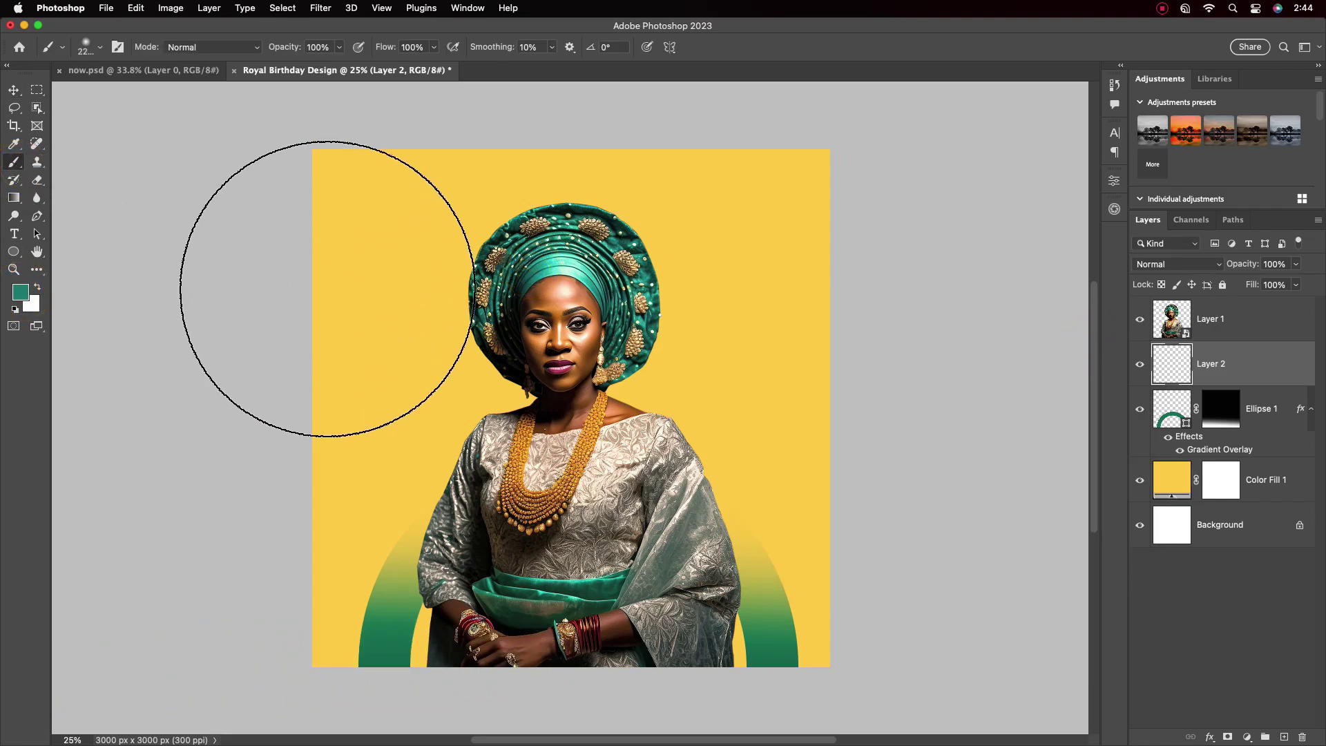
left_click(353, 228)
left_click(760, 442)
Set the teal layer to Hard Mix and convert it to a smart object
left_click(1221, 267)
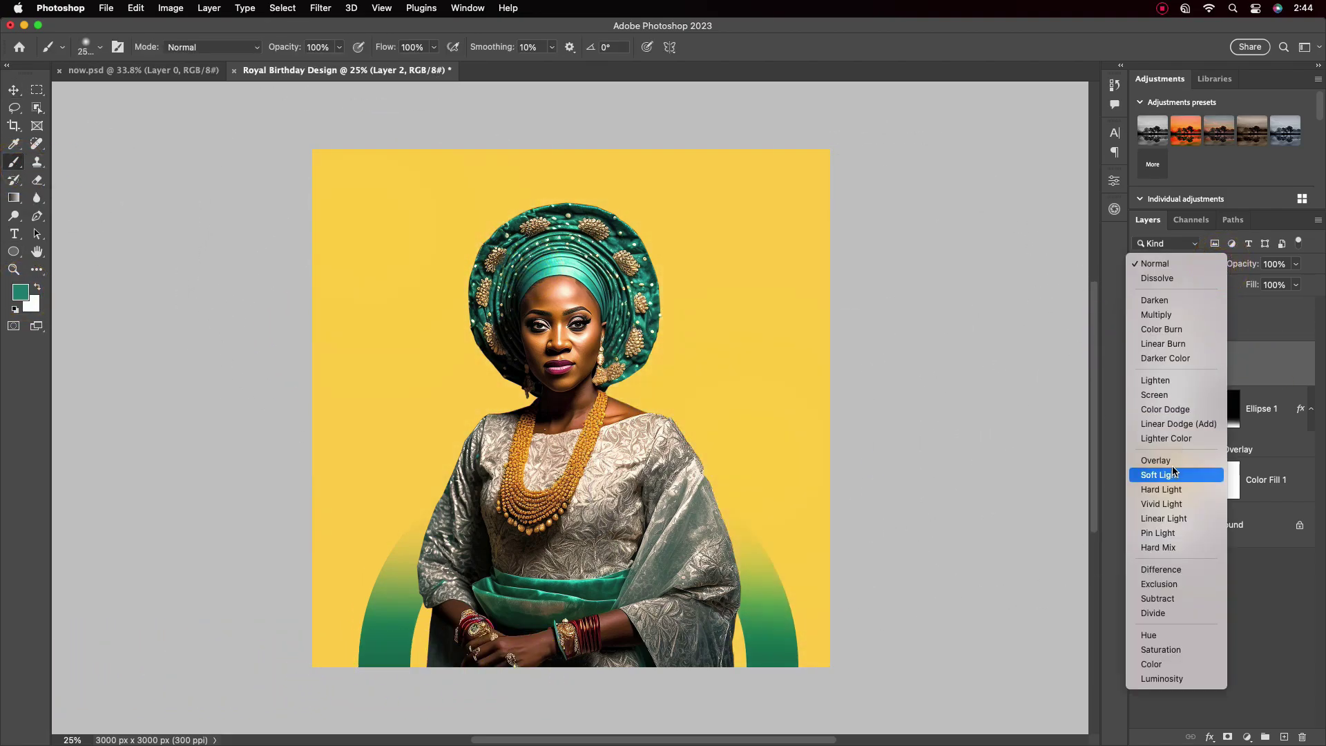
left_click(1163, 548)
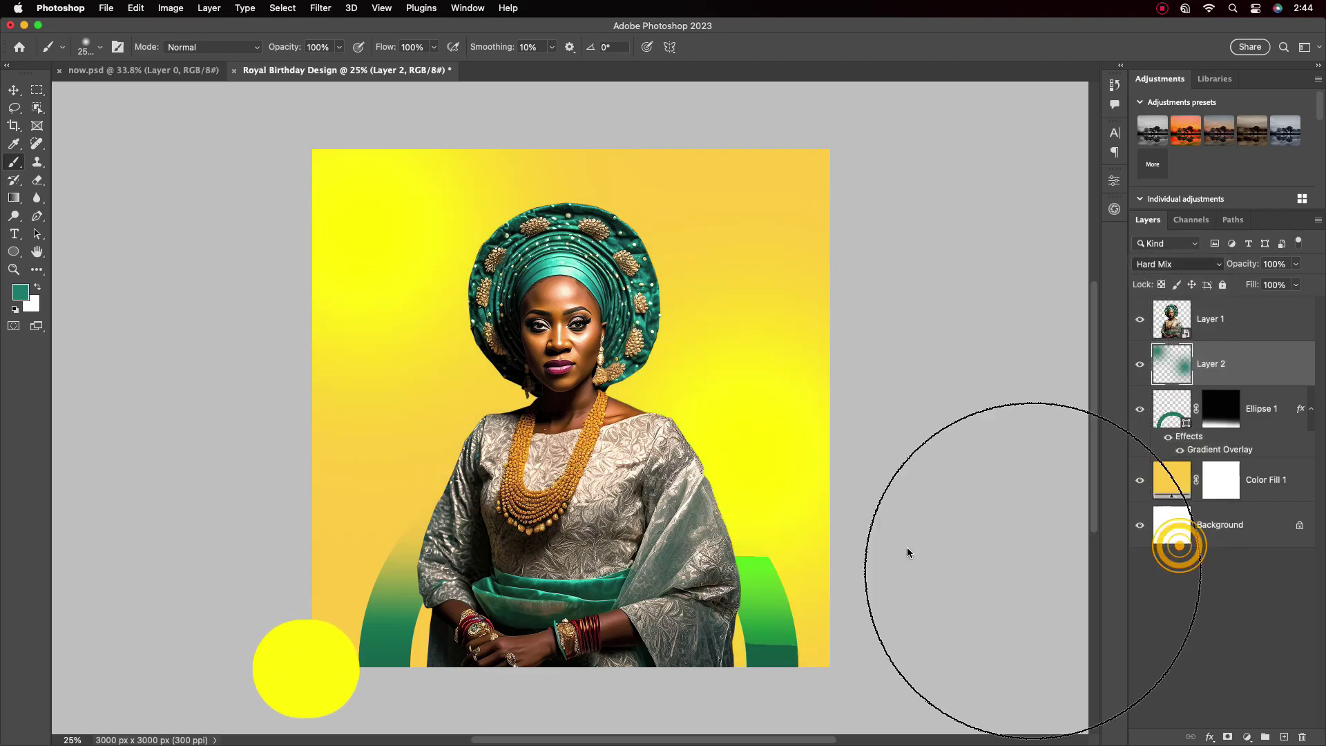
right_click(1237, 364)
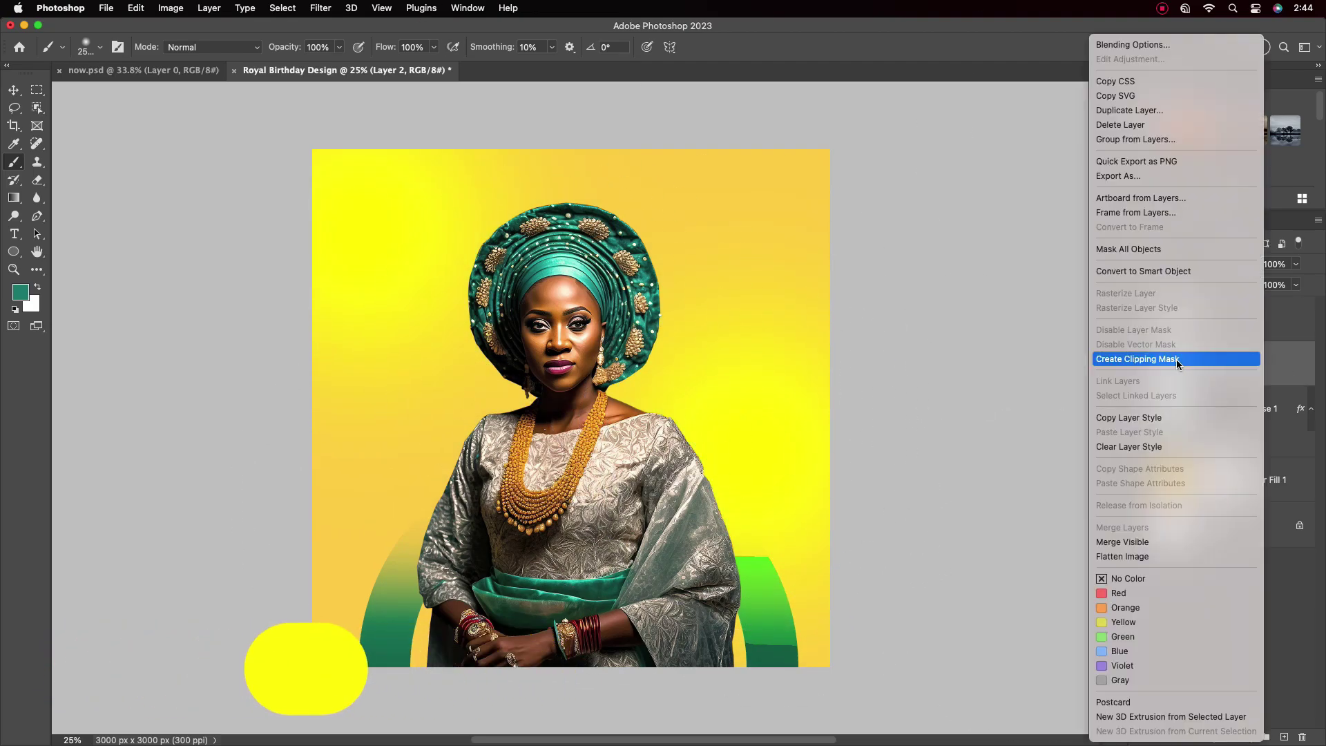
left_click(1132, 267)
left_click(323, 8)
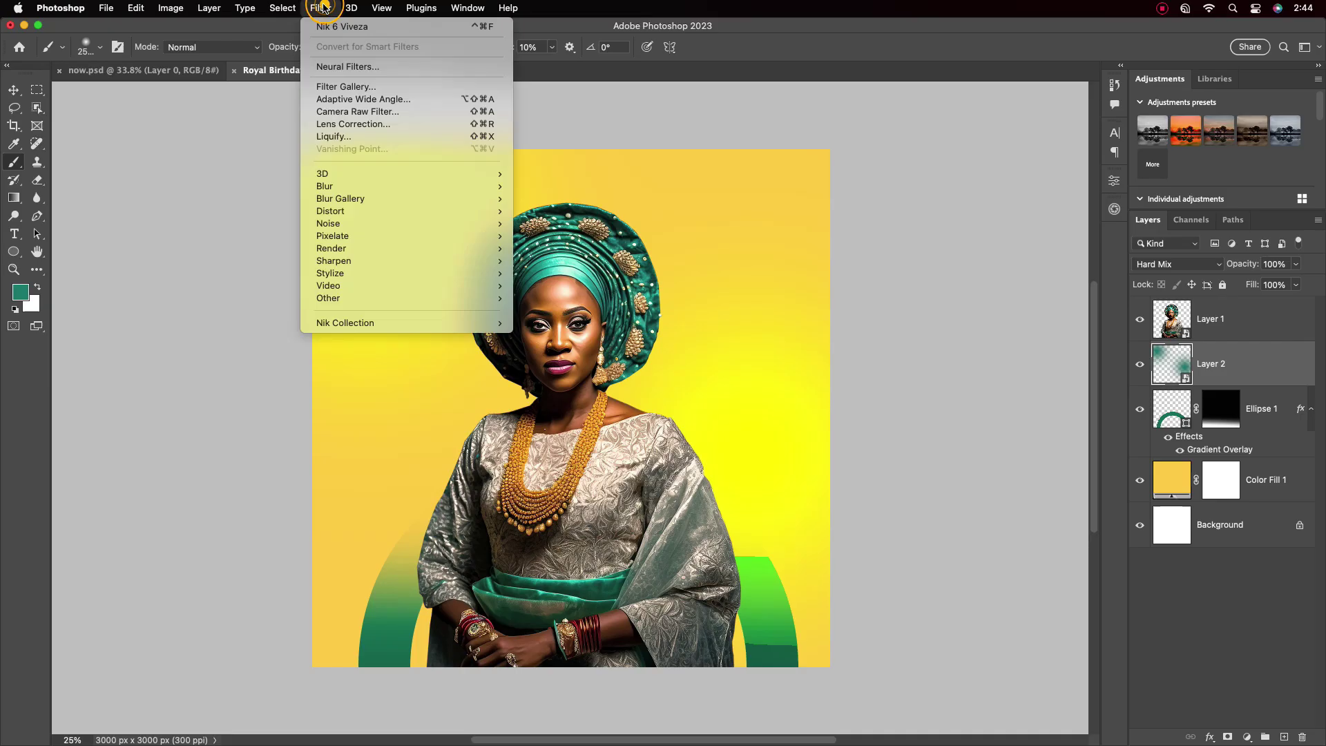
Warp the teal blobs into flowing swirls with Liquify and set Layer 2 opacity to 67%
left_click(334, 136)
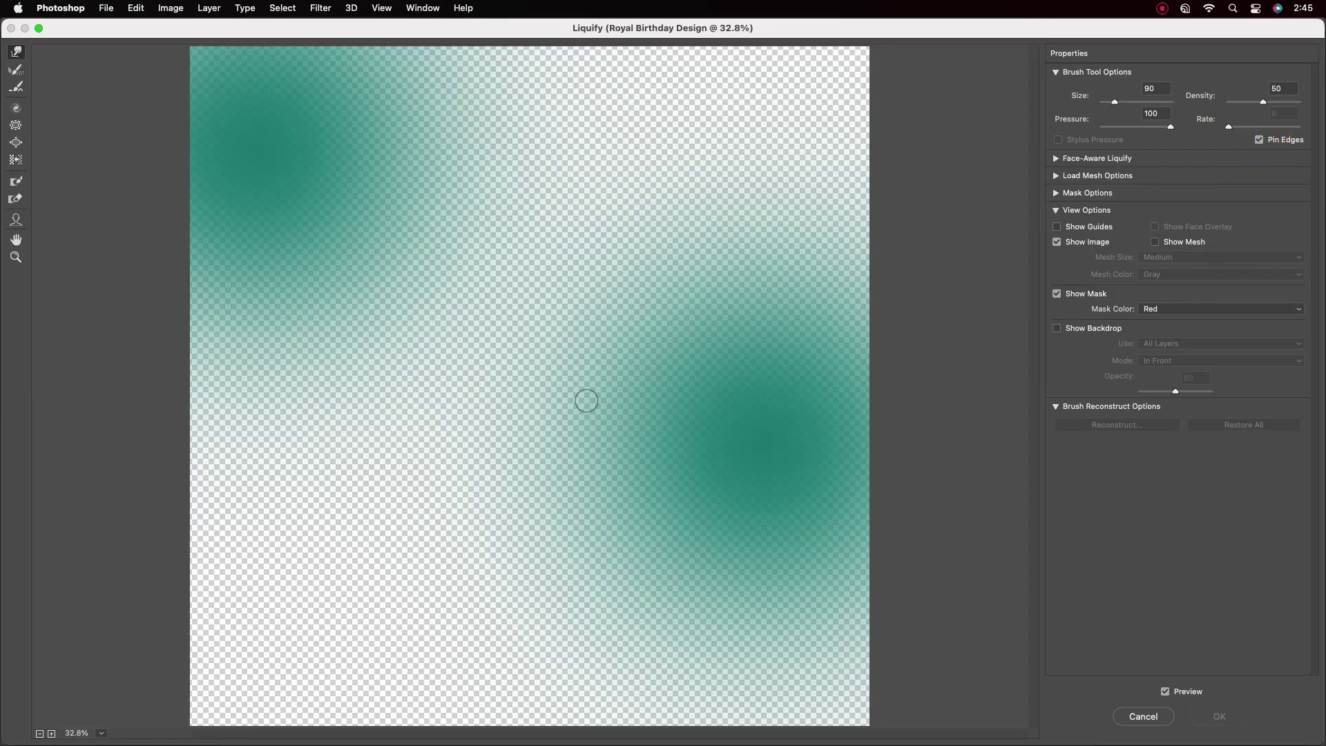
left_click_drag(667, 395, 761, 261)
left_click_drag(290, 152, 563, 628)
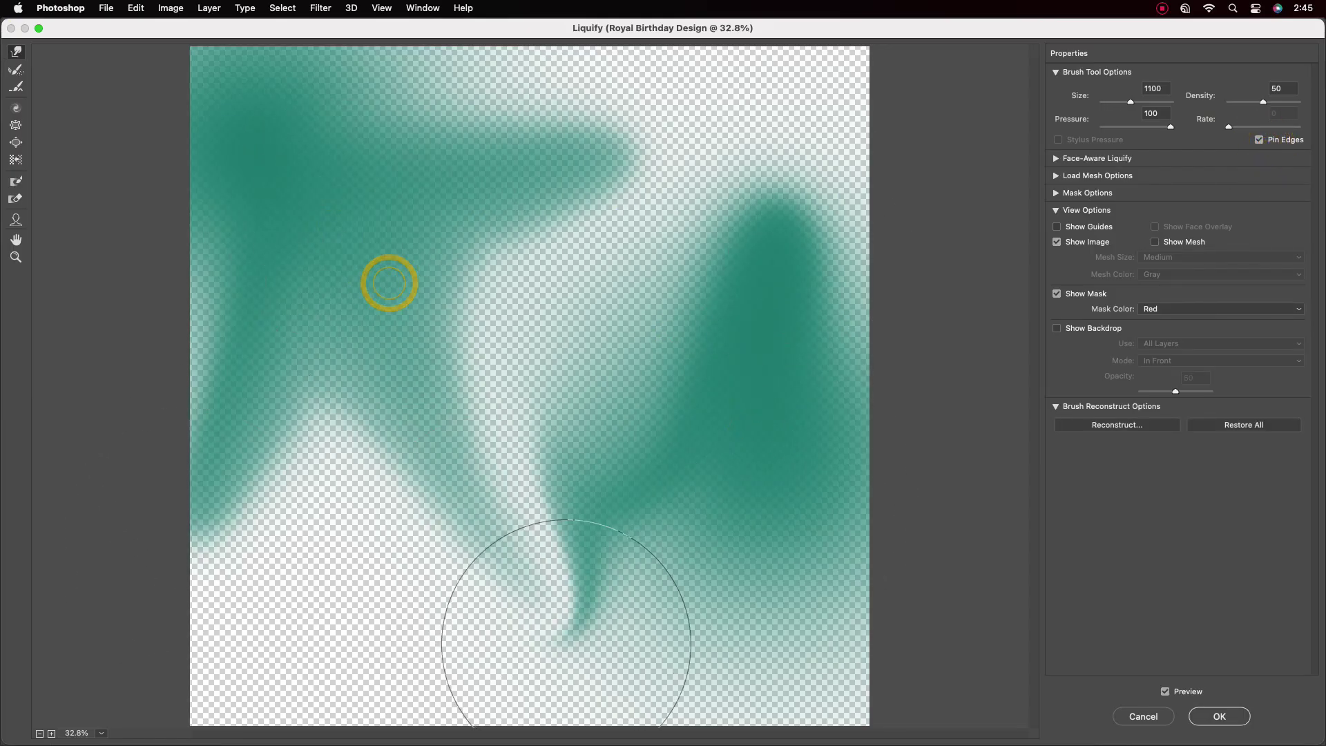
mouse_move(497, 159)
left_mouse_down()
mouse_move(630, 215)
mouse_move(758, 415)
mouse_move(563, 674)
left_mouse_up()
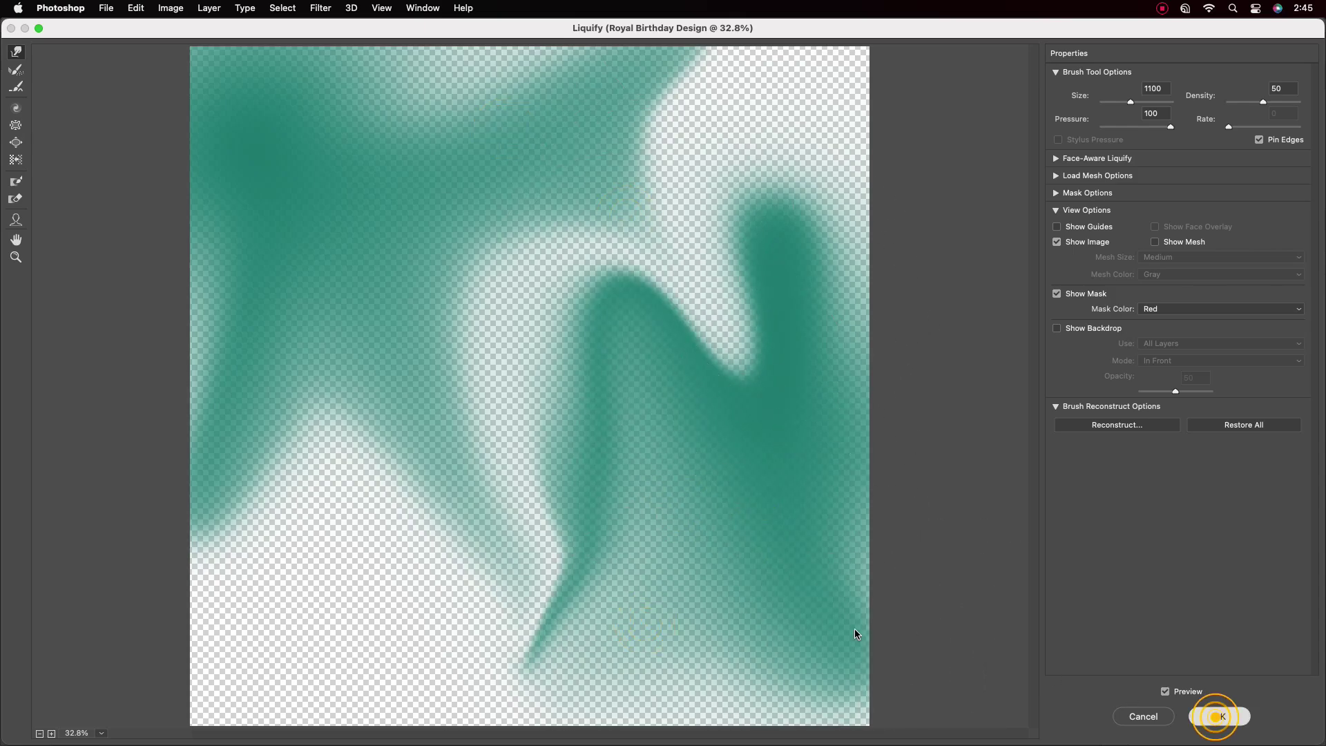
left_click(1220, 717)
left_click_drag(1281, 283, 1277, 287)
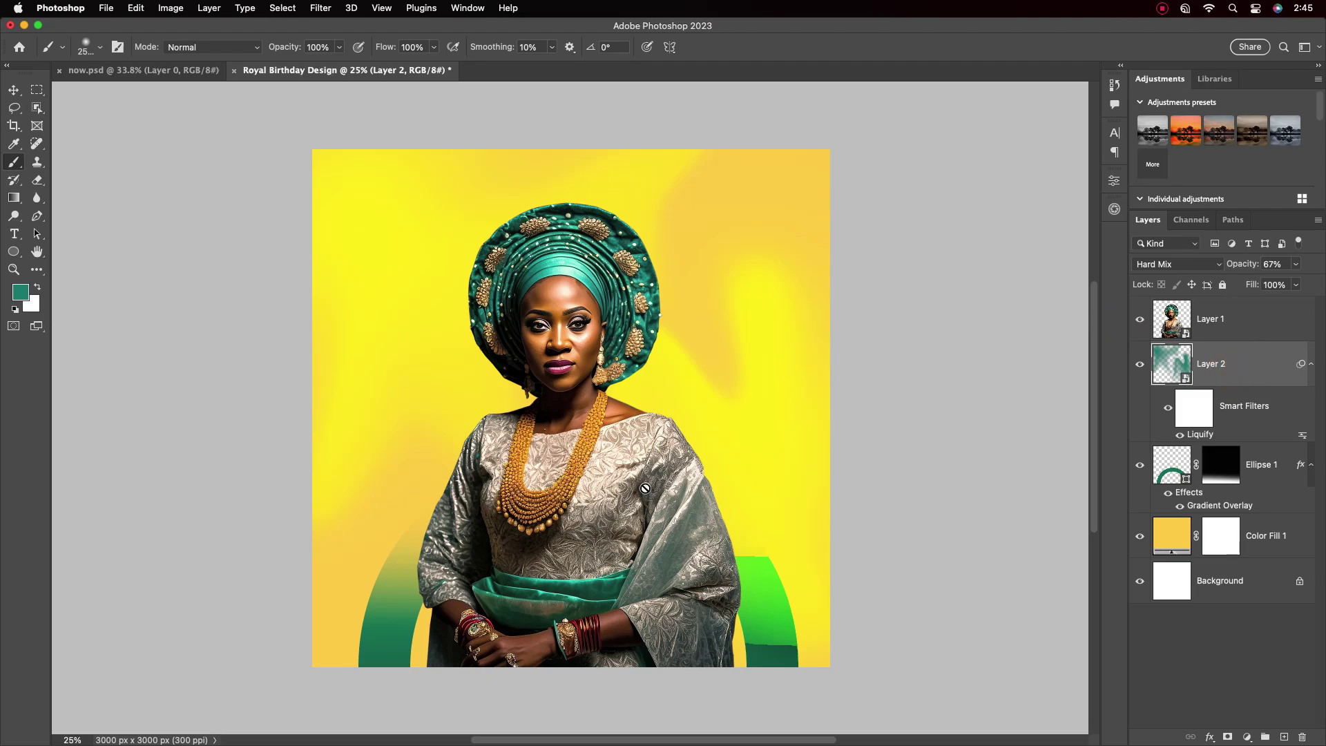
Paint a soft yellow glow on a new layer above Layer 1, blended as Hard Light
scroll(759, 487, "down", 1)
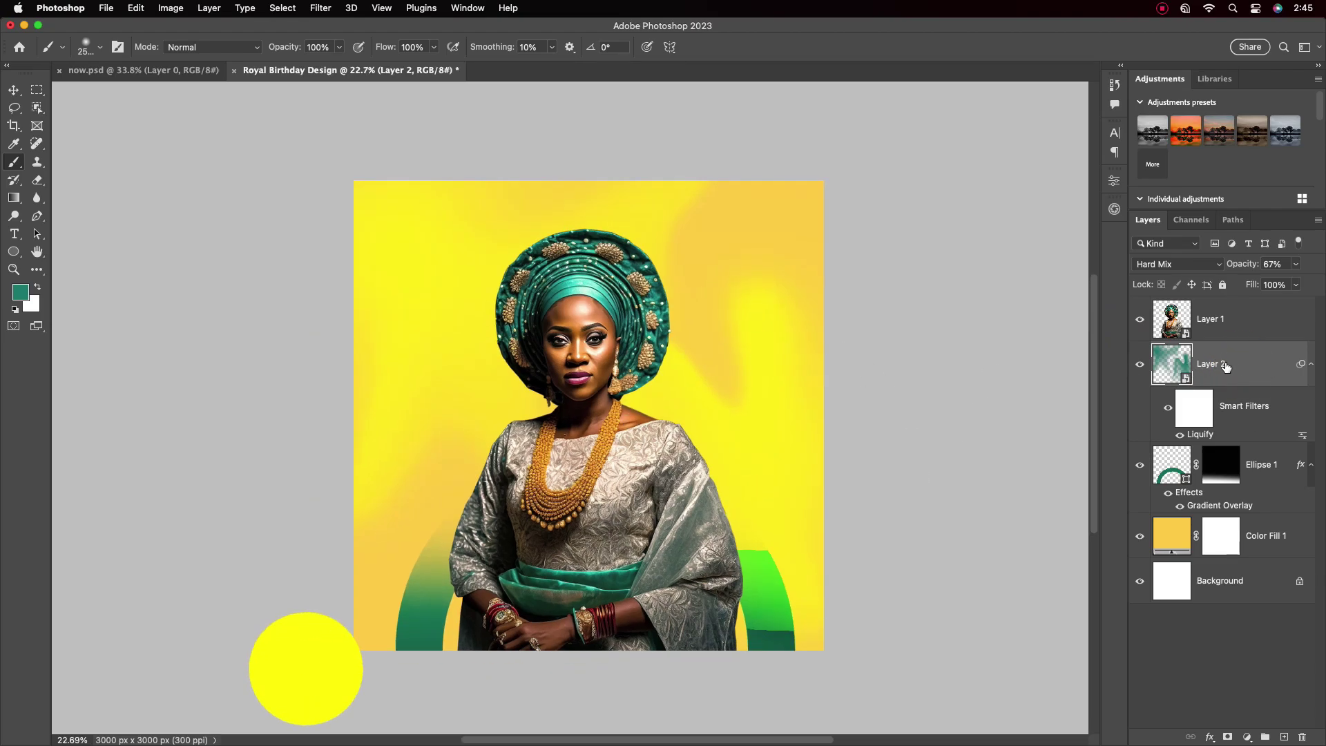
left_click(1265, 320)
key("super+shift+alt+n")
left_click(20, 292)
left_click(971, 494)
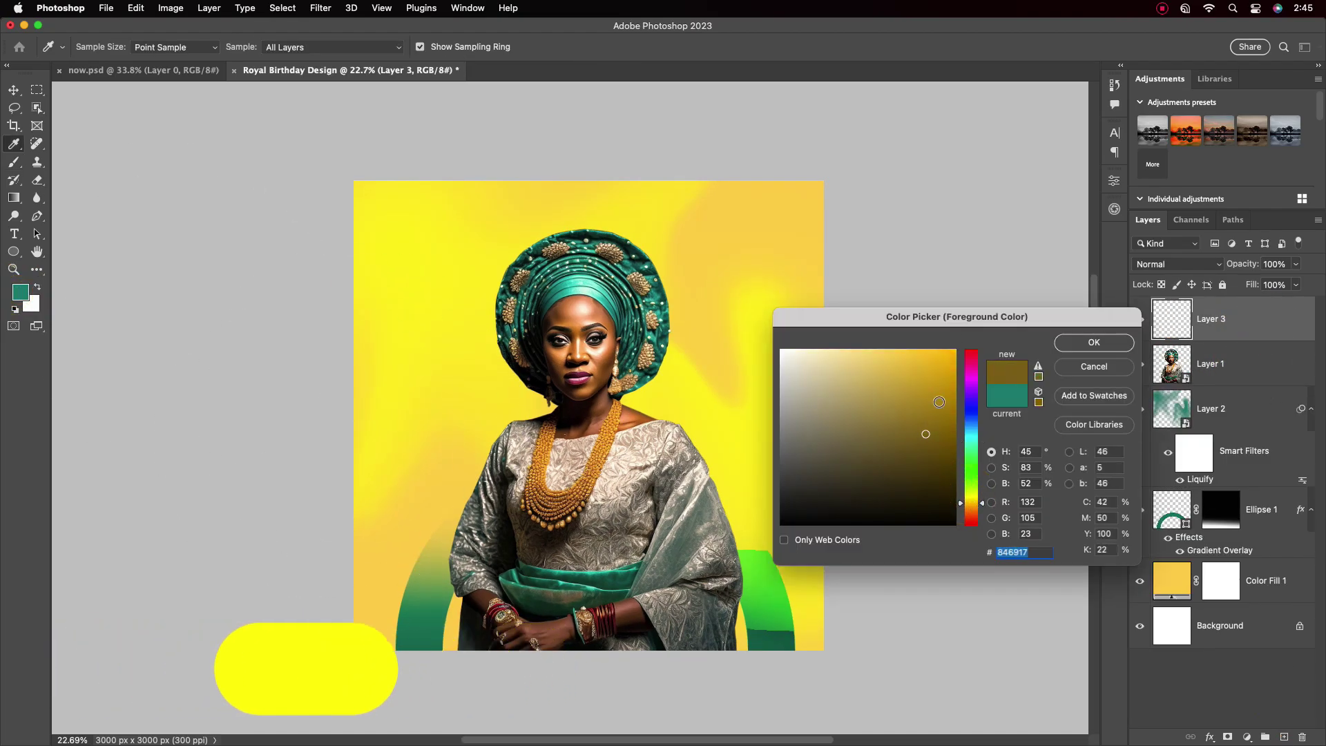
left_click(1095, 342)
key("b")
left_click_drag(734, 488, 691, 539)
left_click(1219, 268)
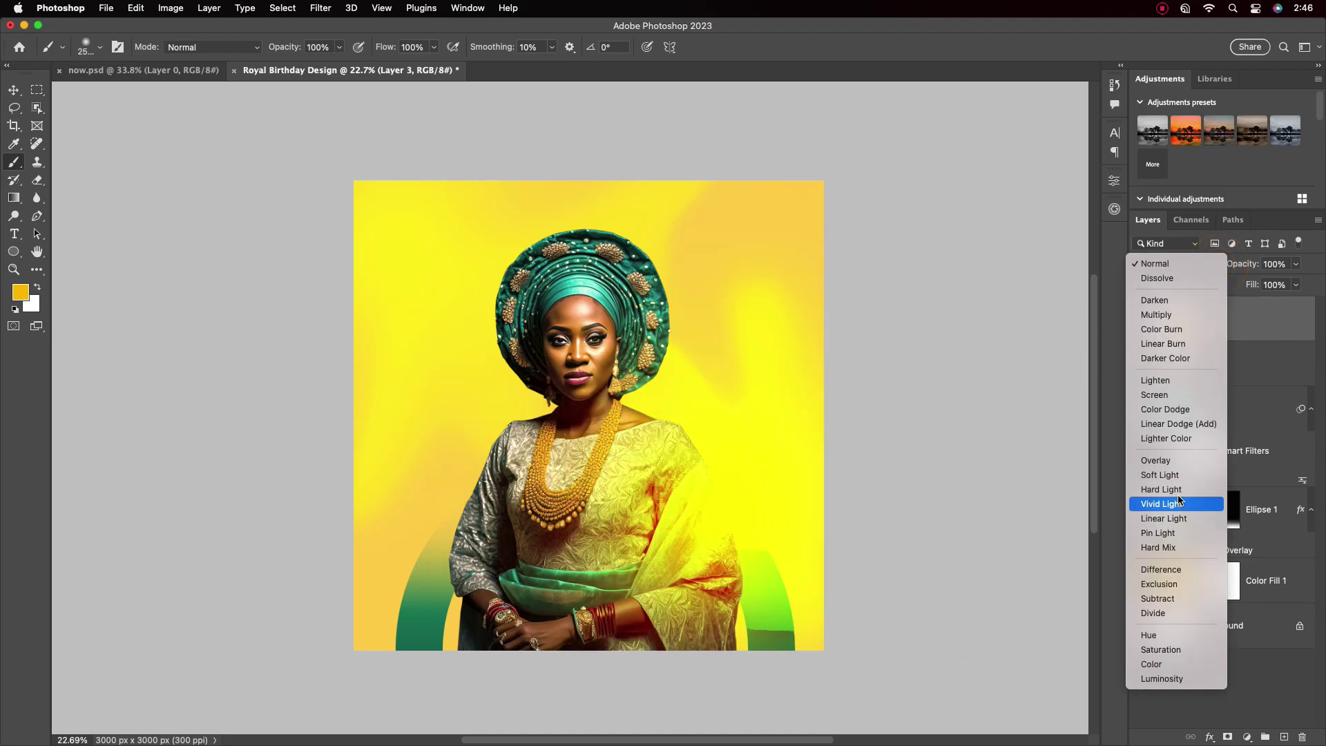
left_click(1178, 489)
Shrink the glow to about 71% and move it over the robe's right side
key("v")
key("super+t")
left_click_drag(392, 195, 454, 262)
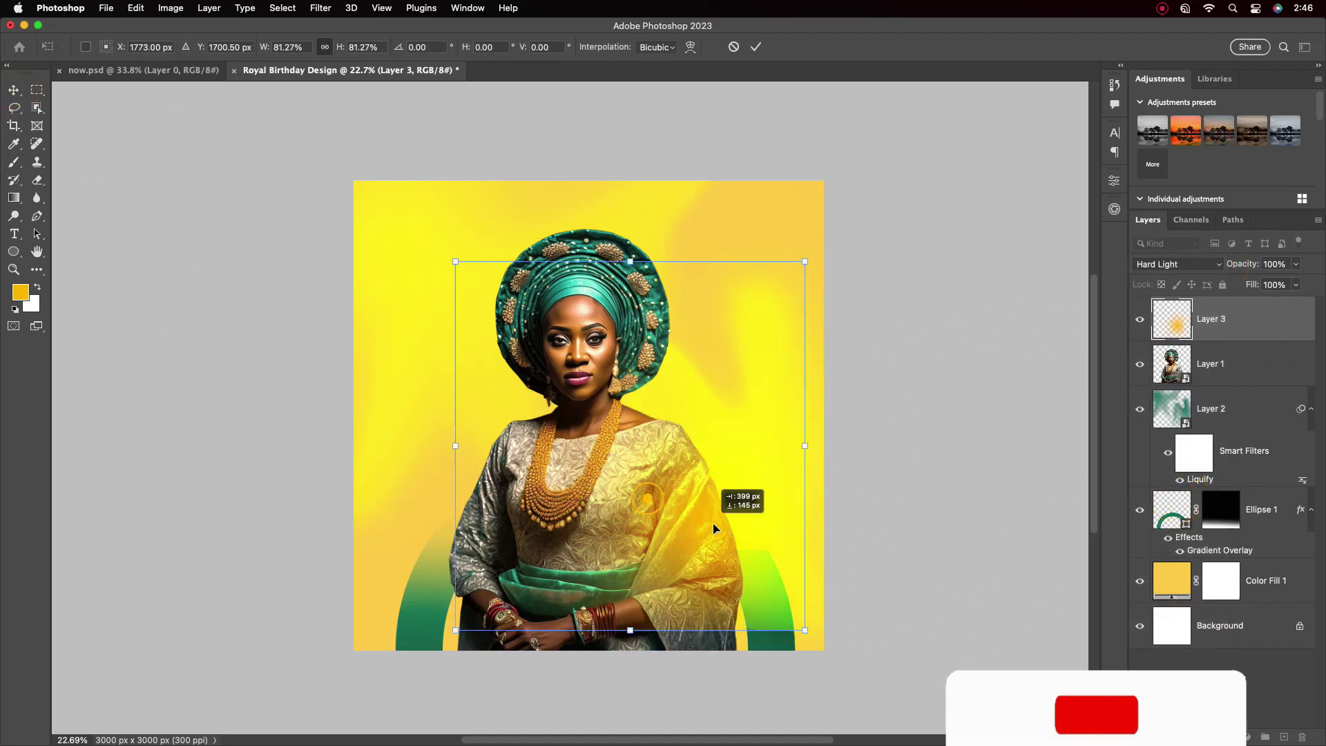
left_click_drag(732, 498, 670, 539)
key("Return")
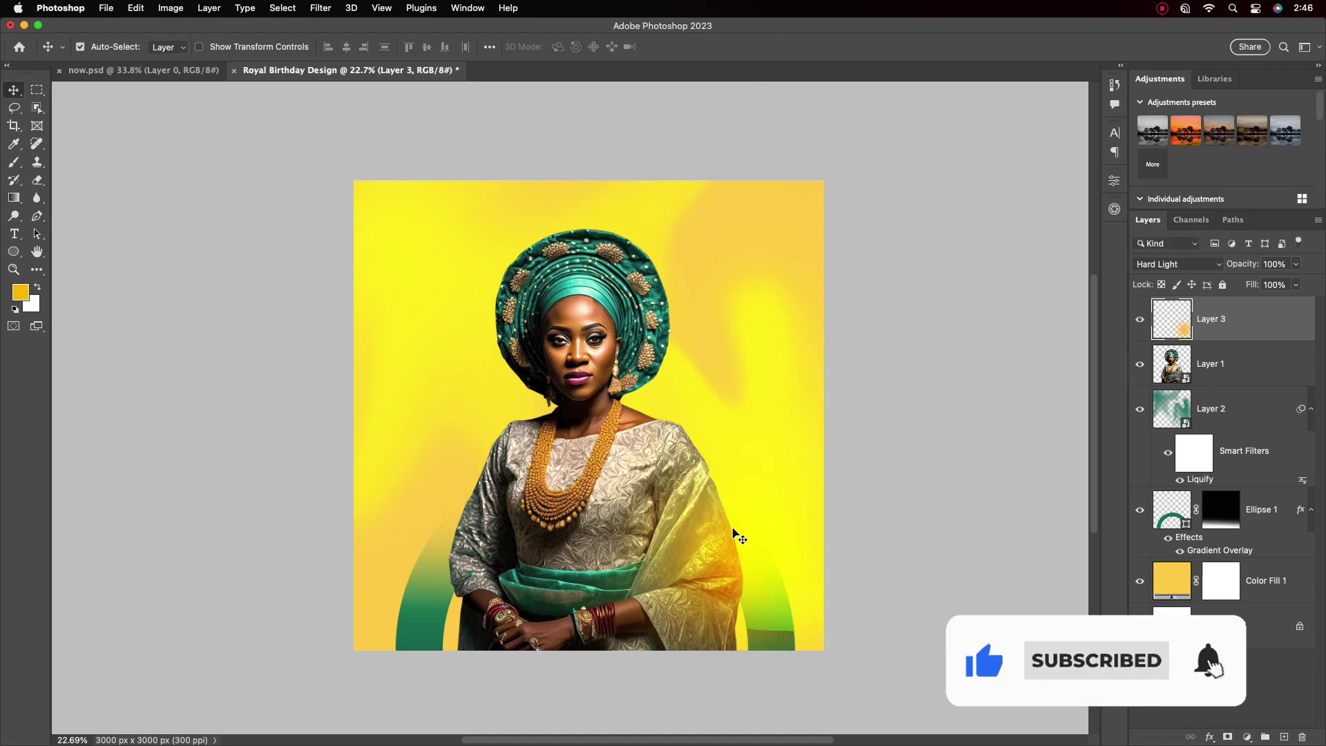
Warm the glow with a Hue/Saturation adjustment of raised saturation, and add empty Layer 4
left_click(1248, 738)
left_click(1216, 580)
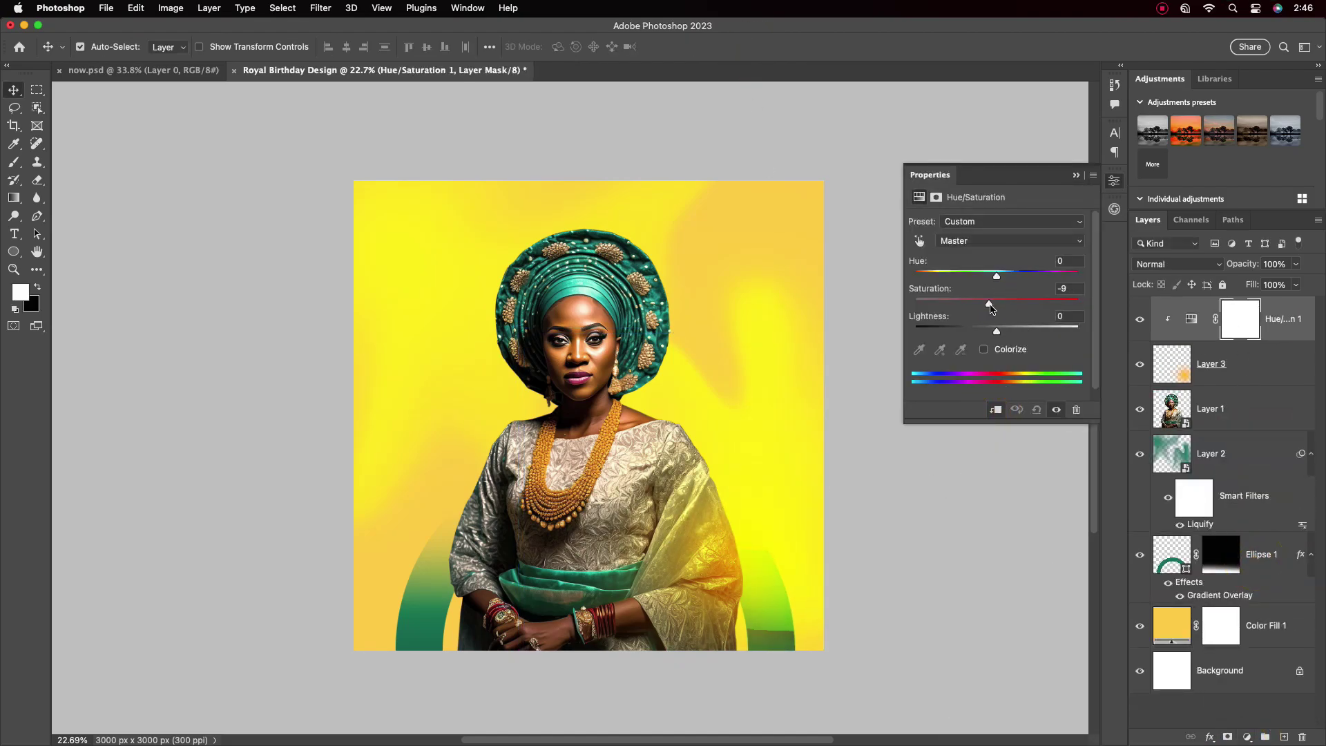
left_click_drag(991, 308, 987, 277)
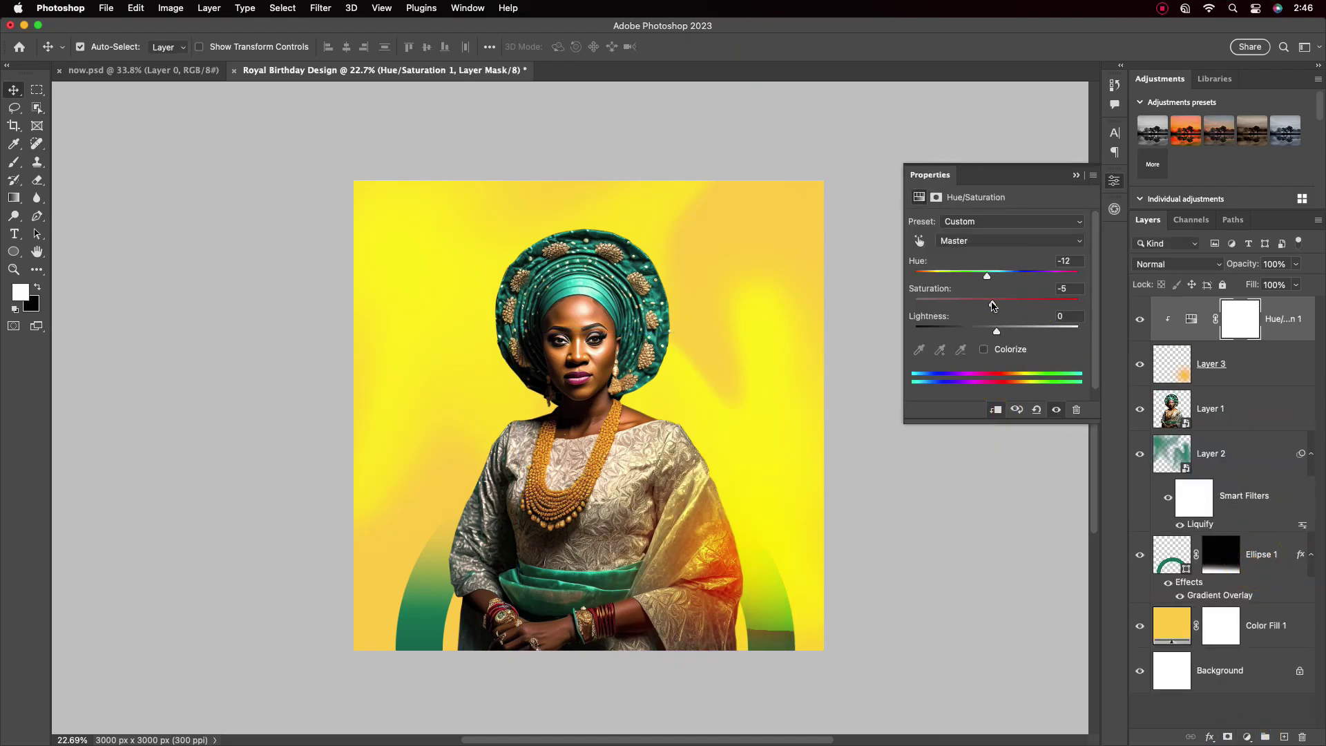
scroll(587, 415, "up", 3)
scroll(587, 415, "down", 4)
left_click(1256, 372)
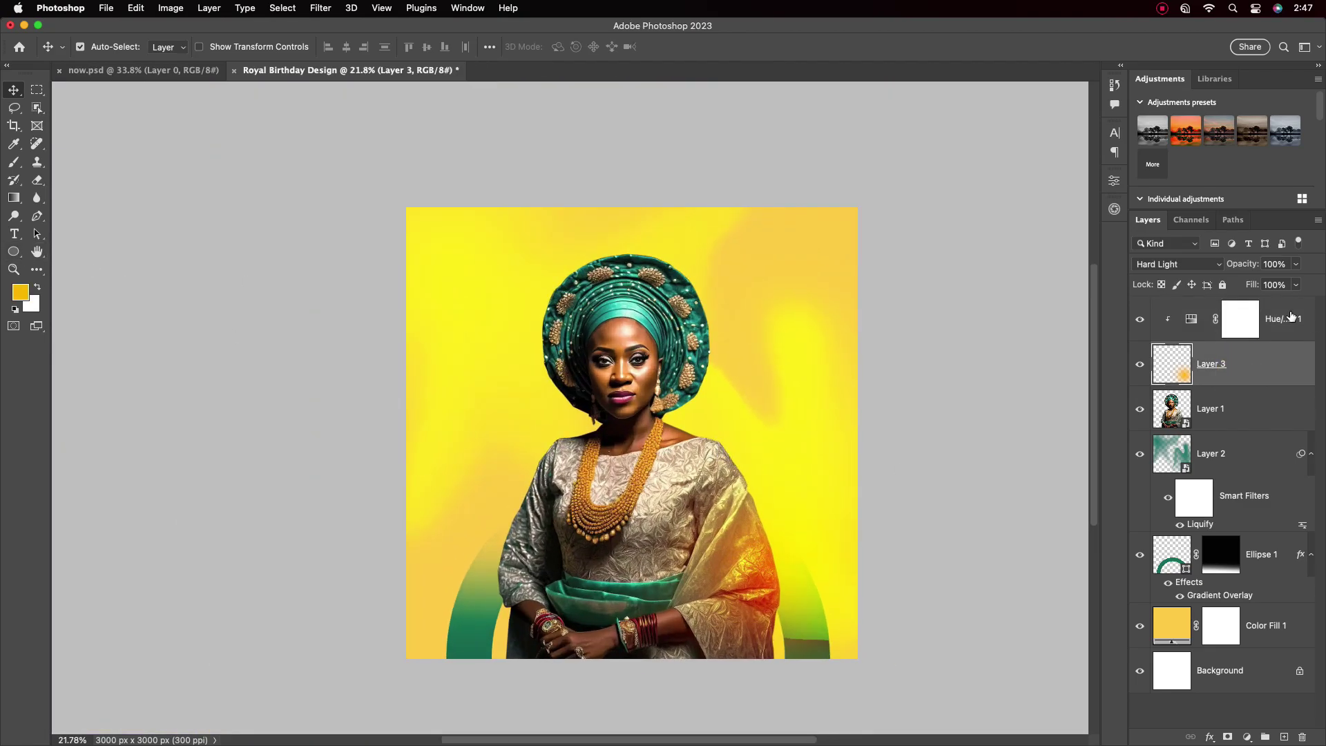
key("super+alt+shift+n")
Dab a soft orange glow on Layer 4, set it to Hard Light, and move it over the face
left_click(13, 252)
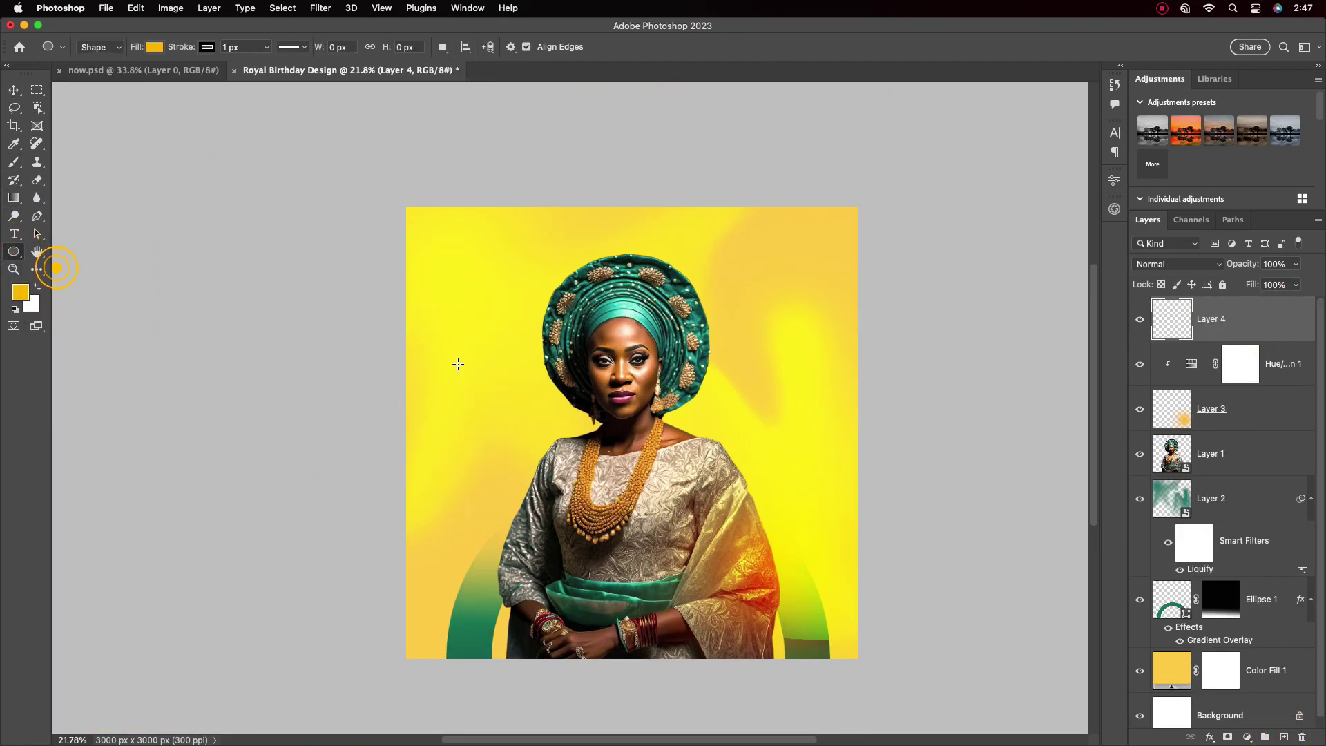
left_click(640, 437)
key("Escape")
key("b")
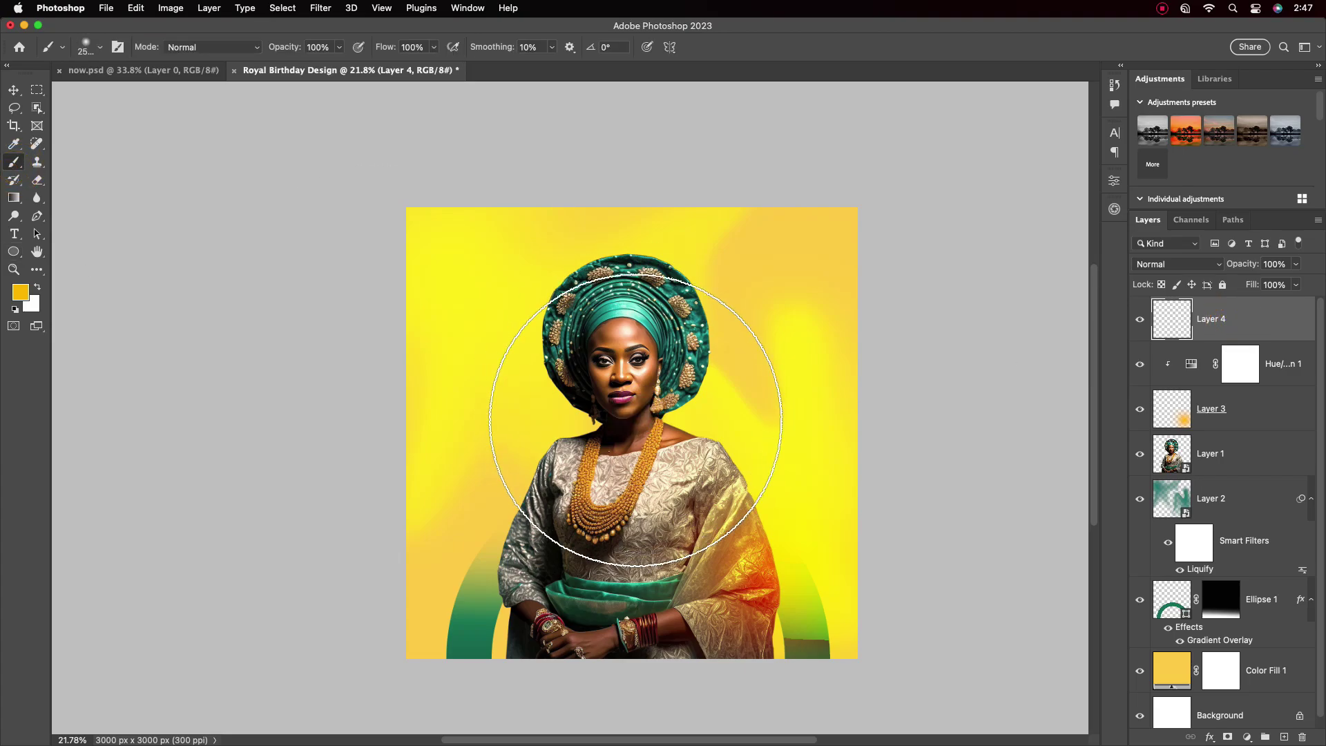
left_click(631, 428)
key("v")
left_click(1178, 264)
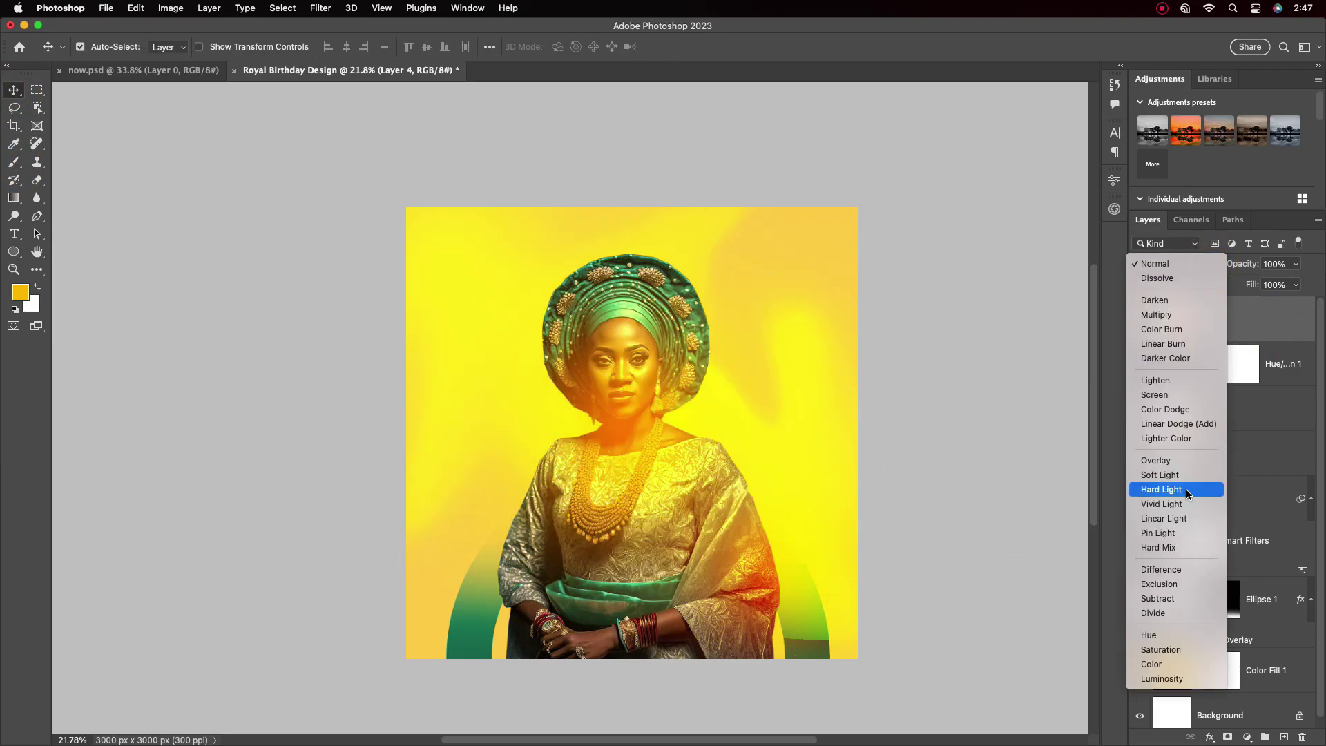
left_click(1187, 489)
left_click_drag(624, 407, 527, 370)
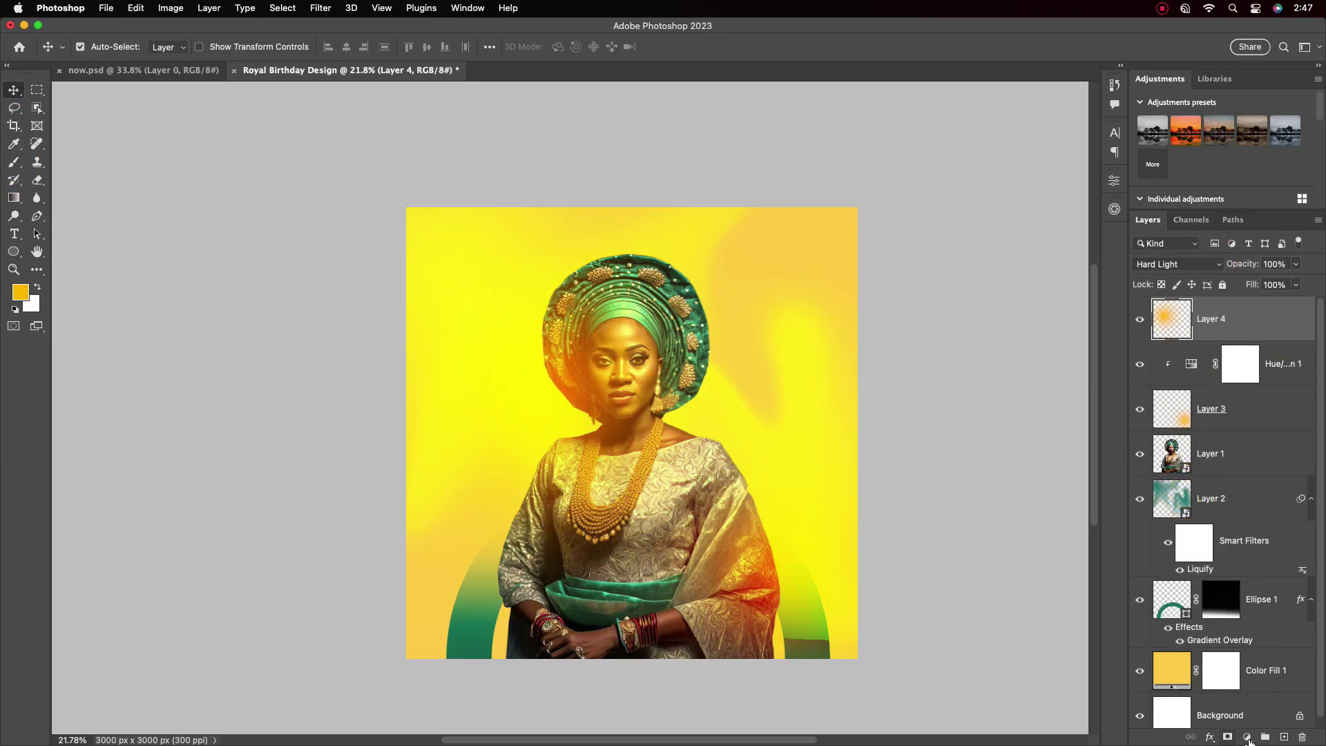
Add a second Hue/Saturation adjustment shifting the glow's hue redder to -18
left_click(1247, 737)
left_click(1255, 556)
left_click_drag(997, 276, 992, 276)
left_click_drag(525, 382, 533, 355)
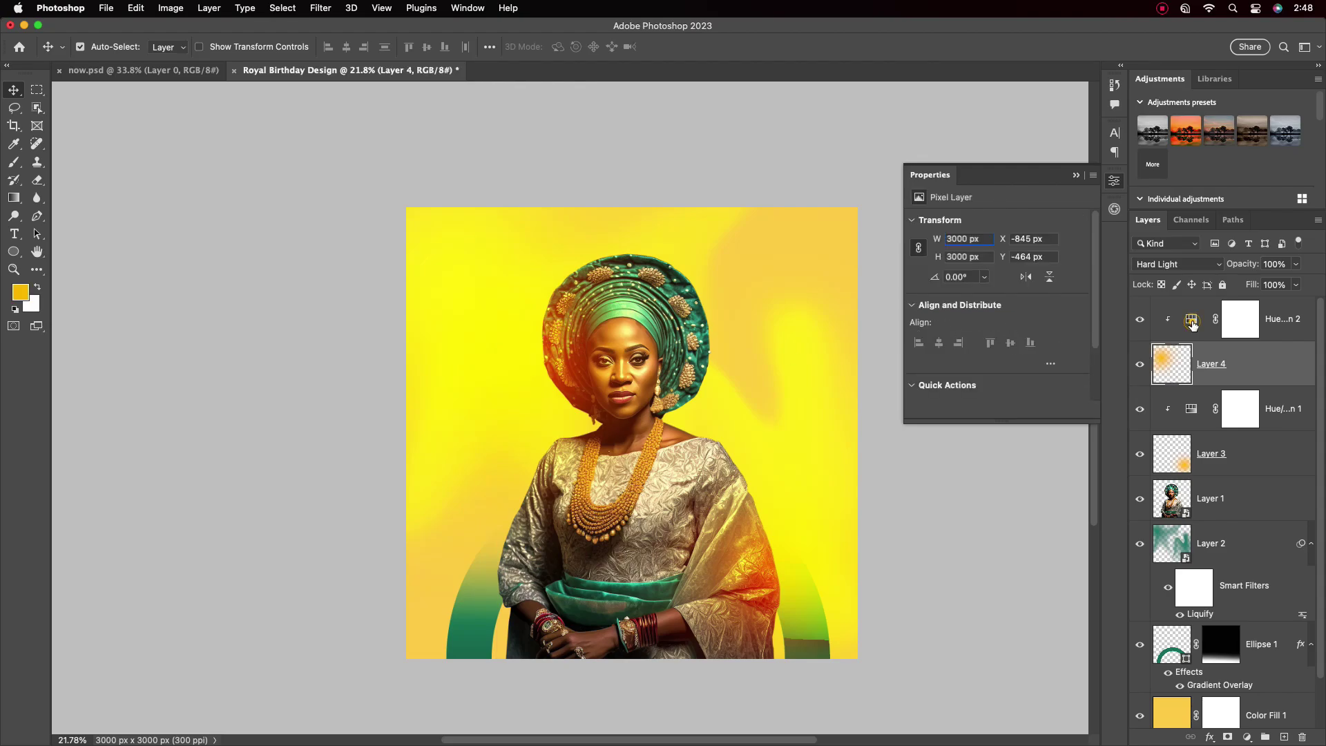
left_click(1241, 320)
left_click_drag(992, 276, 983, 277)
scroll(834, 424, "up", 3)
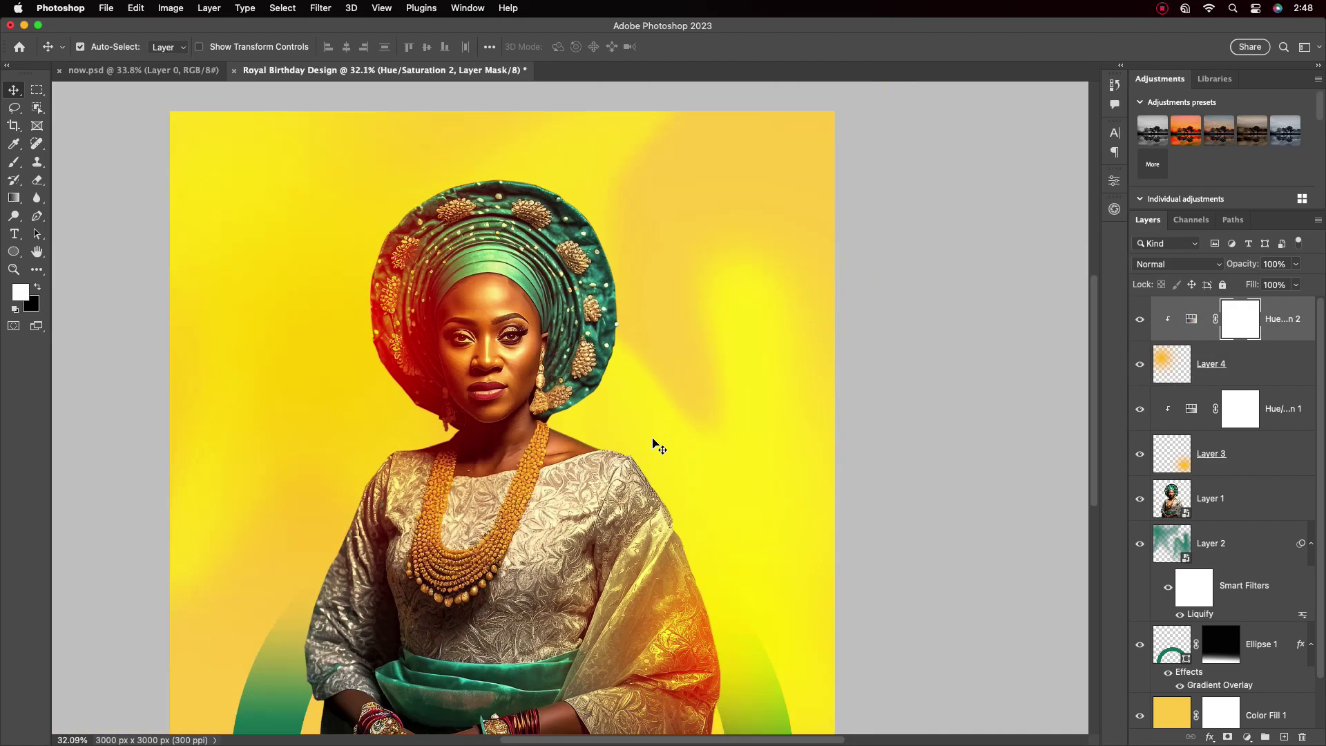
scroll(657, 445, "down", 2)
scroll(1321, 673, "down", 1)
double_click(1172, 661)
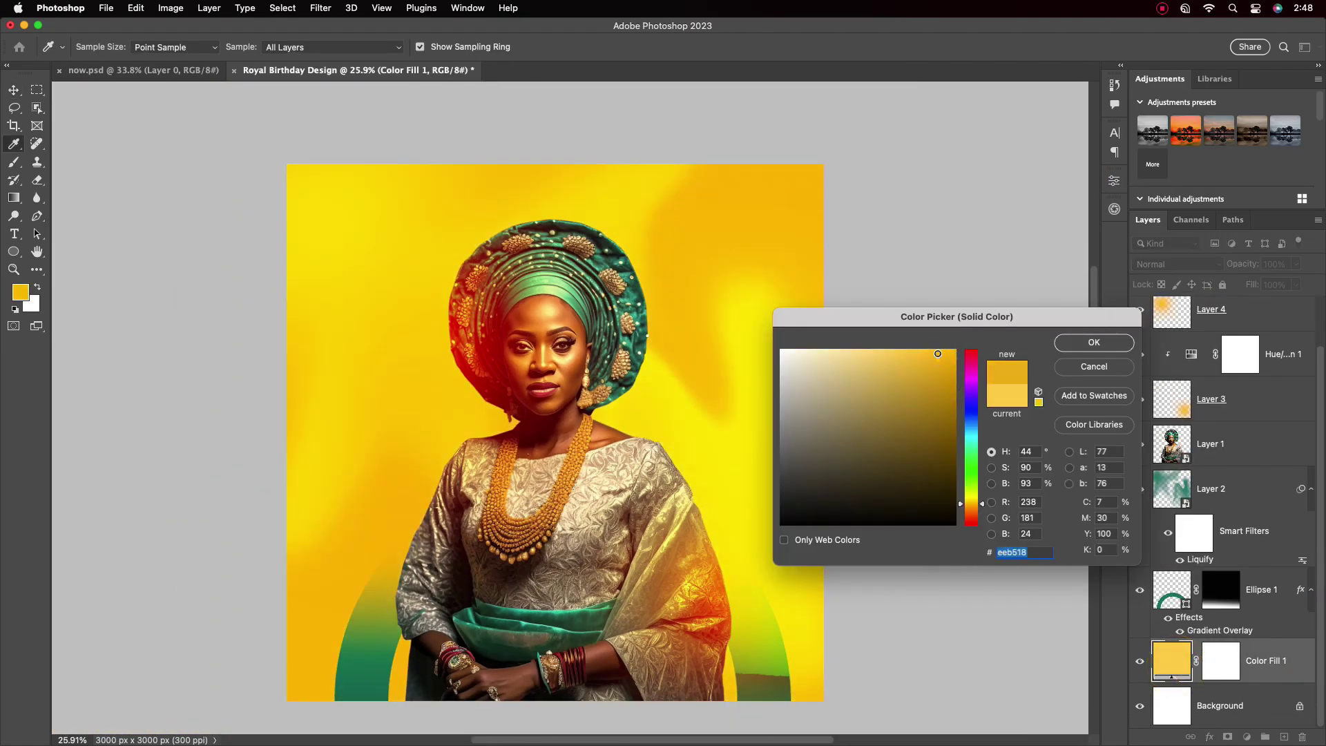
Deepen Color Fill 1 to a richer golden yellow
left_click_drag(692, 393, 746, 387)
key("Return")
key("v")
Group all artwork layers above Background into a group named Design
scroll(722, 600, "down", 2)
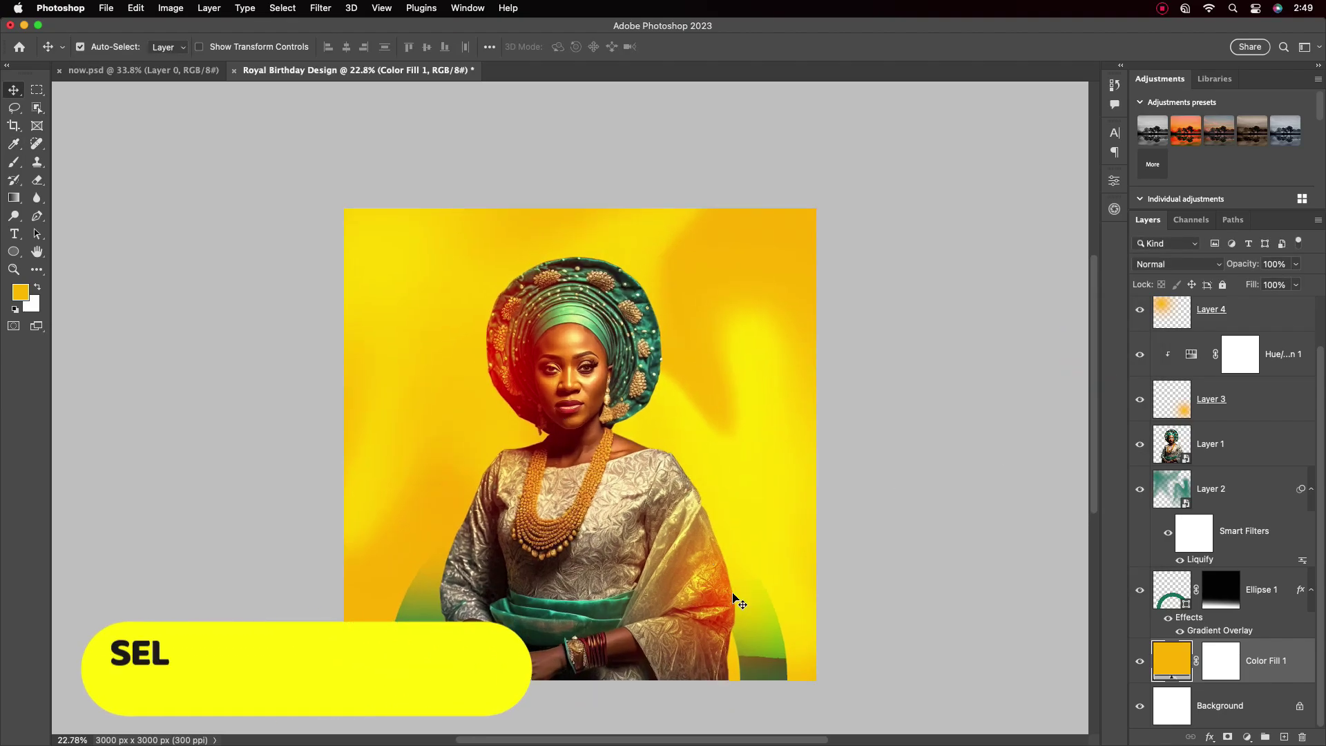
left_click(722, 600)
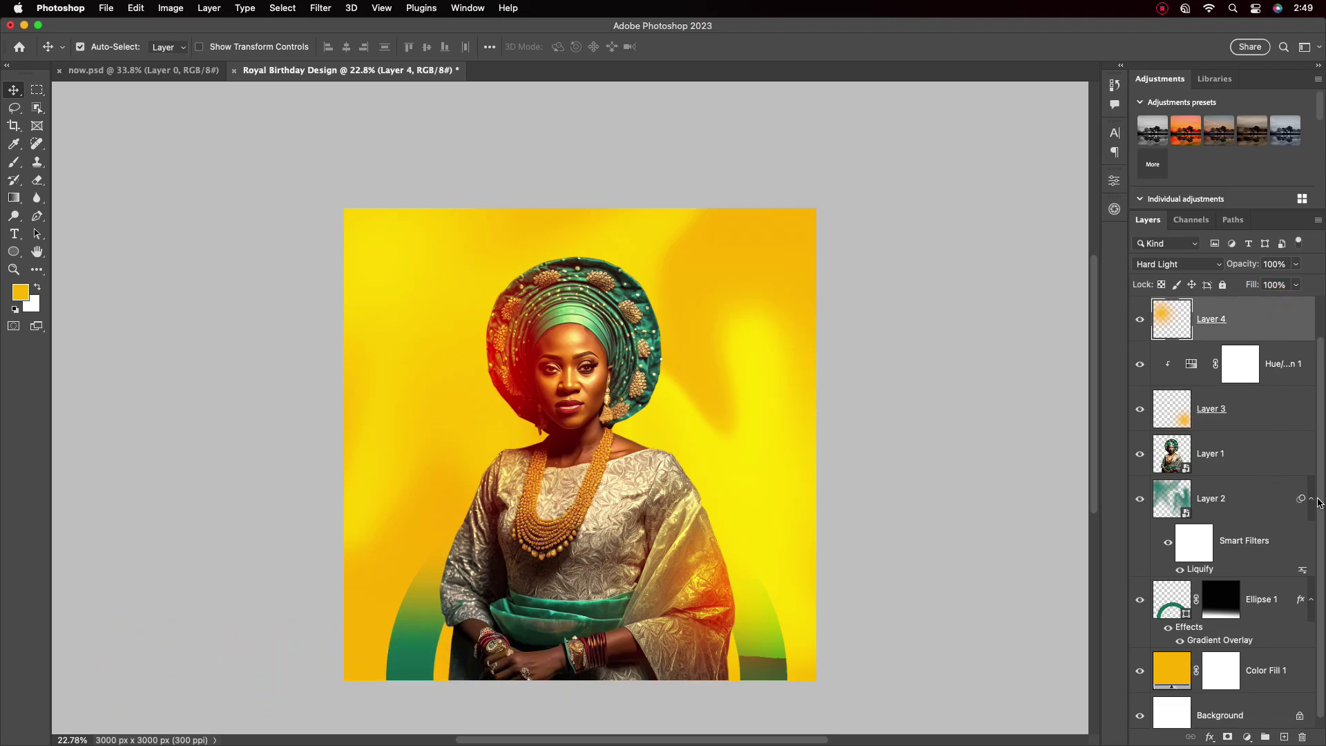
left_click_drag(1243, 359, 1288, 304)
left_click(1288, 359, "shift")
scroll(1272, 552, "down", 1)
left_click(1272, 665, "shift")
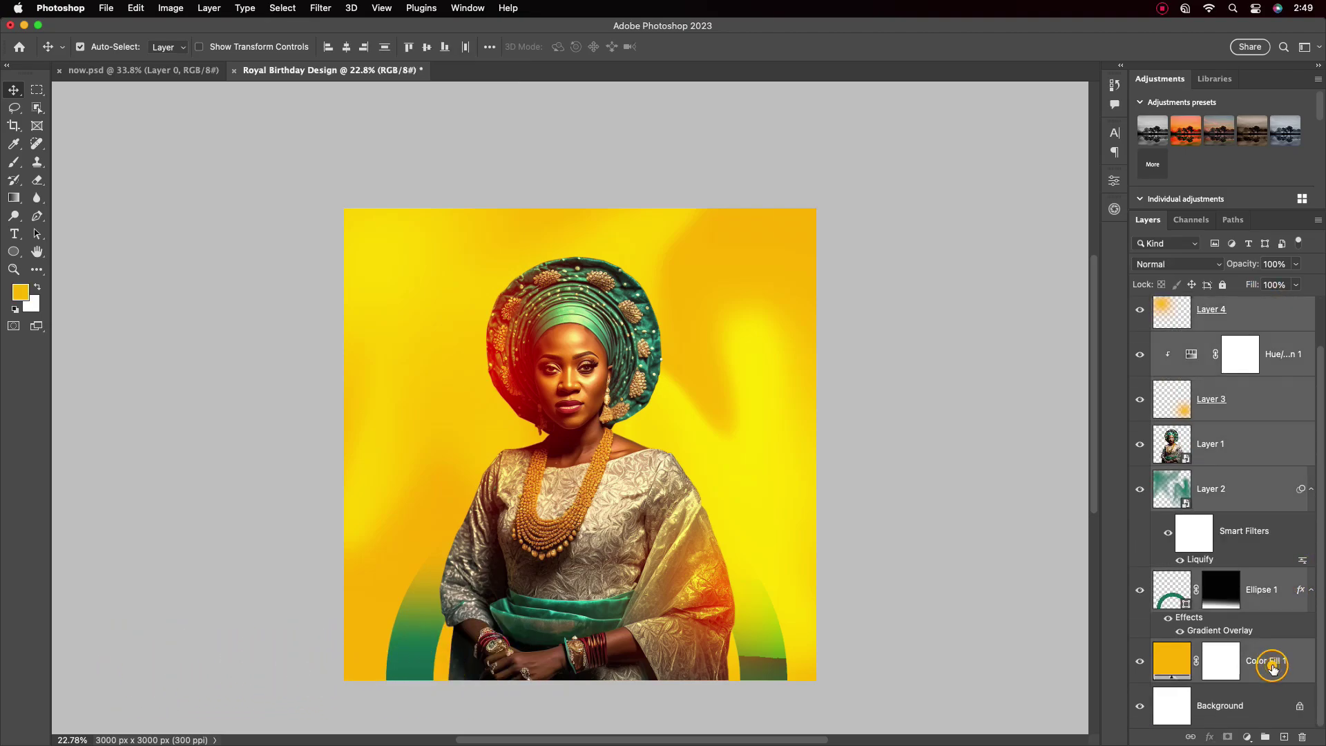
left_click_drag(1272, 666, 1269, 737)
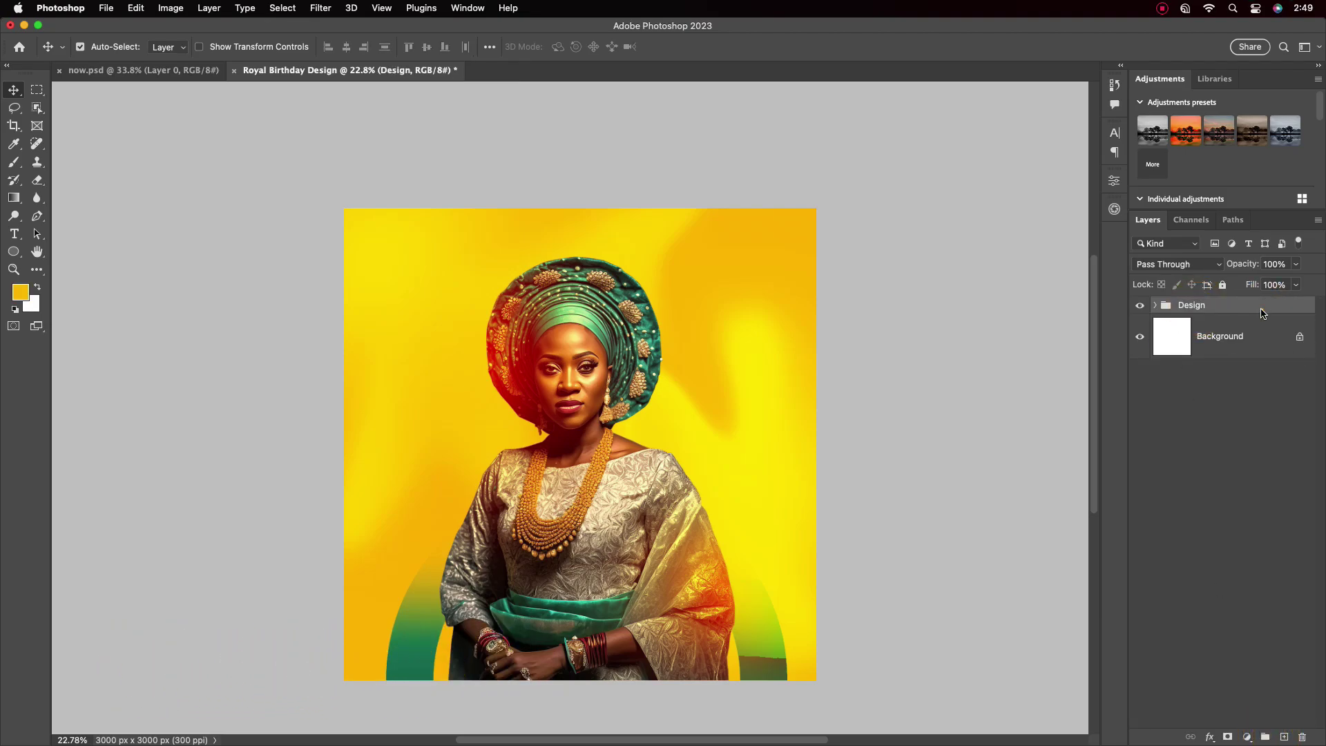
Lock the Design group and draw a rectangle over the lower robe
left_click(1223, 284)
key("u")
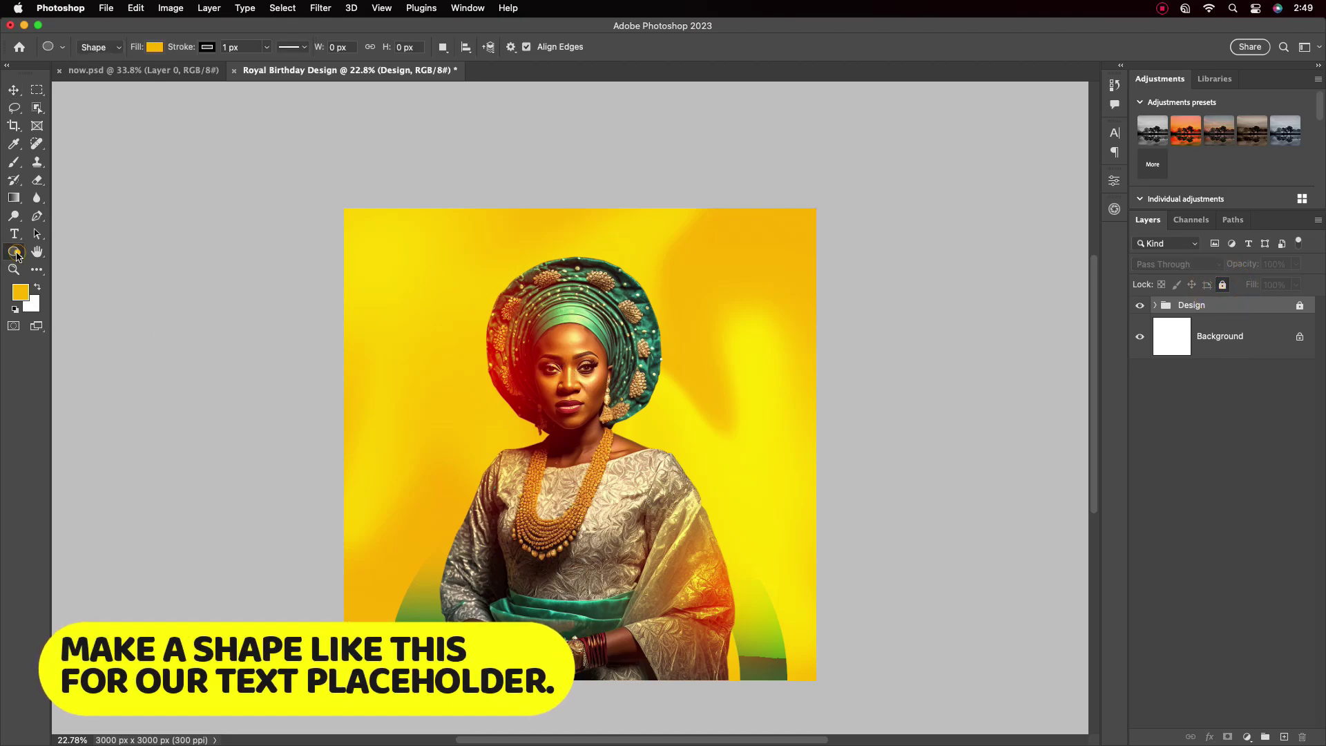
mouse_move(475, 542)
left_mouse_down()
mouse_move(617, 580)
mouse_move(618, 613)
left_mouse_up()
left_click(11, 92)
left_click_drag(543, 576, 497, 582)
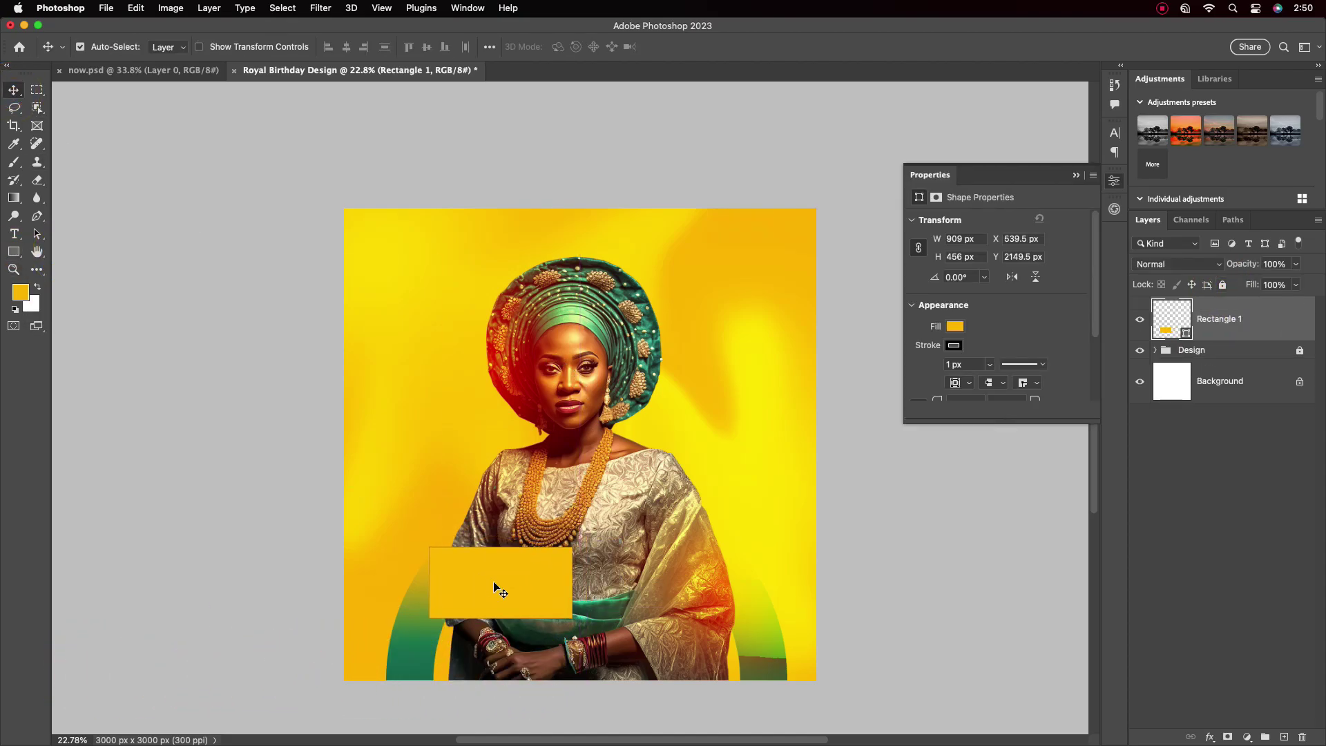
Round the rectangle's right and bottom-left corners and enlarge it slightly
left_click(958, 327)
left_click(960, 329)
scroll(995, 311, "down", 2)
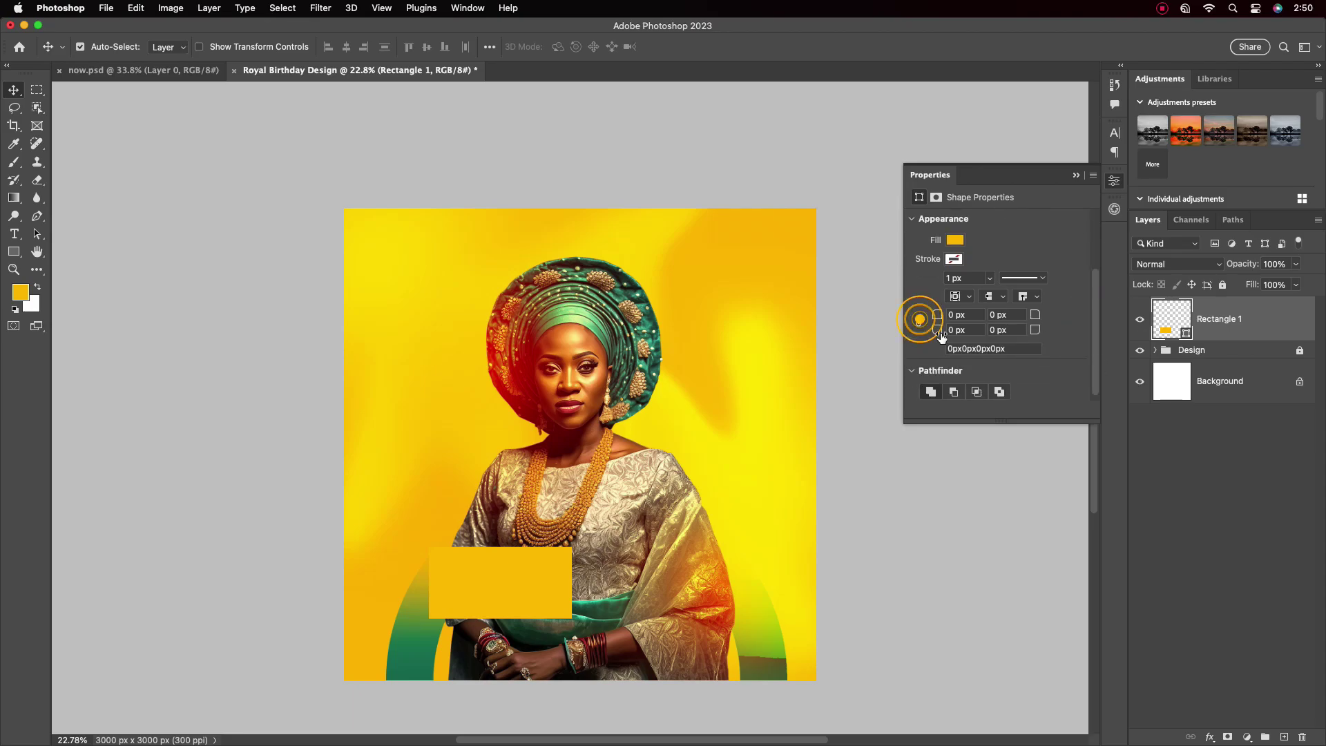
left_click_drag(918, 317, 1001, 311)
key("ctrl+t")
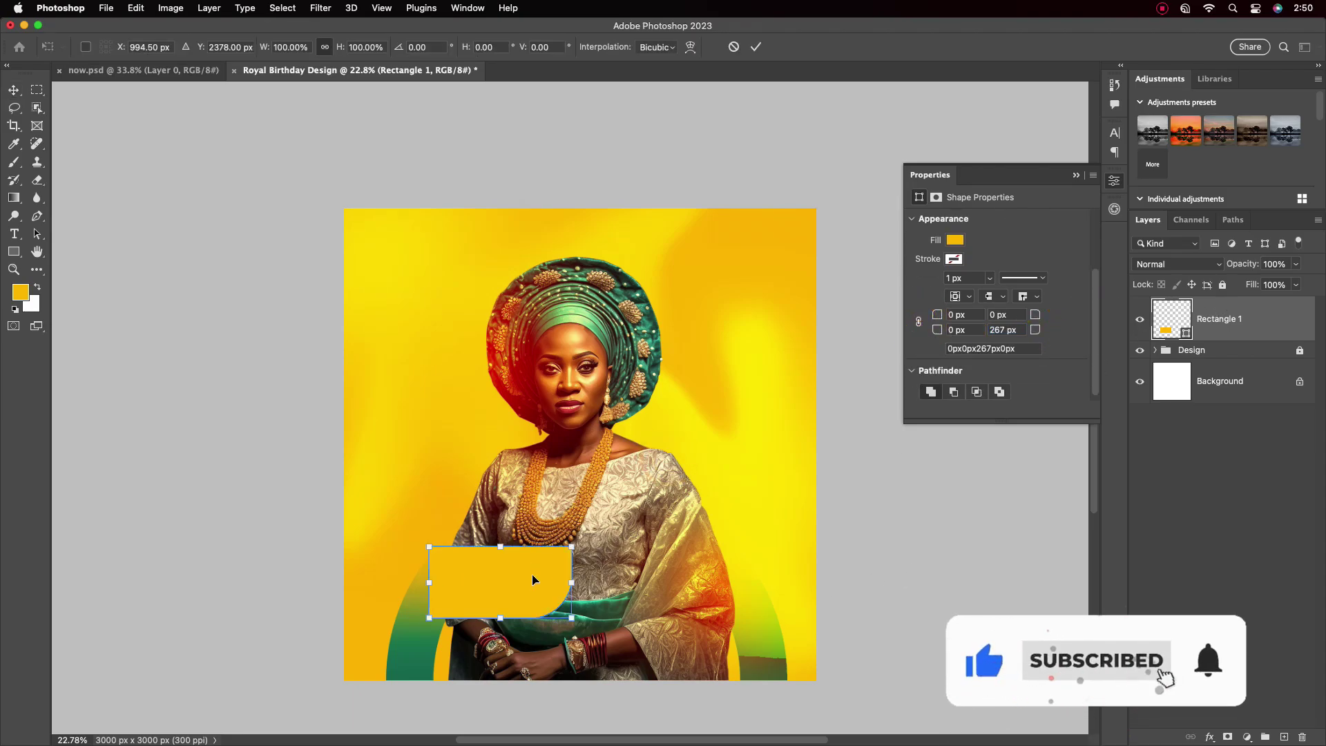
left_click_drag(572, 547, 598, 530)
left_click(761, 49)
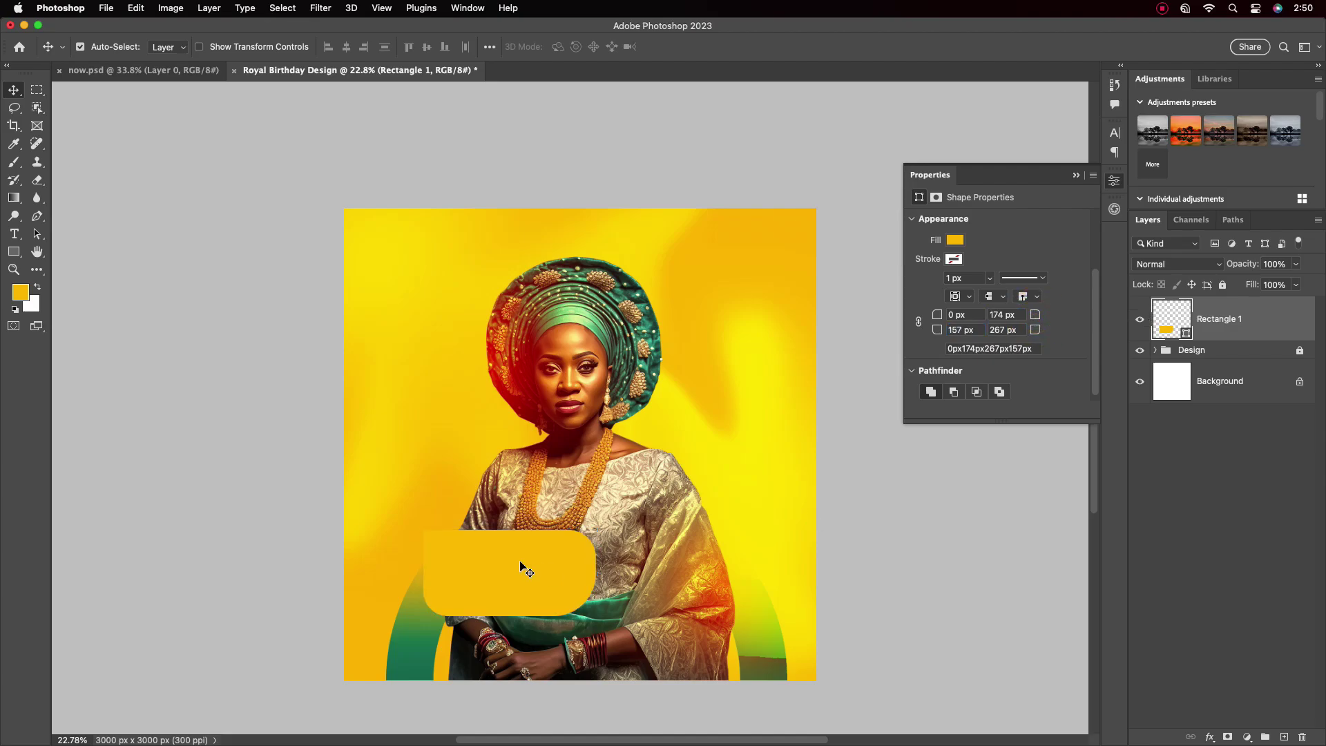
Fill the box with teal green 05876c and hide the shape properties
double_click(1187, 333)
left_click(622, 596)
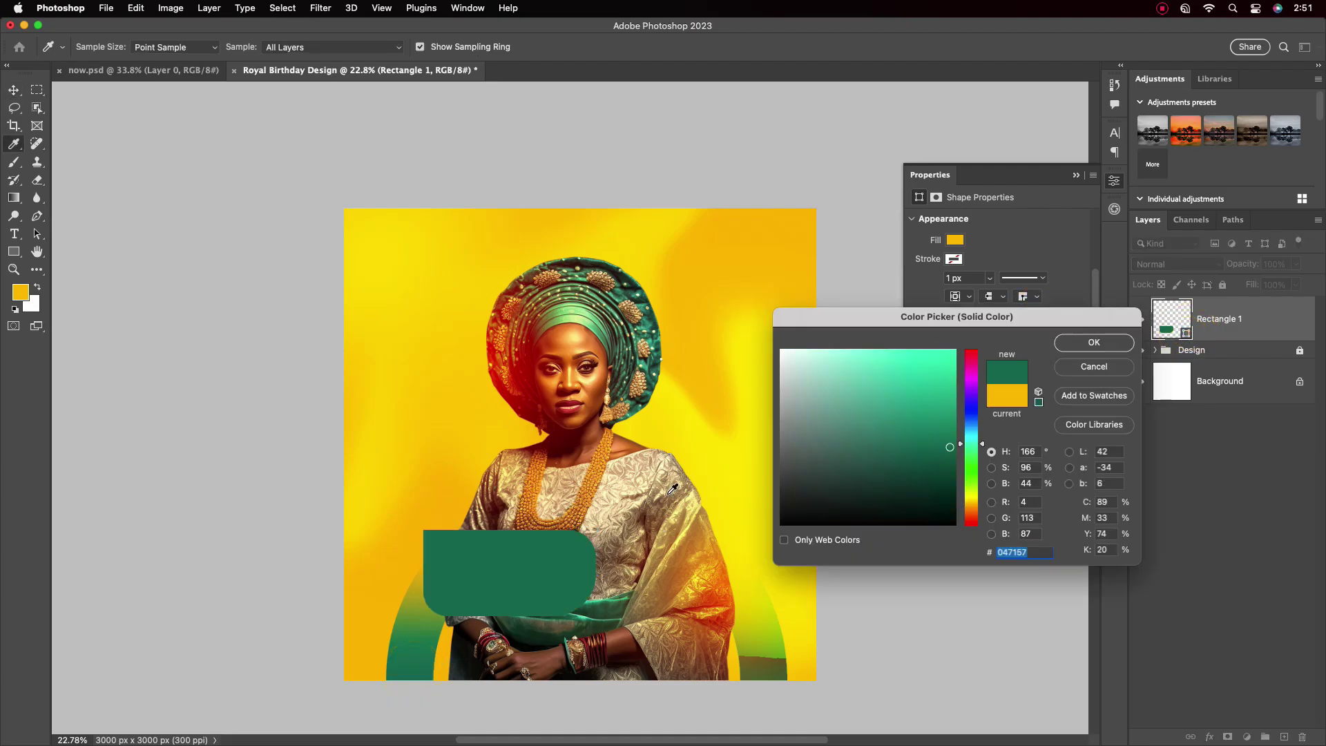
left_click(1094, 343)
double_click(1174, 321)
left_click(949, 431)
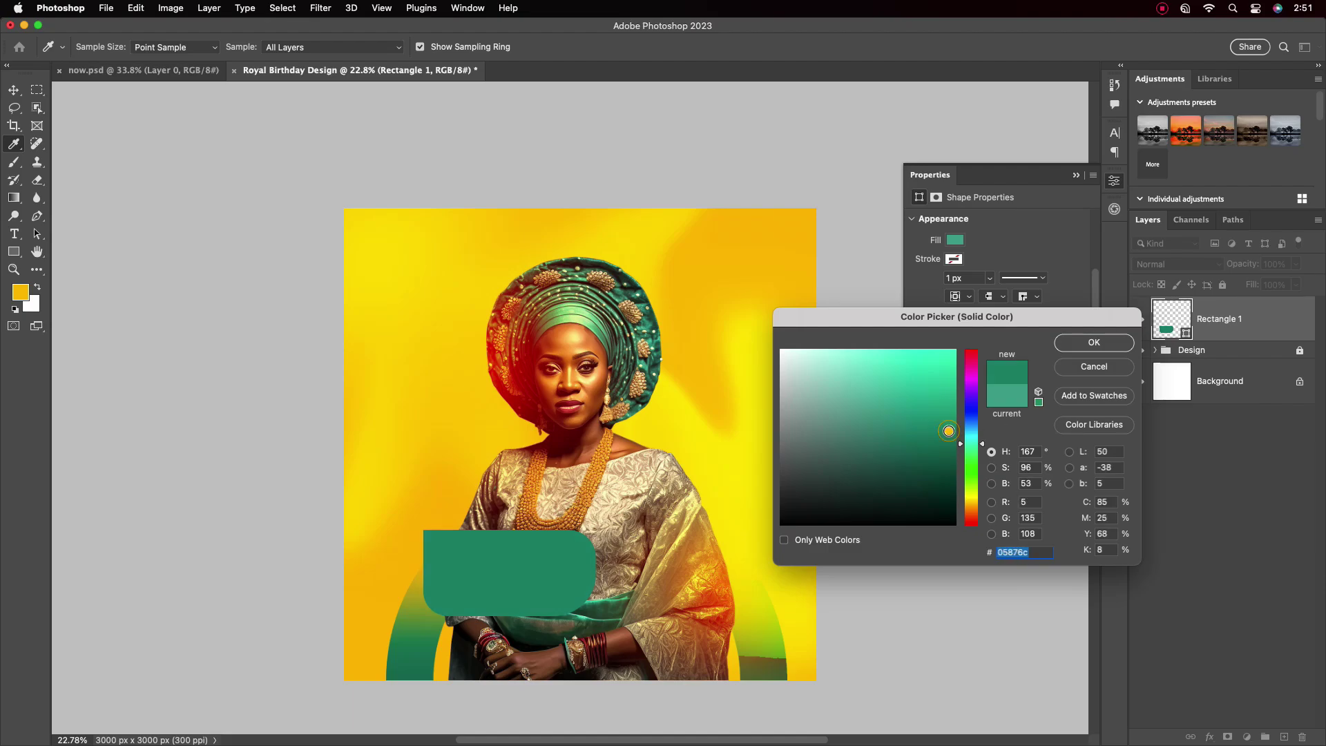
key("Return")
key("v")
scroll(570, 566, "up", 3)
scroll(763, 615, "down", 2)
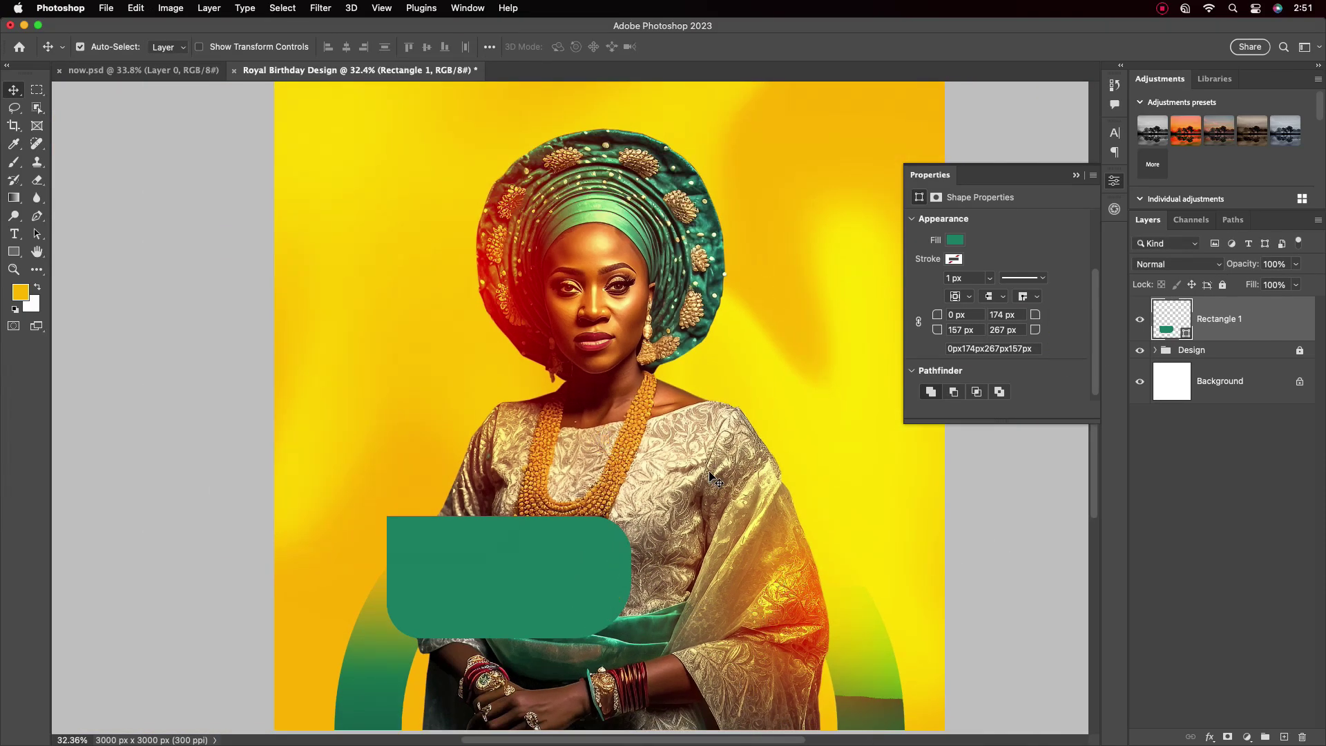
left_click(1076, 175)
left_click_drag(14, 252, 74, 251)
Draw a small square and round all its corners to 50 px
left_click(1209, 351)
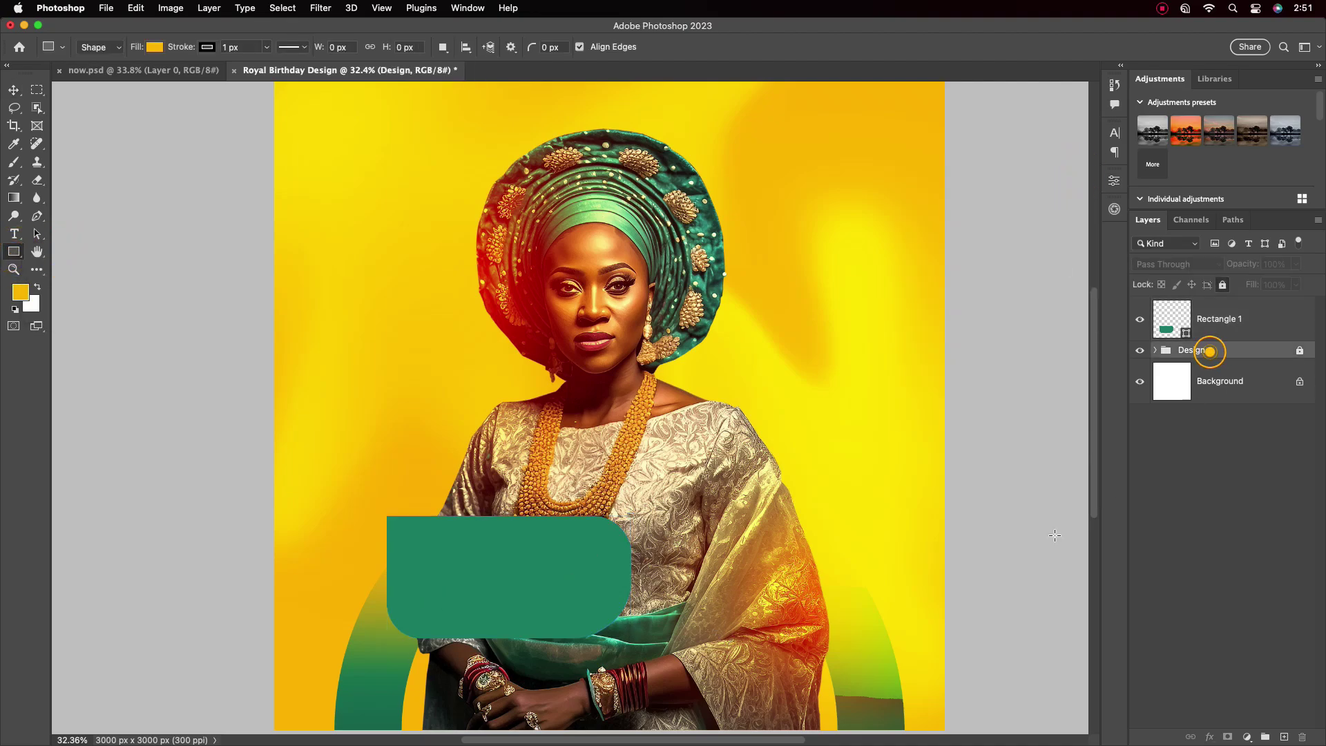
left_click_drag(732, 590, 742, 591)
scroll(1096, 317, "down", 1)
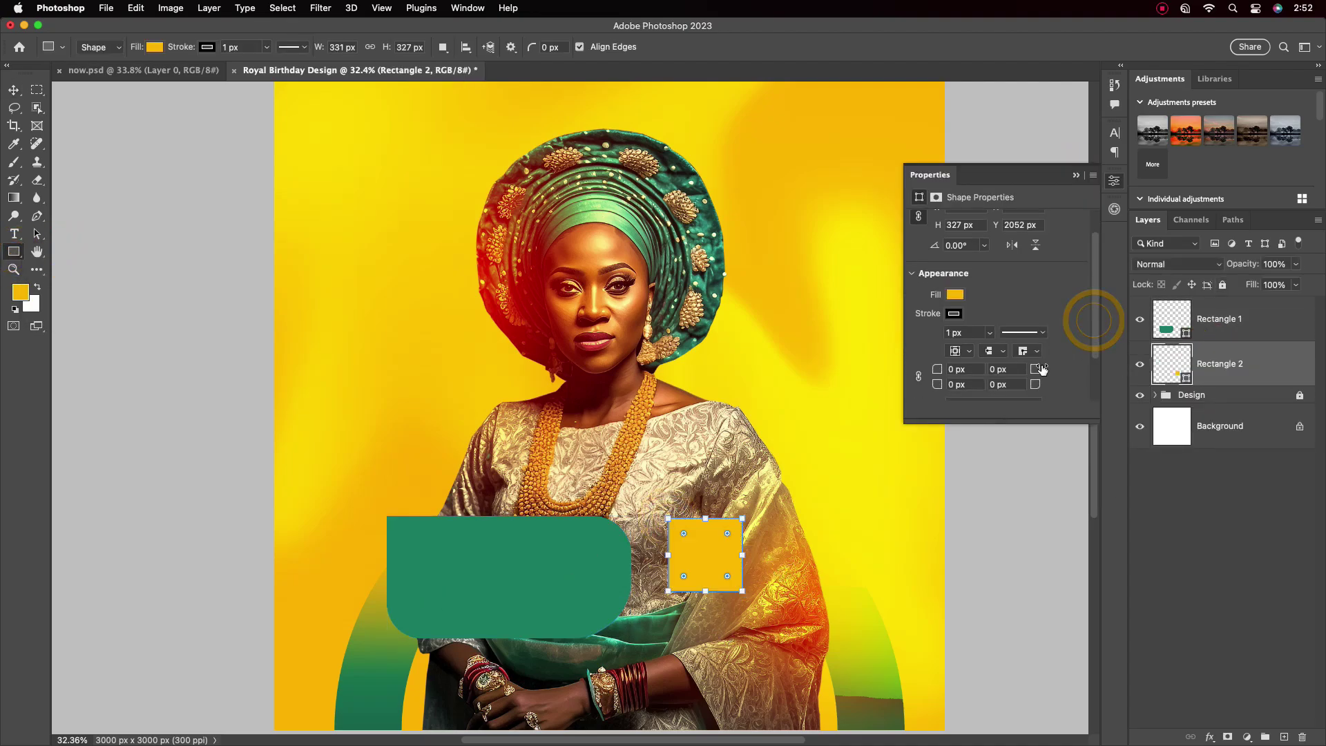
left_click_drag(1035, 369, 1063, 371)
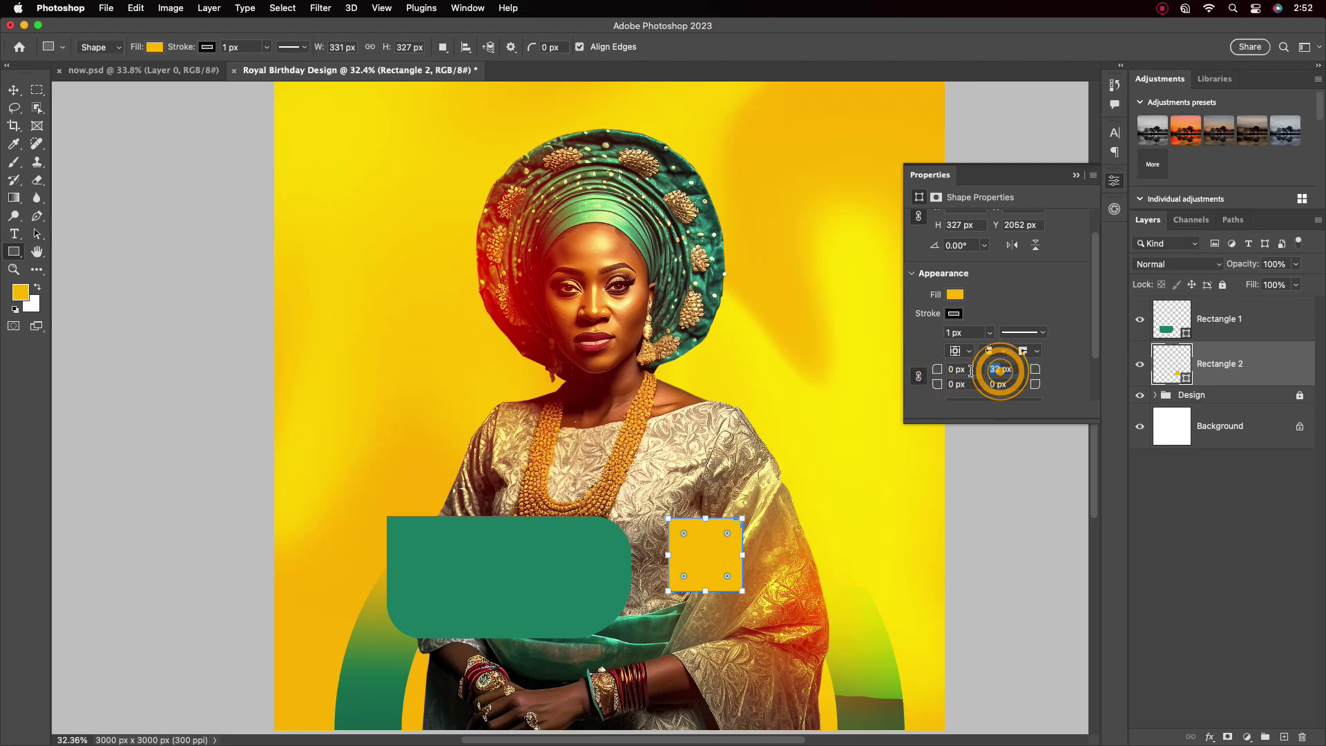
left_click(14, 91)
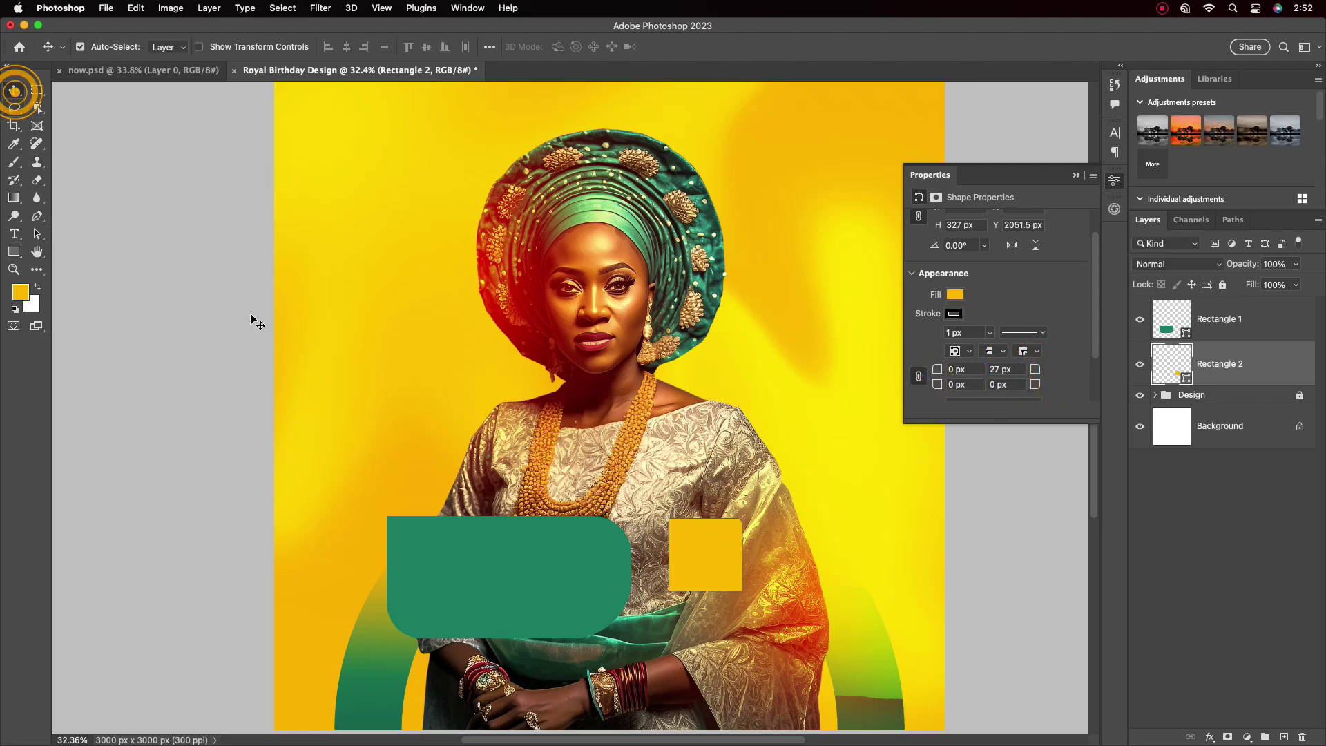
scroll(1092, 350, "down", 1)
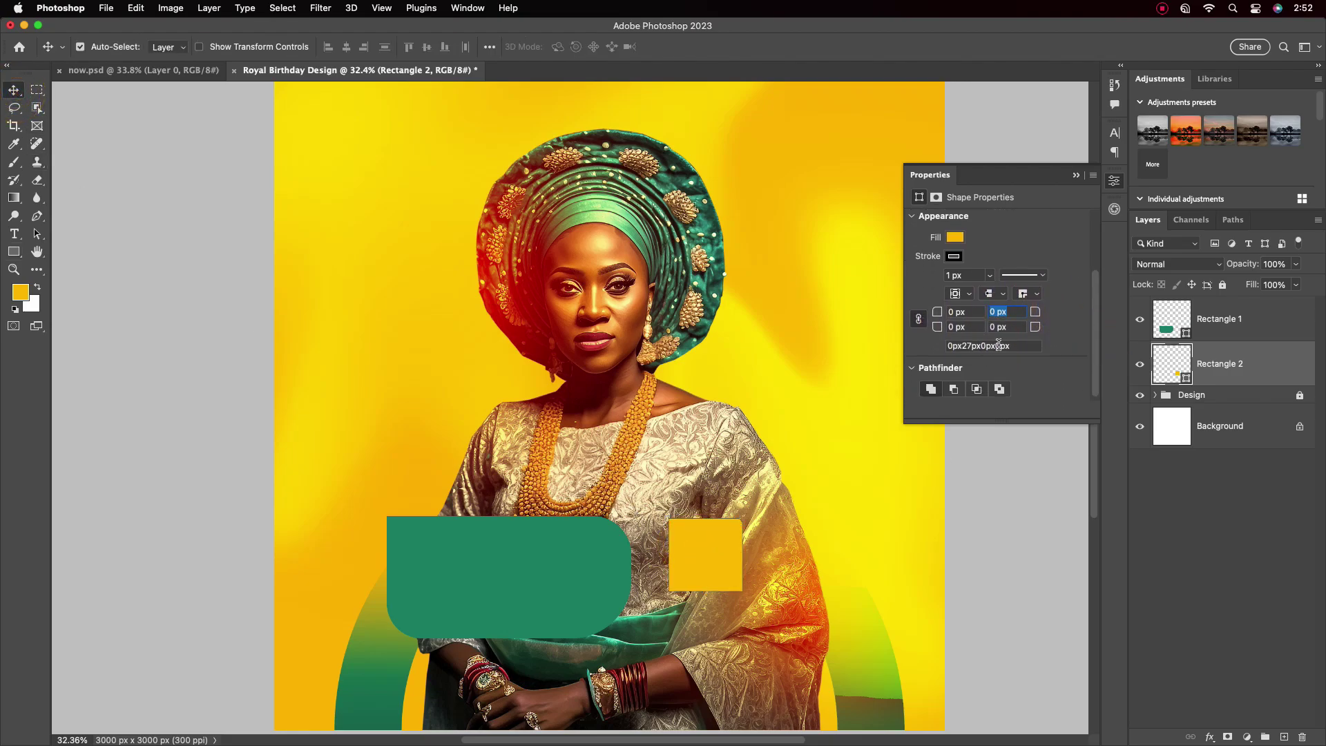
type("50")
scroll(919, 345, "up", 1)
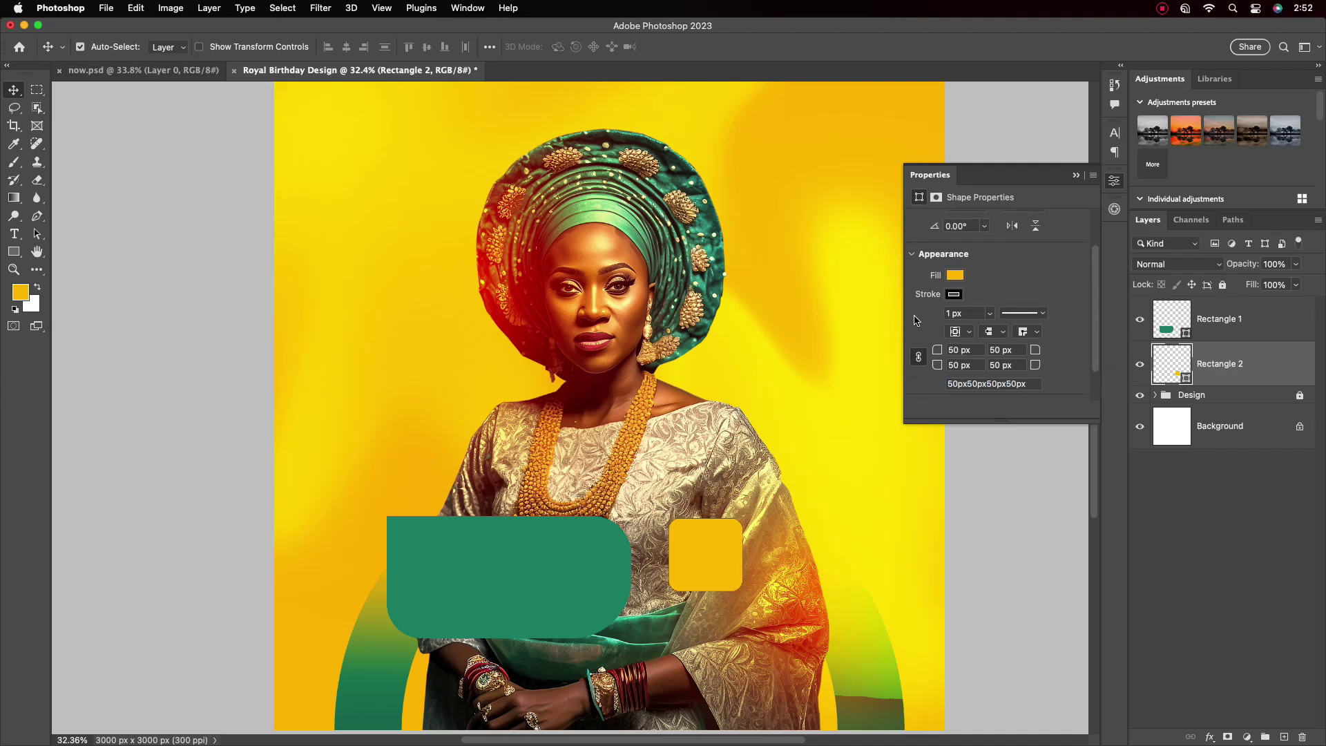
left_click(956, 276)
Fill the square with red sampled from the portrait and move it beside the green box
double_click(1186, 379)
left_click(508, 311)
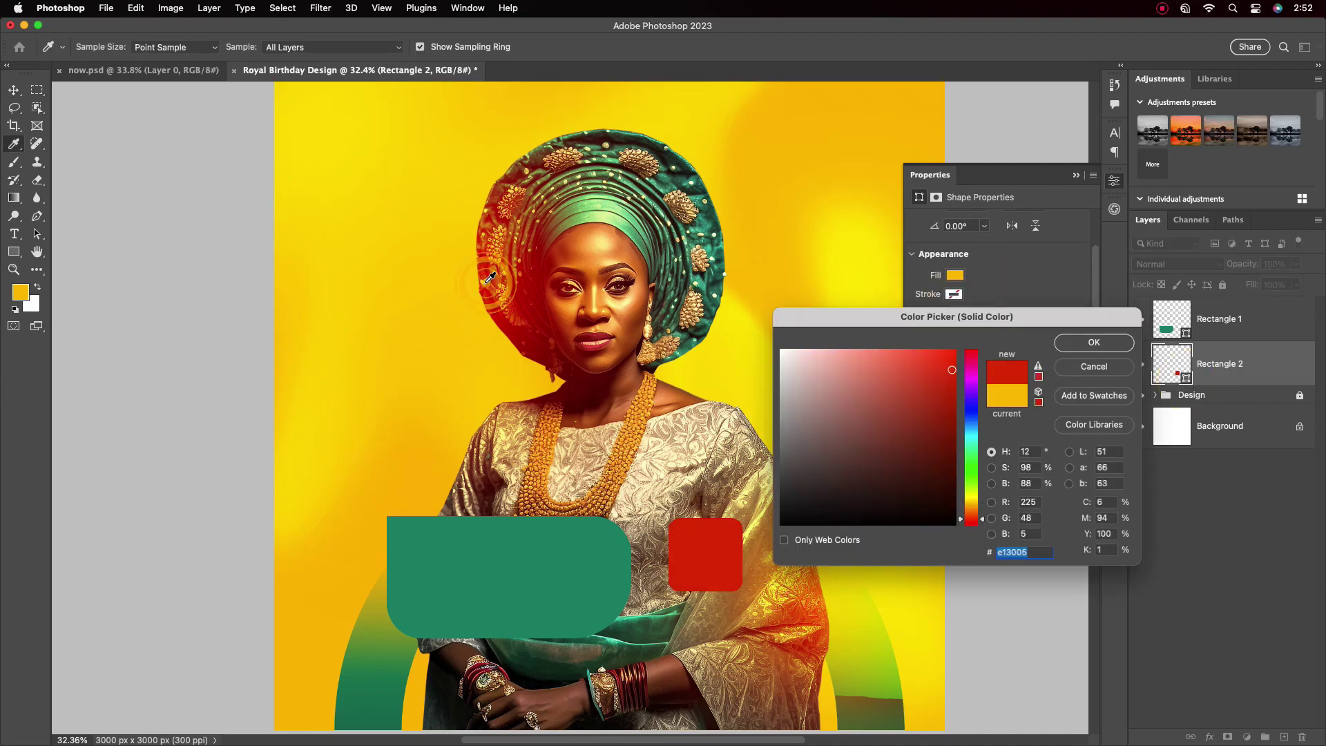
key("Return")
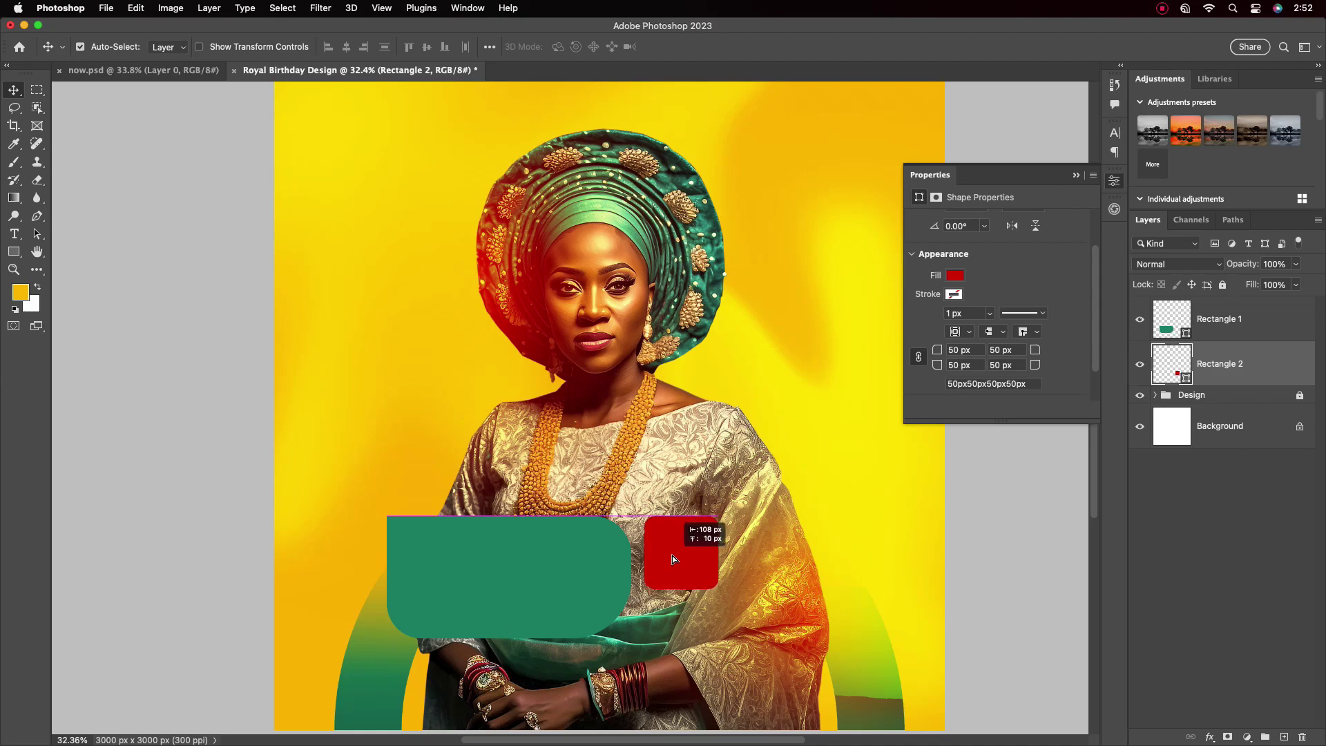
left_click_drag(674, 558, 699, 639)
Shorten the square's copy into a bar beneath it and shift the boxes slightly right
key("super+t")
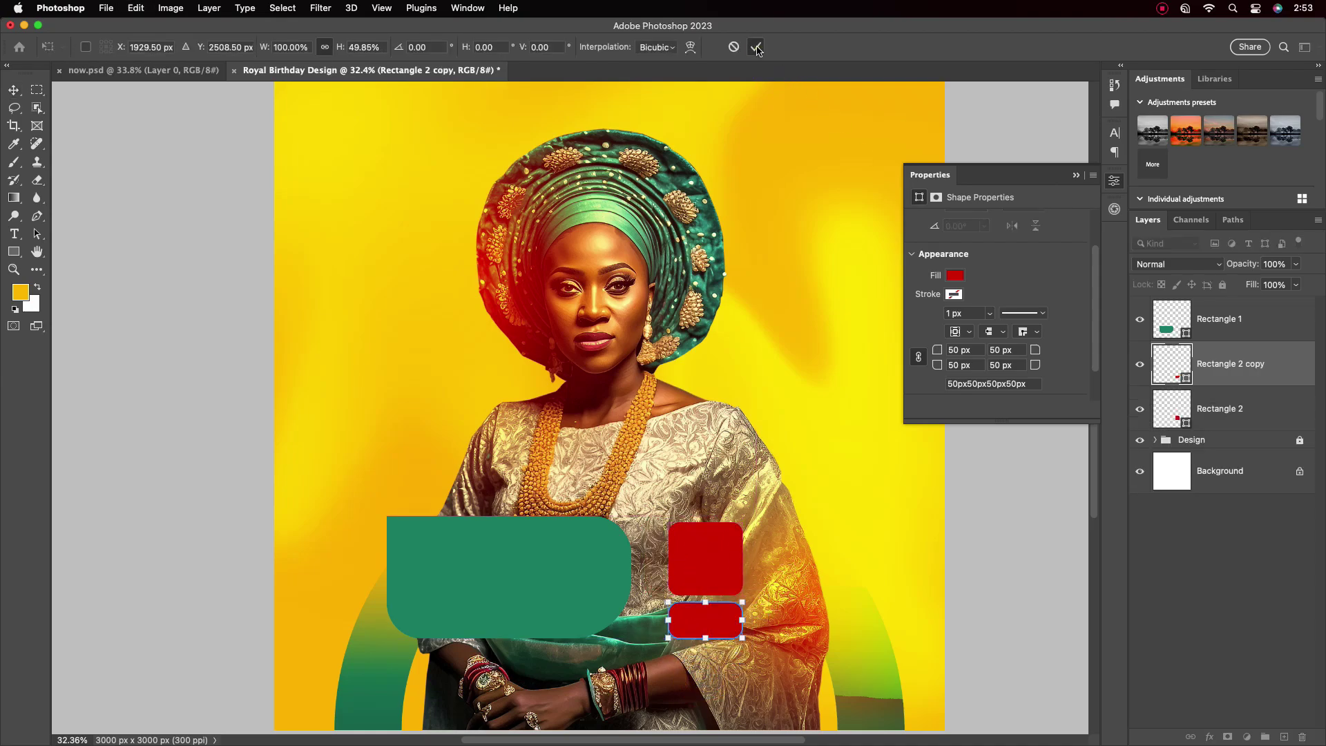
left_click(756, 47)
left_click(860, 622)
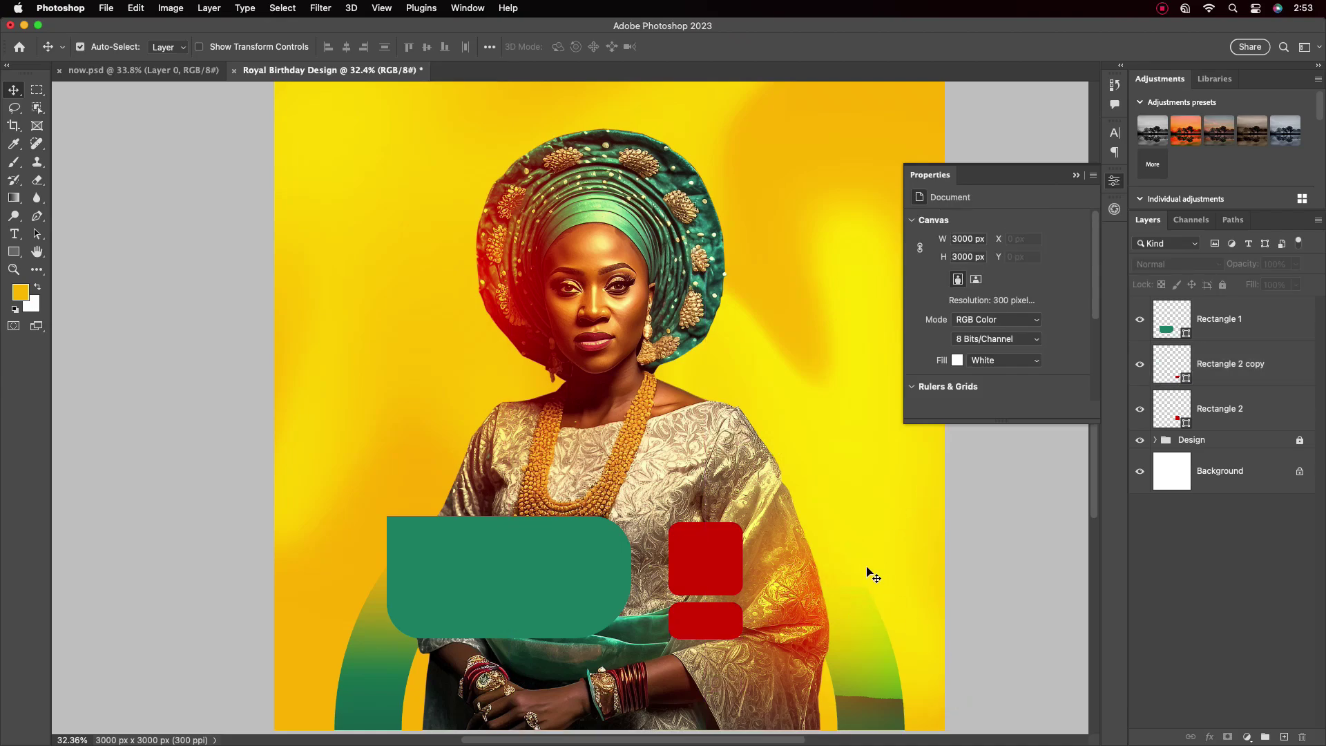
left_click(700, 558)
left_click_drag(712, 622, 734, 615)
left_click_drag(527, 569, 573, 578)
left_click(724, 615)
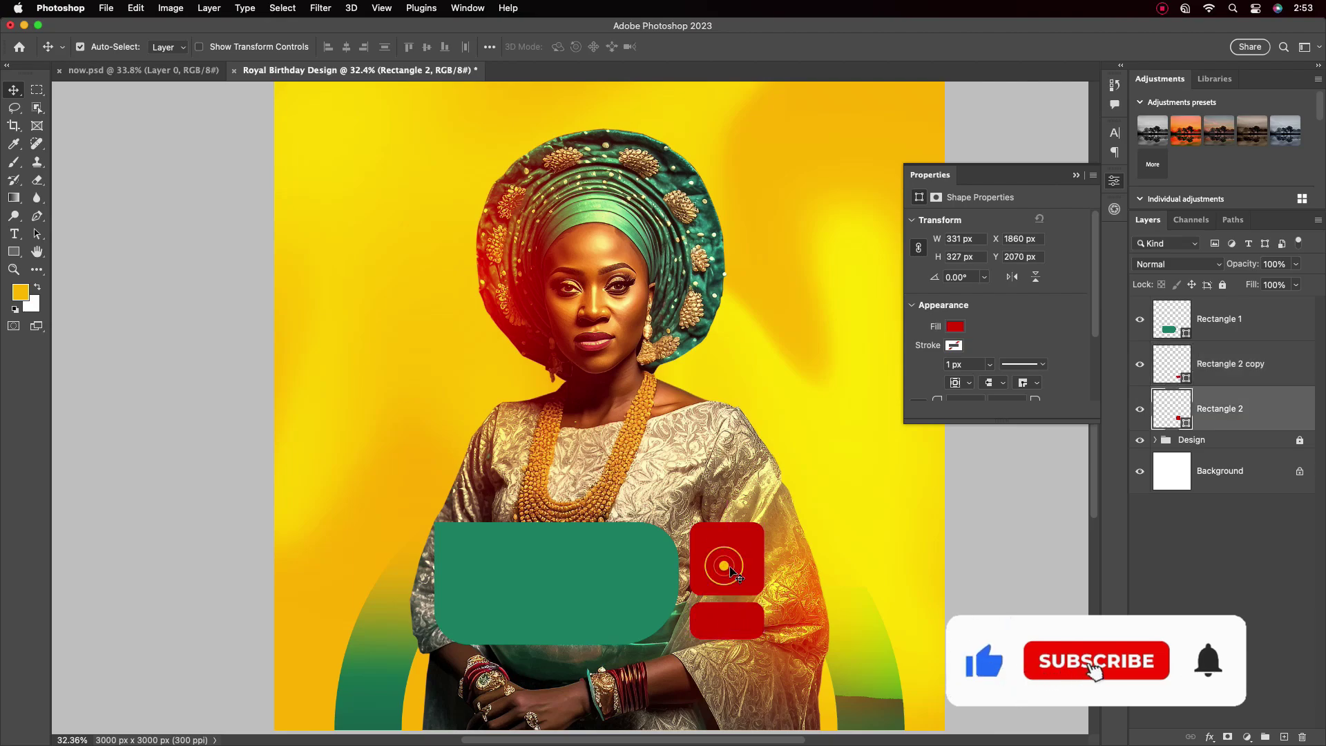
left_click_drag(724, 615, 724, 623)
Fill the lower bar with an orange sampled from the portrait
double_click(1172, 364)
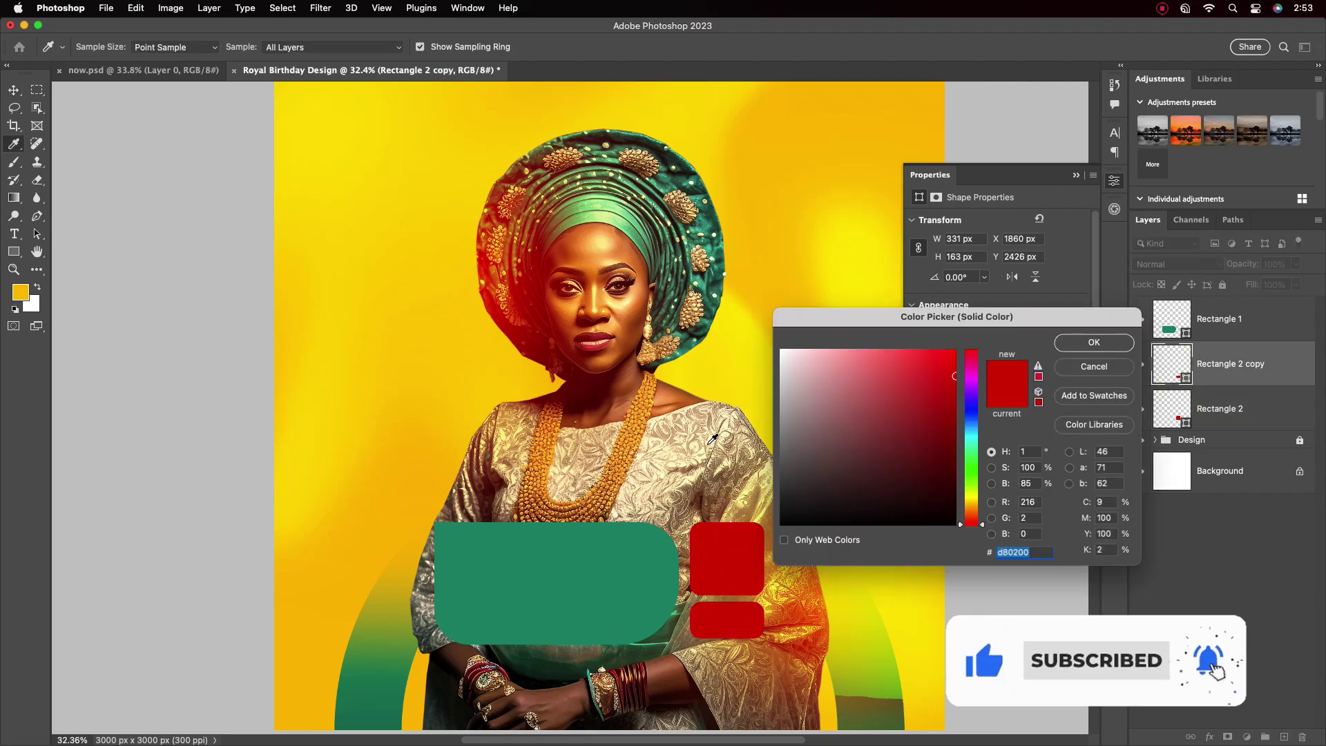
left_click(628, 425)
left_click(1094, 344)
key("v")
scroll(787, 446, "down", 2)
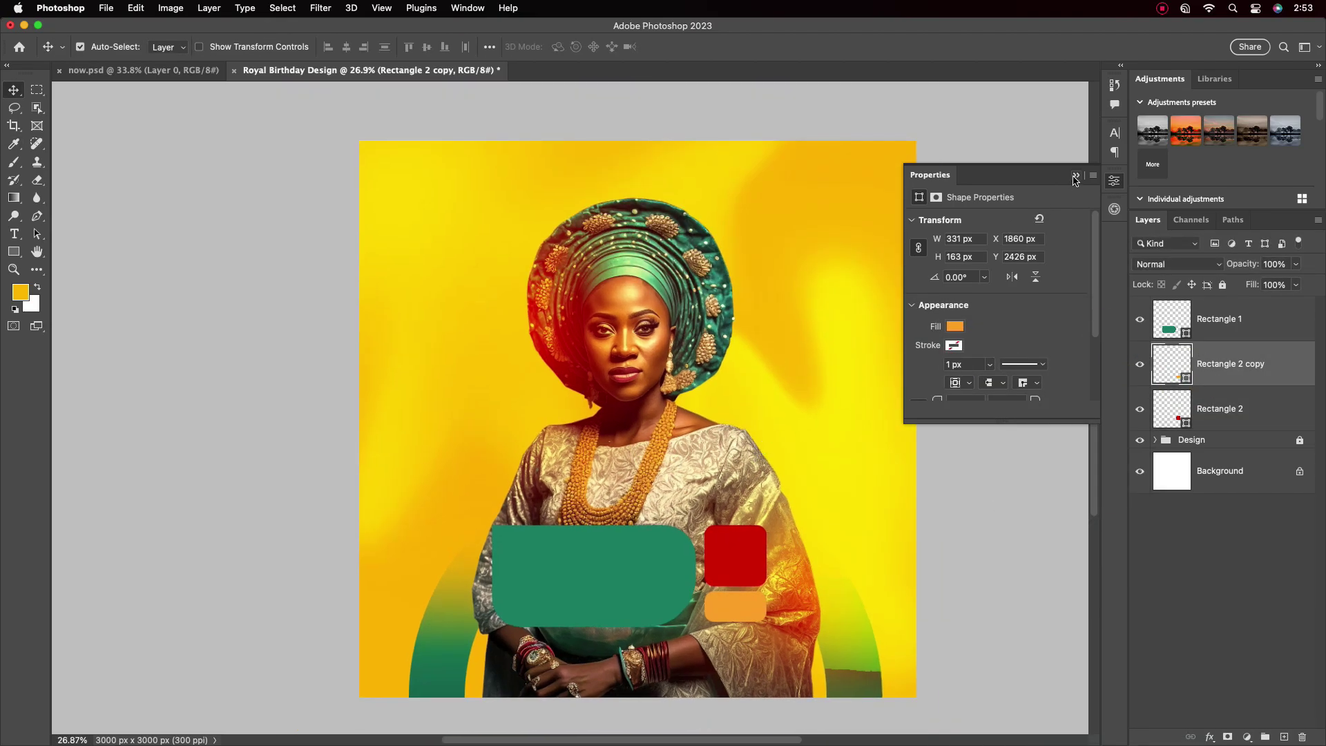
left_click_drag(712, 500, 655, 475)
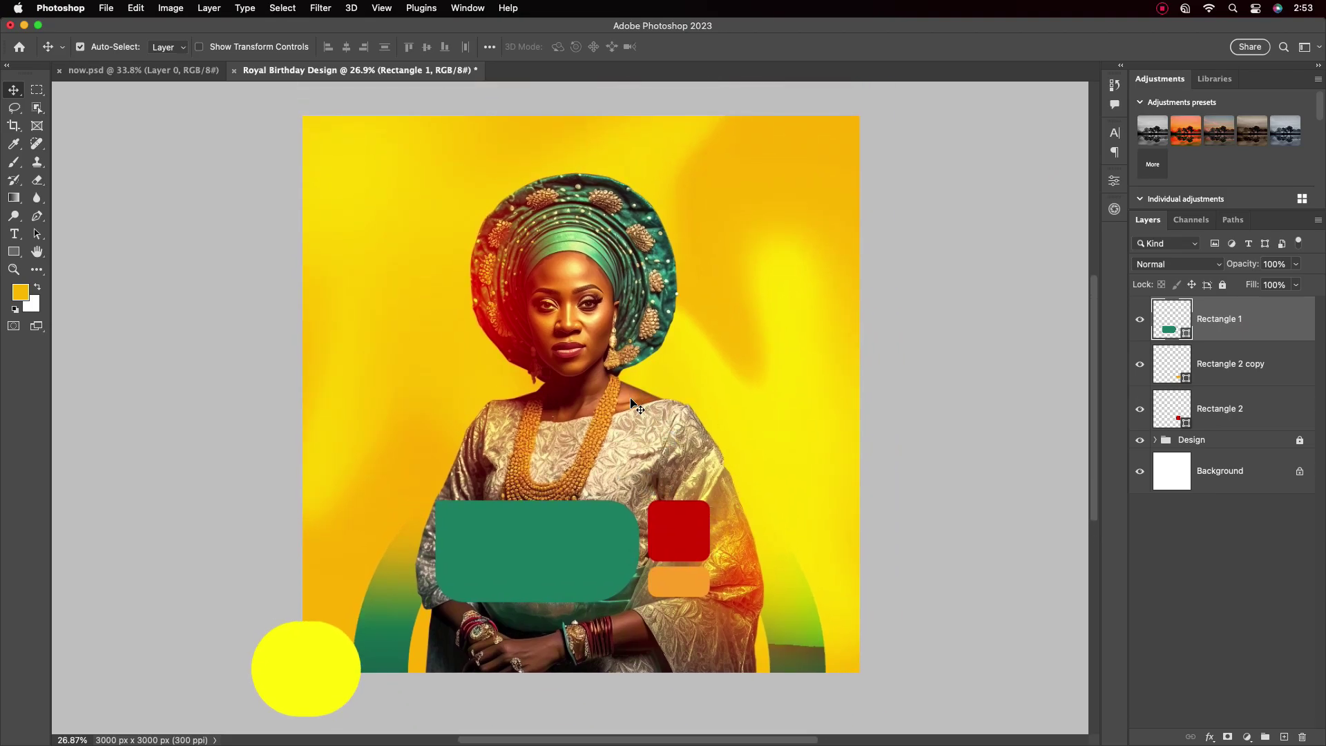
Add the HAPPY BIRTHDAY title text in white
key("t")
left_click(367, 340)
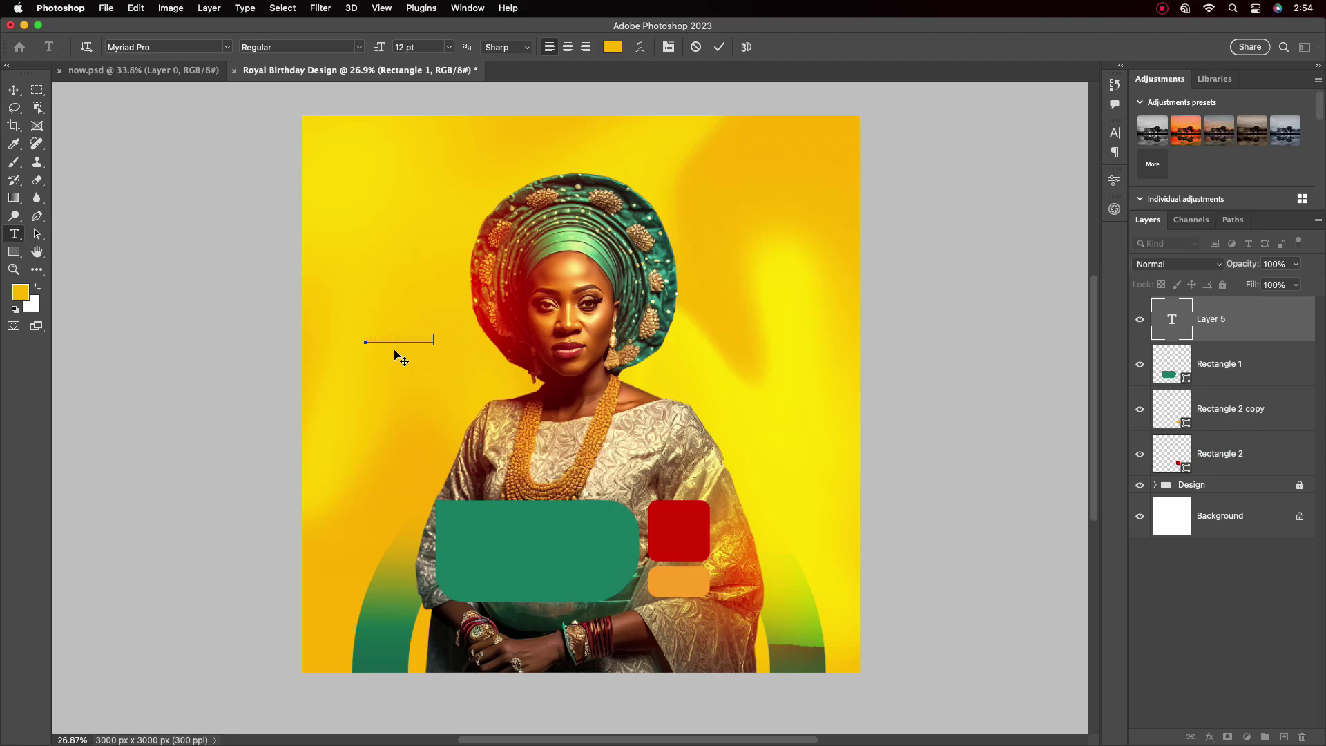
left_click(14, 90)
left_click(1114, 131)
left_click(1078, 219)
left_click(783, 351)
left_click(1094, 343)
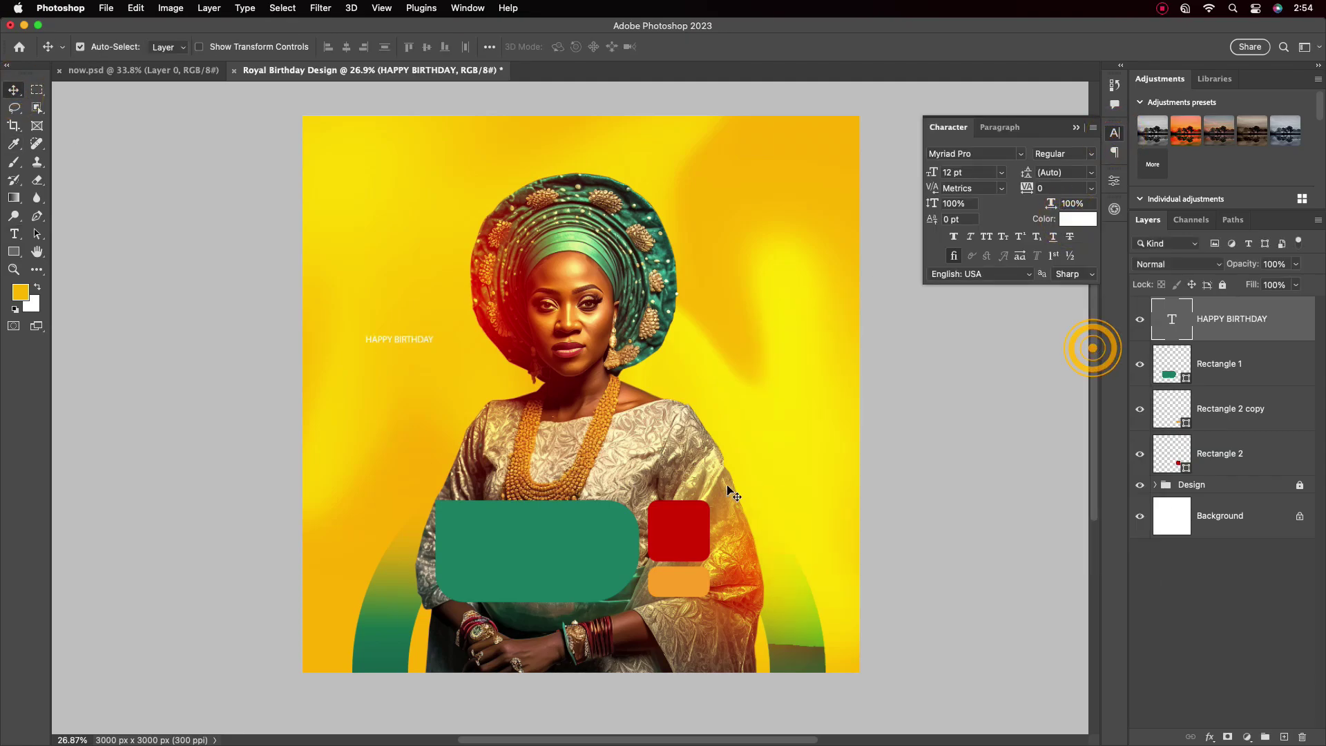
Split the title into HAPPY, BIRTH and DAY lines and move it onto the green box
double_click(406, 340)
key("ctrl+Return")
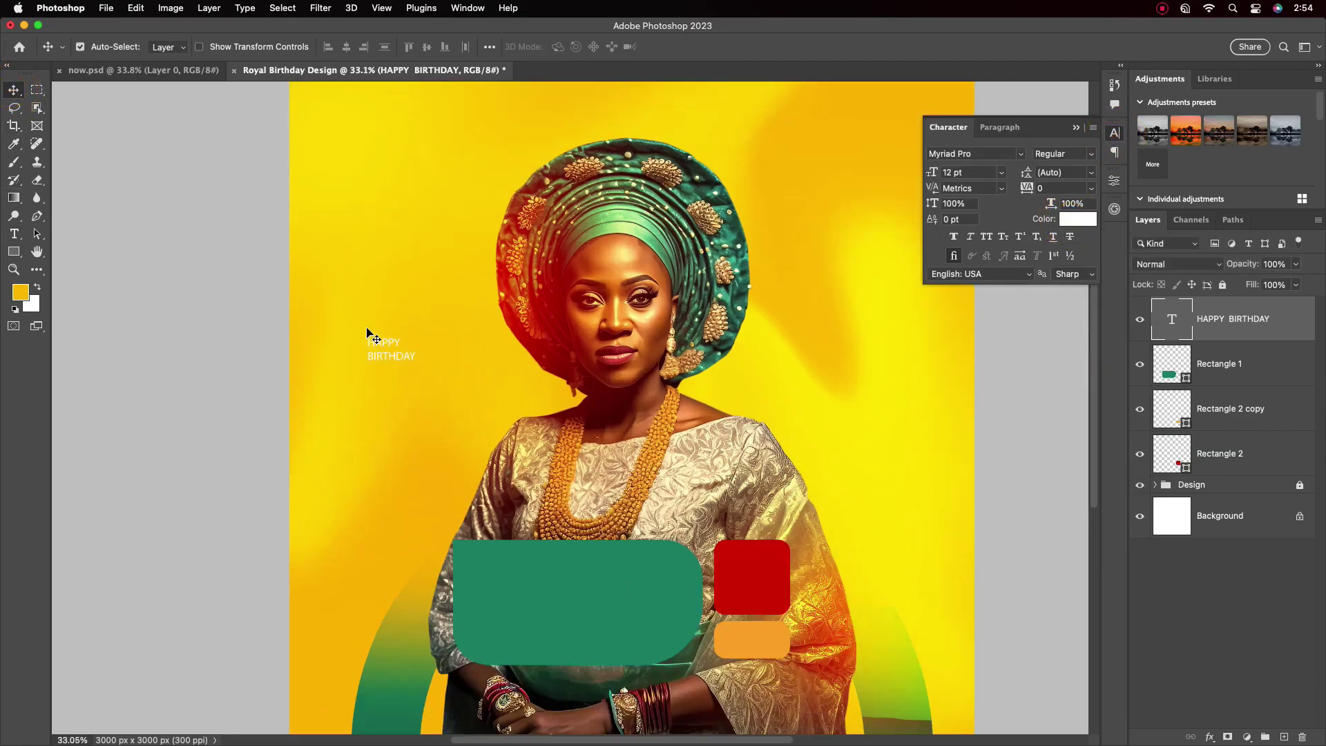
scroll(371, 341, "up", 5)
double_click(380, 364)
left_click(393, 364)
key("Return")
key("ctrl+Return")
scroll(287, 331, "down", 5)
left_click_drag(287, 332, 409, 555)
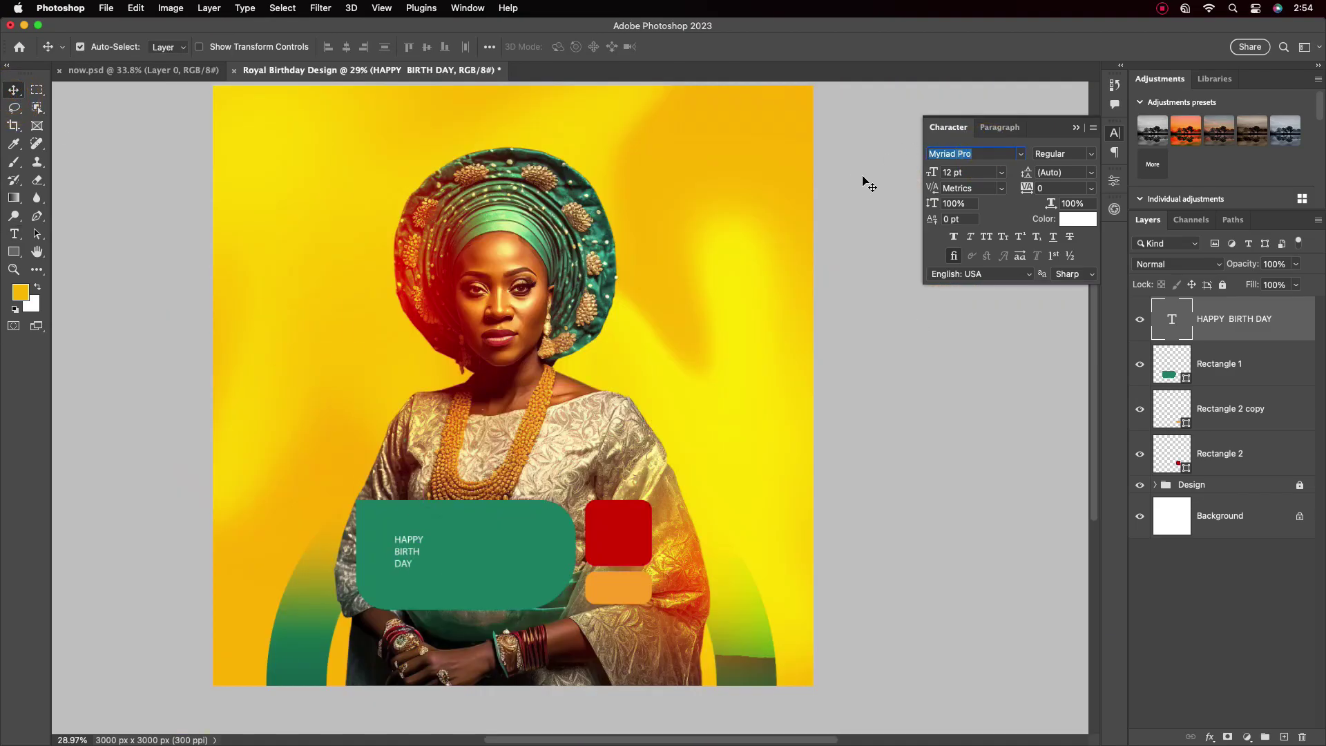
Set the title to FWWC2023 Bold, 36 pt, with 28 pt leading
type("FWWC")
left_click(986, 225)
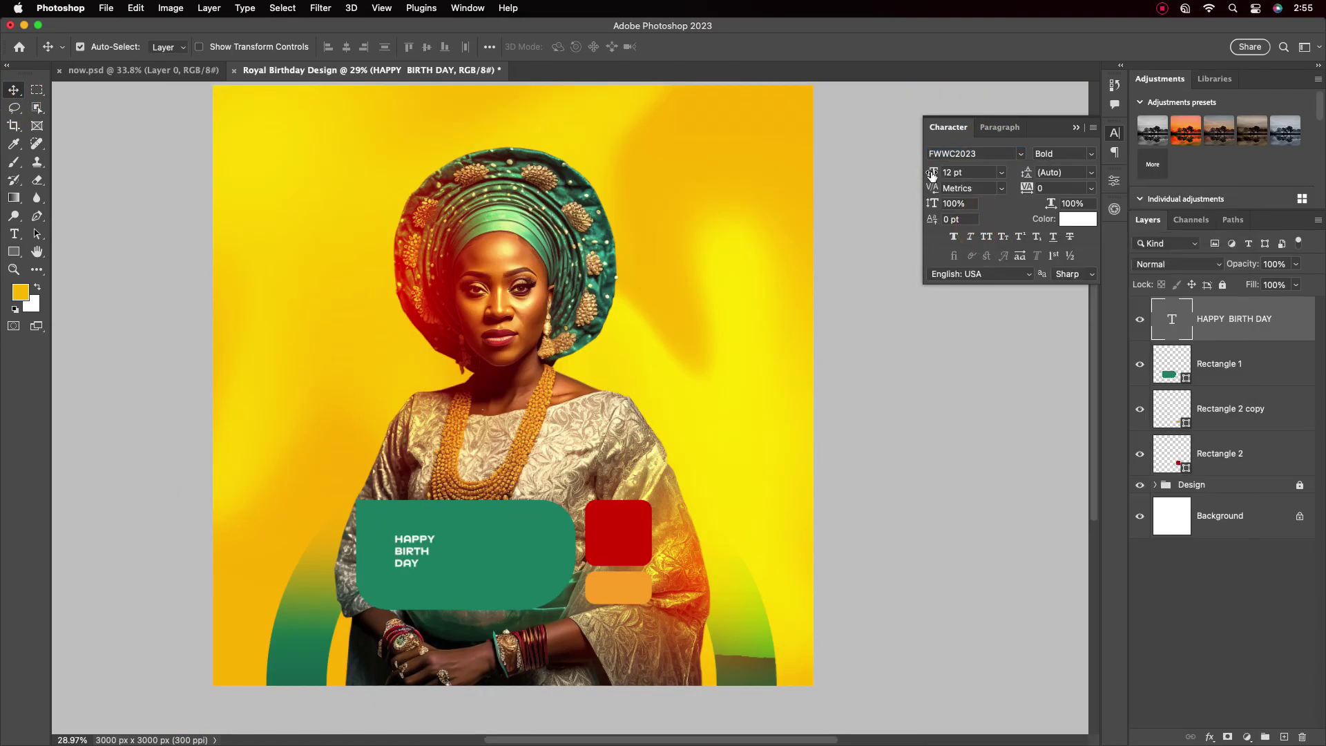
left_click_drag(931, 175, 949, 175)
left_click(1092, 173)
left_click(1057, 341)
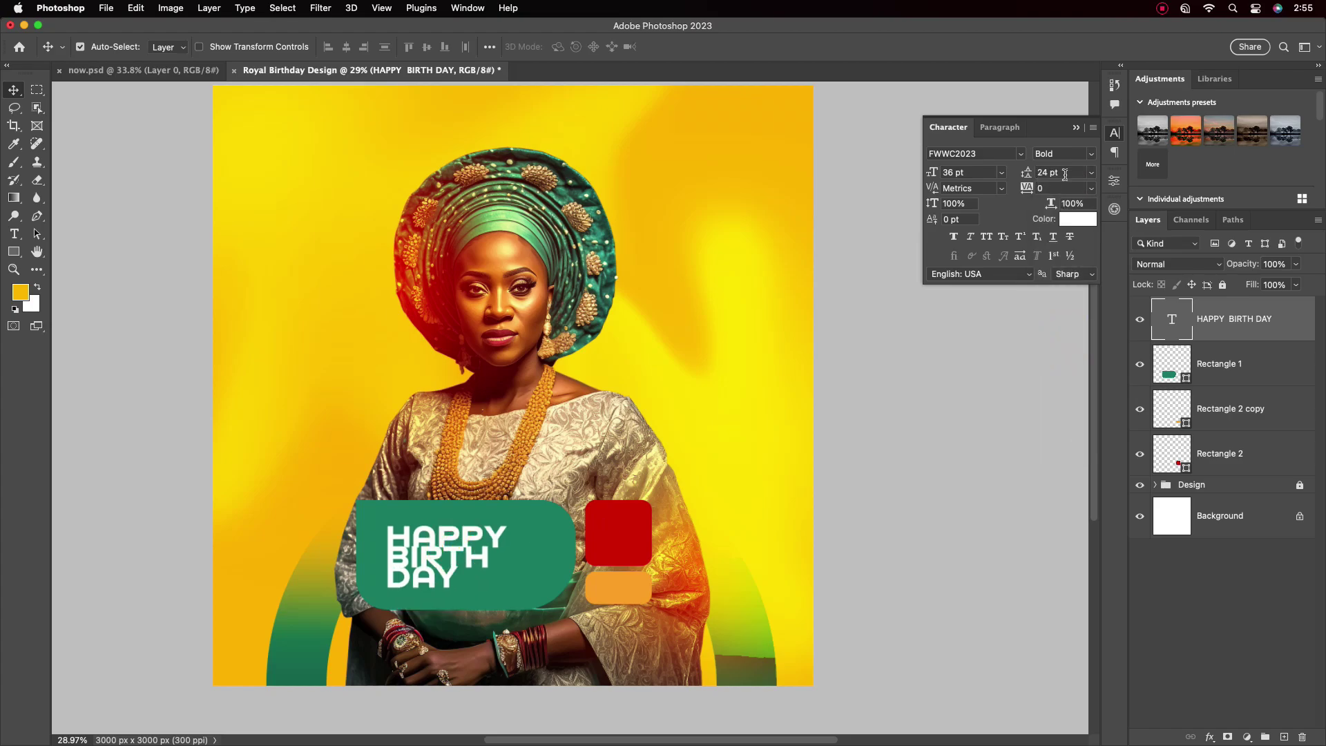
left_click_drag(443, 552, 435, 549)
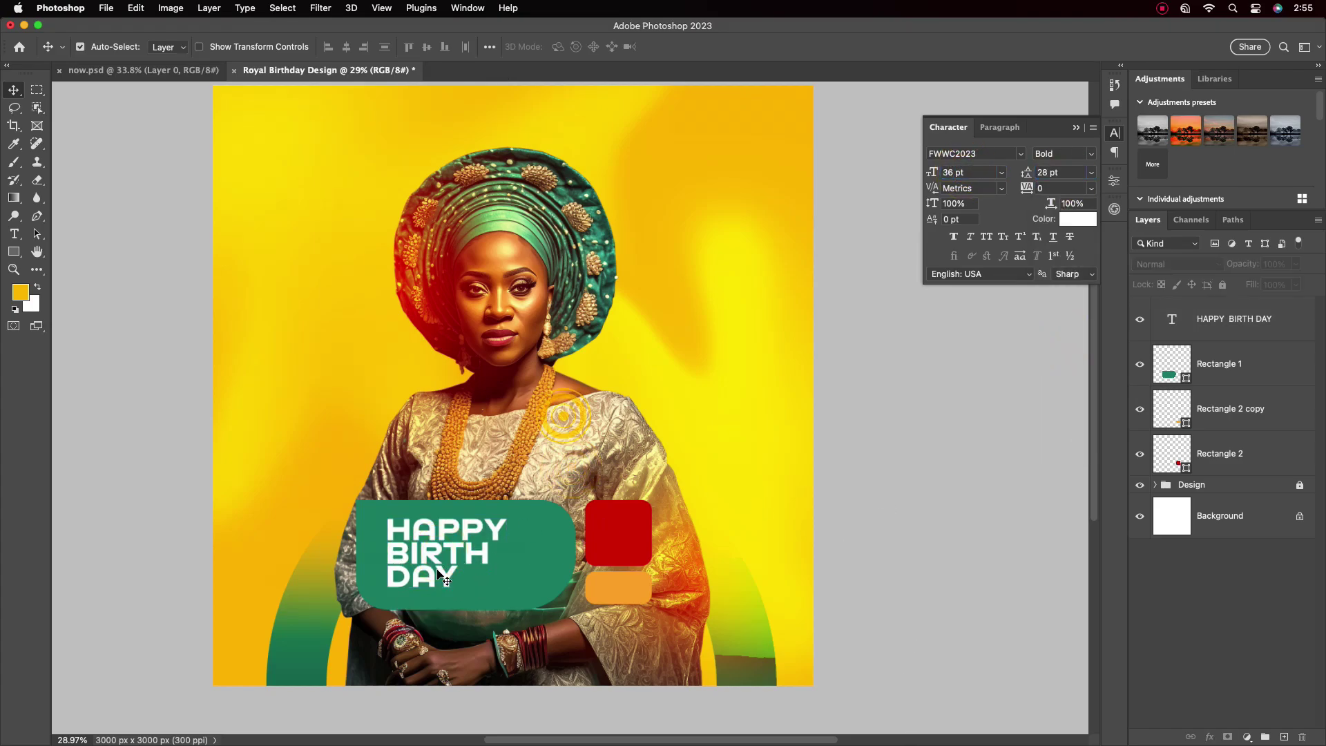
Scale the title up to fill the green box
scroll(428, 539, "up", 2)
key("super+t")
left_click_drag(533, 560, 552, 558)
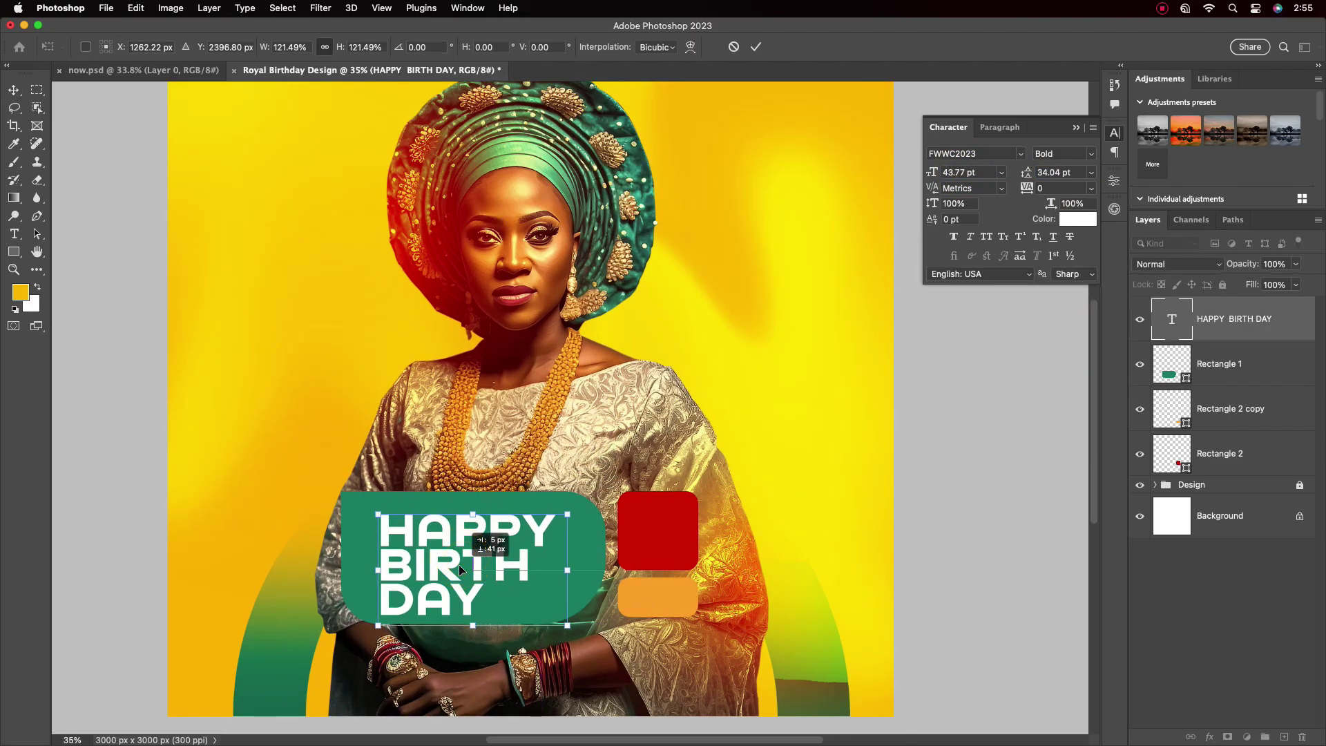
left_click(757, 47)
Duplicate the title, retype it as WISHING YOU A, and place it just above
key("super+j")
left_click_drag(470, 533, 470, 388)
double_click(522, 429)
type("WISHING YOU A")
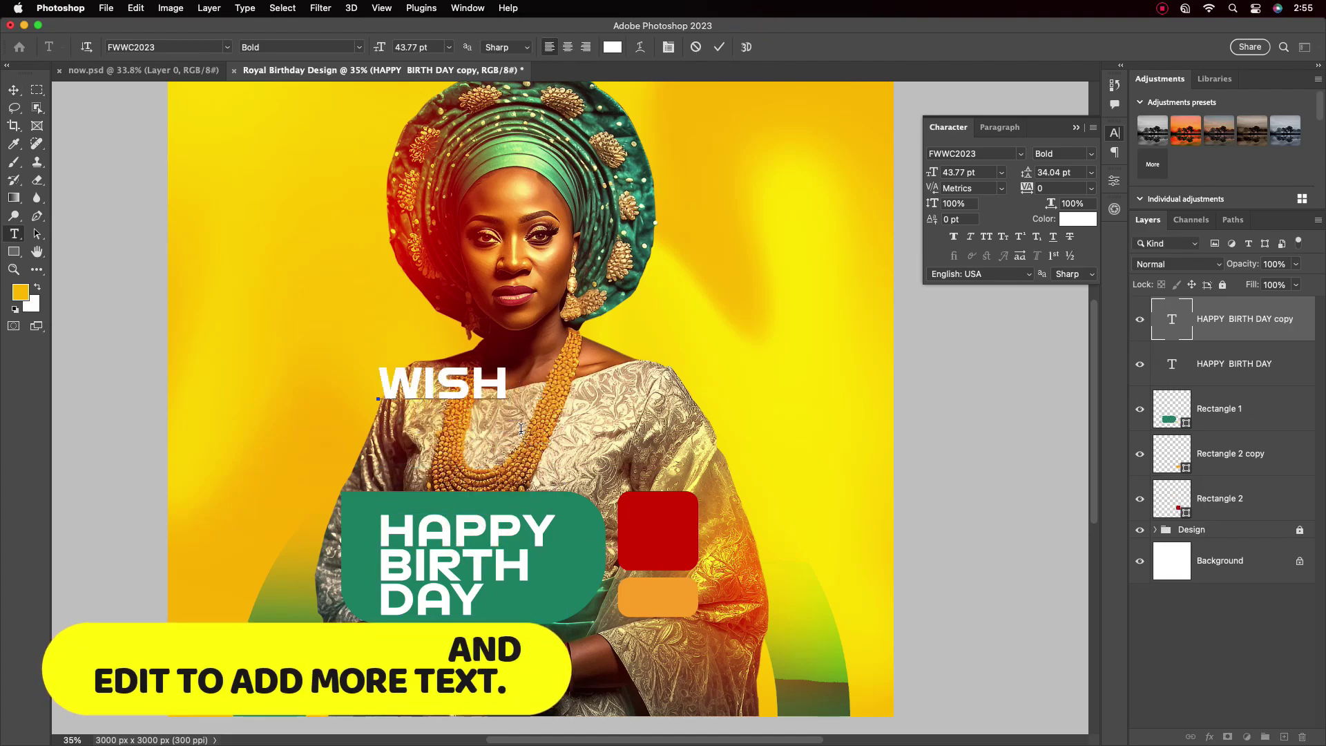
left_click(719, 46)
key("v")
left_click_drag(624, 389, 595, 470)
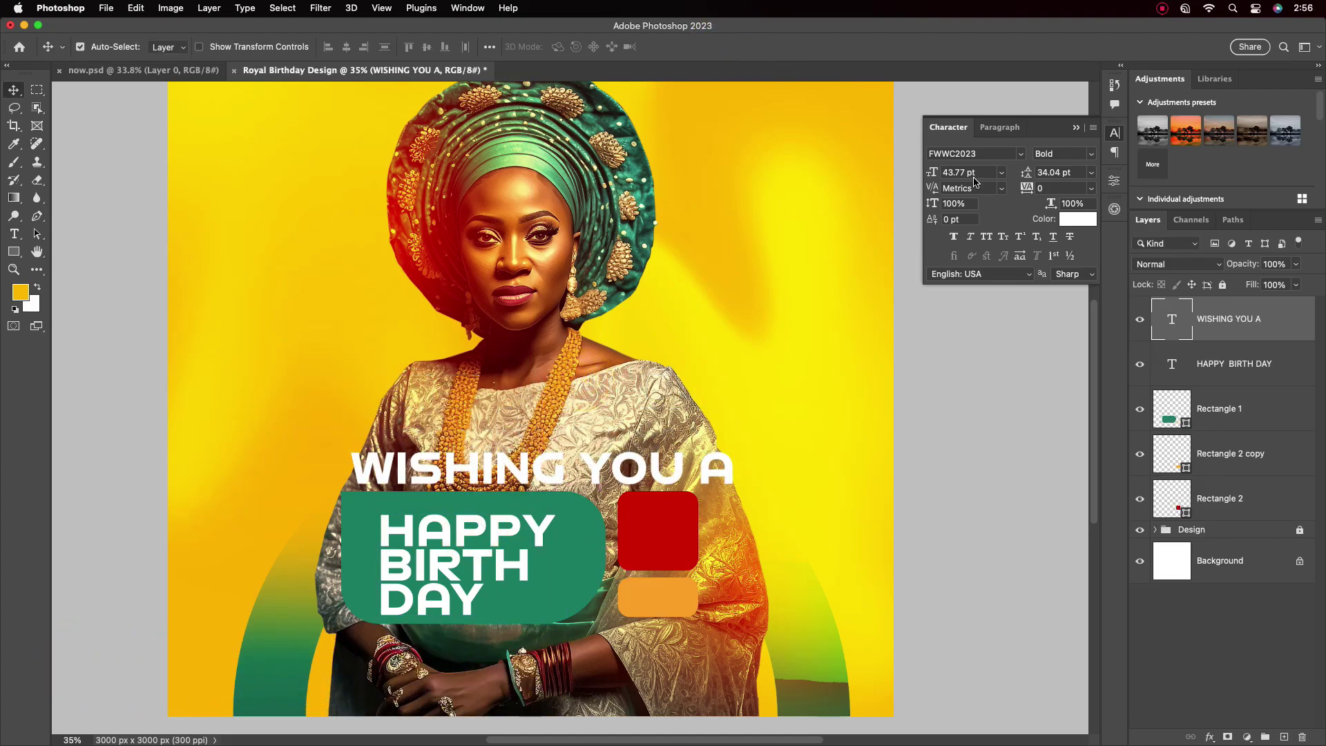
Style WISHING YOU A at 6 pt, dark green-grey, with tracking 200
left_click(1002, 172)
left_click(967, 252)
left_click(1001, 172)
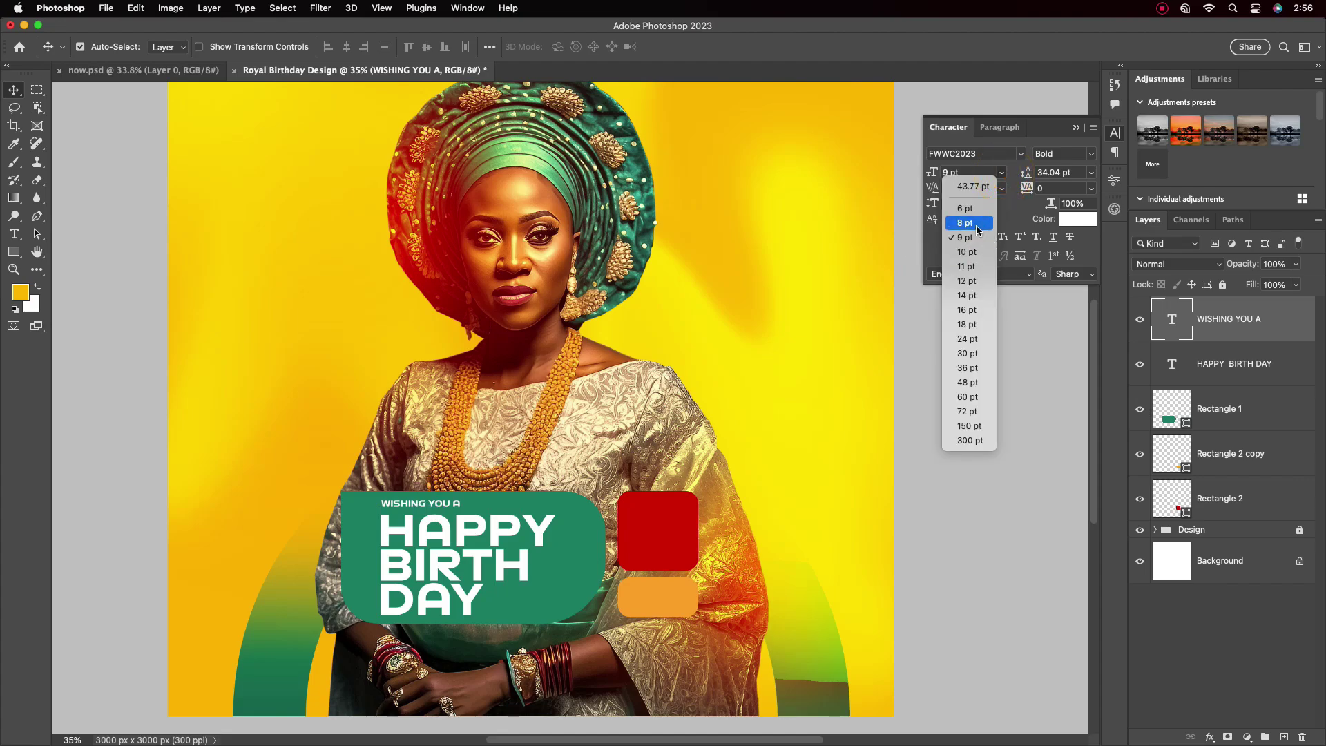
left_click(961, 213)
left_click(1078, 219)
left_click(956, 355)
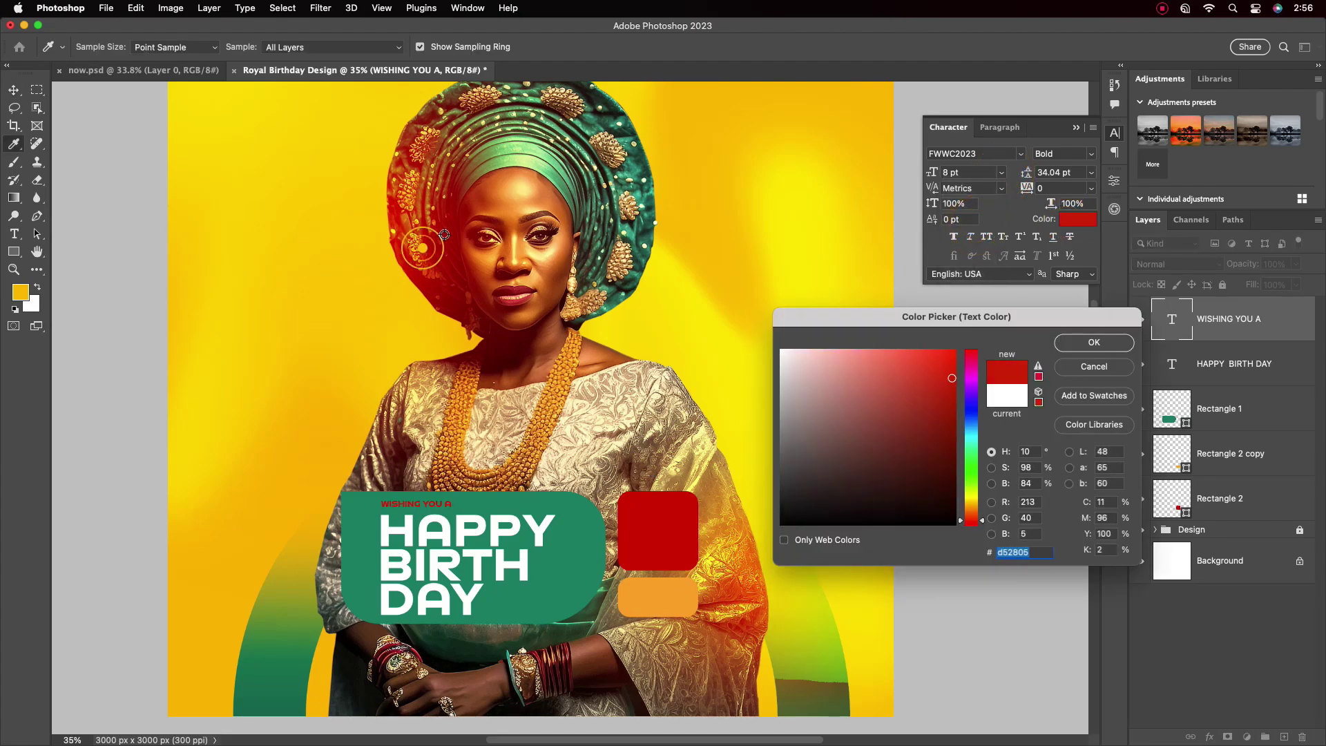
left_click(573, 114)
left_click(1088, 341)
left_click(1091, 188)
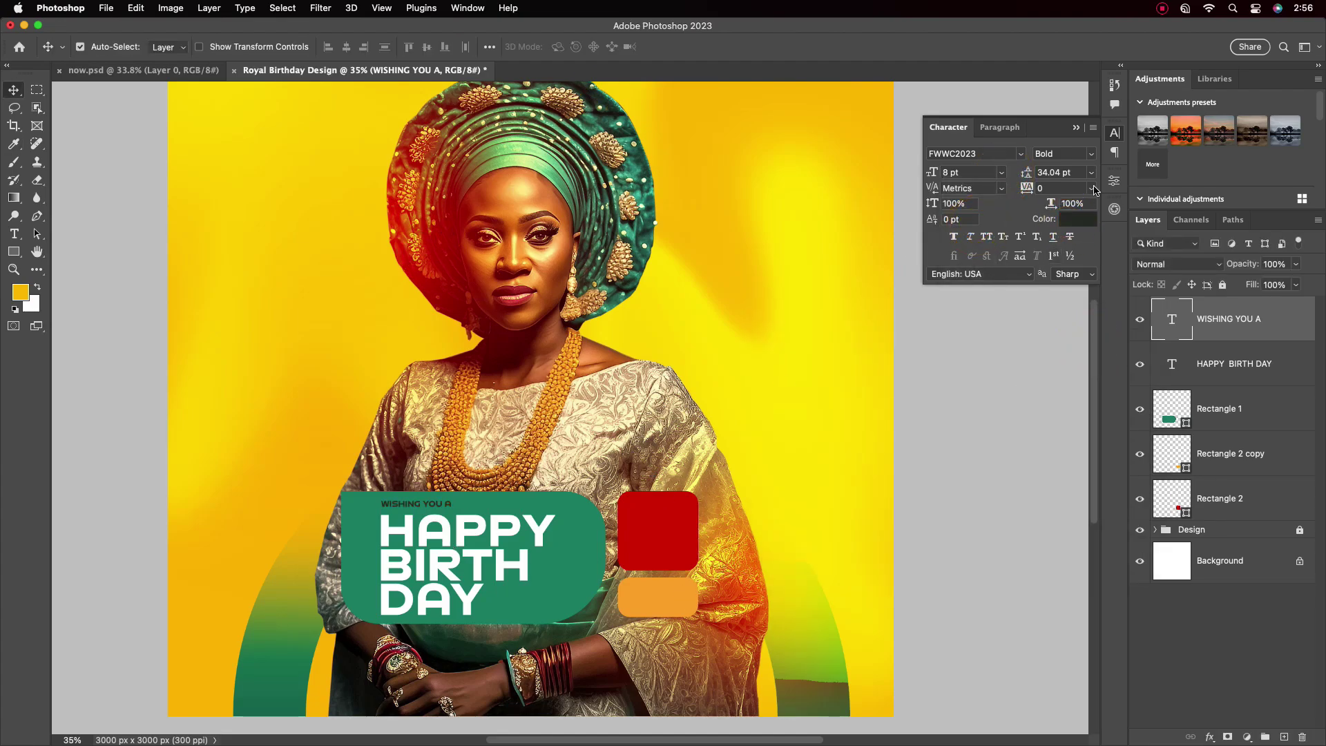
left_click(1057, 416)
left_click(1001, 172)
left_click(960, 188)
Duplicate the title to the poster's upper right
scroll(425, 500, "down", 3)
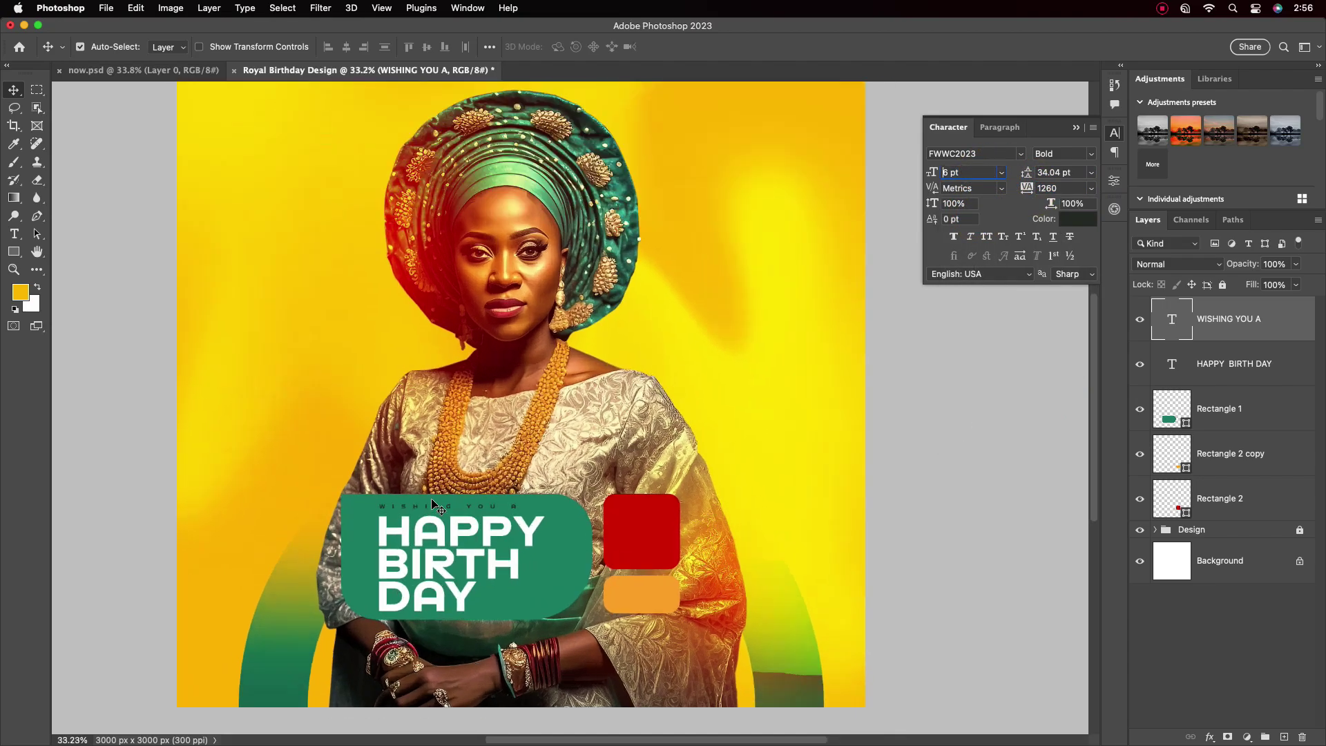
scroll(463, 532, "up", 2)
left_click_drag(462, 532, 705, 318)
Retype the copy as WEDS 21ST / JUNE and shrink it into the red square
double_click(724, 386)
key("ctrl+a")
type("WED")
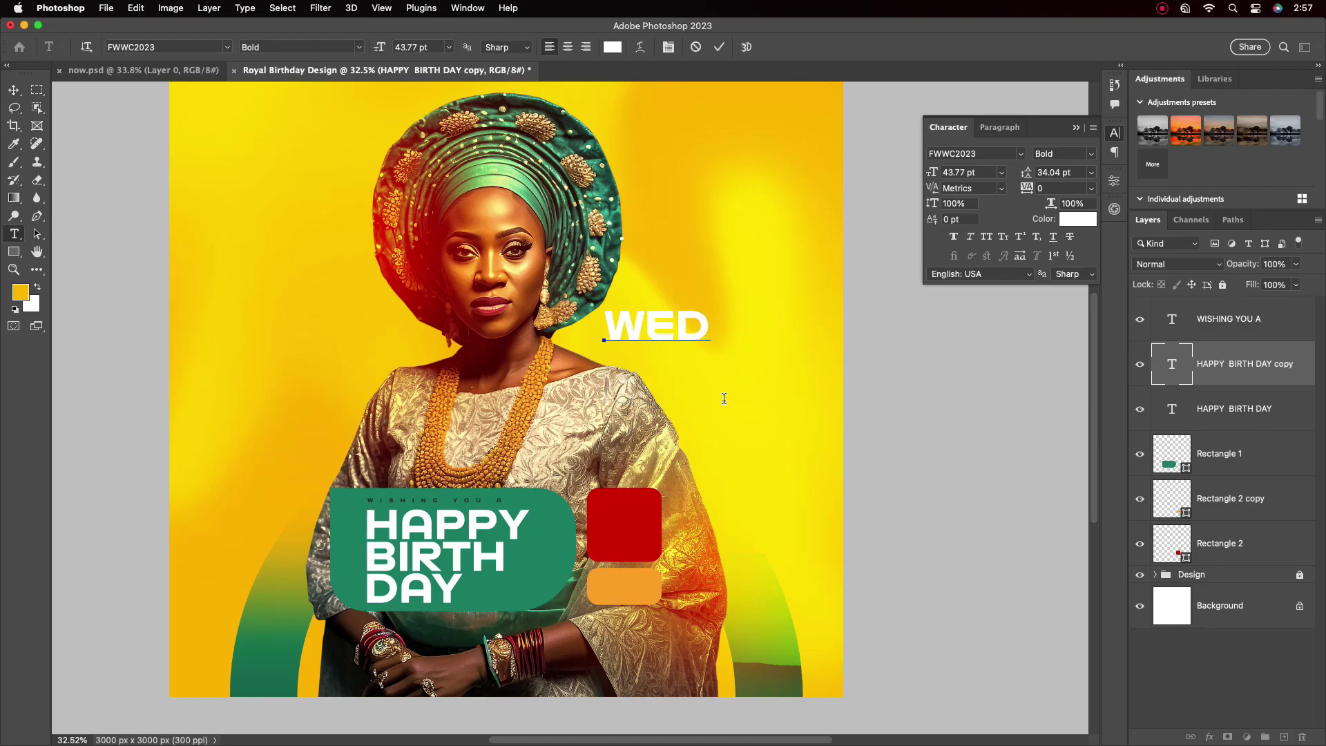
type("S 21ST J")
key("Return")
type("JUNE")
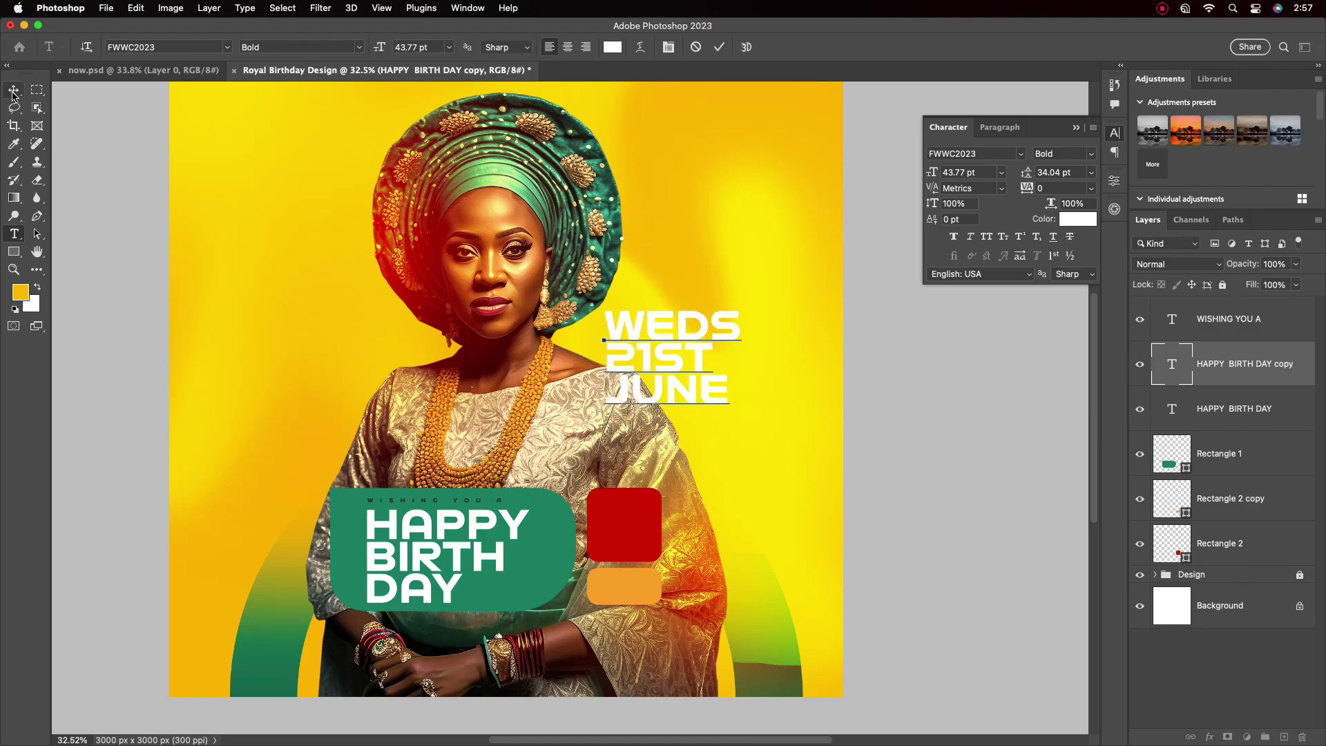
key("super+Return")
key("super+t")
left_click_drag(724, 398, 684, 484)
left_click_drag(663, 470, 617, 535)
key("Return")
Correct the date text to read WED. 21ST JUNE
scroll(617, 536, "up", 1)
double_click(670, 559)
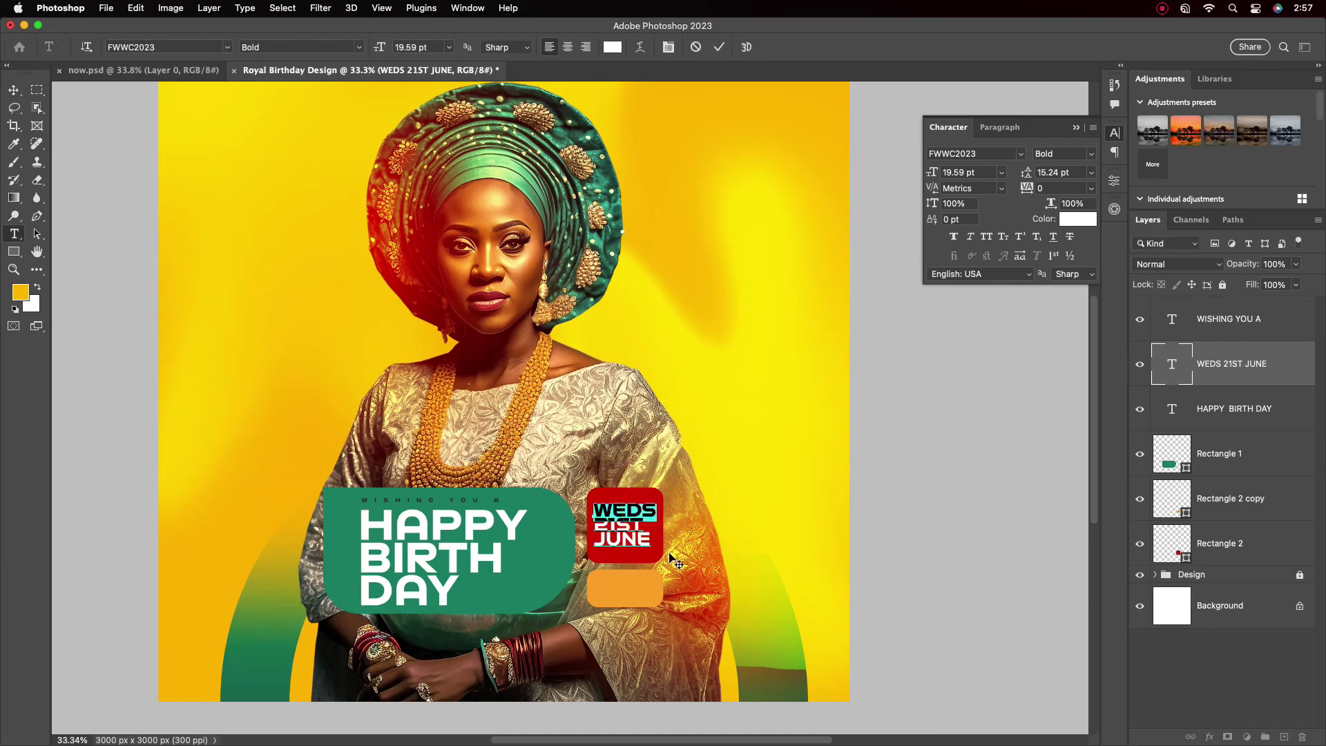
left_click(639, 535)
type(".")
key("super+Return")
key("v")
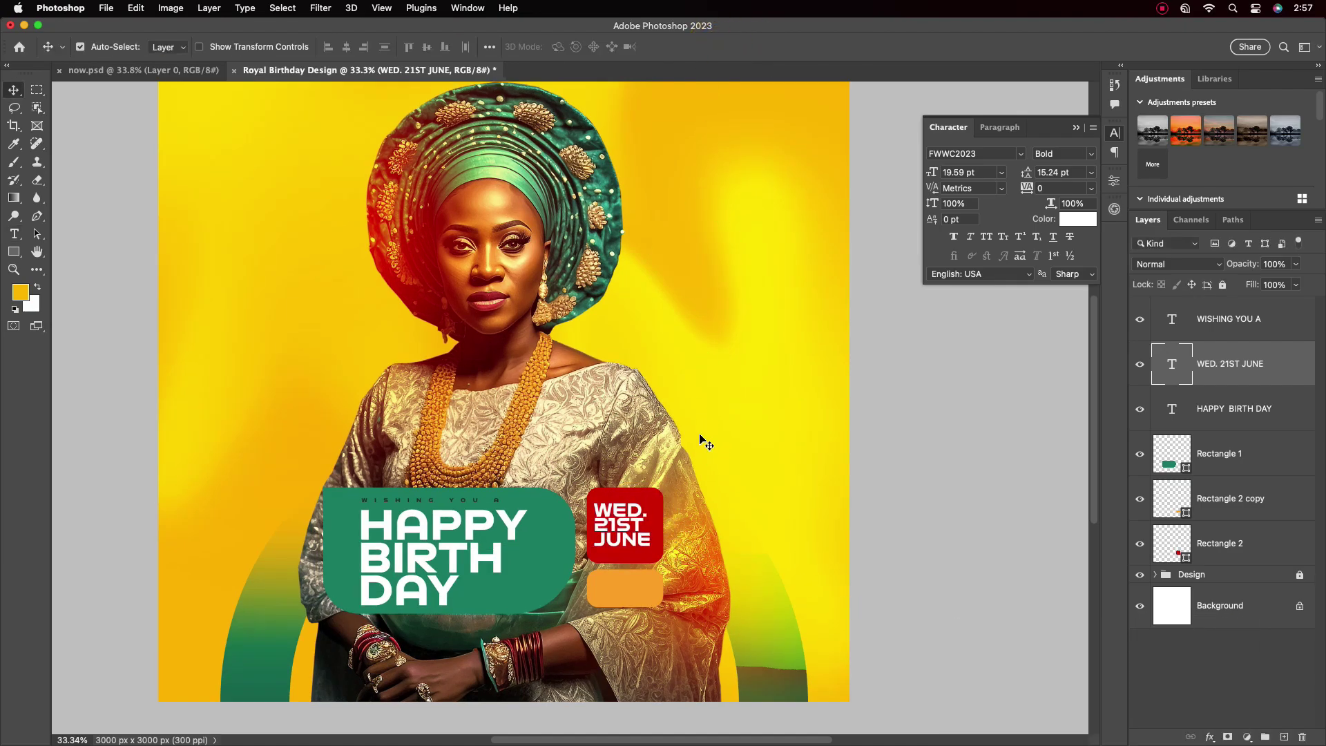
Duplicate the date onto the orange bar as +1 TODAY, sized to fit
scroll(625, 522, "up", 4)
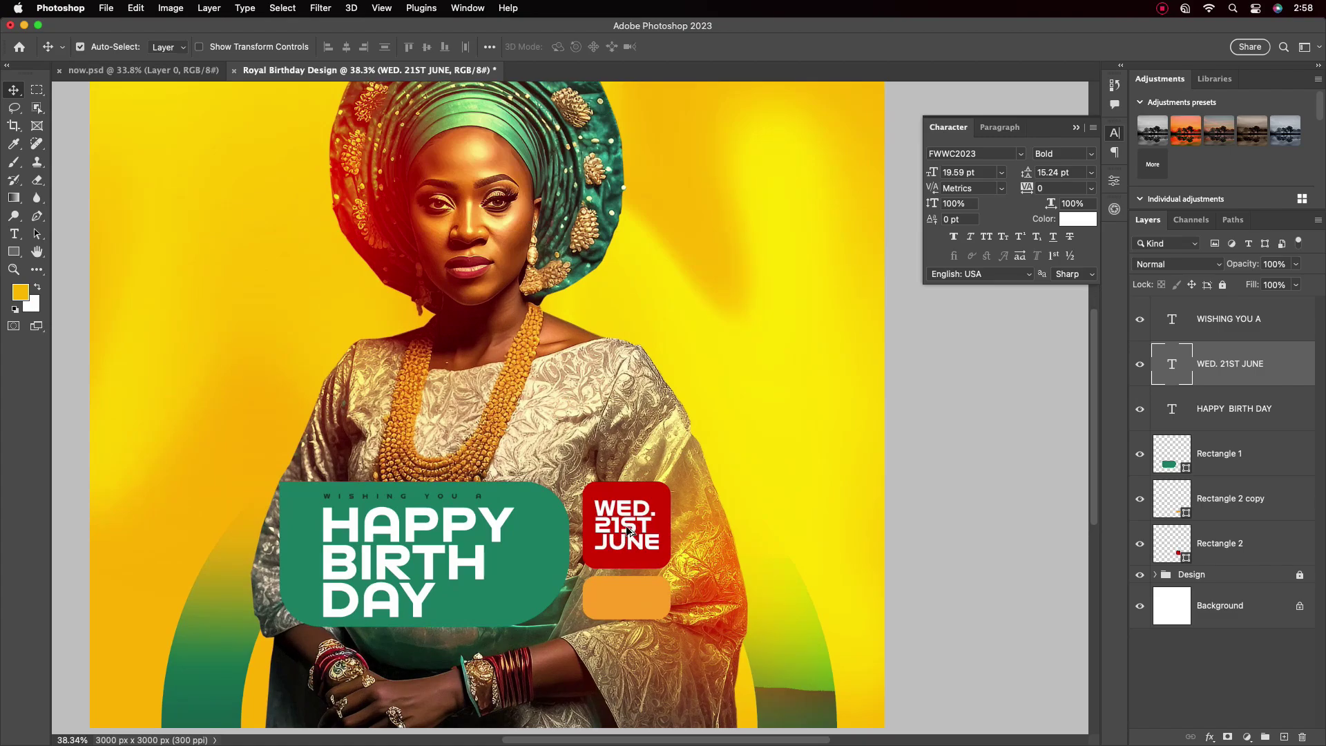
left_click_drag(628, 530, 630, 607, "alt")
double_click(630, 607)
type("PLUS")
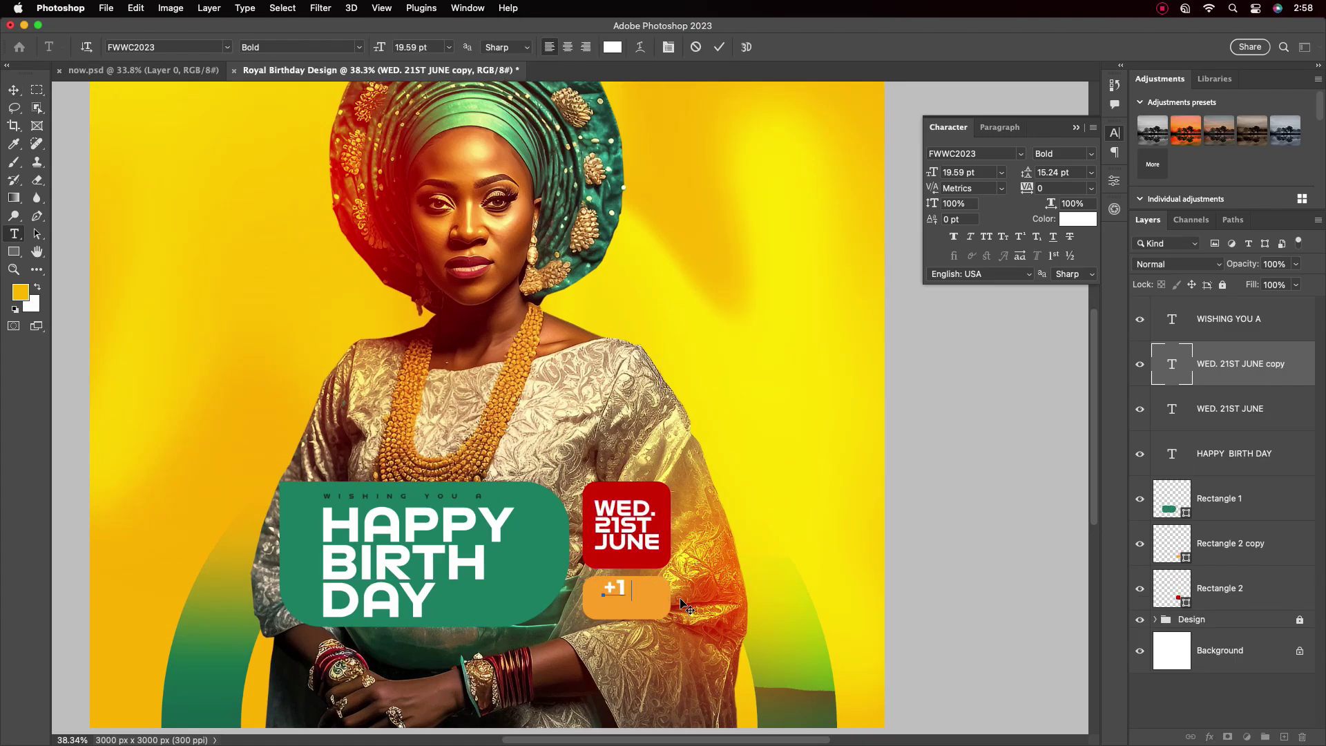
left_click(716, 47)
key("super+t")
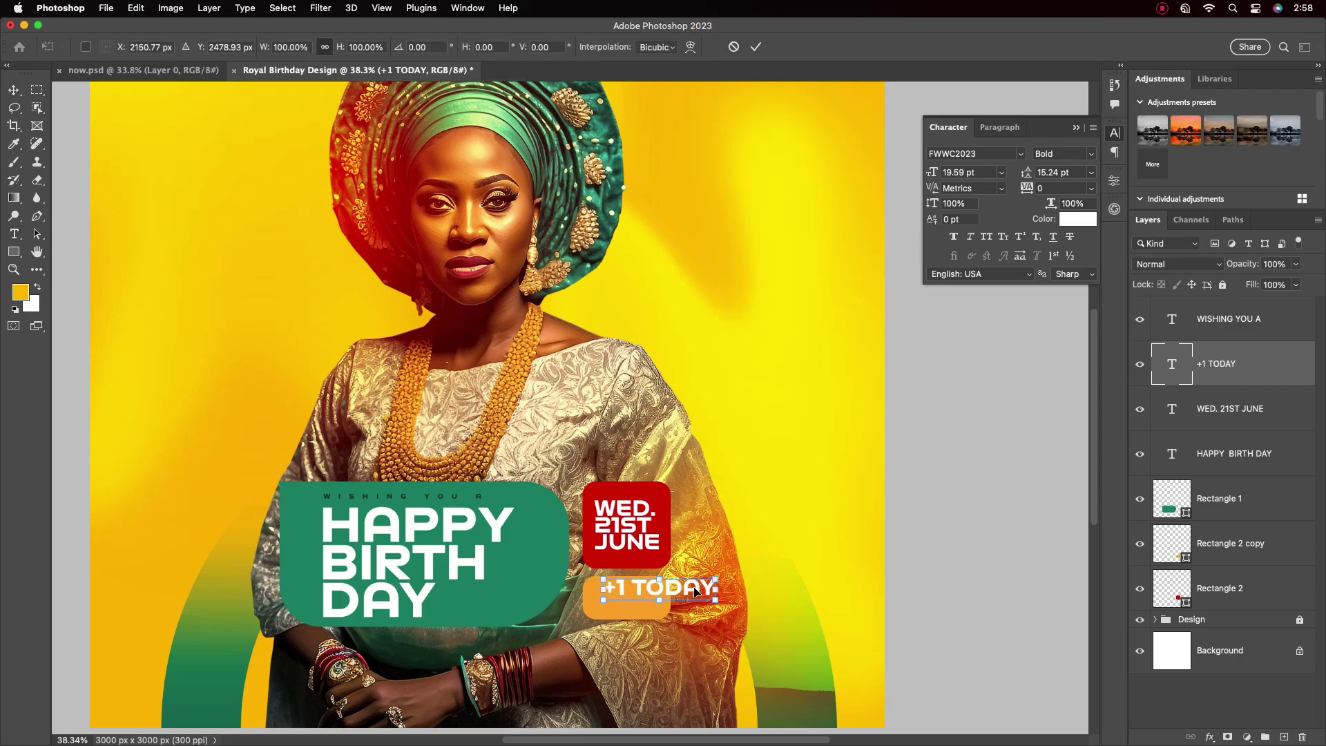
left_click_drag(716, 595, 636, 603)
Colour the +1 TODAY text dark green
left_click(756, 46)
left_click(1078, 219)
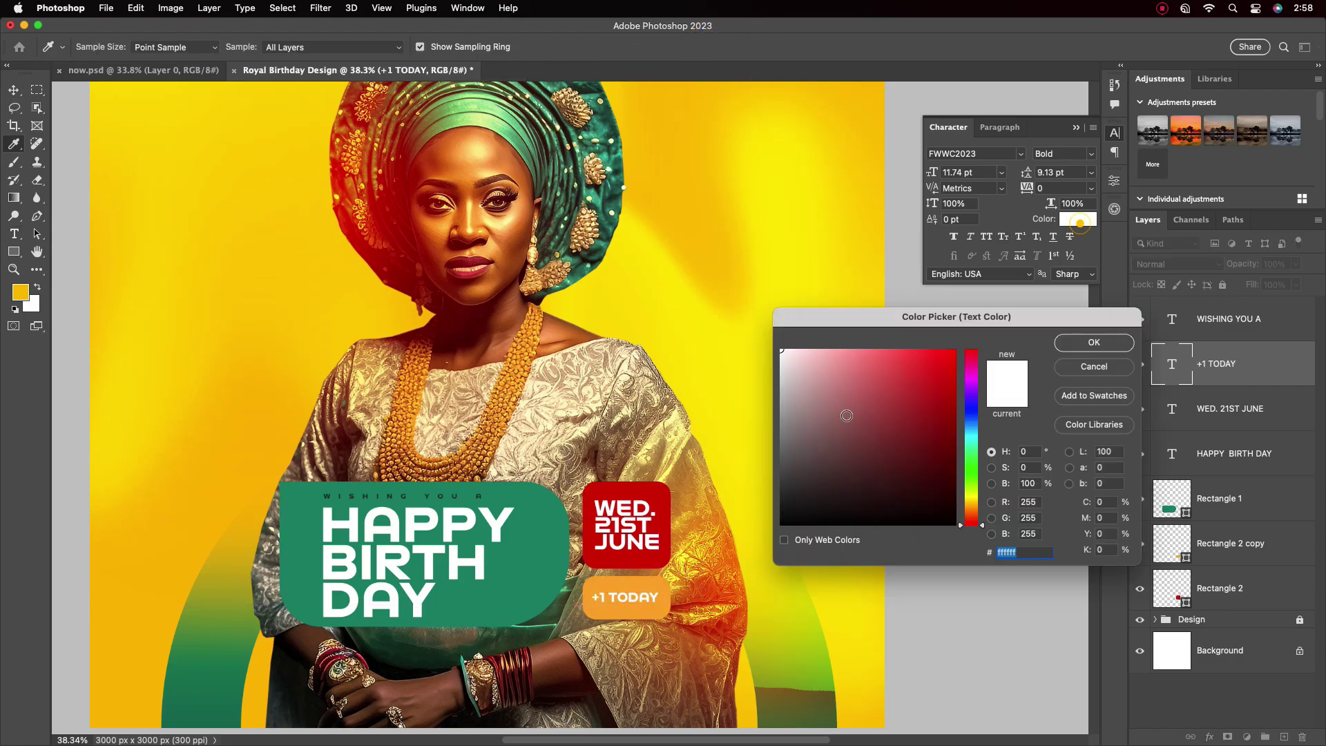
mouse_move(971, 523)
left_mouse_down()
mouse_move(971, 442)
mouse_move(957, 477)
mouse_move(949, 455)
left_mouse_up()
key("Return")
key("v")
scroll(622, 510, "down", 5)
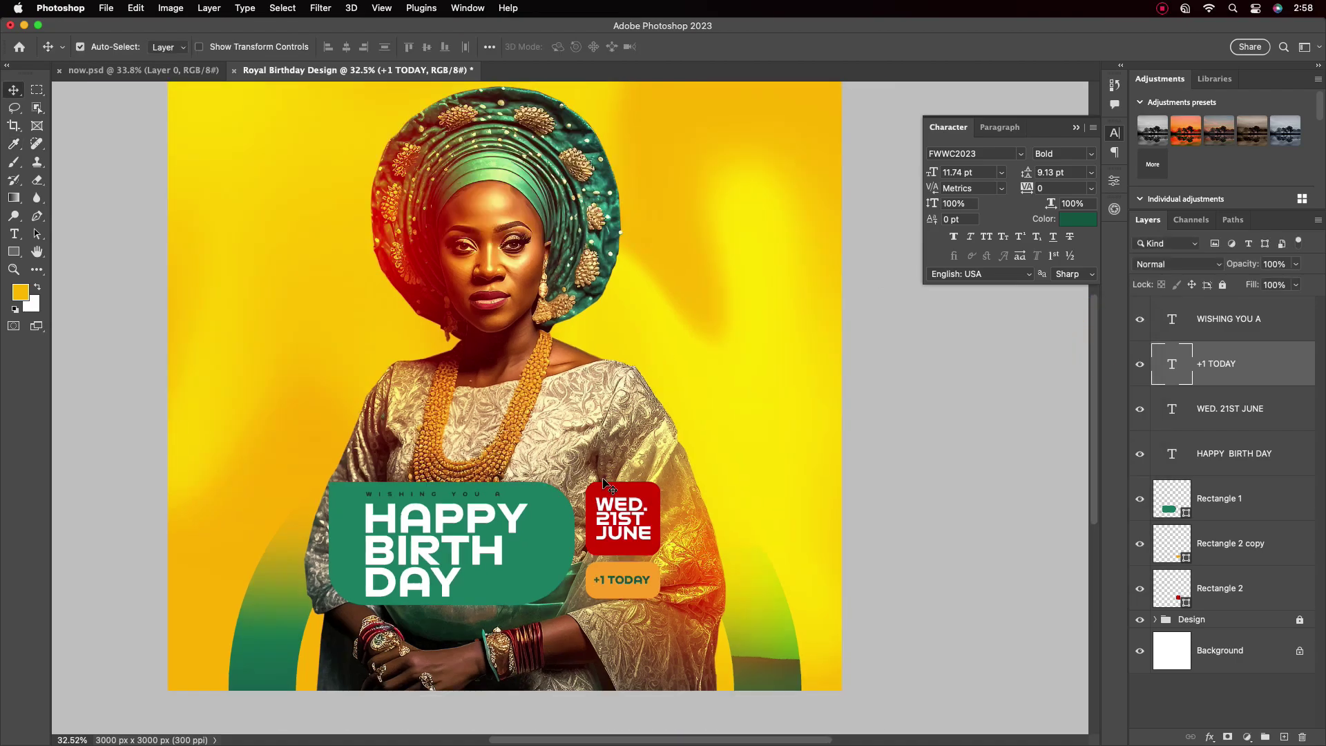
scroll(621, 509, "up", 5)
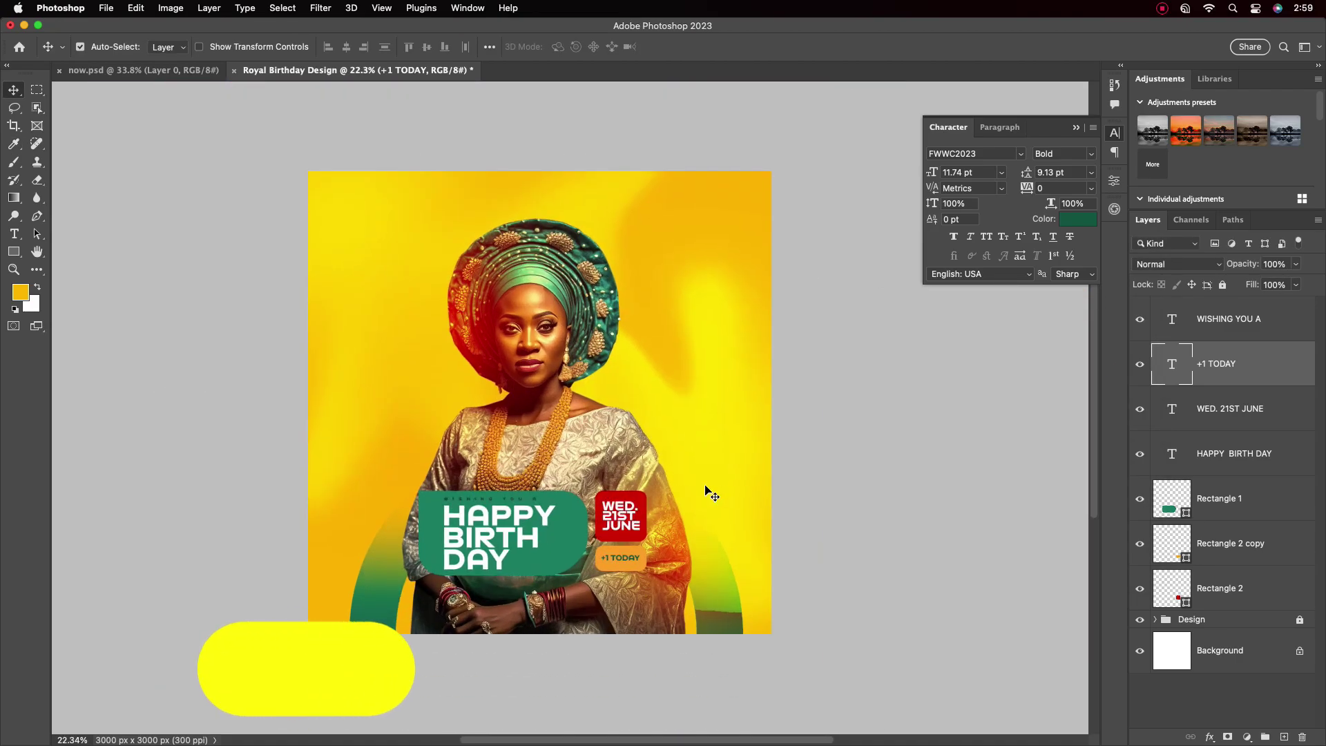
key("alt+bracketright")
Draw a yellow bar beneath BIRTH DAY, round its left corners to 84 px and remove its stroke
left_click(13, 251)
left_click_drag(479, 573, 592, 611)
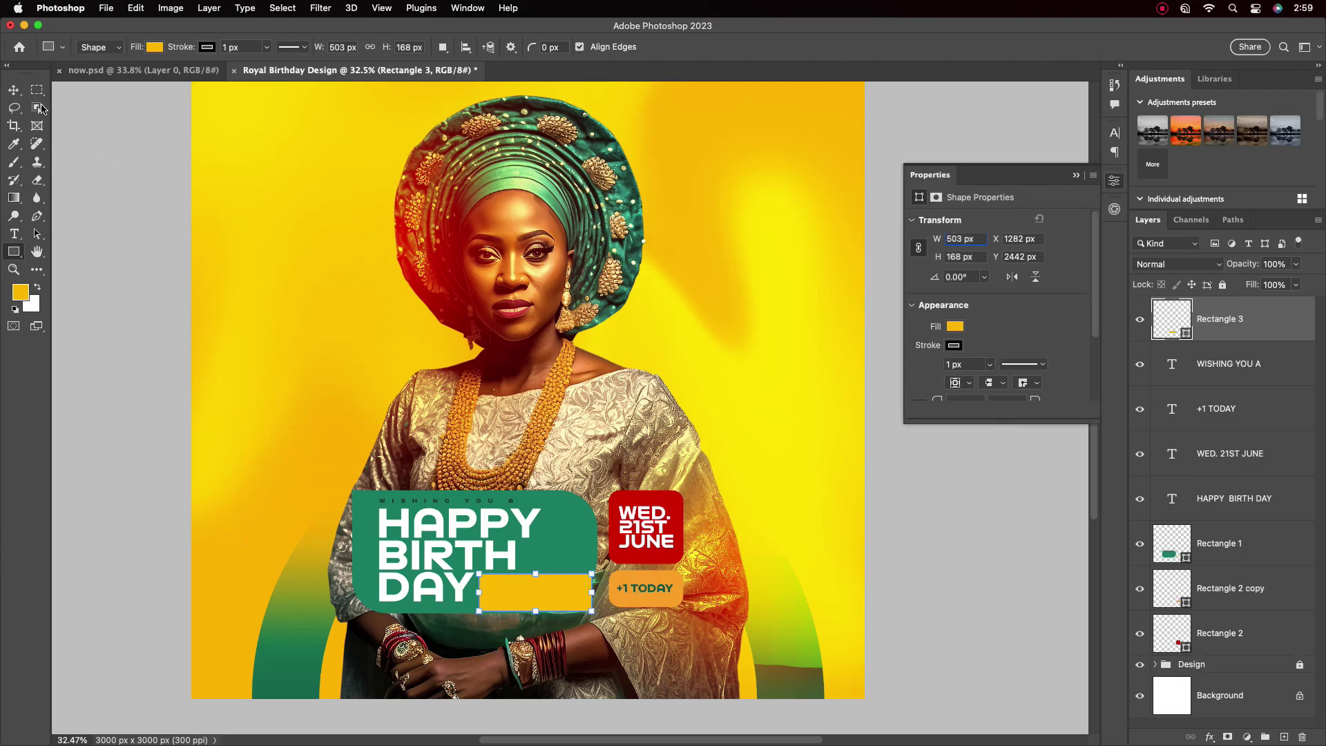
key("v")
scroll(995, 332, "down", 2)
left_click_drag(937, 346, 997, 358)
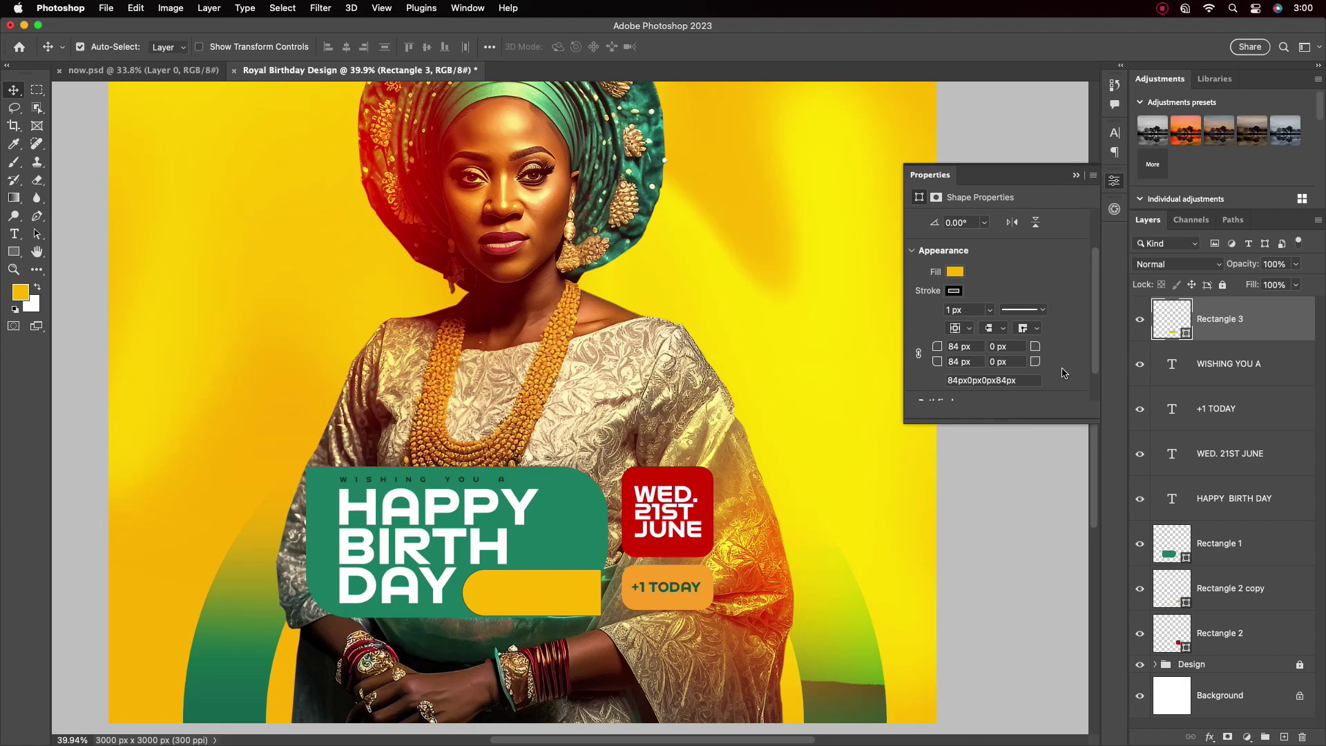
left_click(954, 290)
left_click(922, 314)
left_click(545, 593)
Nudge the yellow bar into place and set its top-right corner radius to 49 px
scroll(547, 588, "up", 5)
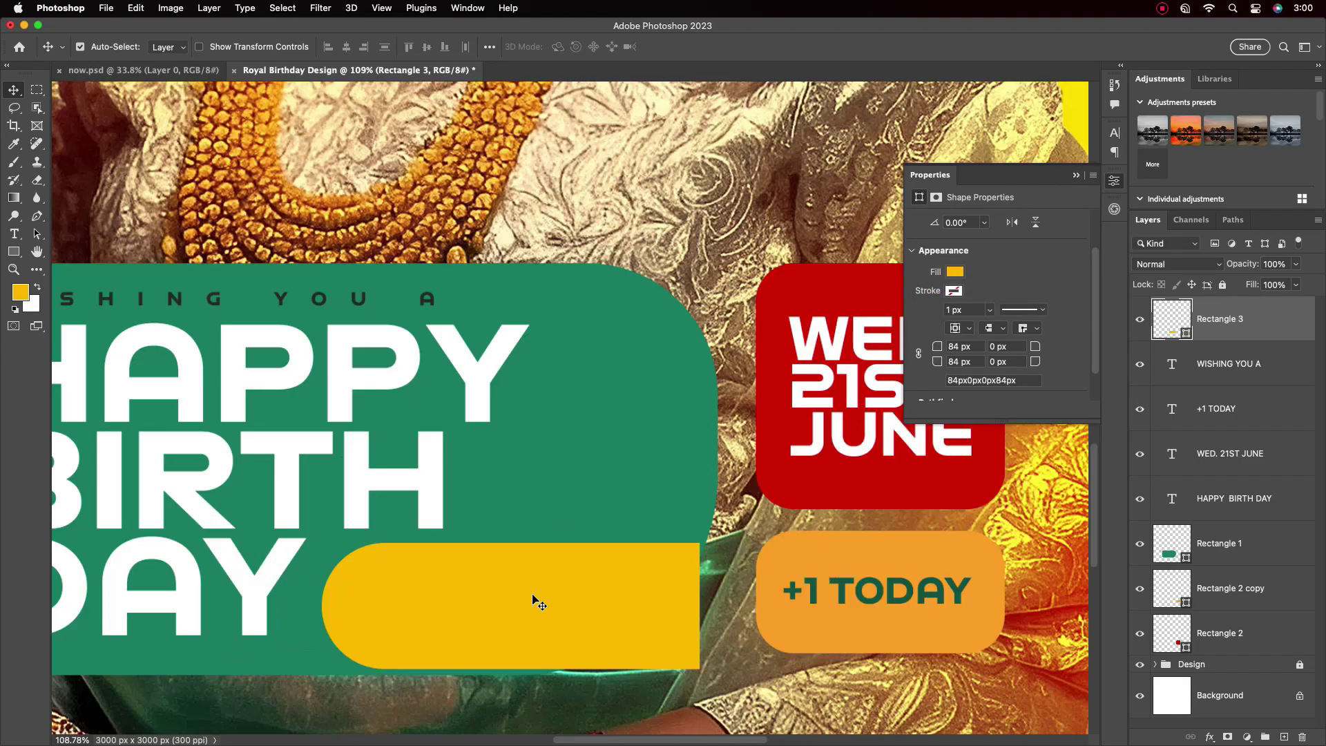
key("shift+Down")
key("shift+Right")
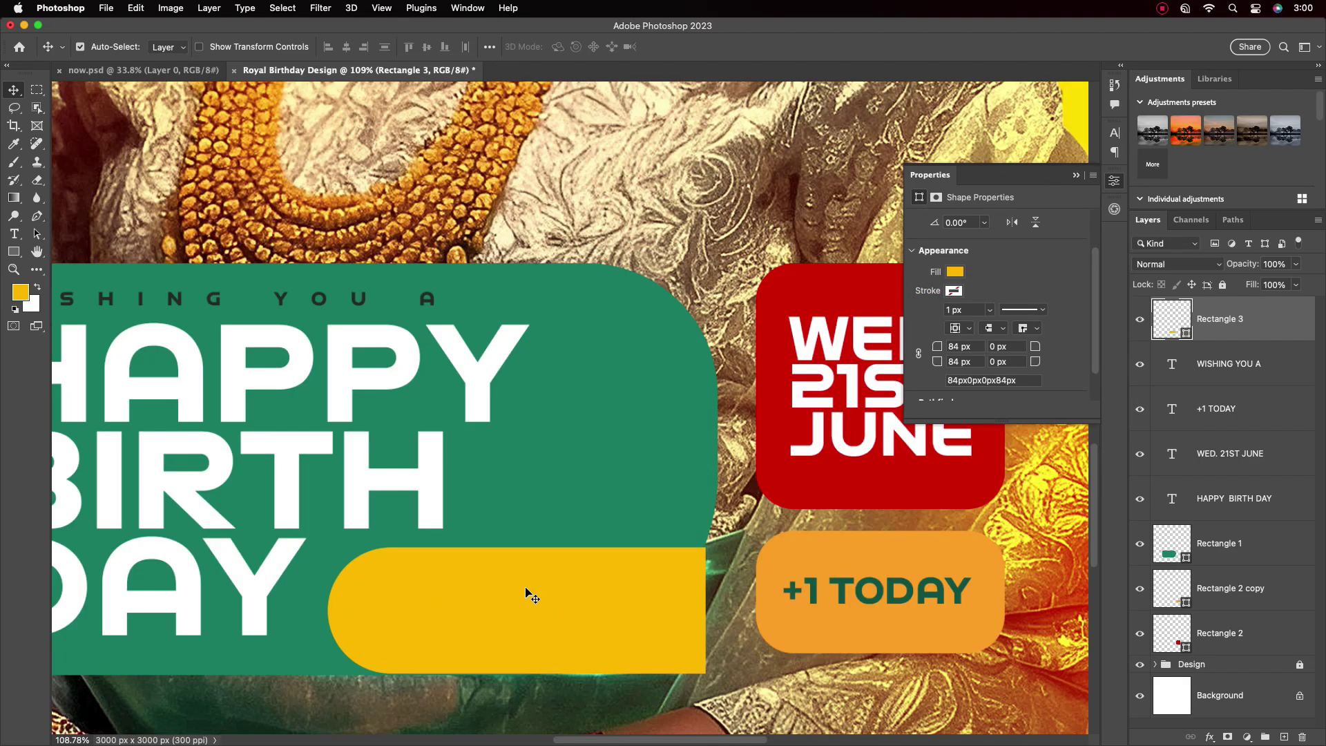
key("Left")
key("Down")
left_click(995, 346)
type("49")
key("Return")
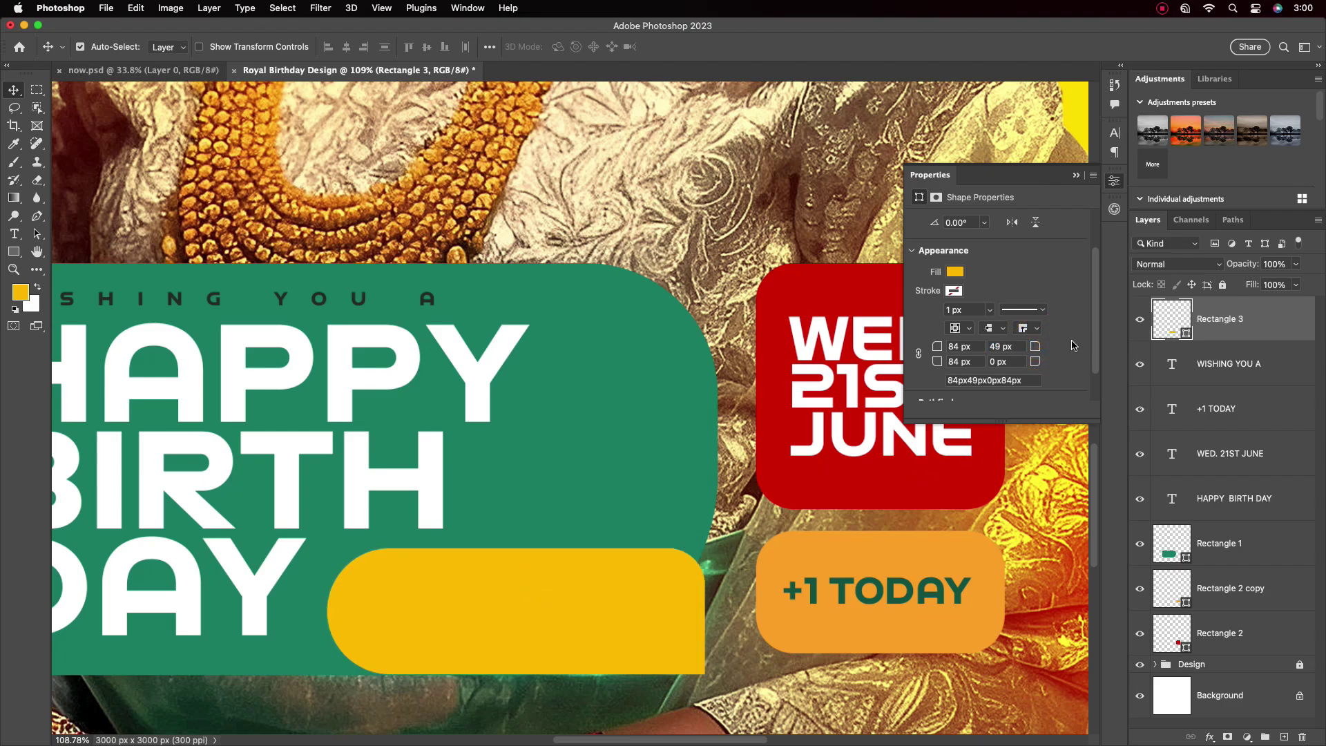
scroll(622, 471, "down", 4)
scroll(612, 453, "up", 2)
Add a two-line text layer reading QUEEN / ROCKY on the poster's left
key("t")
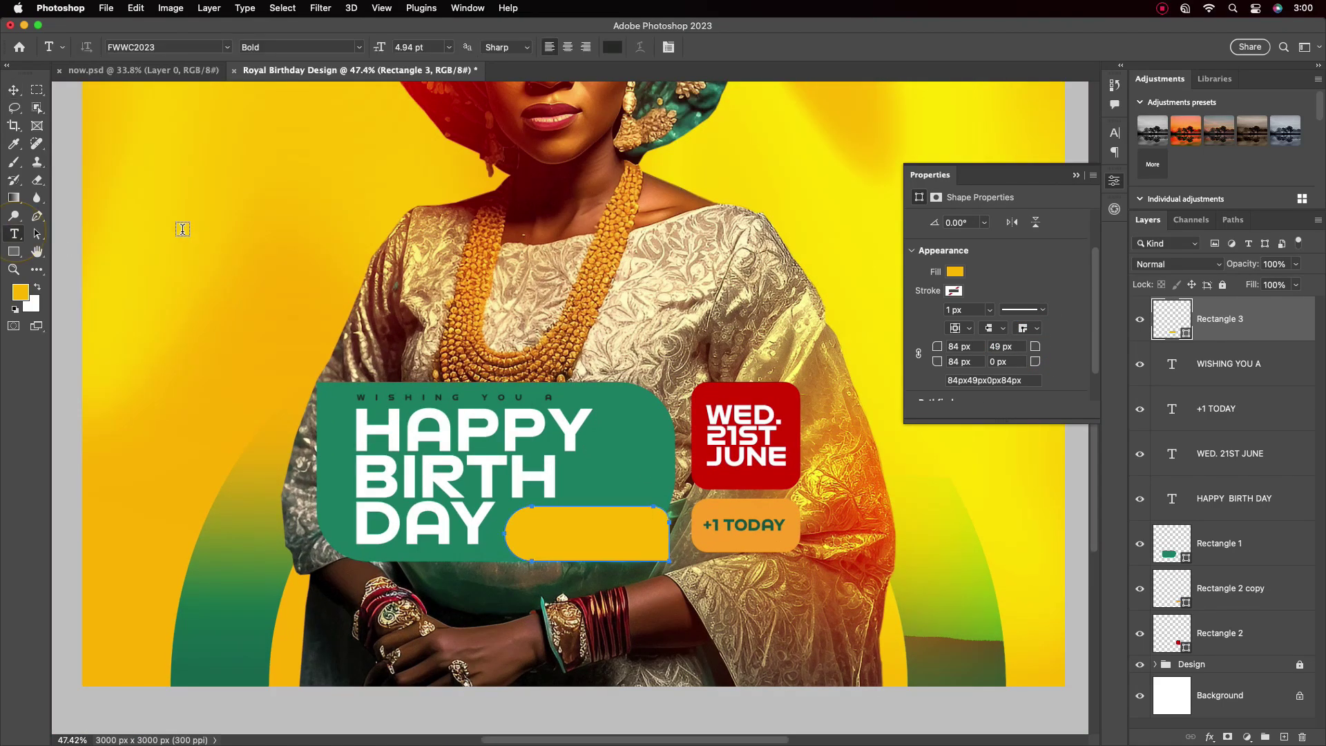
left_click(181, 230)
type("QUEEN")
key("Return")
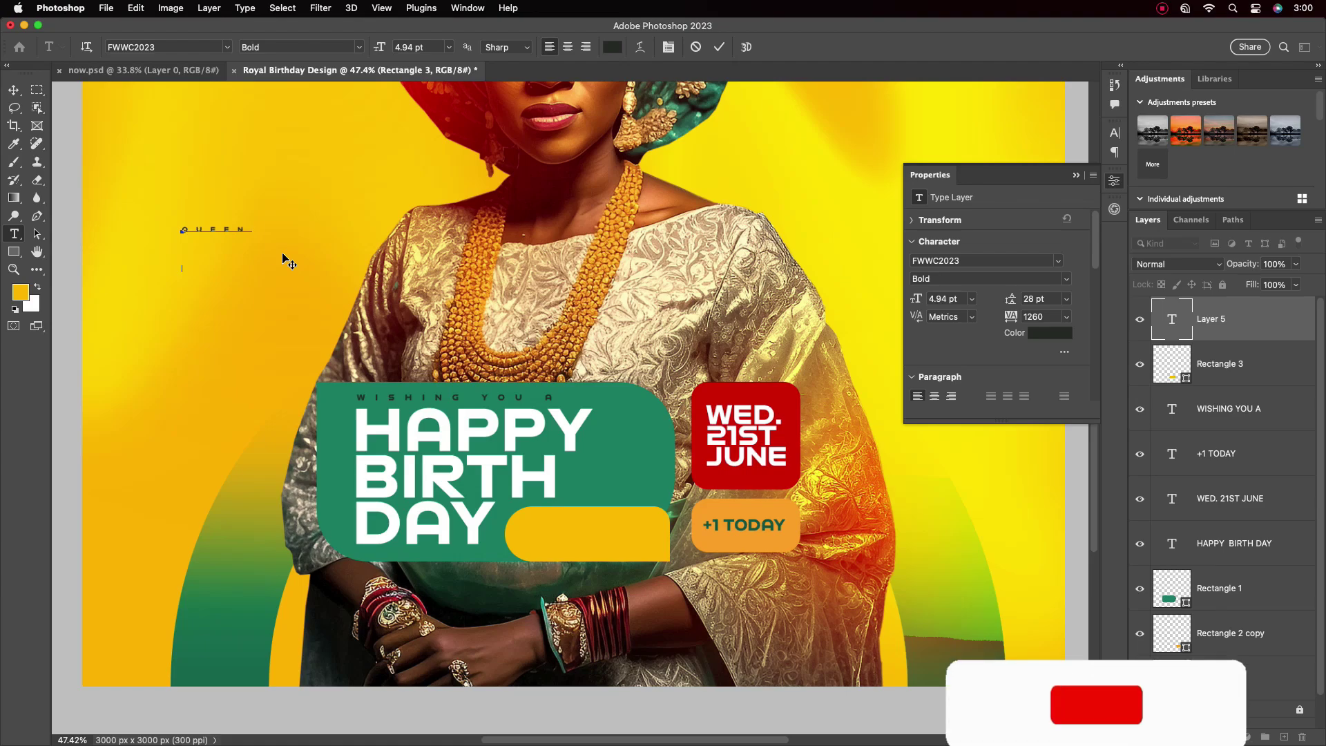
type("ROCKY")
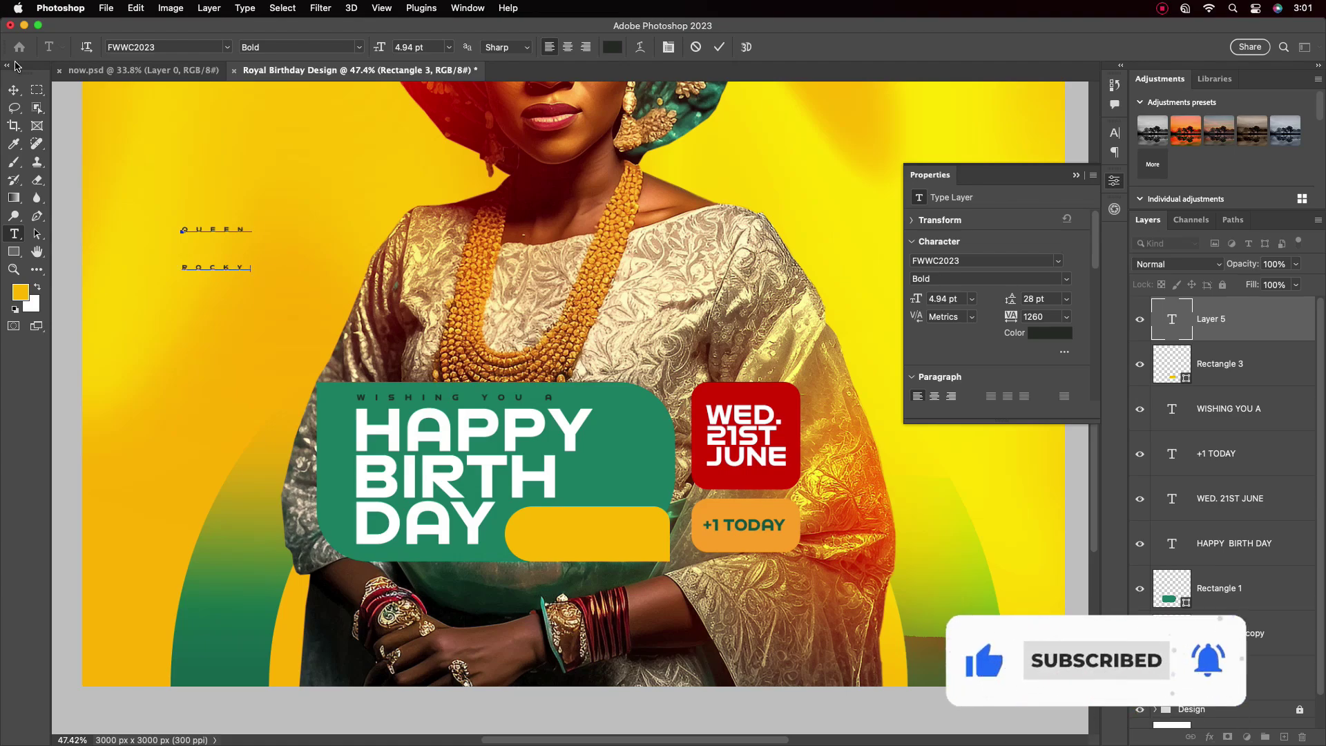
key("super+Return")
key("v")
Set the name text to 0 tracking, 12 pt size and 10 pt leading
left_click(1114, 132)
left_click(1090, 187)
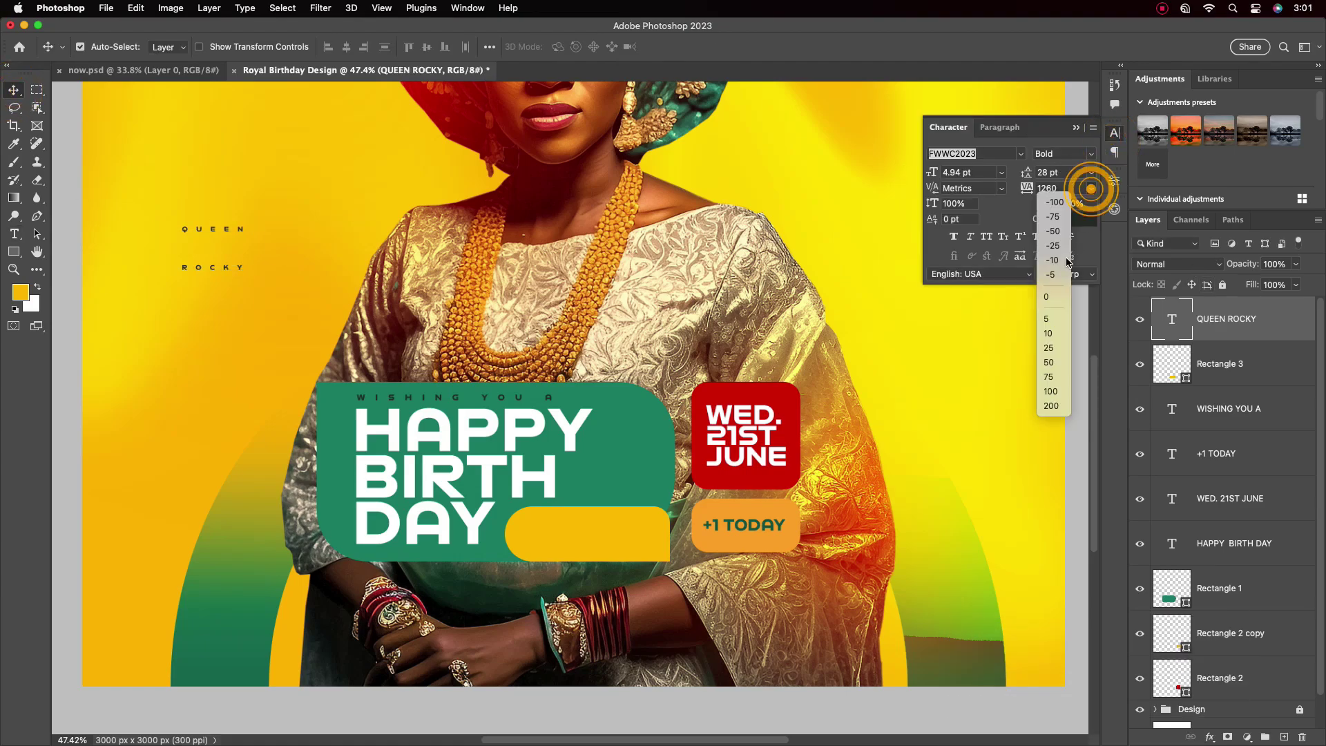
left_click(1053, 282)
left_click(1002, 173)
left_click(968, 338)
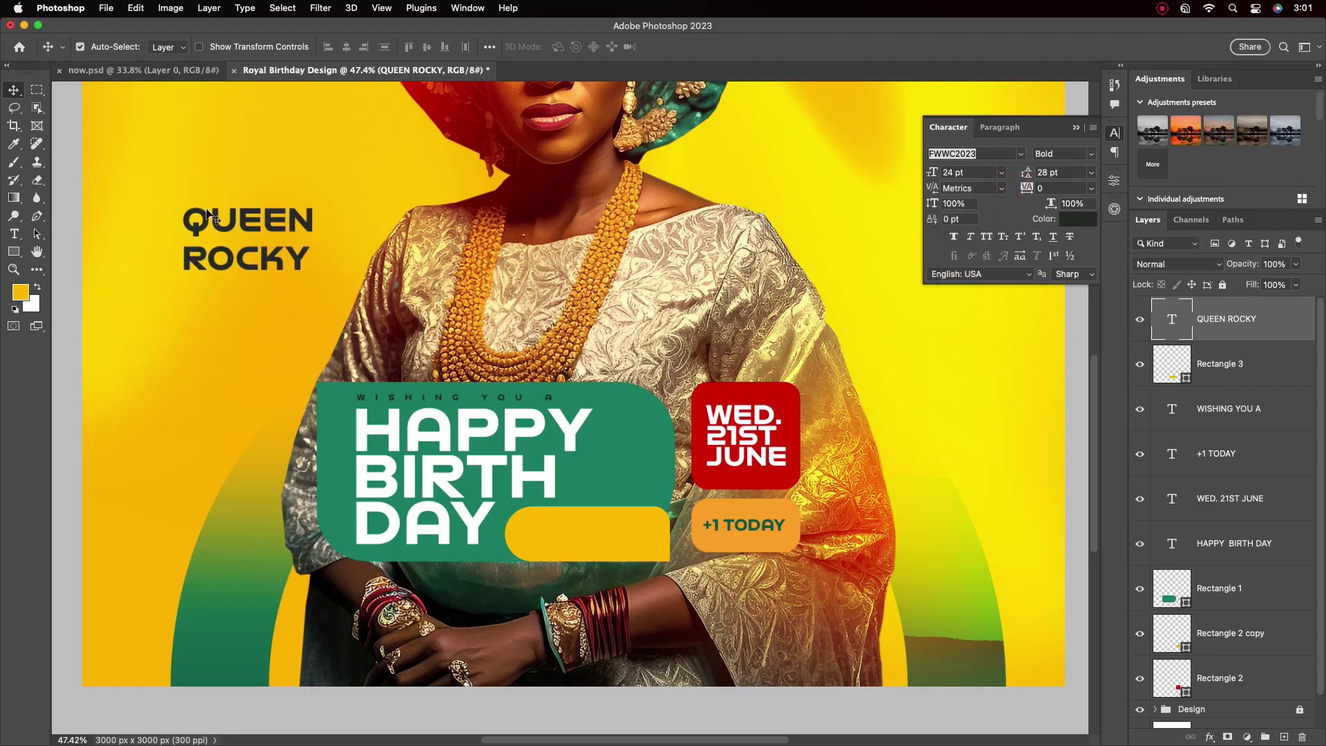
left_click(1003, 173)
left_click(967, 298)
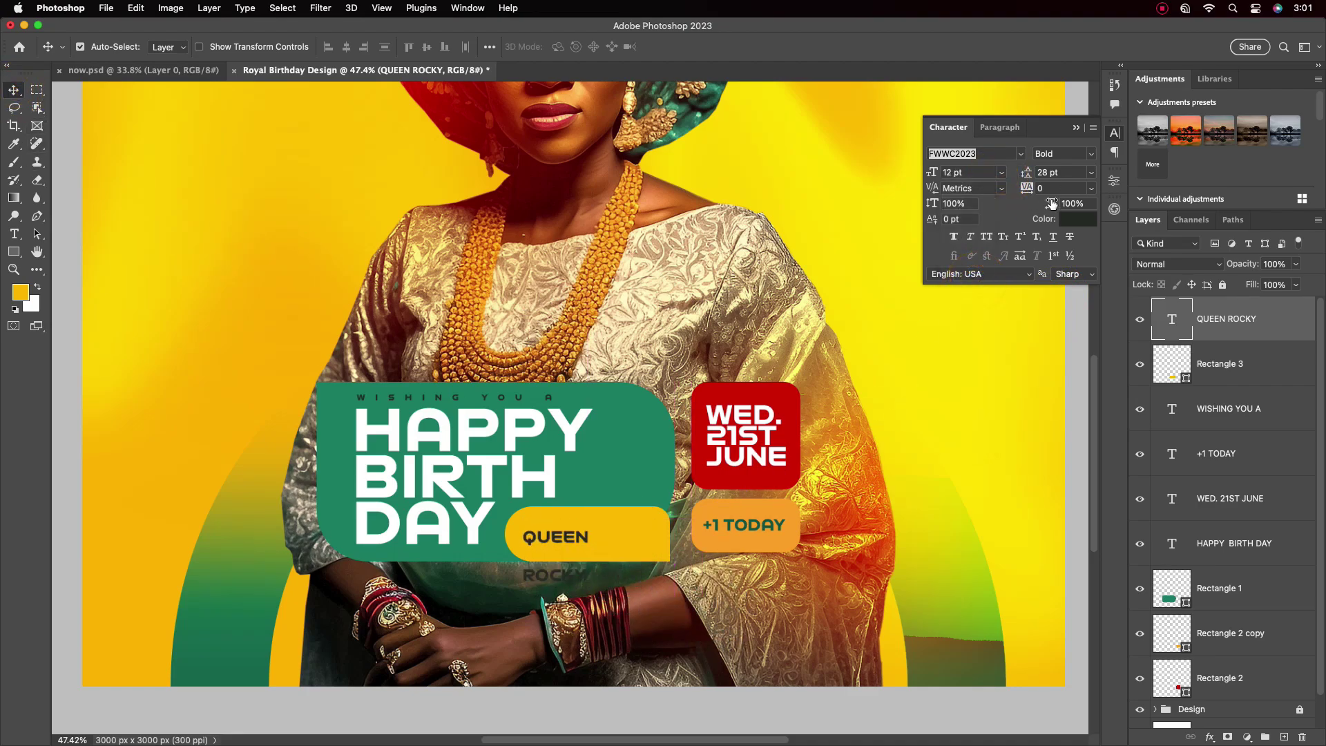
left_click(1091, 172)
left_click(1036, 158)
left_click_drag(1032, 176, 1068, 172)
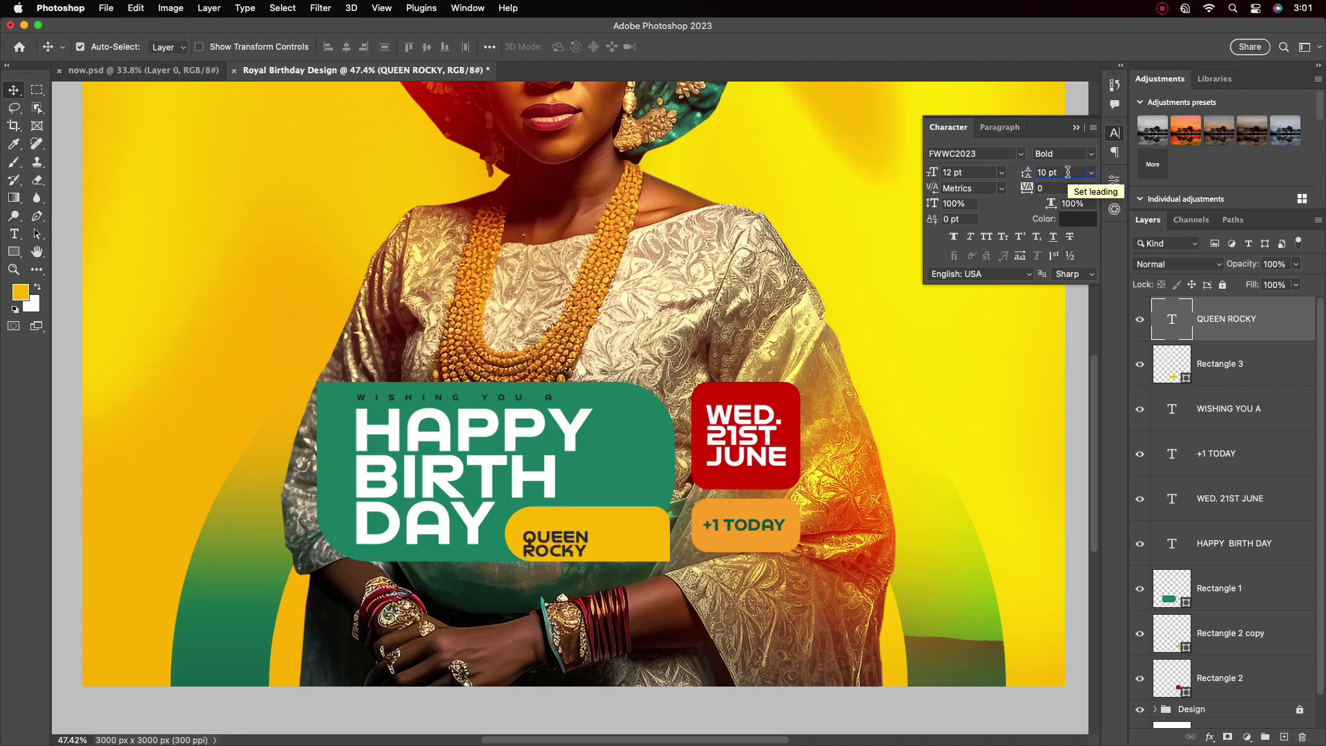
left_click_drag(578, 526, 566, 528)
double_click(556, 543)
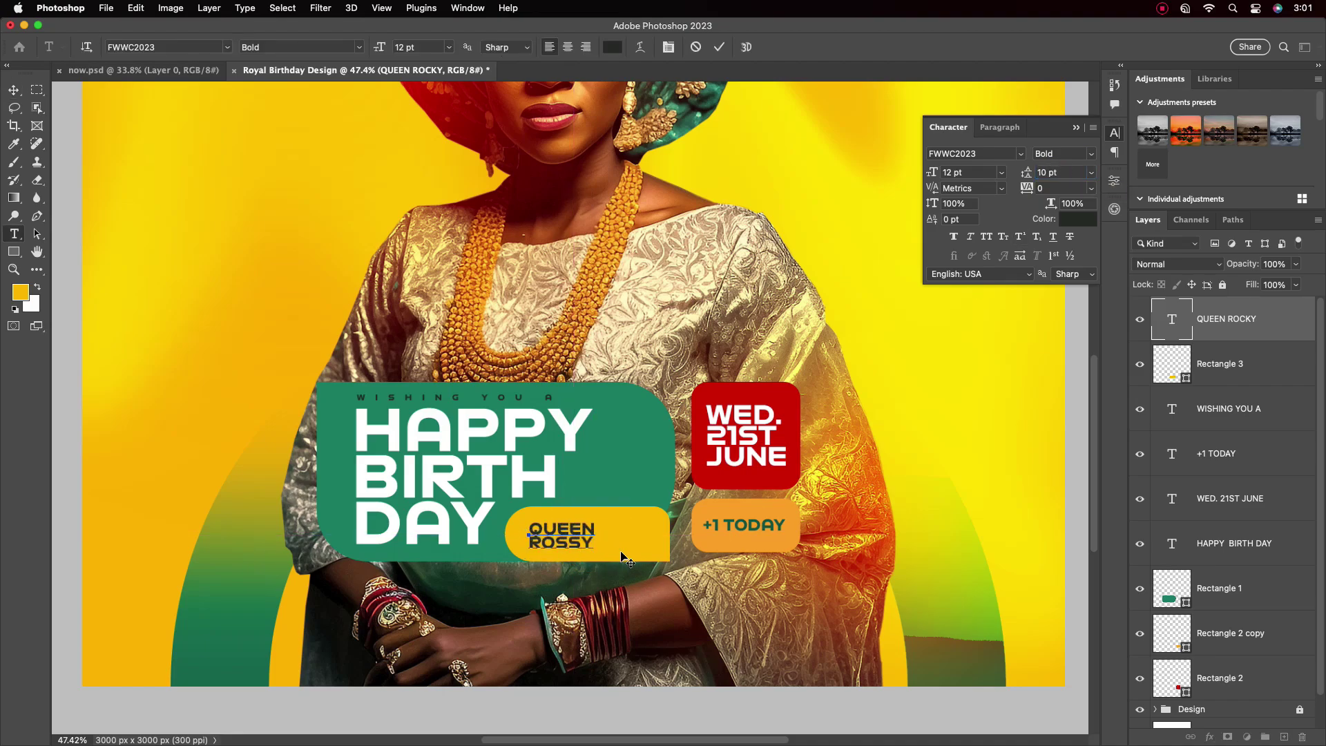
left_click(719, 47)
key("v")
key("super+0")
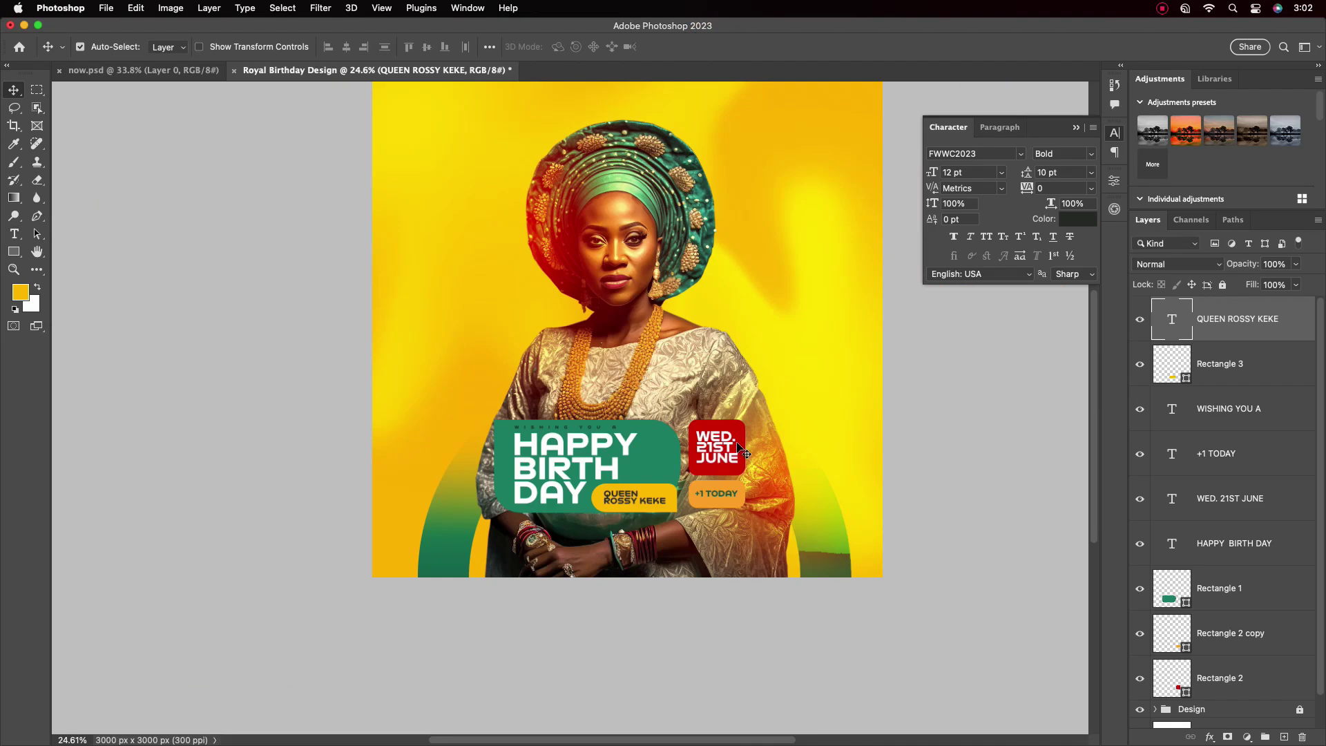
scroll(774, 382, "up", 2)
key("t")
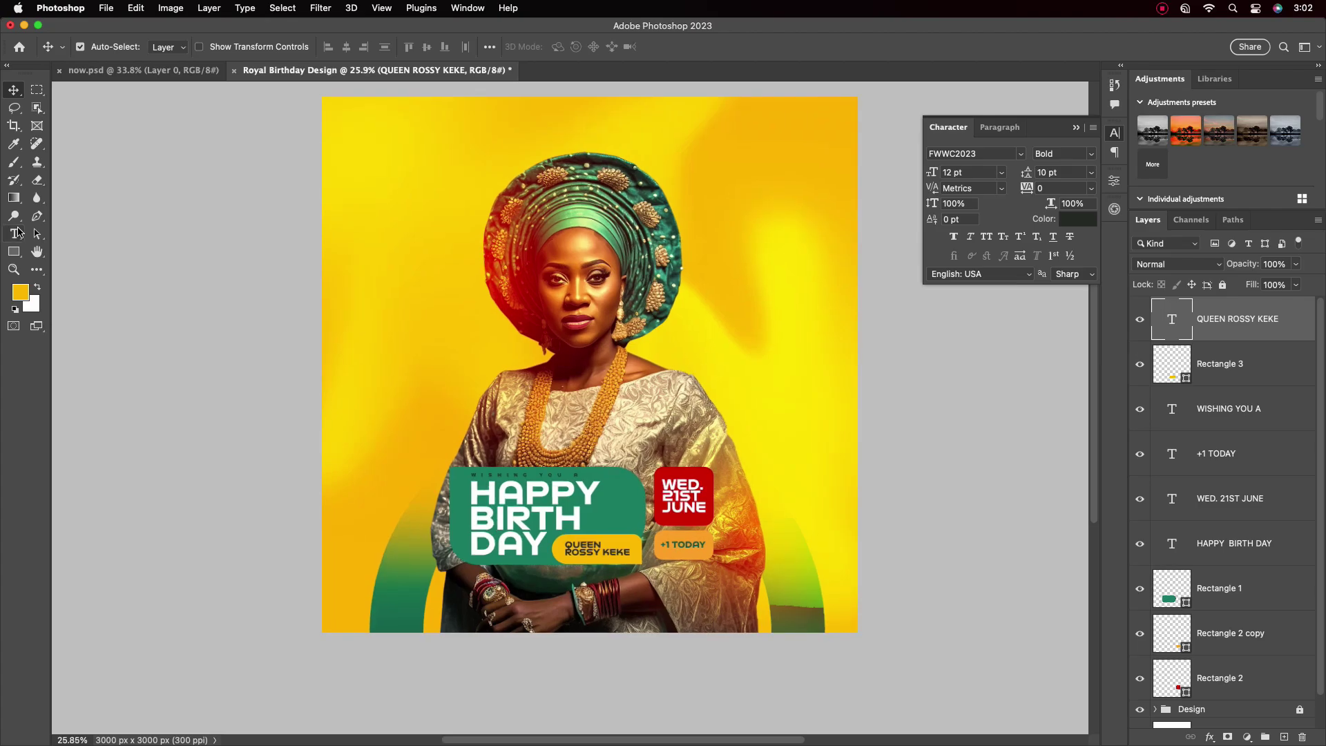
key("v")
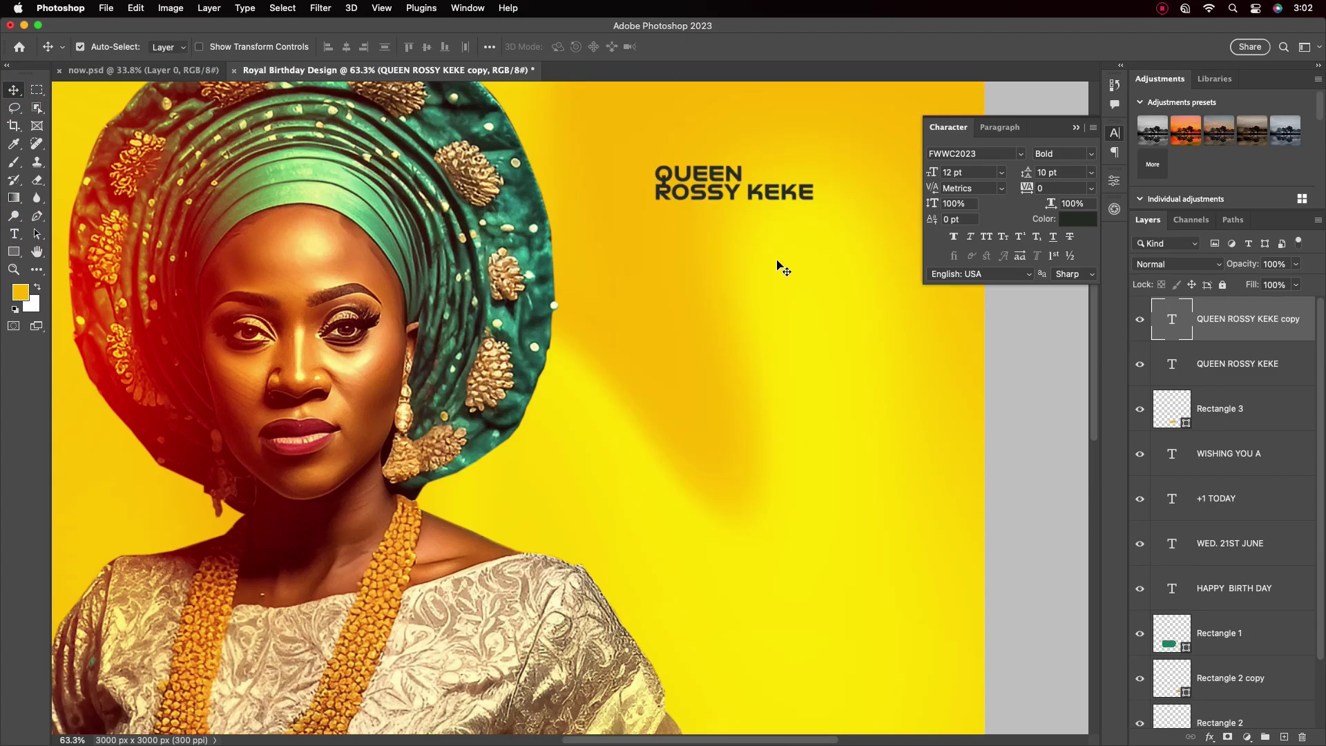
key("t")
left_click(746, 176)
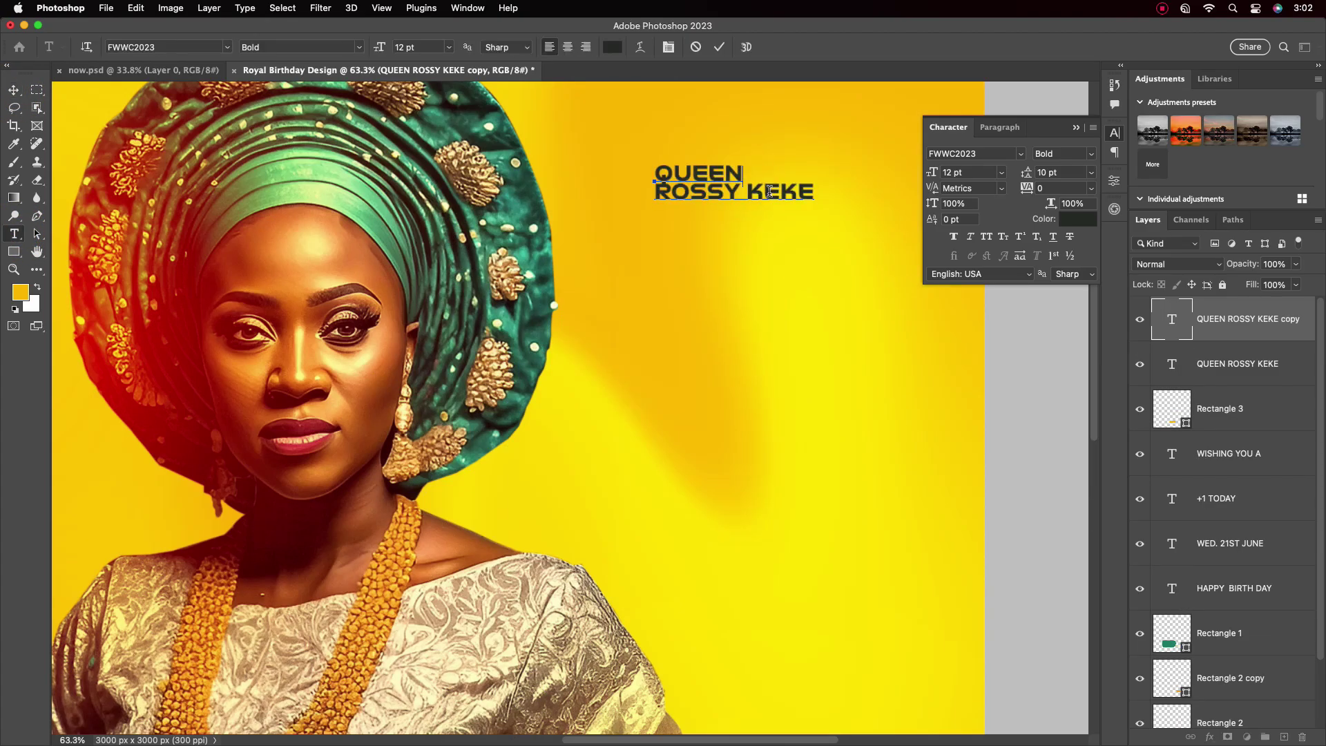
type("HER ROYAL")
key("Return")
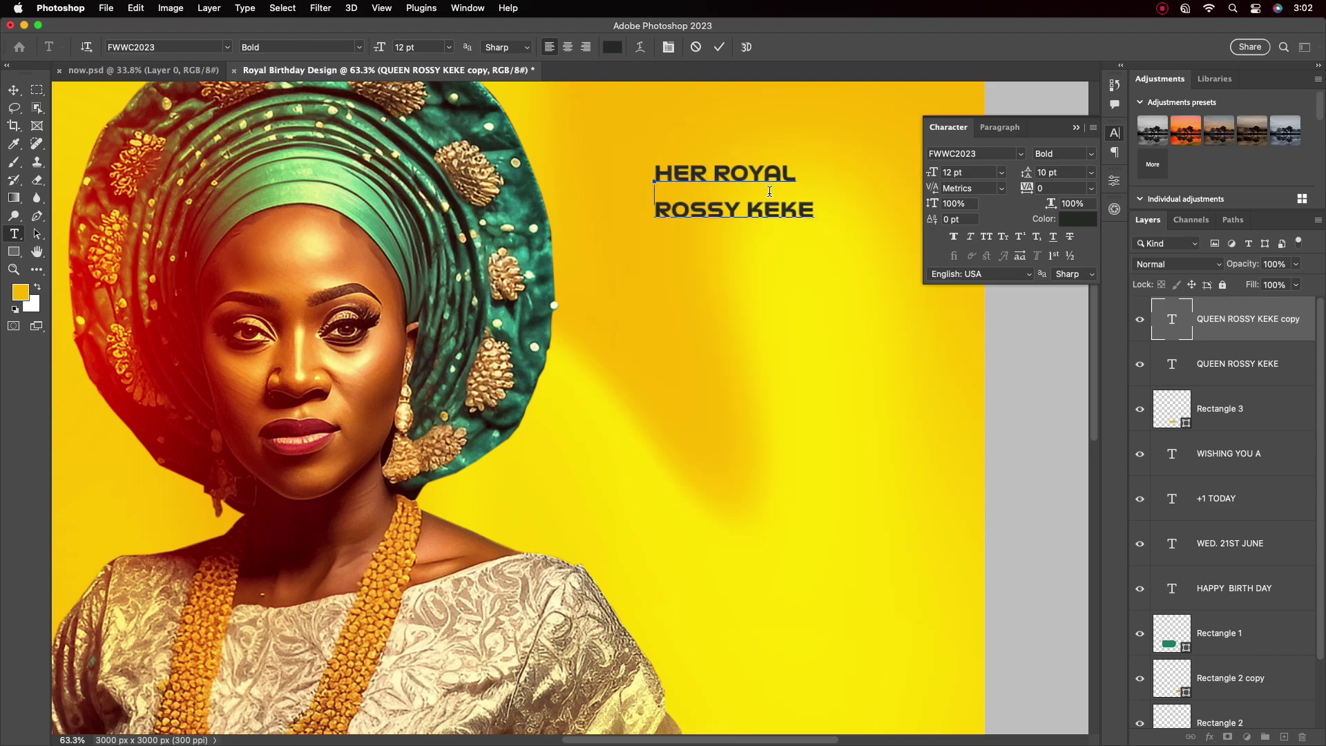
type("MAGESTY")
key("Return")
type("G")
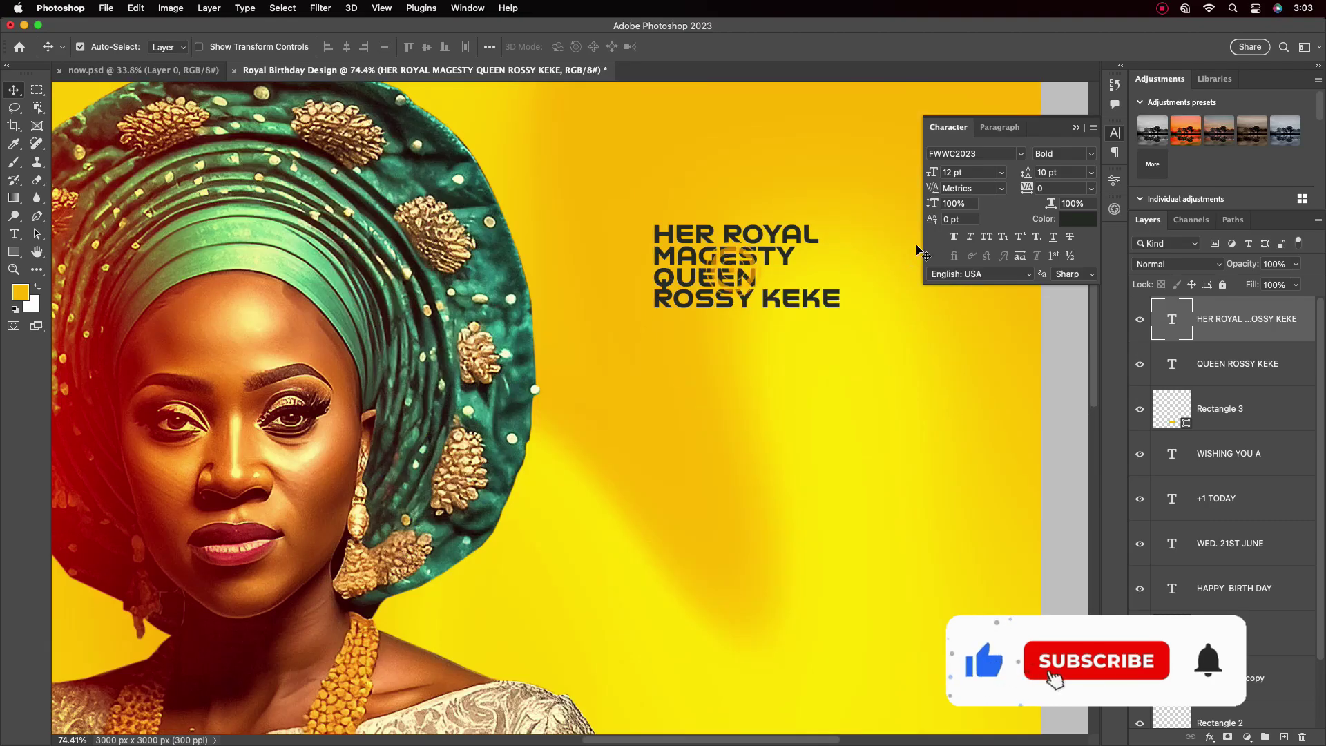
Enlarge the heading and move it to the poster's upper right
key("super+t")
left_click_drag(843, 223, 930, 197)
key("Return")
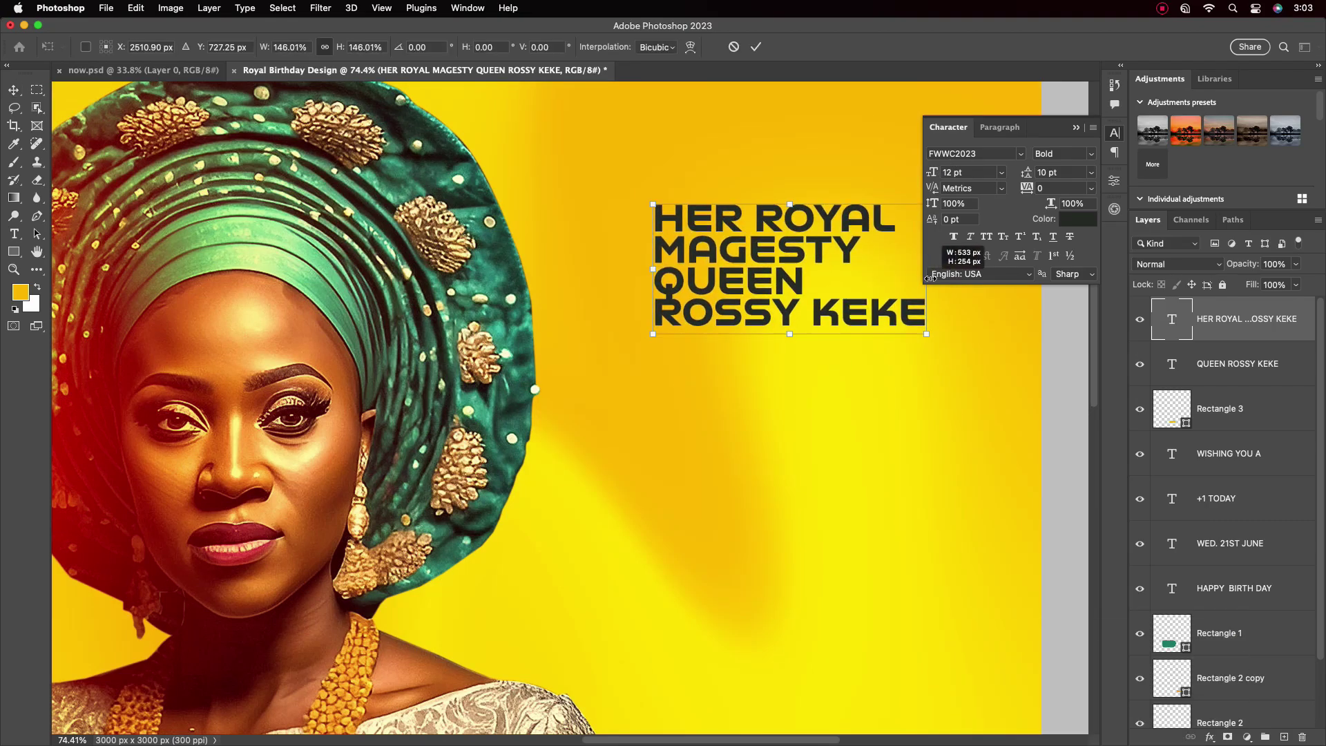
scroll(745, 257, "down", 5)
left_click_drag(745, 258, 734, 233)
Color the heading a dark teal green
left_click(1079, 219)
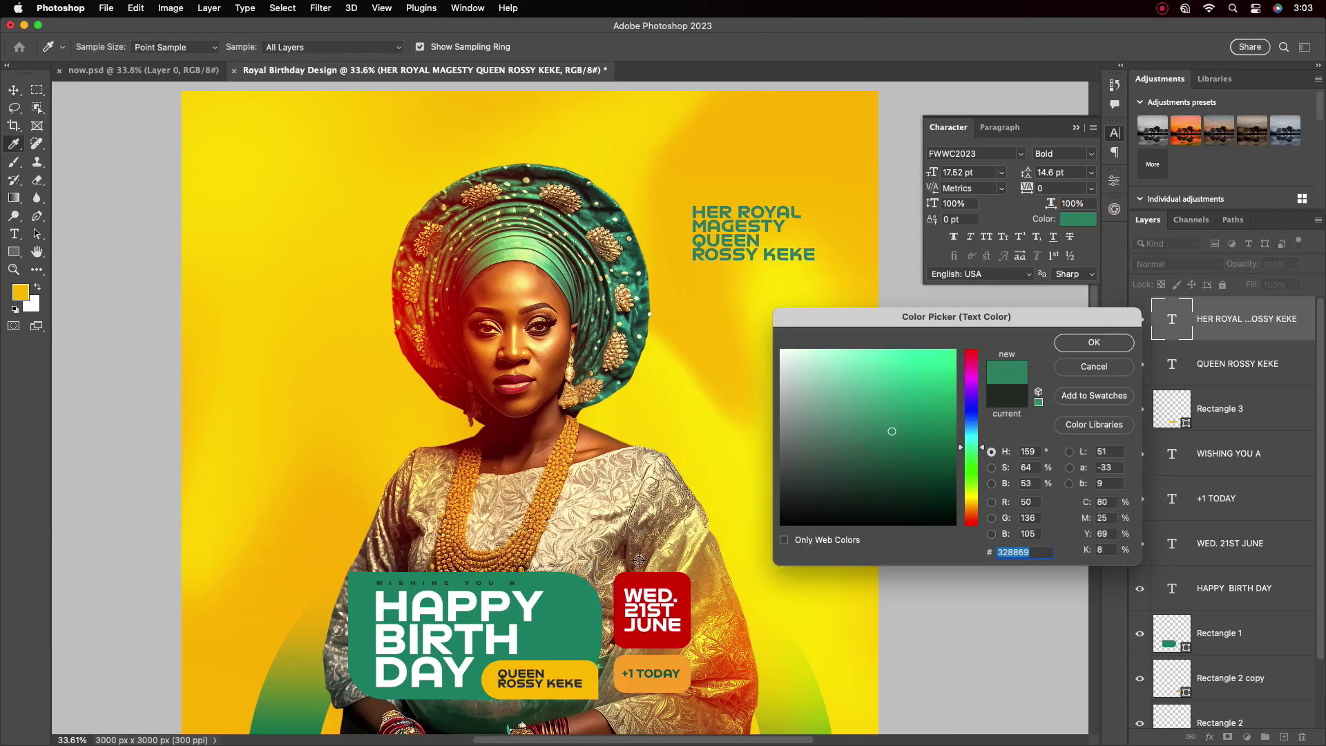
left_click(580, 594)
left_click(951, 442)
left_click(1094, 342)
left_click(13, 234)
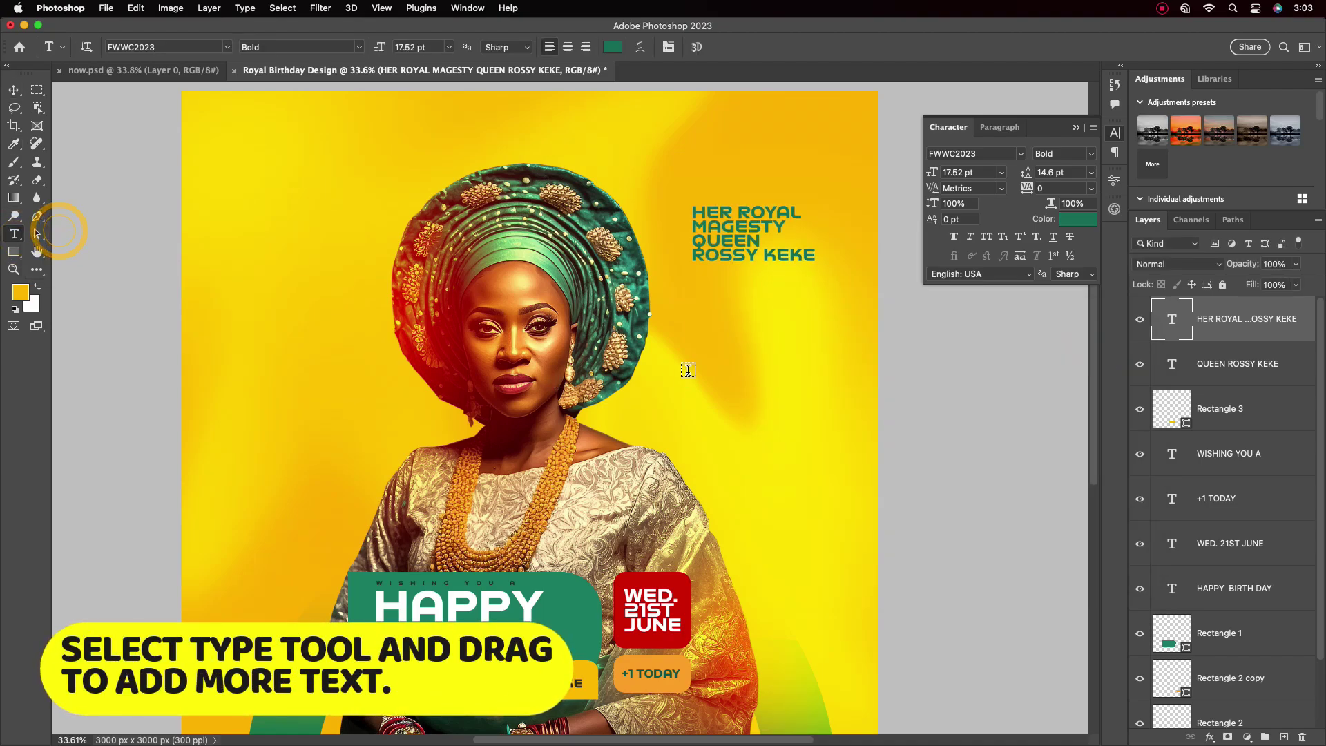
Add a Lorem ipsum placeholder paragraph below the heading at 8 pt with auto leading
left_click_drag(692, 281, 804, 438)
left_click(14, 89)
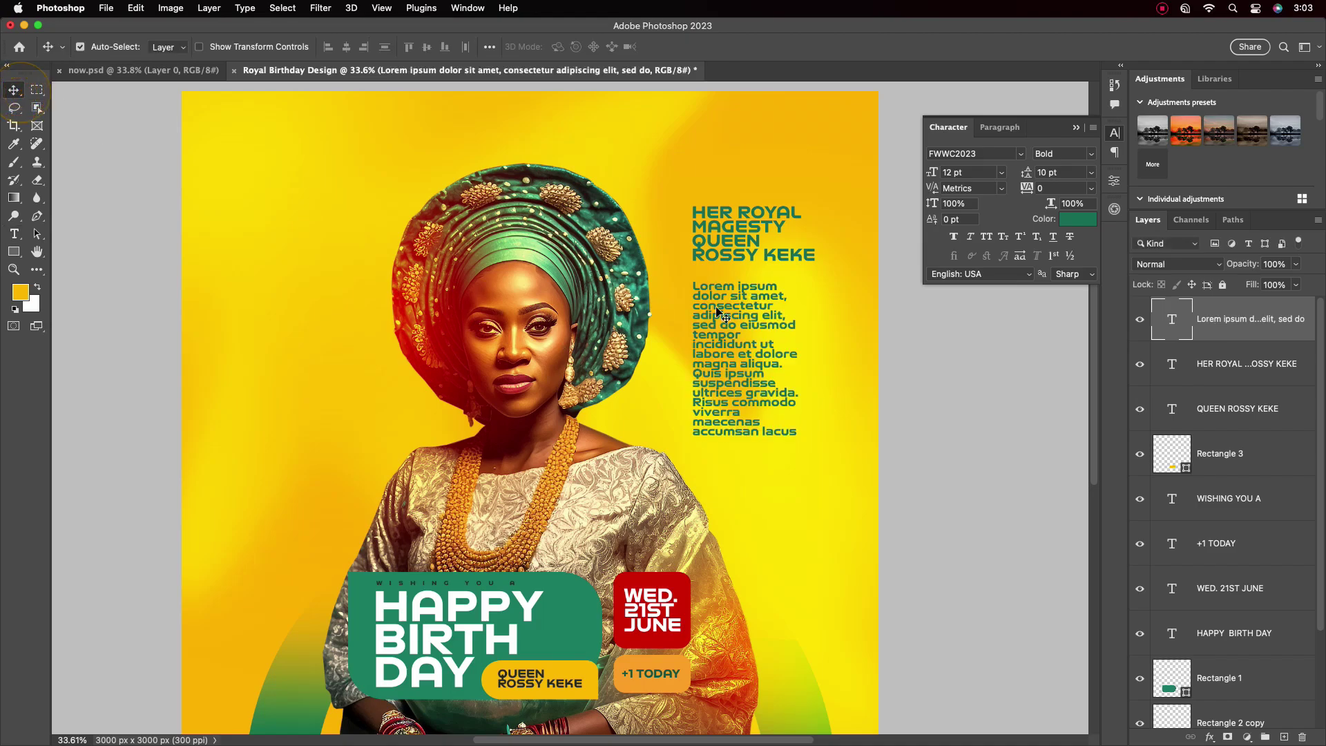
left_click(1001, 172)
left_click(963, 221)
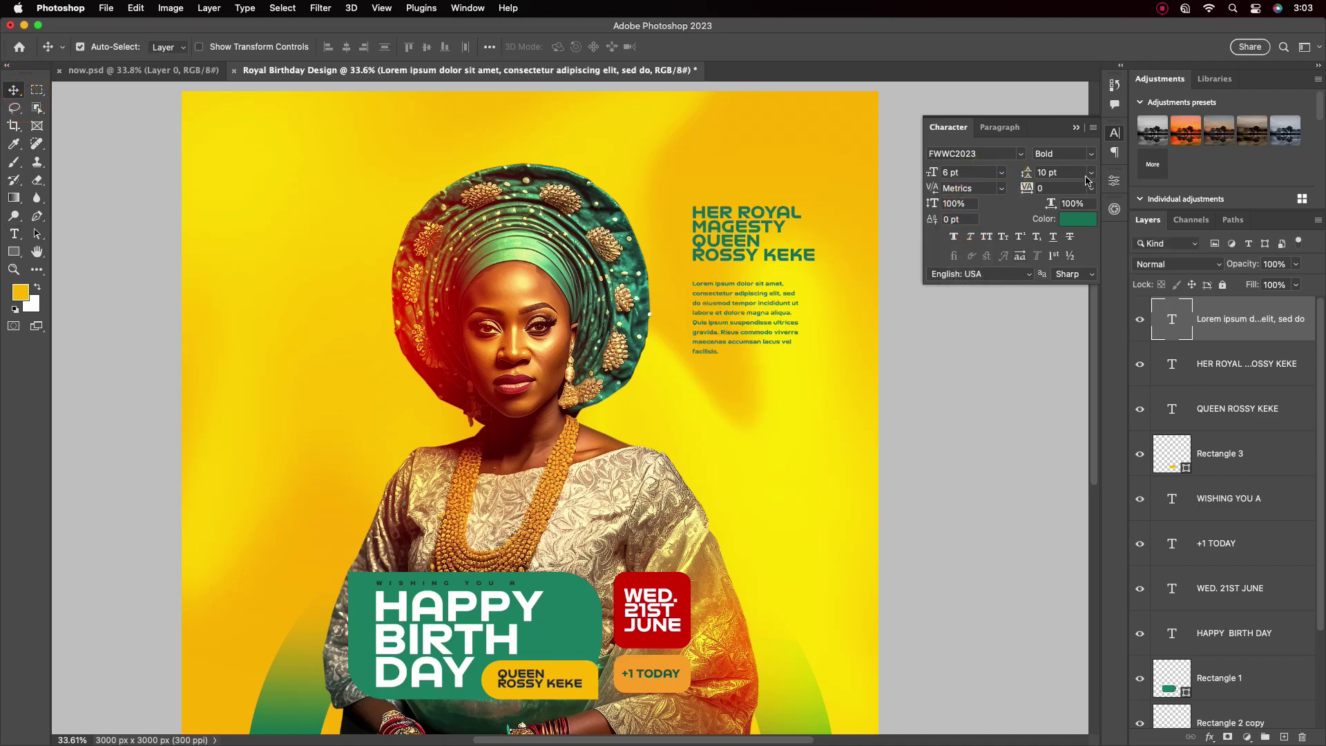
left_click(1091, 172)
left_click(1066, 184)
left_click(1002, 172)
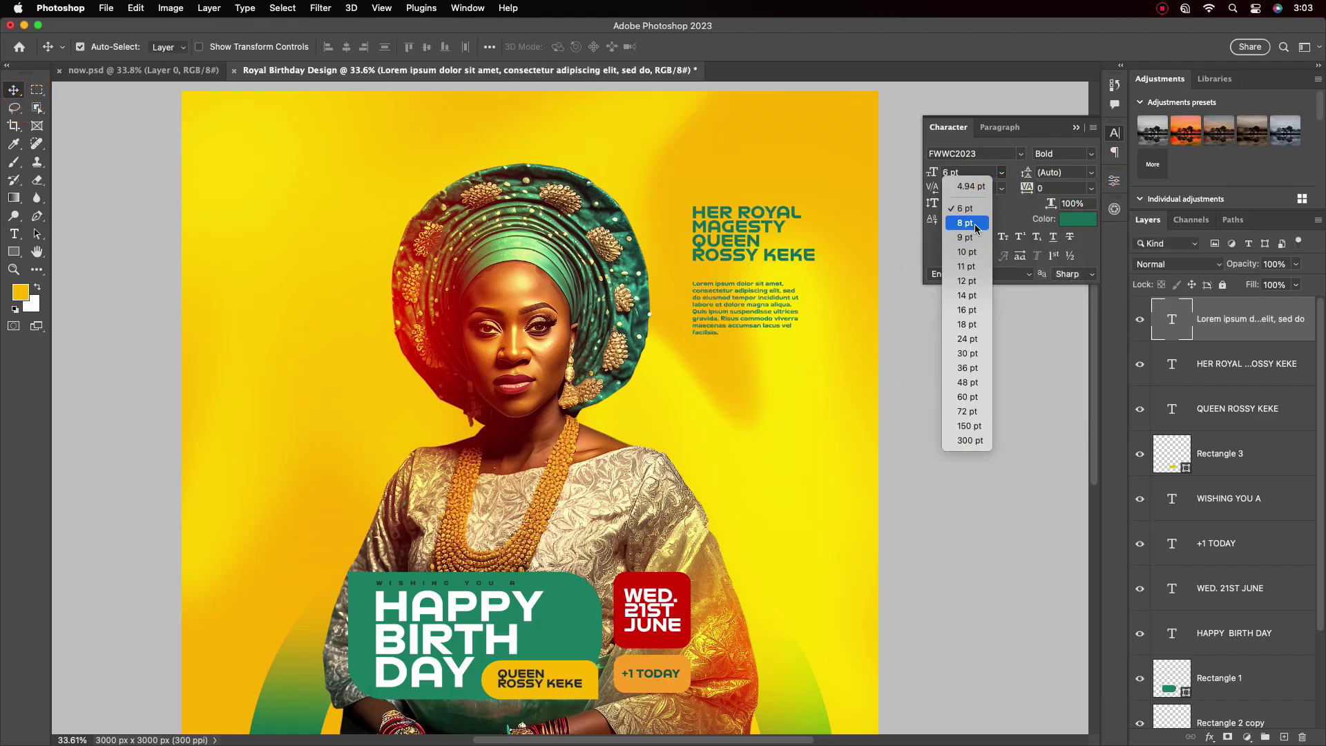
left_click(963, 231)
Make the paragraph dark grey and set it to 10 pt
left_click(1078, 219)
left_click(782, 350)
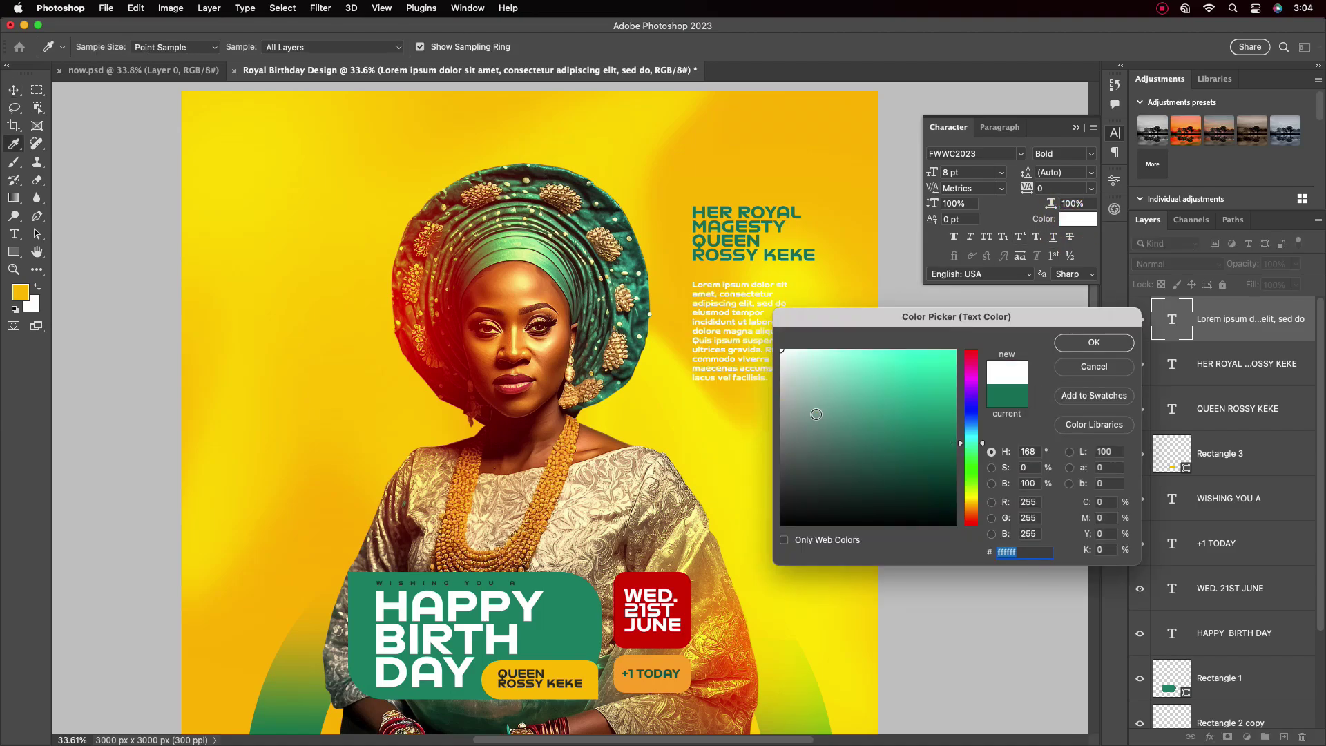
mouse_move(782, 350)
left_mouse_down()
mouse_move(815, 480)
mouse_move(765, 485)
left_mouse_up()
left_click(1094, 342)
key("v")
scroll(775, 392, "down", 5)
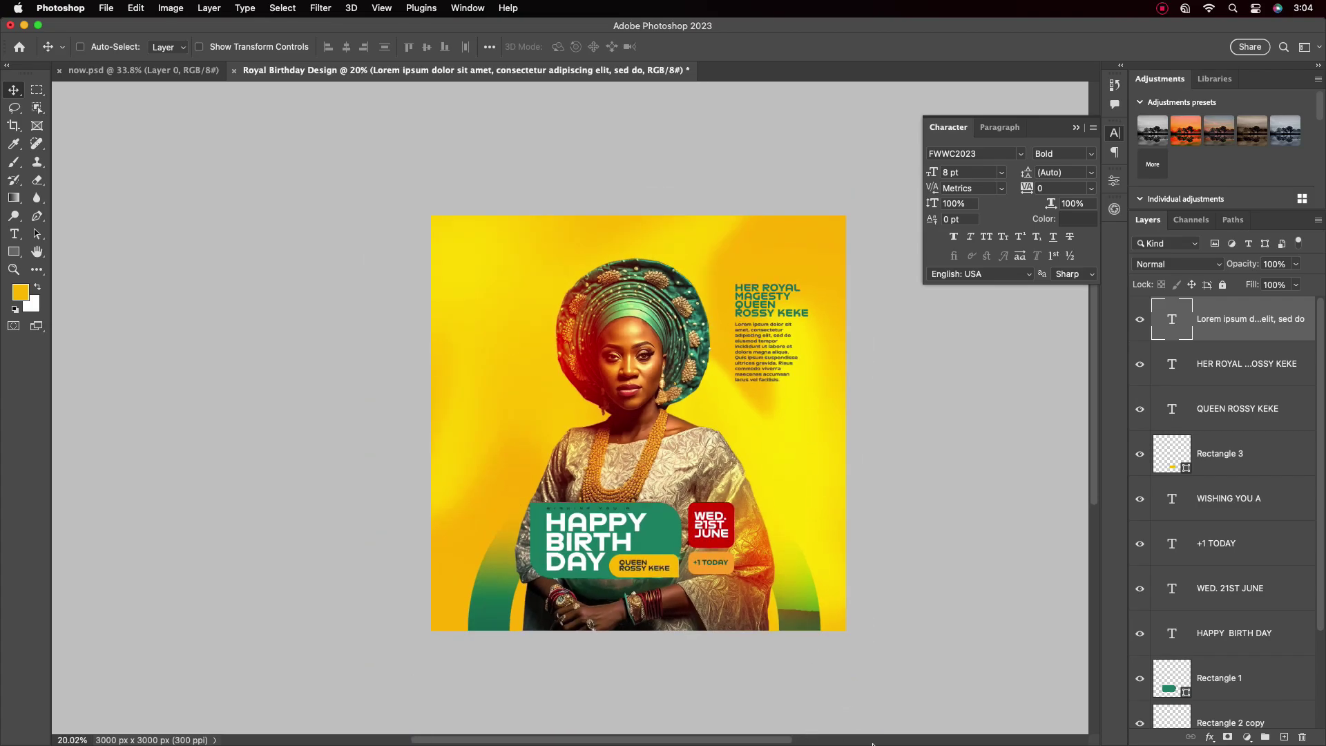
scroll(746, 356, "up", 5)
left_click(1003, 178)
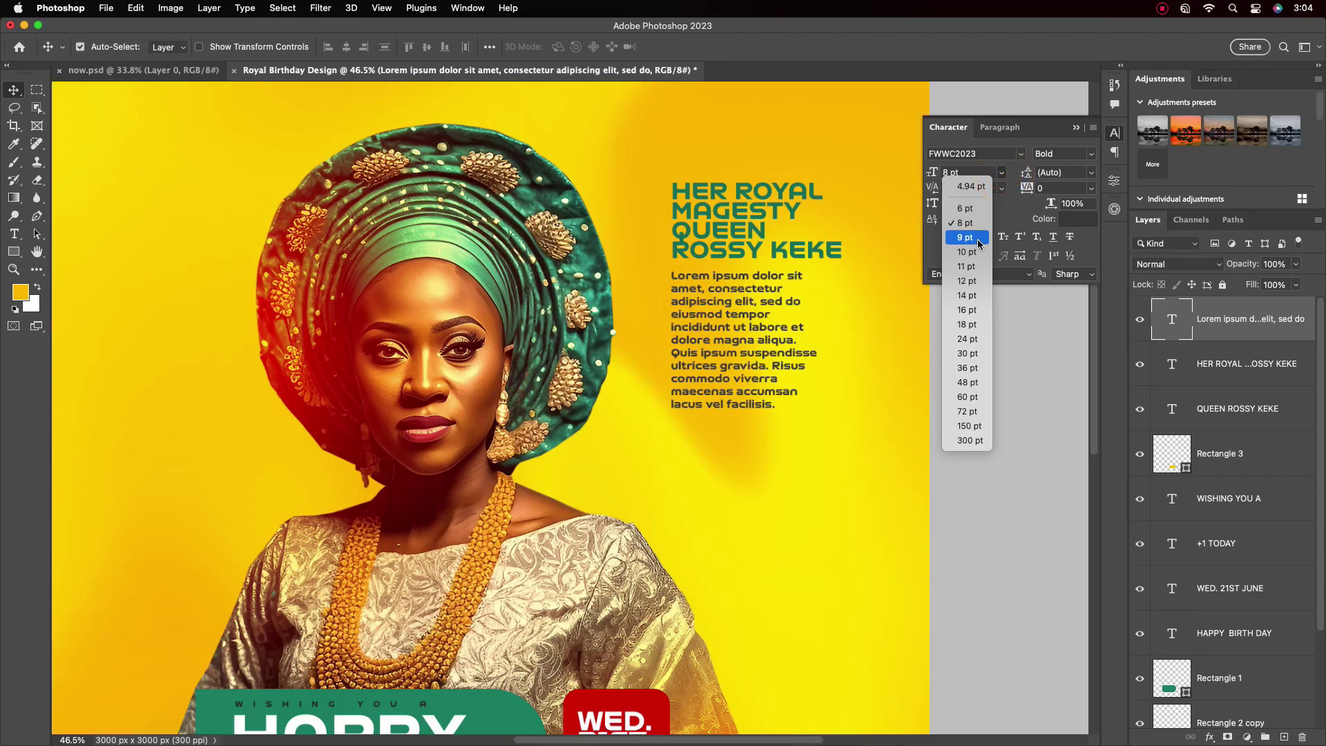
left_click(967, 261)
Raise the heading and move the paragraph up snugly beneath it
scroll(759, 382, "down", 4)
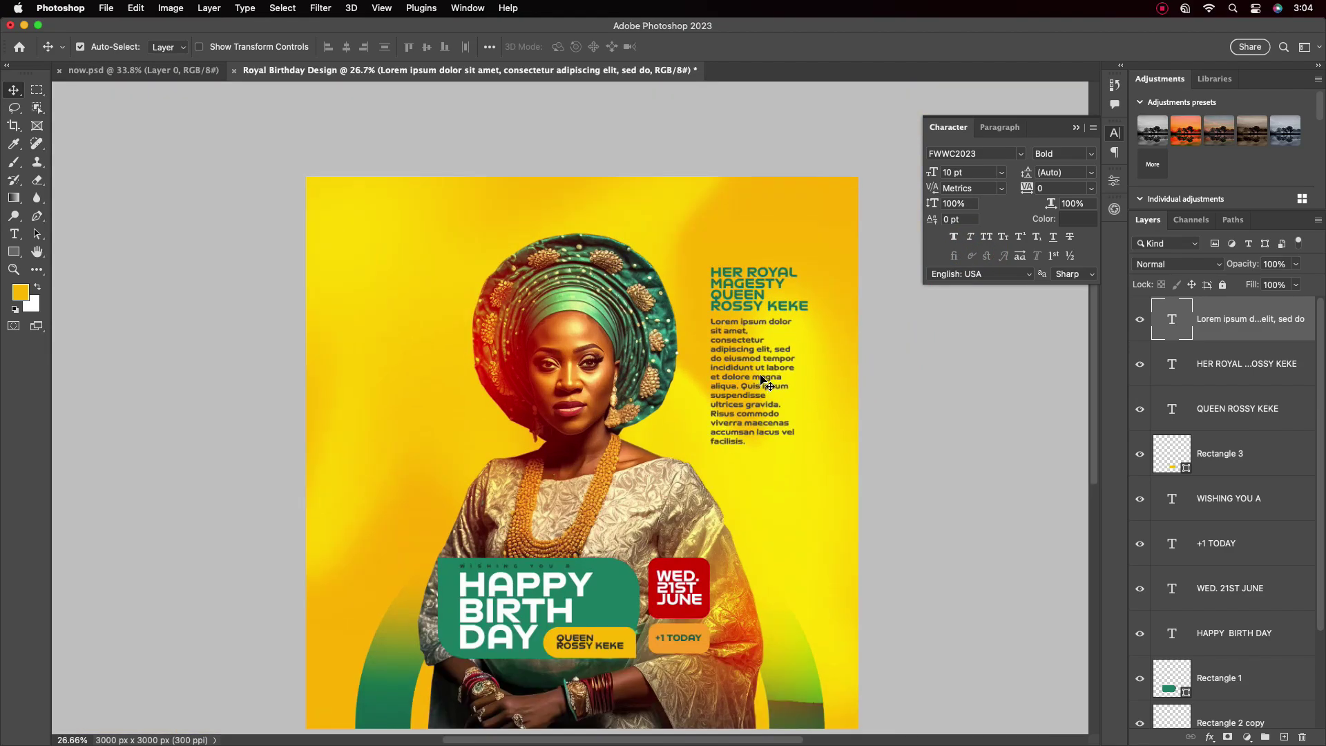
left_click_drag(775, 303, 774, 270)
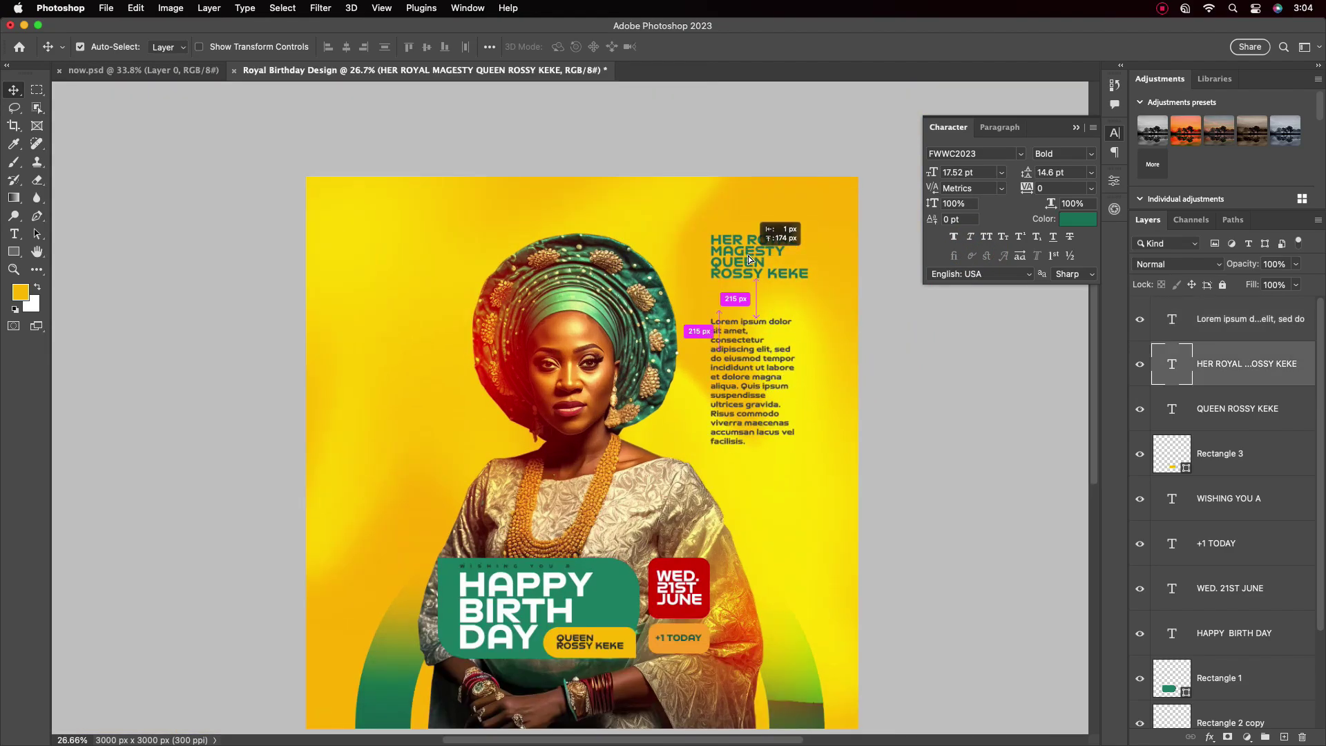
left_click_drag(744, 360, 744, 322)
Duplicate the heading to the top left and retype it as ROYAL HOLL OF FAME HONOR 50
left_click_drag(760, 255, 391, 269, "alt")
double_click(415, 284)
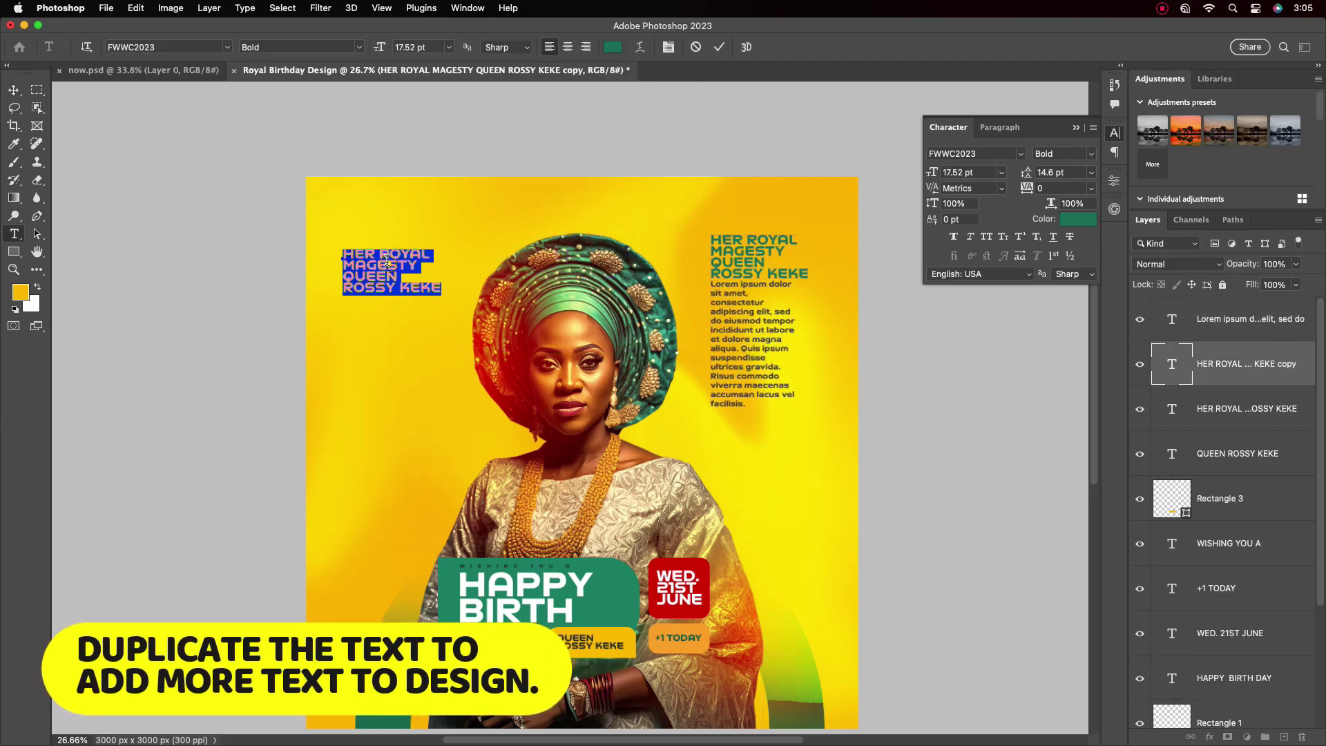
type("Y")
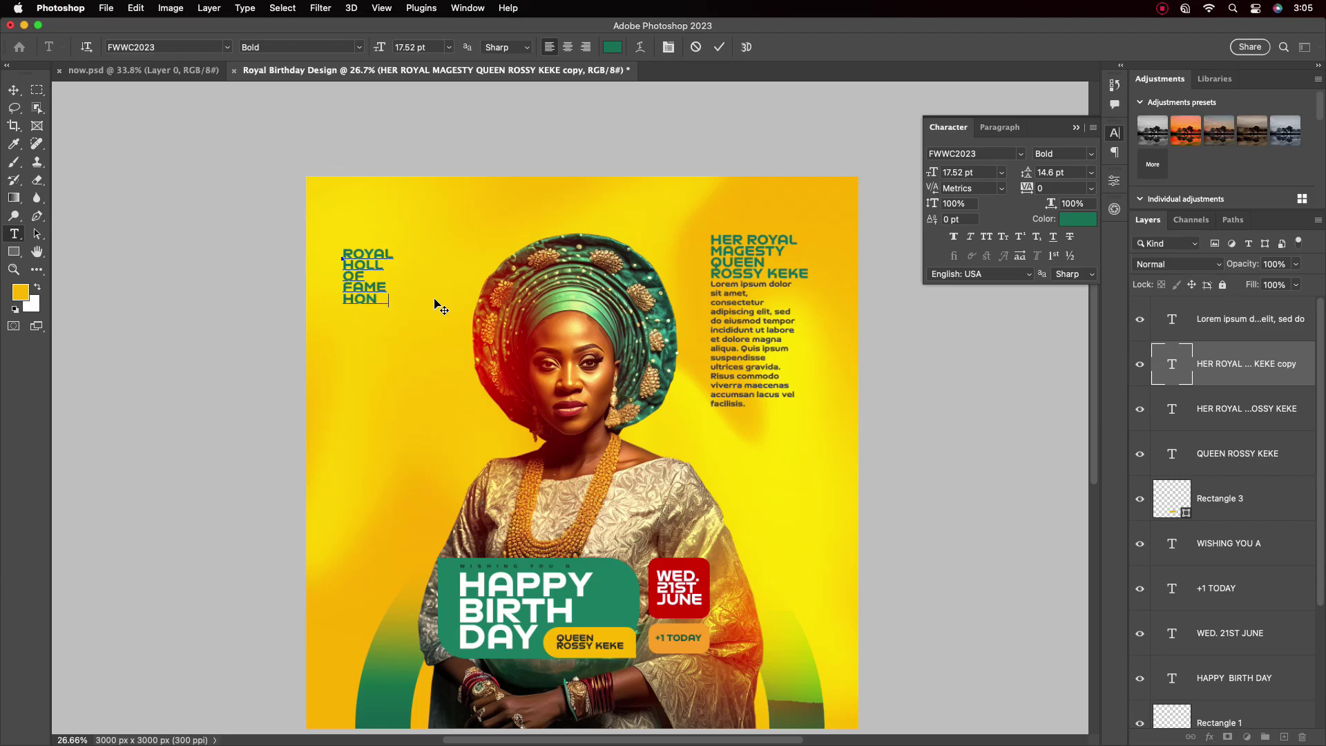
type("OR")
key("Return")
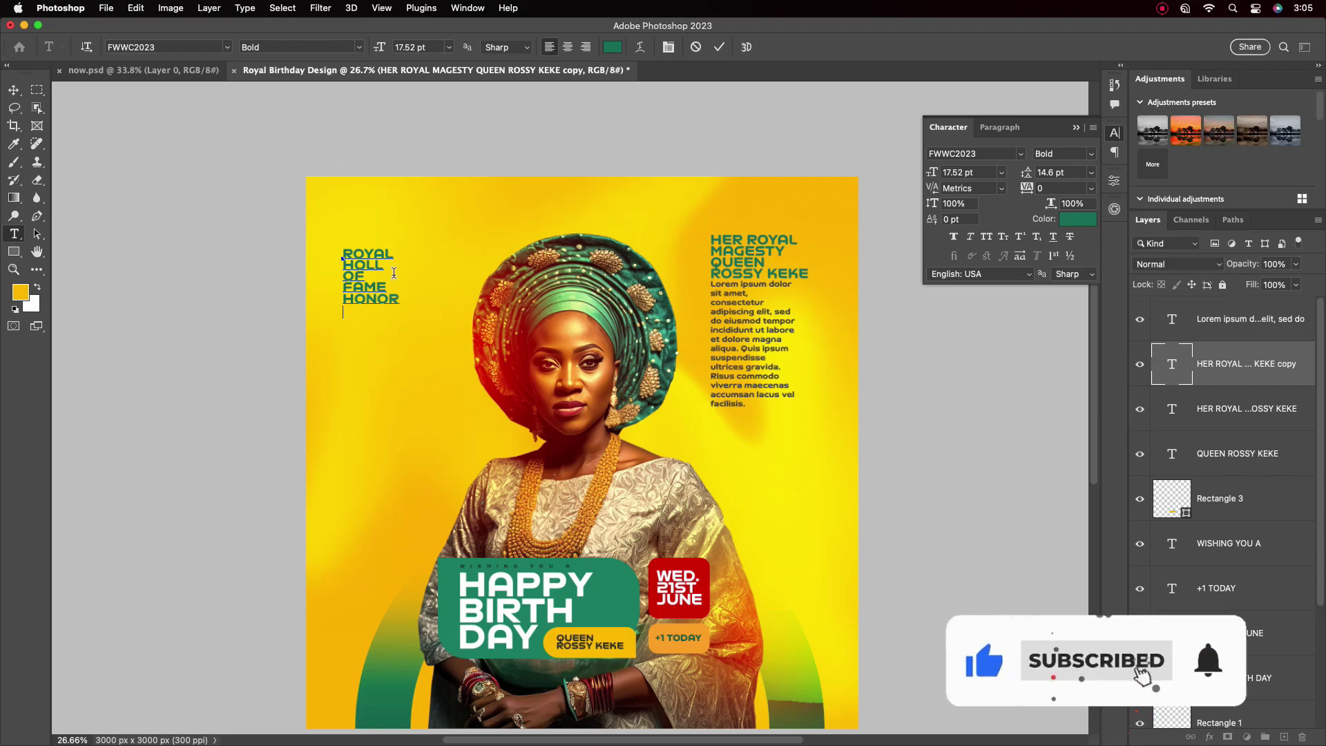
type("50")
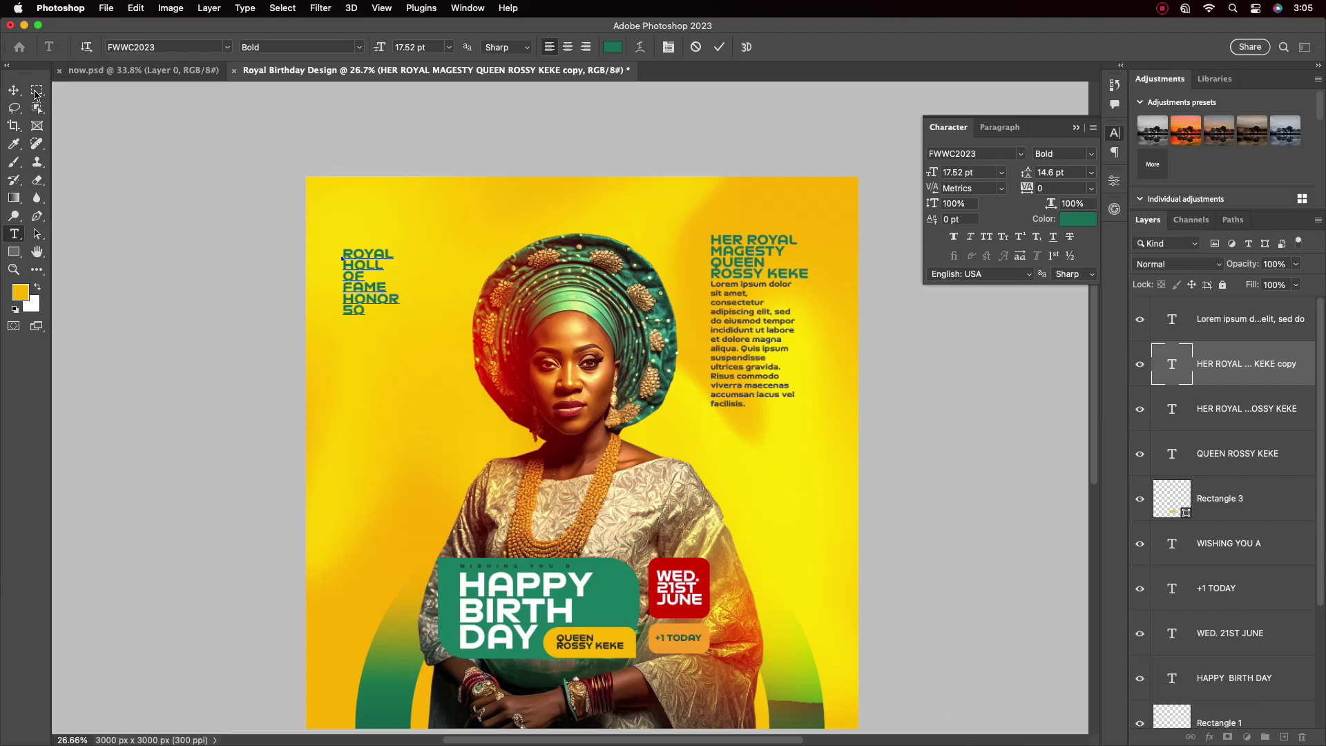
left_click(13, 90)
Shift the new title into place and color it dark green 00352a
left_click_drag(352, 287, 380, 280)
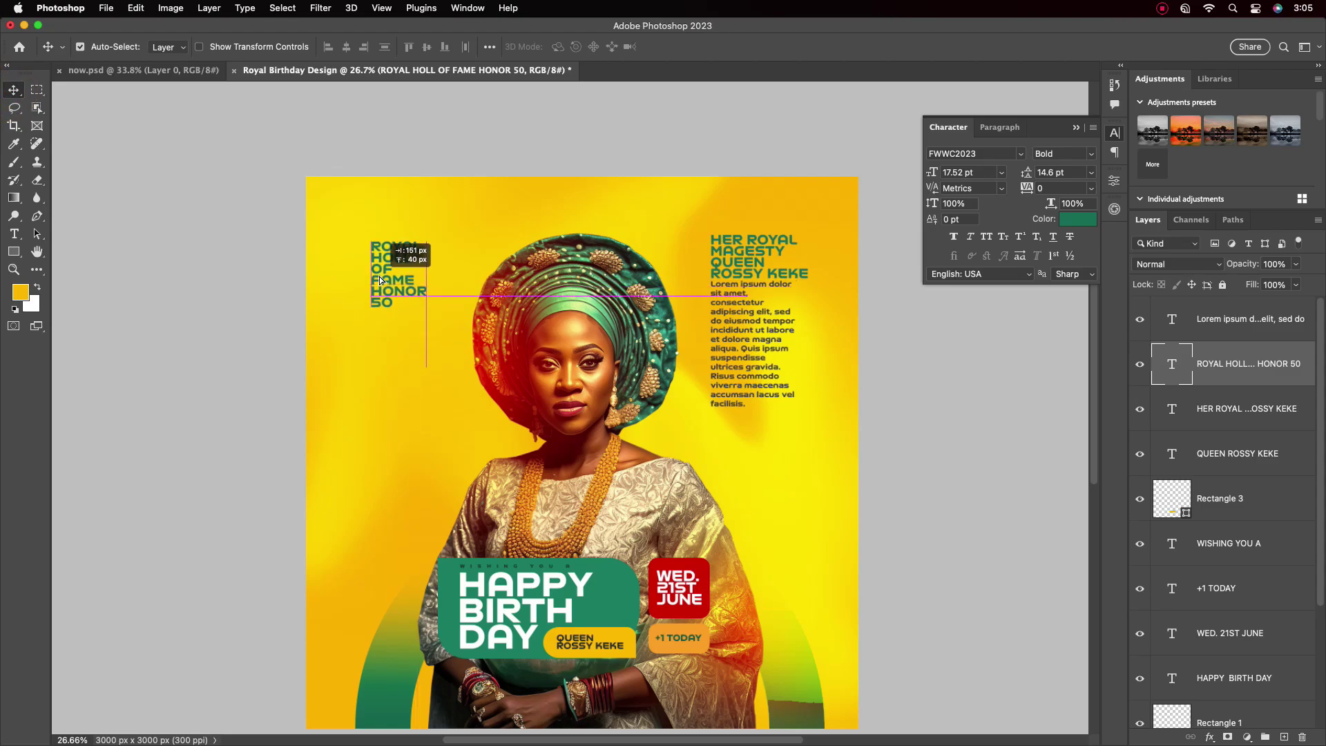
left_click(1078, 219)
left_click(955, 489)
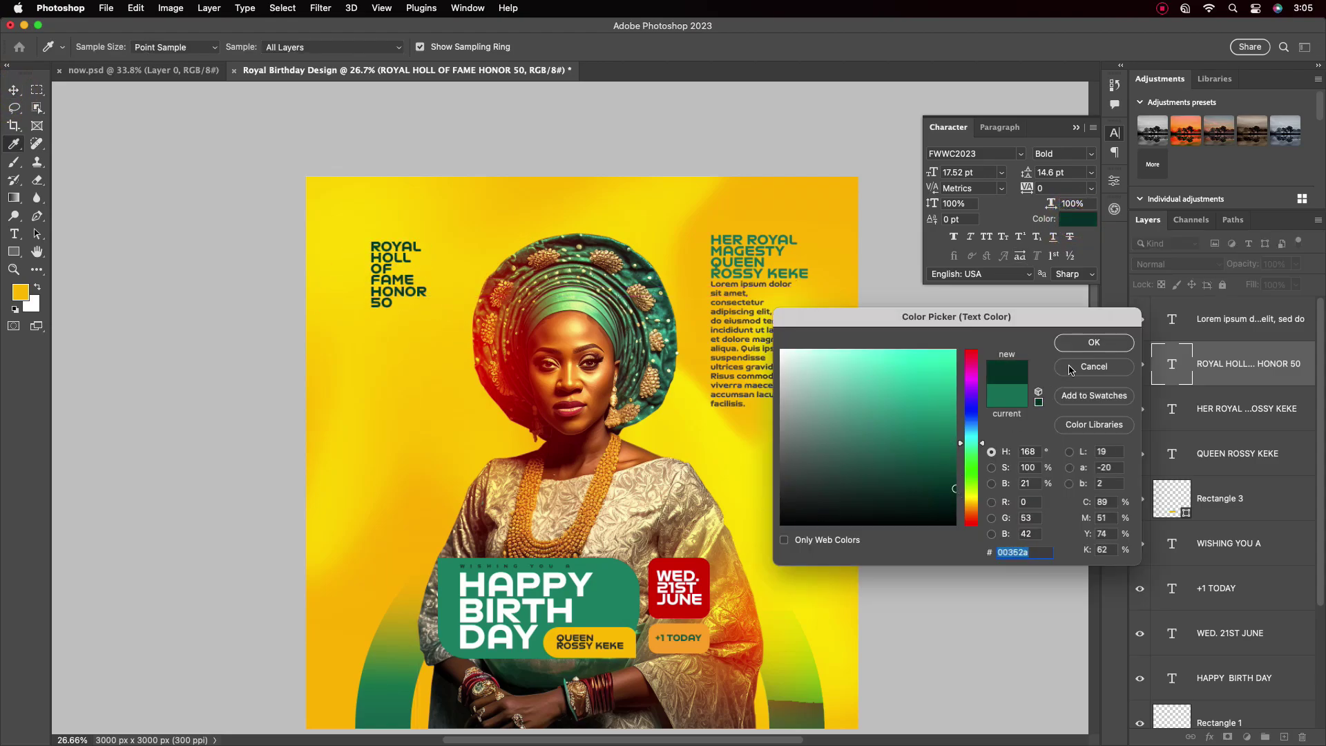
left_click(1071, 370)
scroll(711, 429, "down", 3)
scroll(698, 414, "up", 4)
scroll(356, 204, "up", 2)
Join HOLL and OF onto one line and correct HOLL to HALL
double_click(367, 300)
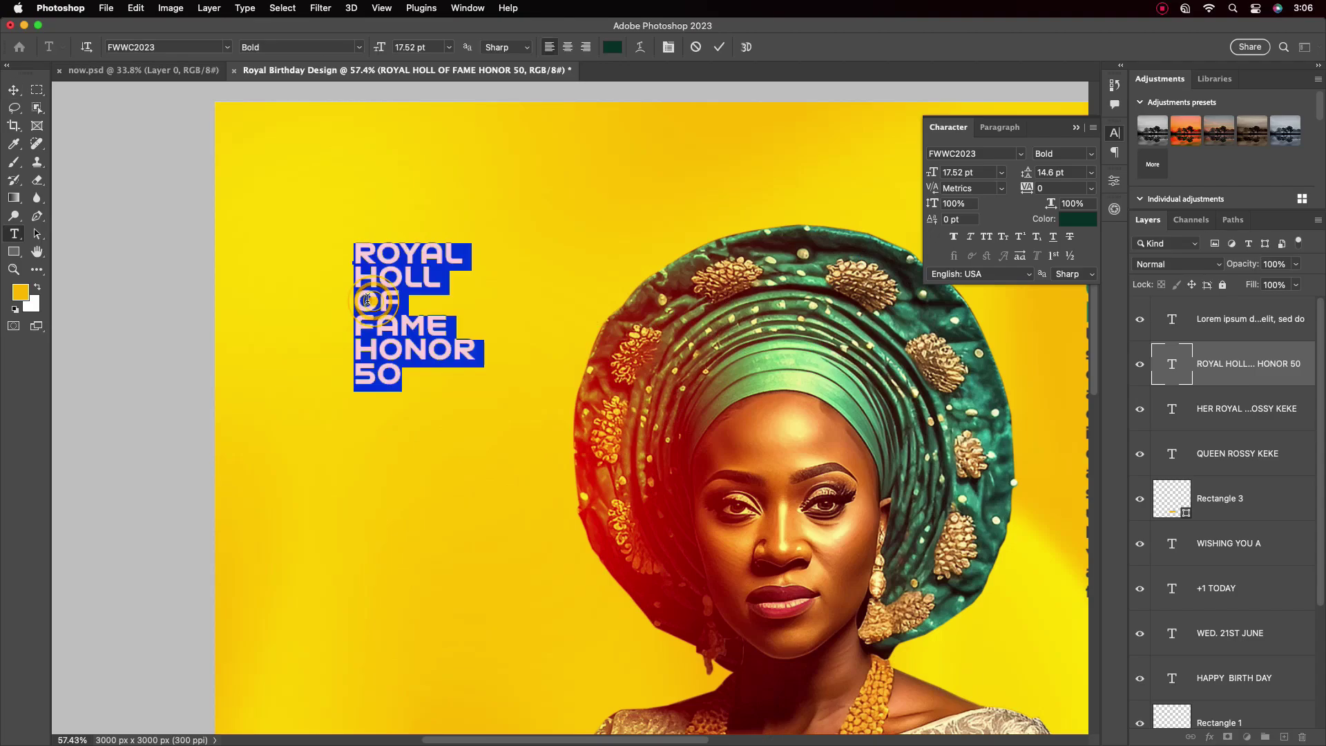
left_click(365, 303)
key("BackSpace")
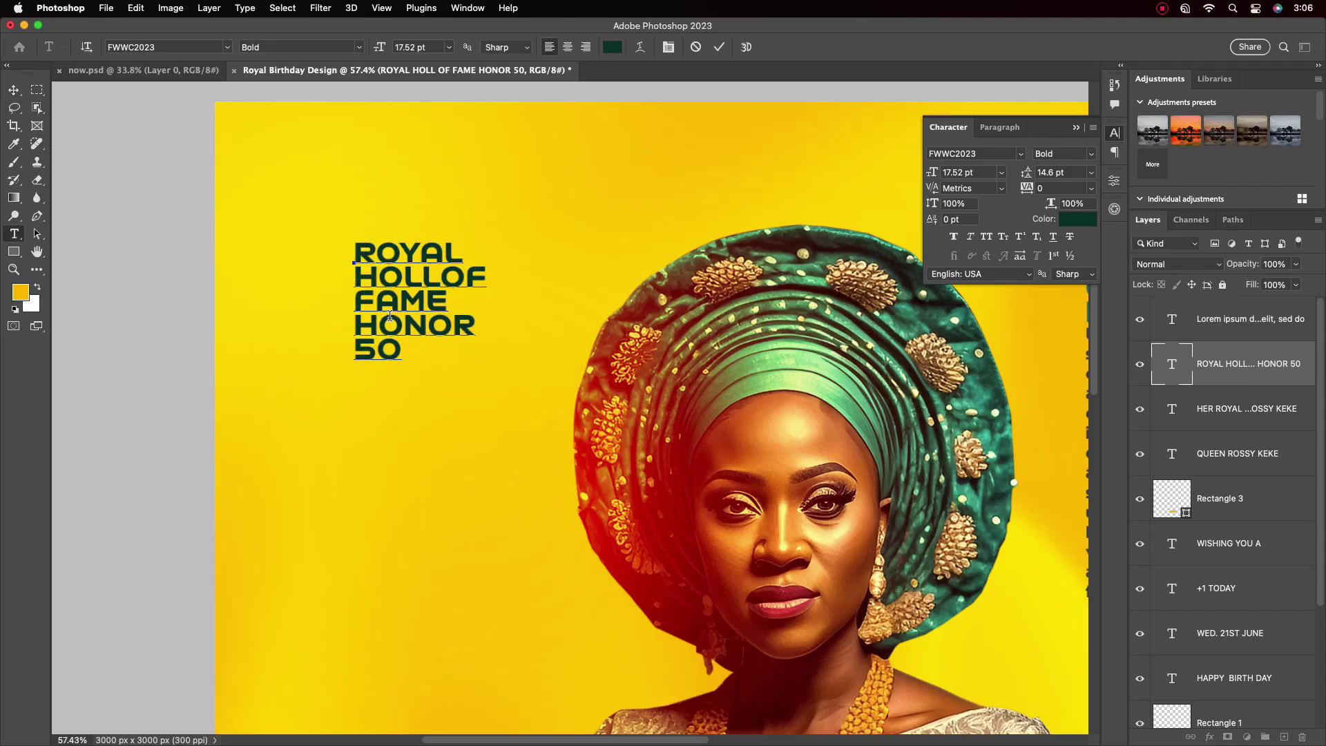
key("BackSpace")
type("ALL")
Enlarge the 50 to 57 pt and tighten leading to 42 pt beneath HONOR
left_click_drag(407, 350, 344, 347)
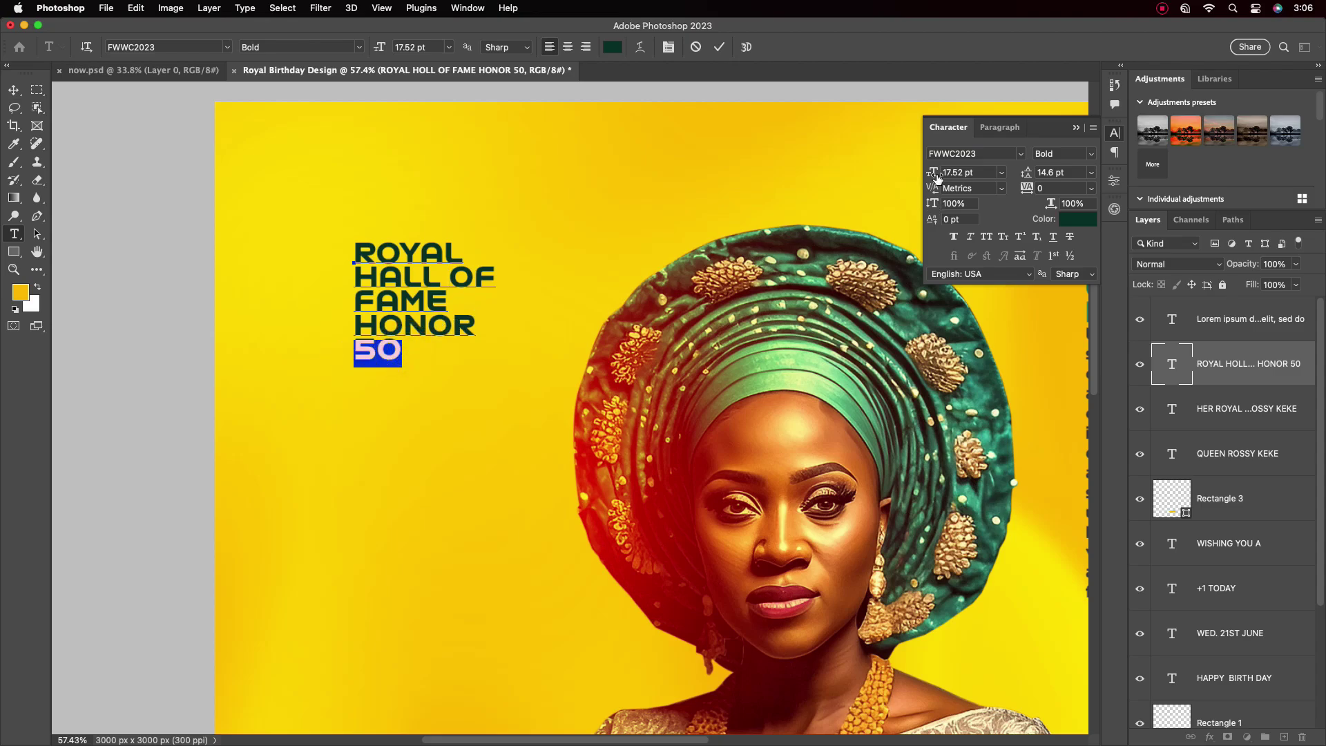
left_click_drag(937, 178, 910, 174)
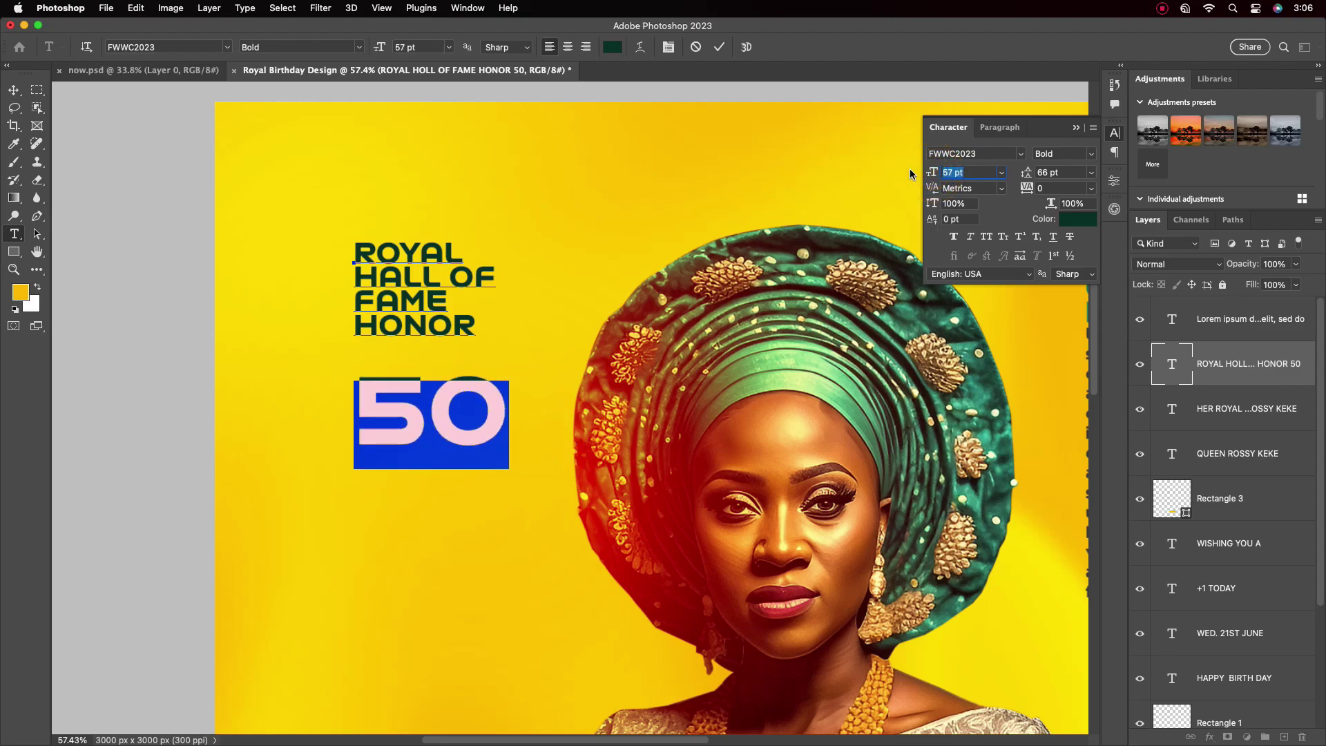
mouse_move(1026, 173)
left_mouse_down()
mouse_move(999, 174)
mouse_move(1011, 175)
left_mouse_up()
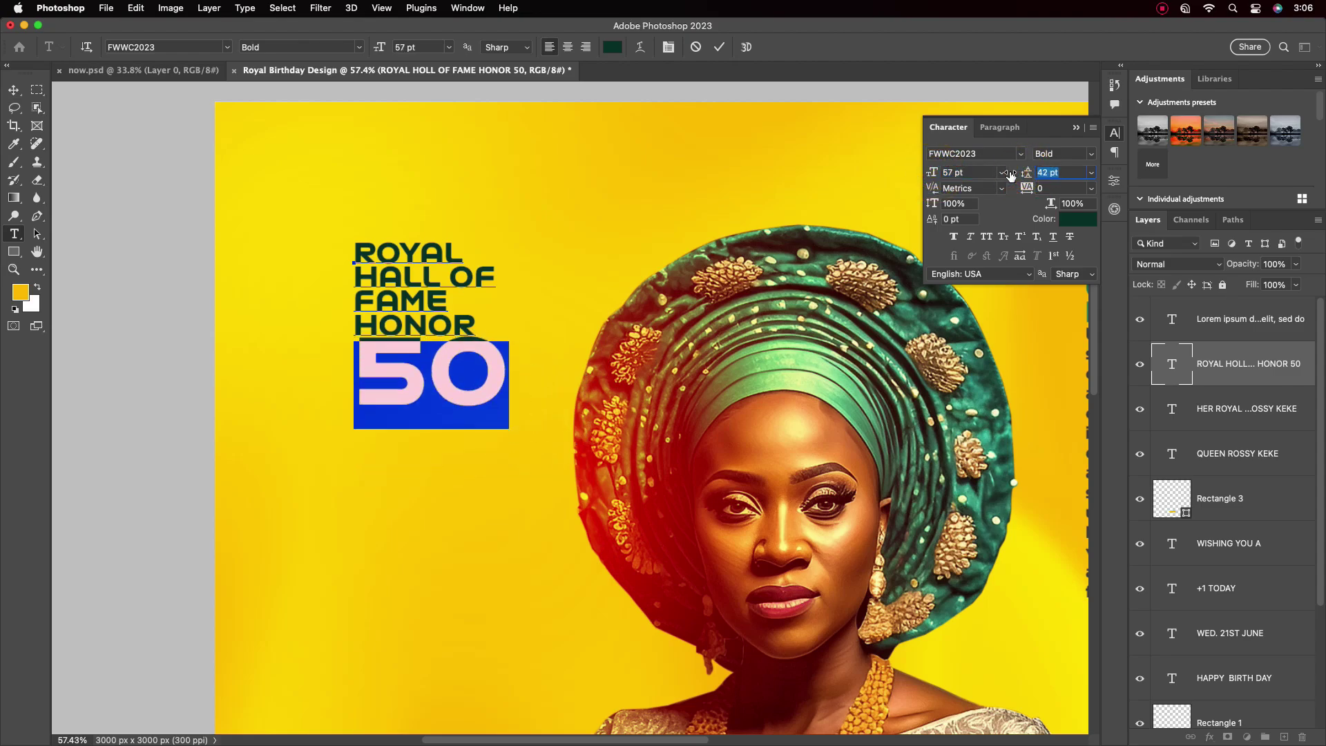
left_click(719, 47)
key("v")
scroll(476, 404, "down", 6)
scroll(476, 407, "up", 4)
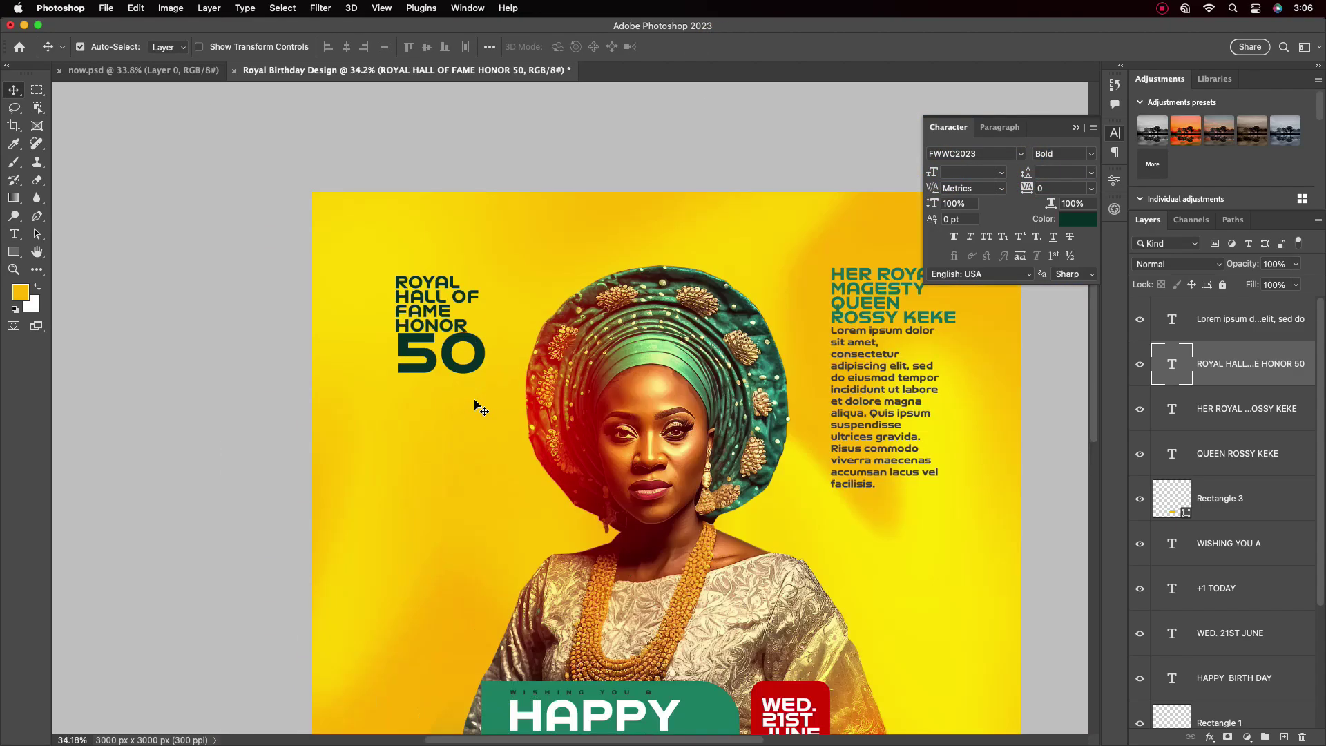
scroll(463, 355, "up", 4)
Kern the 5 and 0 of the 50 tightly together
double_click(337, 327)
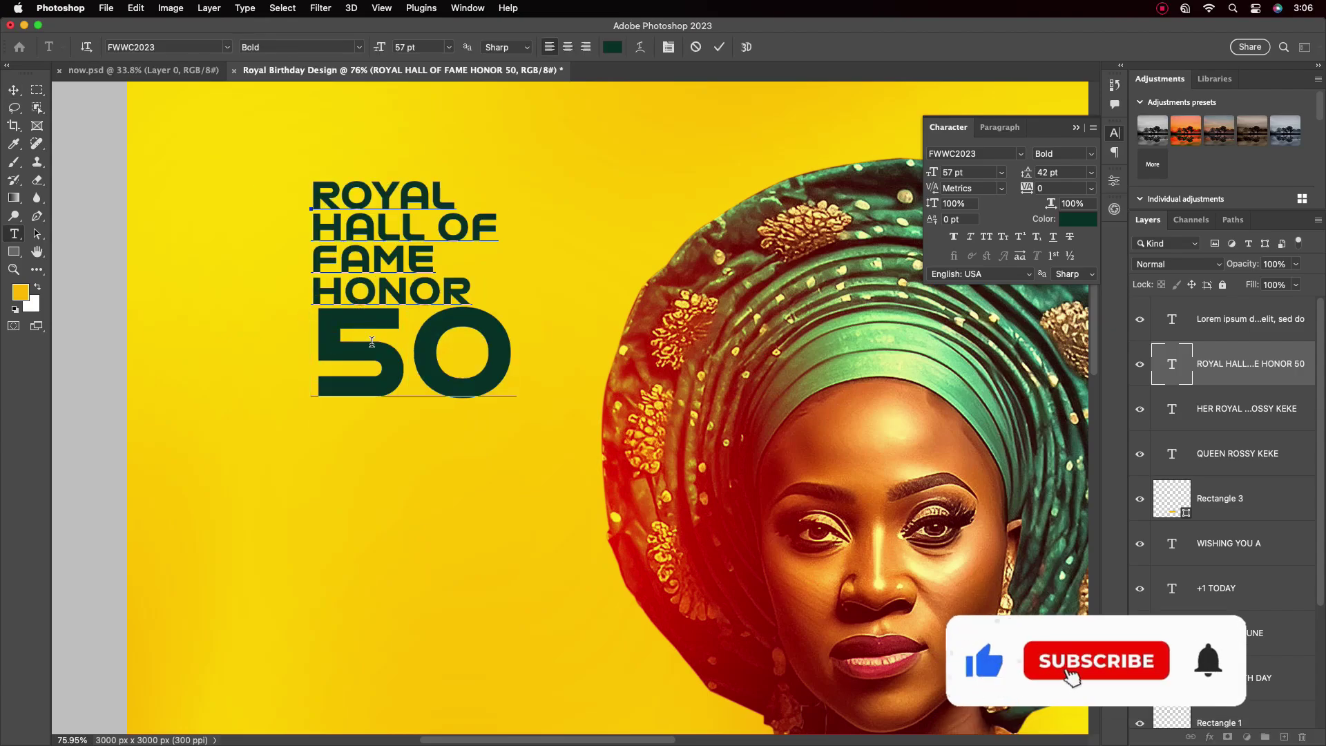
key("alt+Left")
key("alt+Left")
left_click(415, 345)
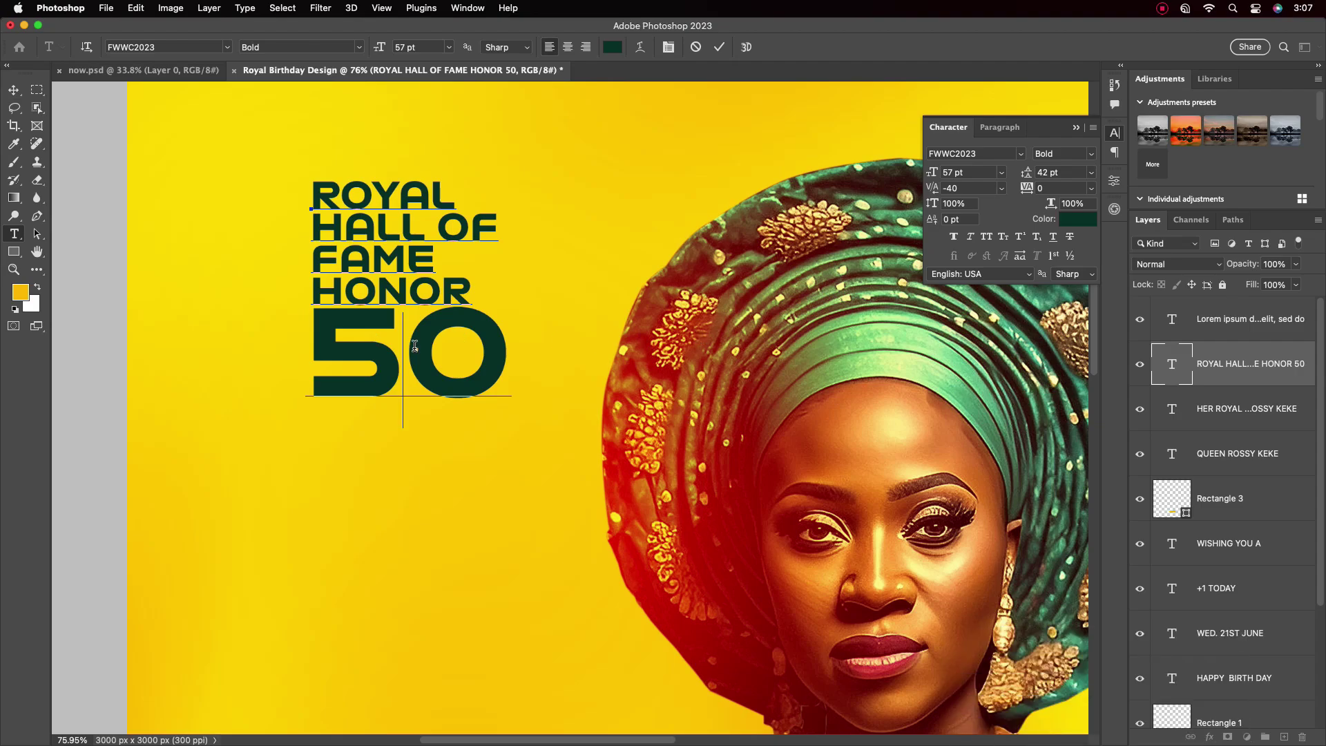
key("alt+Left")
key("alt+Left")
key("alt+Left")
key("alt+Left")
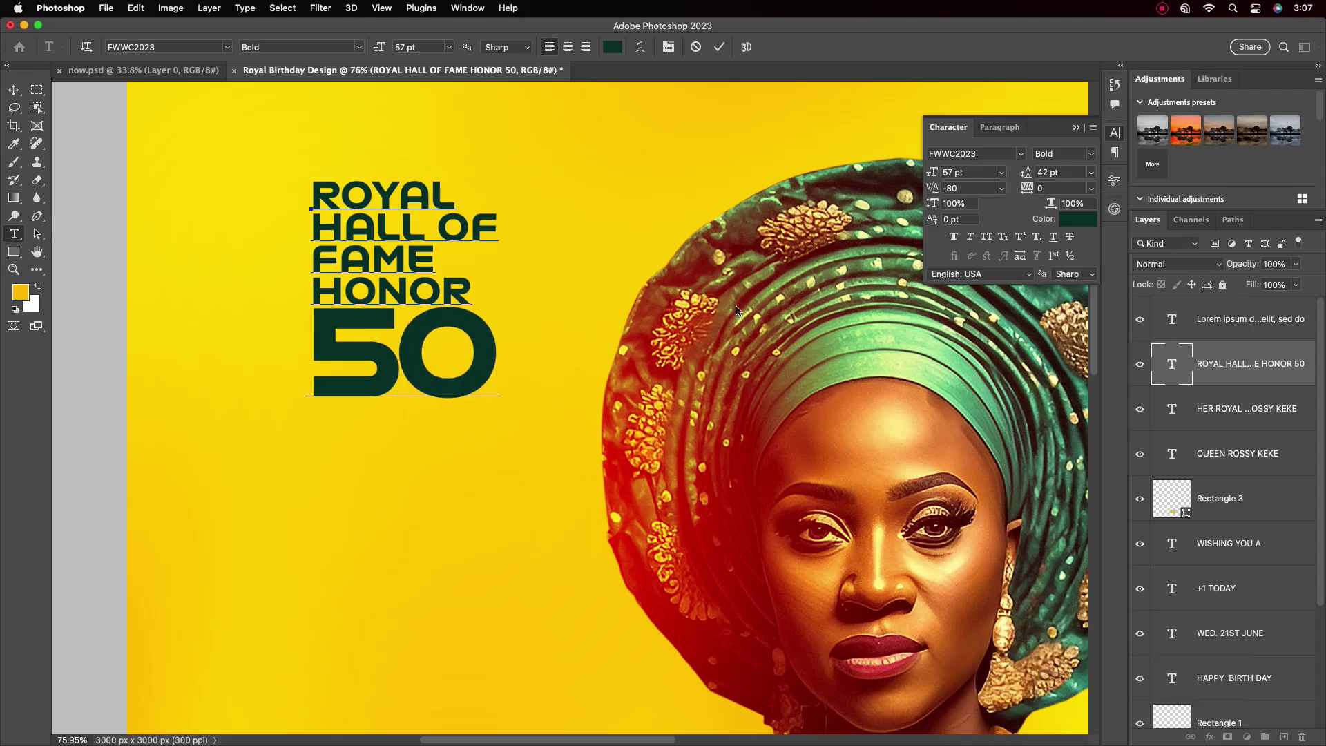
key("ctrl+Return")
key("v")
scroll(419, 390, "down", 2)
scroll(389, 310, "up", 1)
Join HONOR onto the FAME line and nudge the title block into its final position
double_click(388, 310)
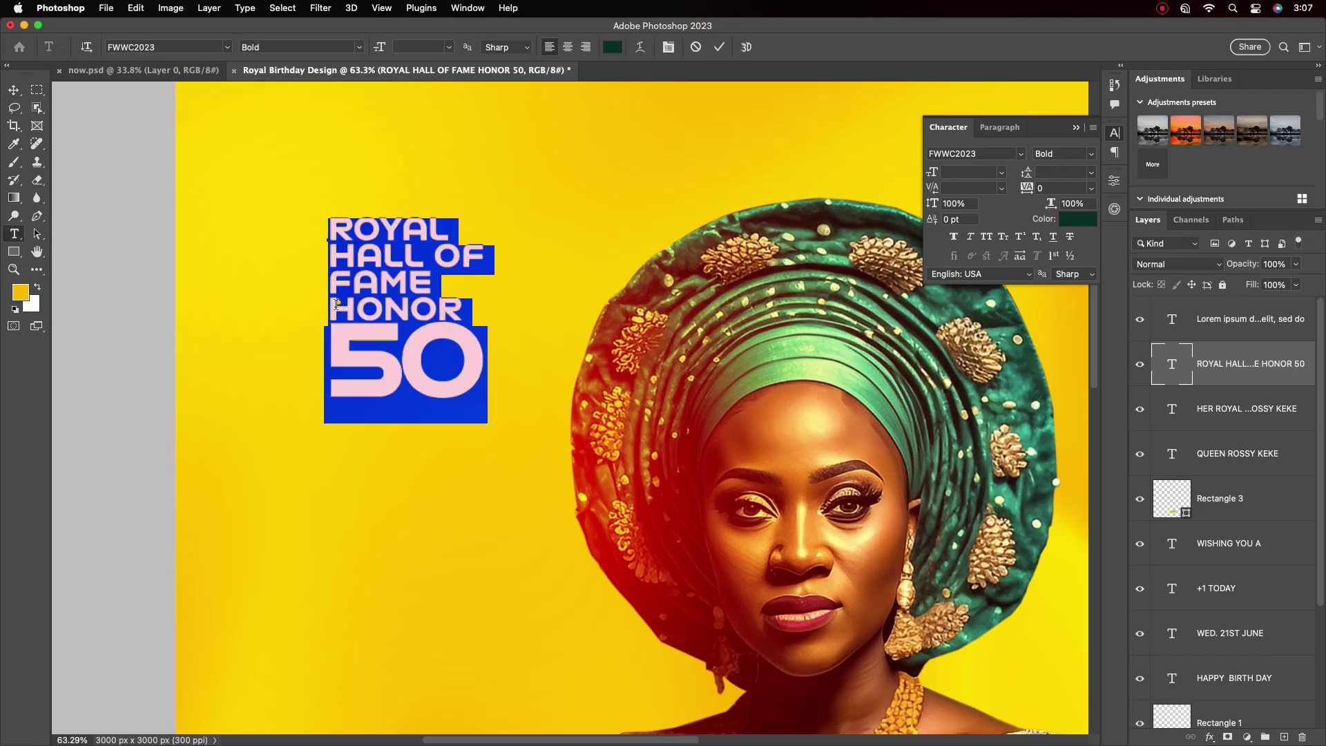
left_click(330, 309)
key("BackSpace")
left_click(721, 46)
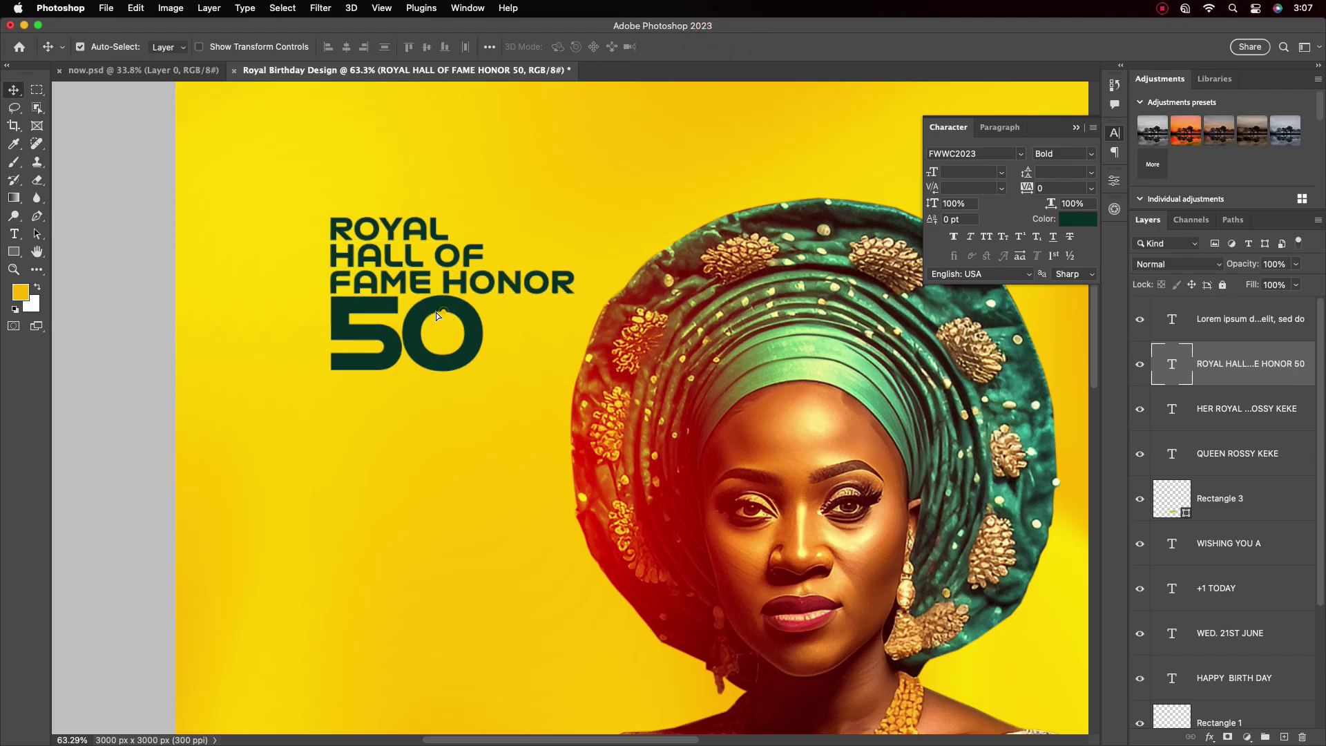
scroll(422, 291, "down", 6)
left_click_drag(423, 291, 424, 296)
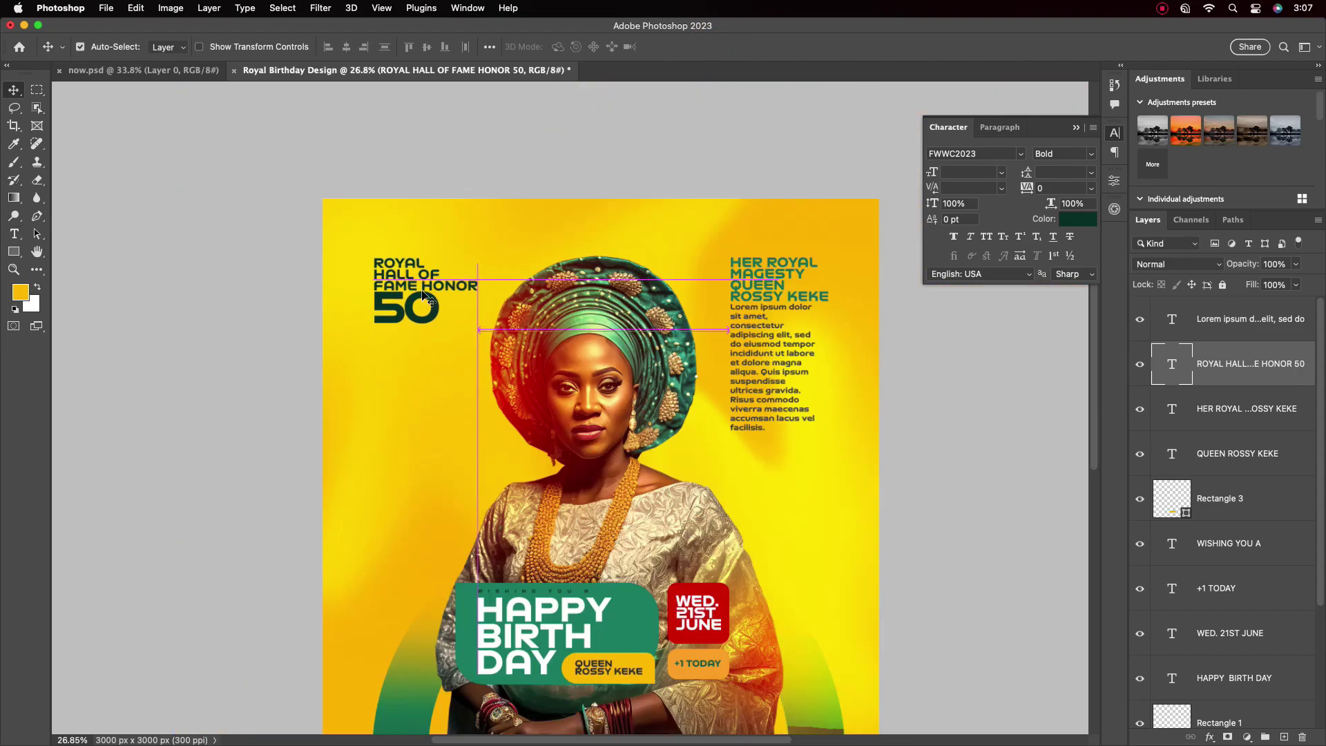
scroll(532, 411, "down", 3)
scroll(559, 453, "down", 1)
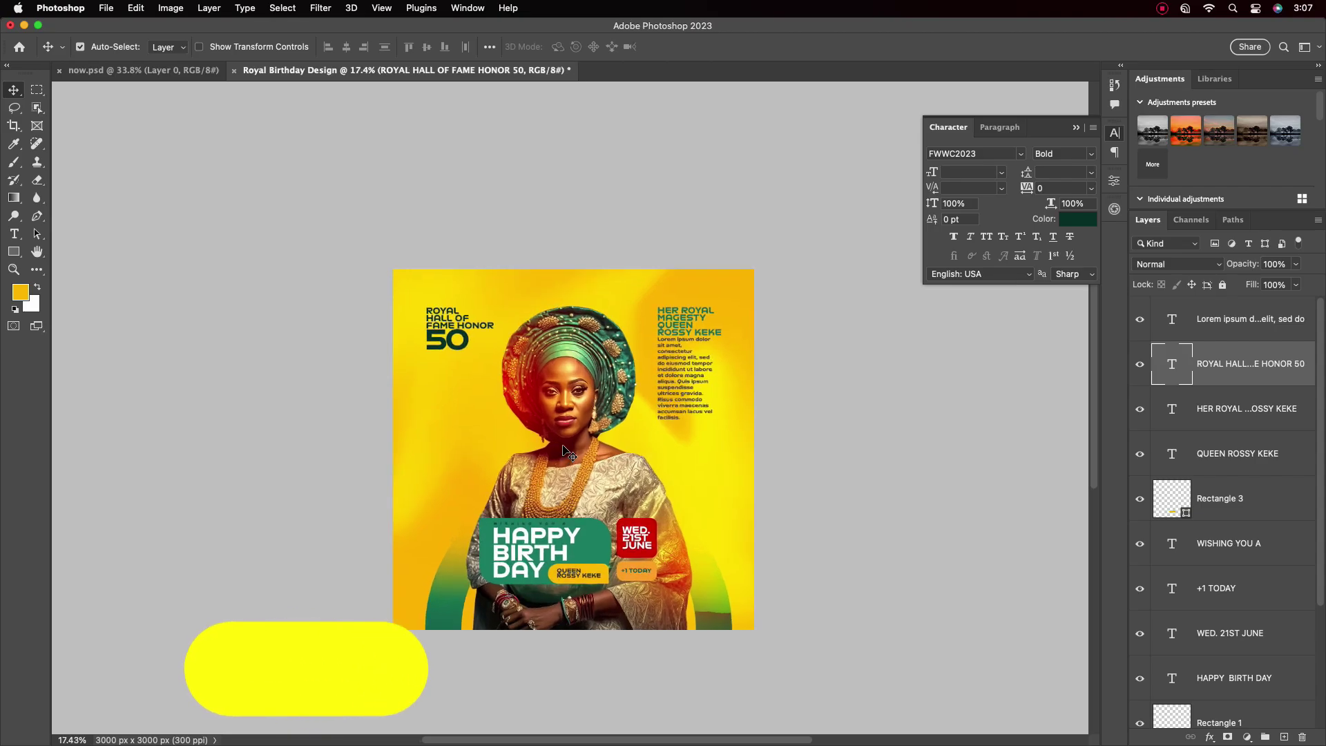
scroll(536, 425, "up", 3)
left_click_drag(1321, 495, 1323, 584)
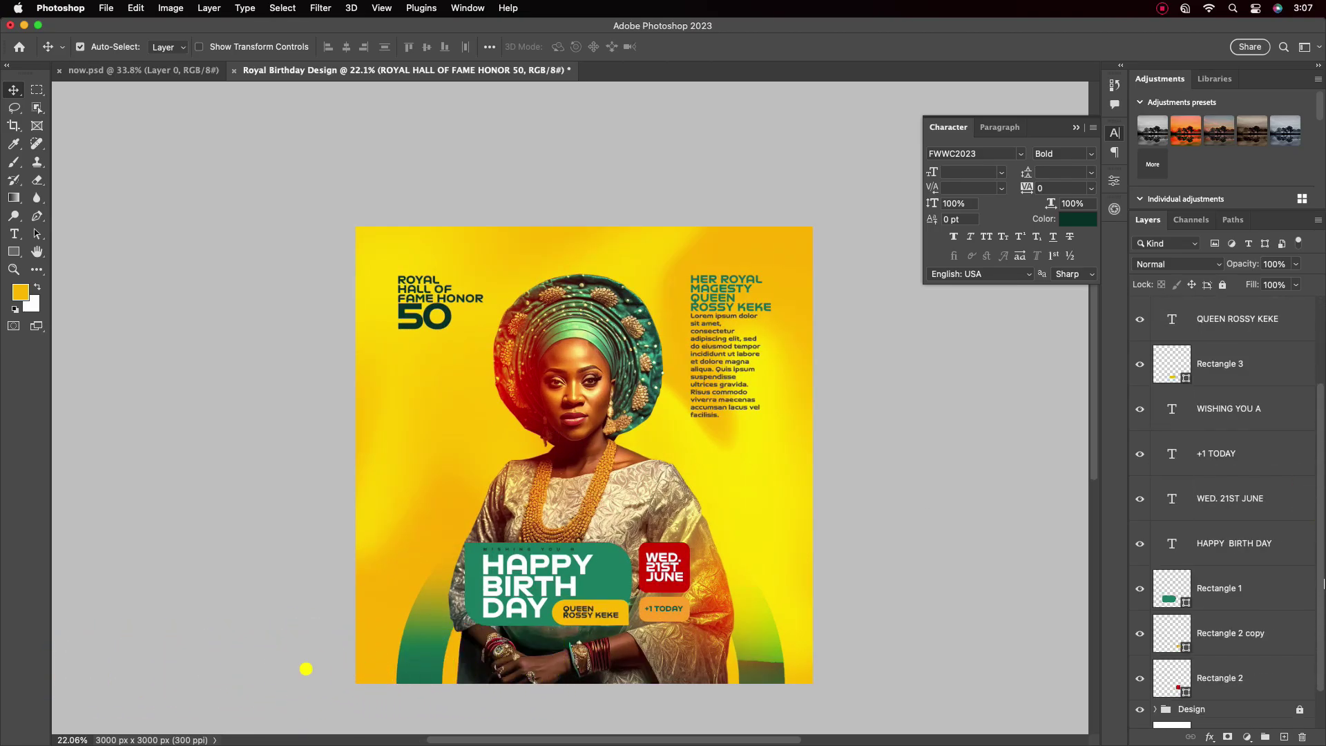
Move Rectangle 3 below HAPPY BIRTH DAY and group the rectangle layers as Shapes
left_click_drag(1250, 375, 1247, 534)
left_click(1220, 677, "shift")
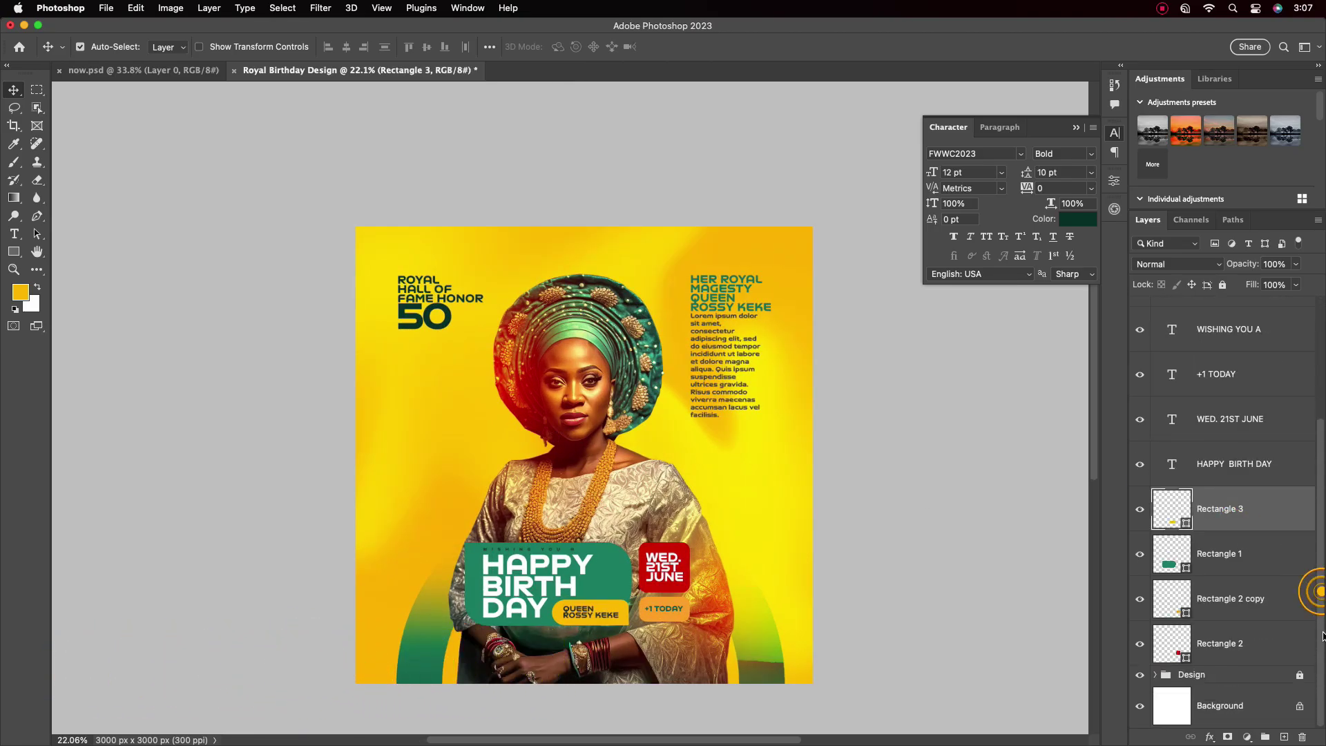
key("super+g")
double_click(1200, 657)
type("sH")
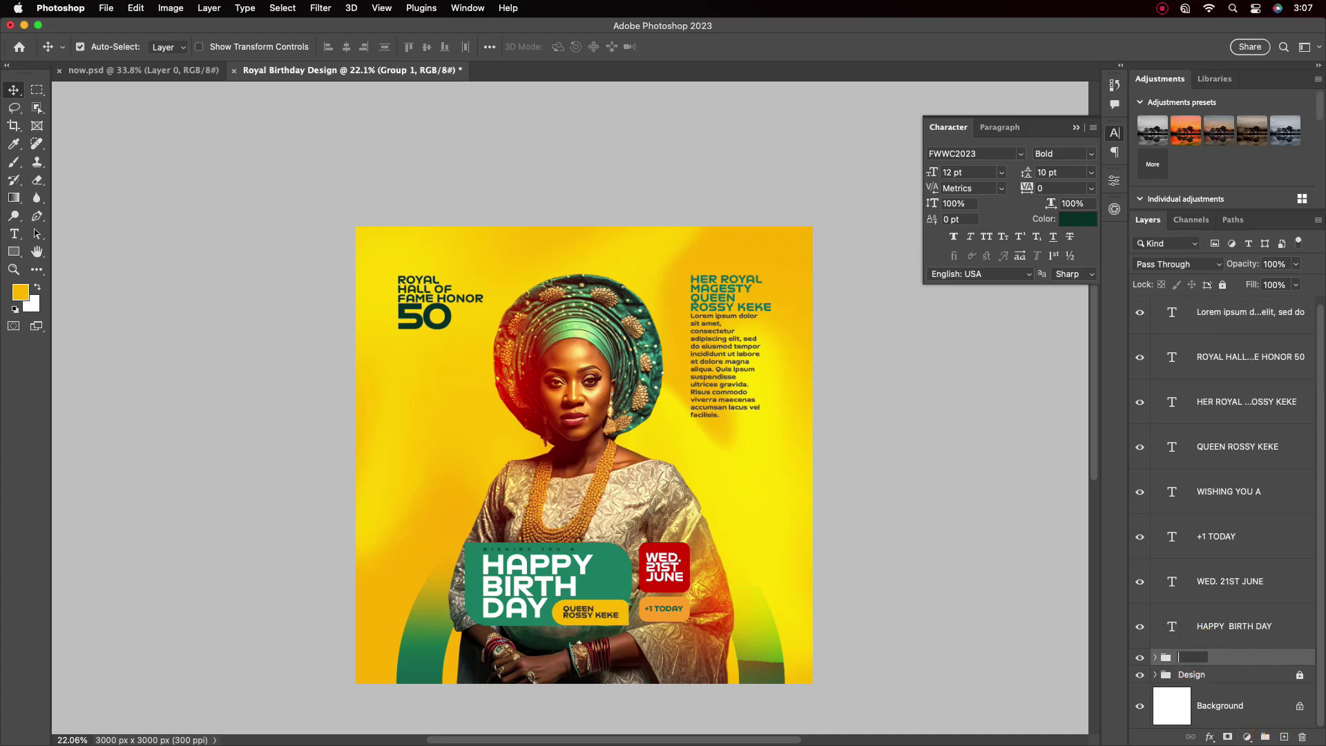
Group all text layers into a group named Text and close the Character panel
left_click(1263, 622)
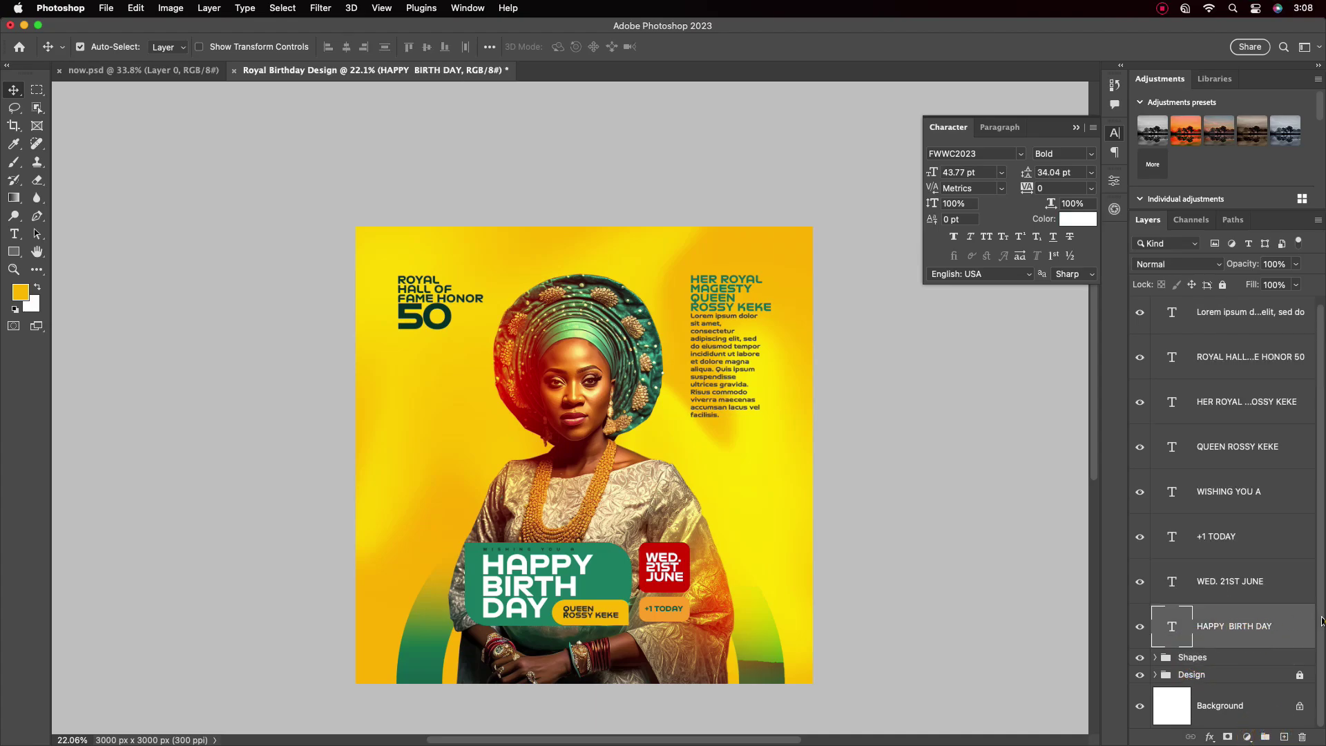
left_click(1237, 318, "shift")
left_click(1268, 738)
double_click(1195, 304)
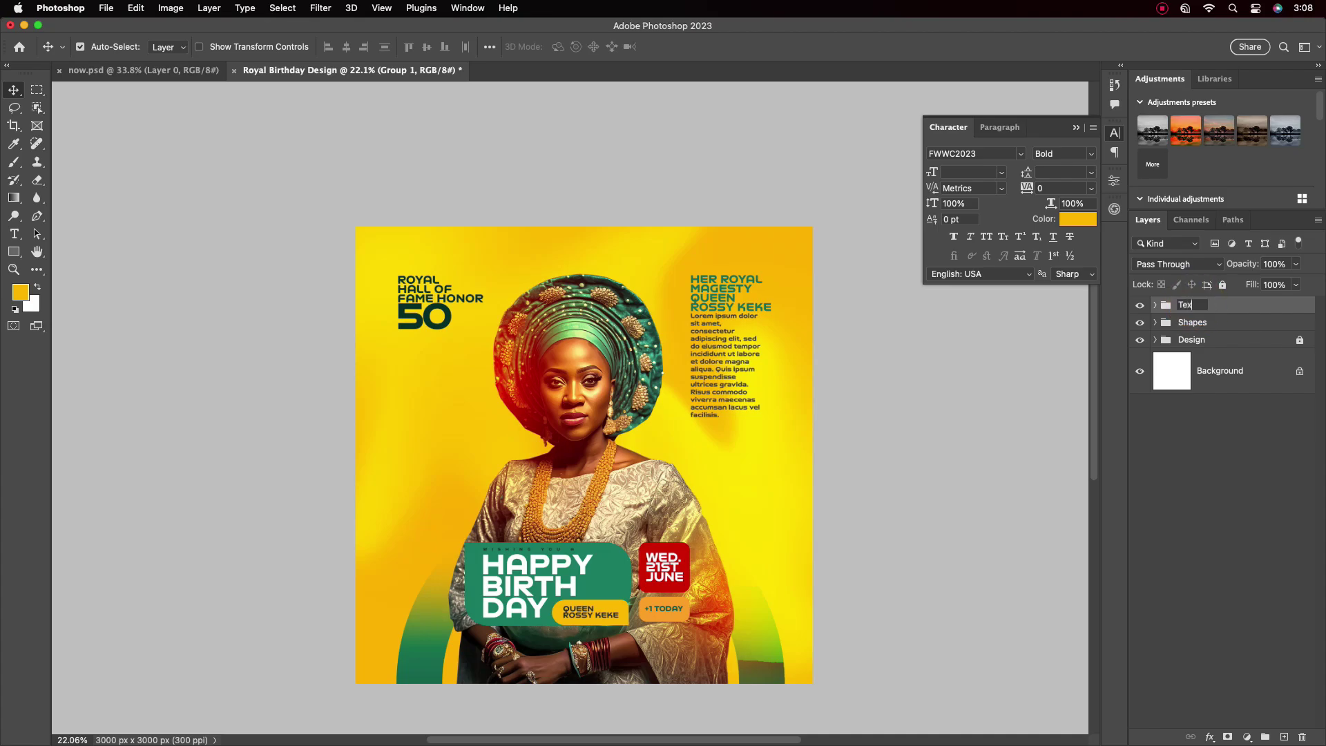
type("Text")
key("Return")
scroll(698, 477, "up", 2)
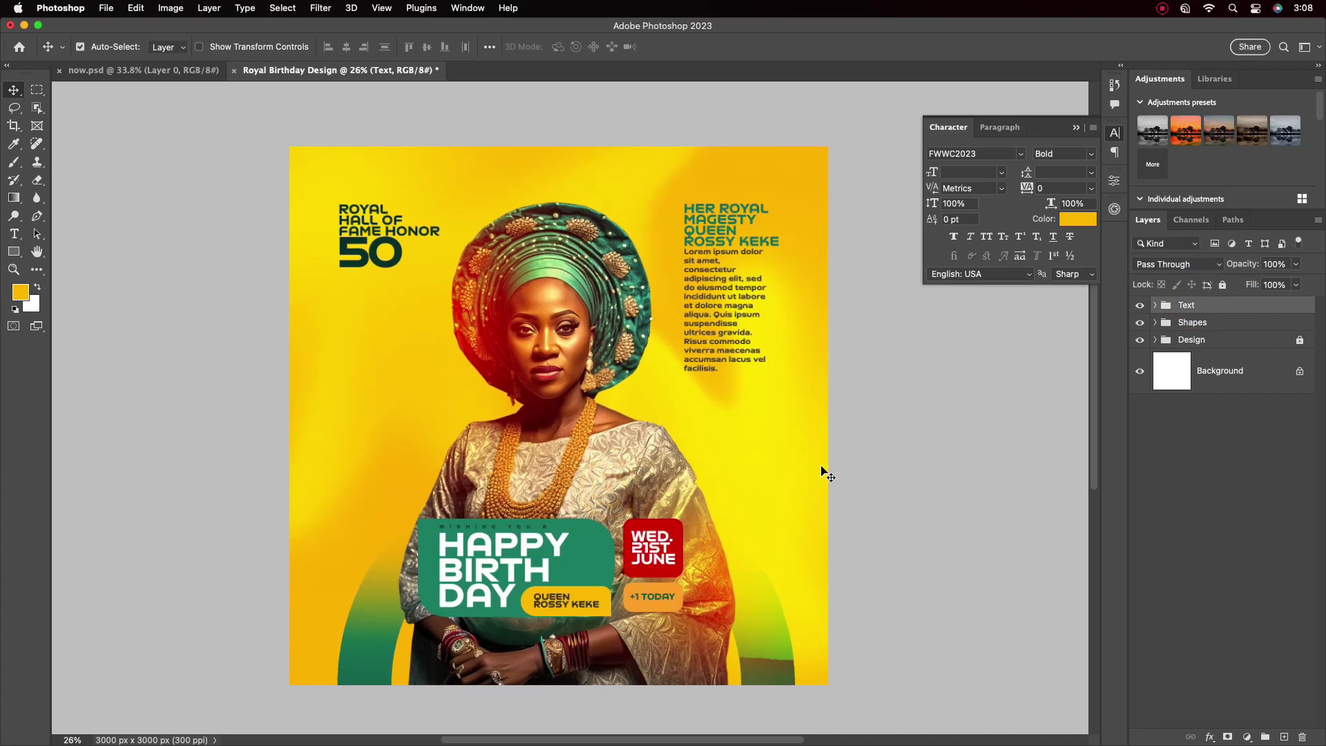
left_click(1077, 128)
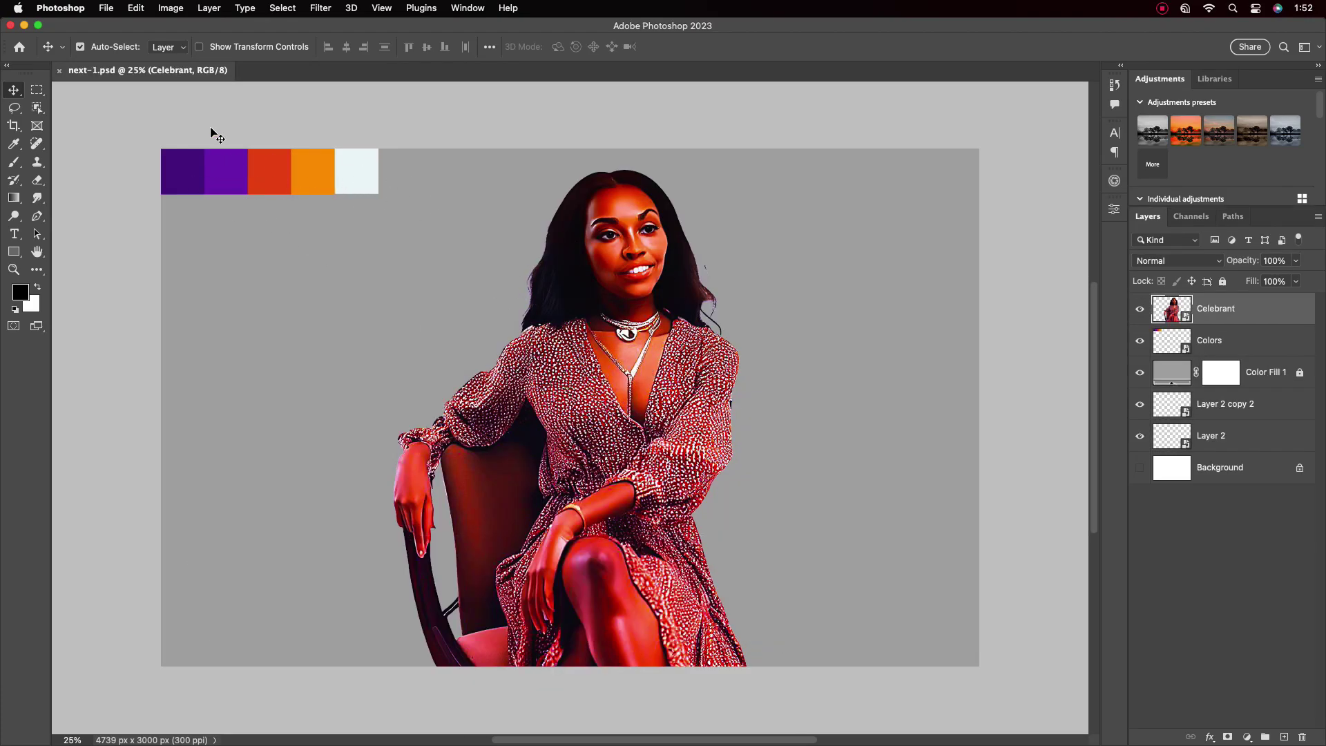
Start a new document of 10 × 10 inches at 300 pixels per inch
left_click(106, 7)
left_click(114, 22)
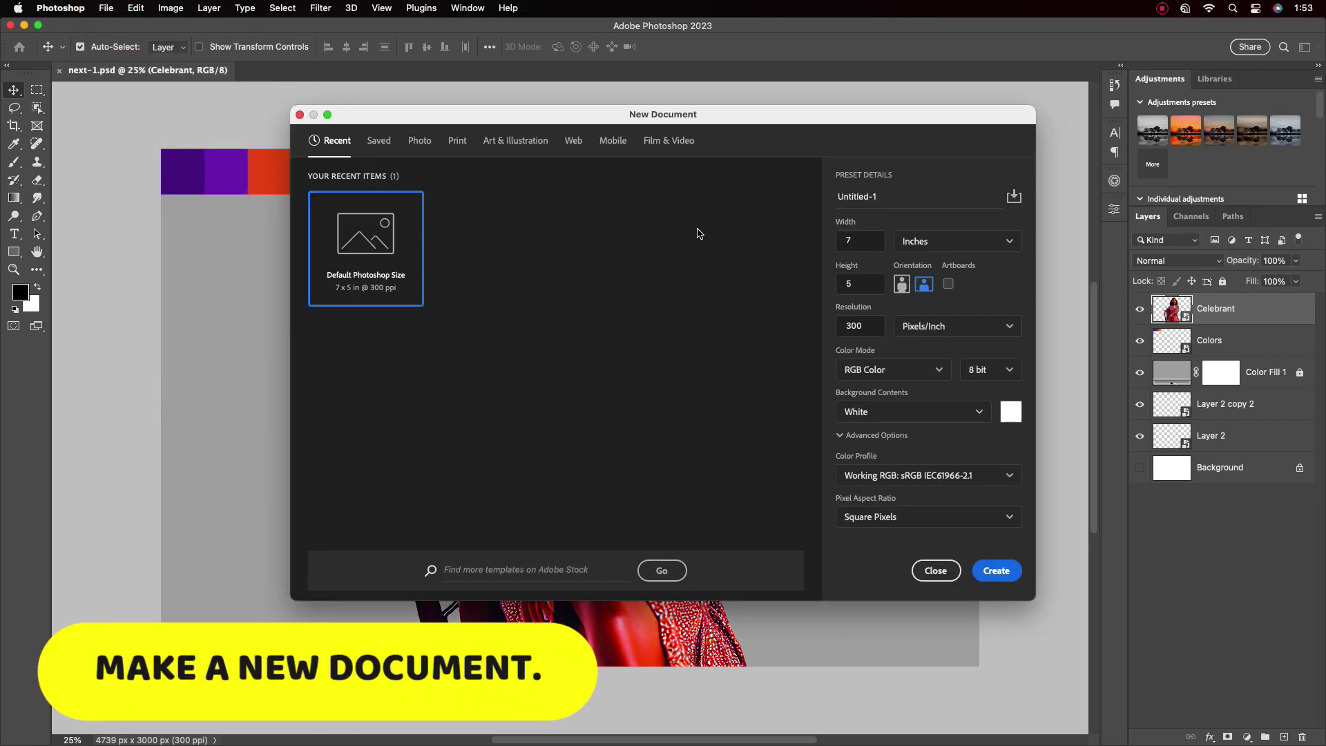
double_click(860, 241)
type("1")
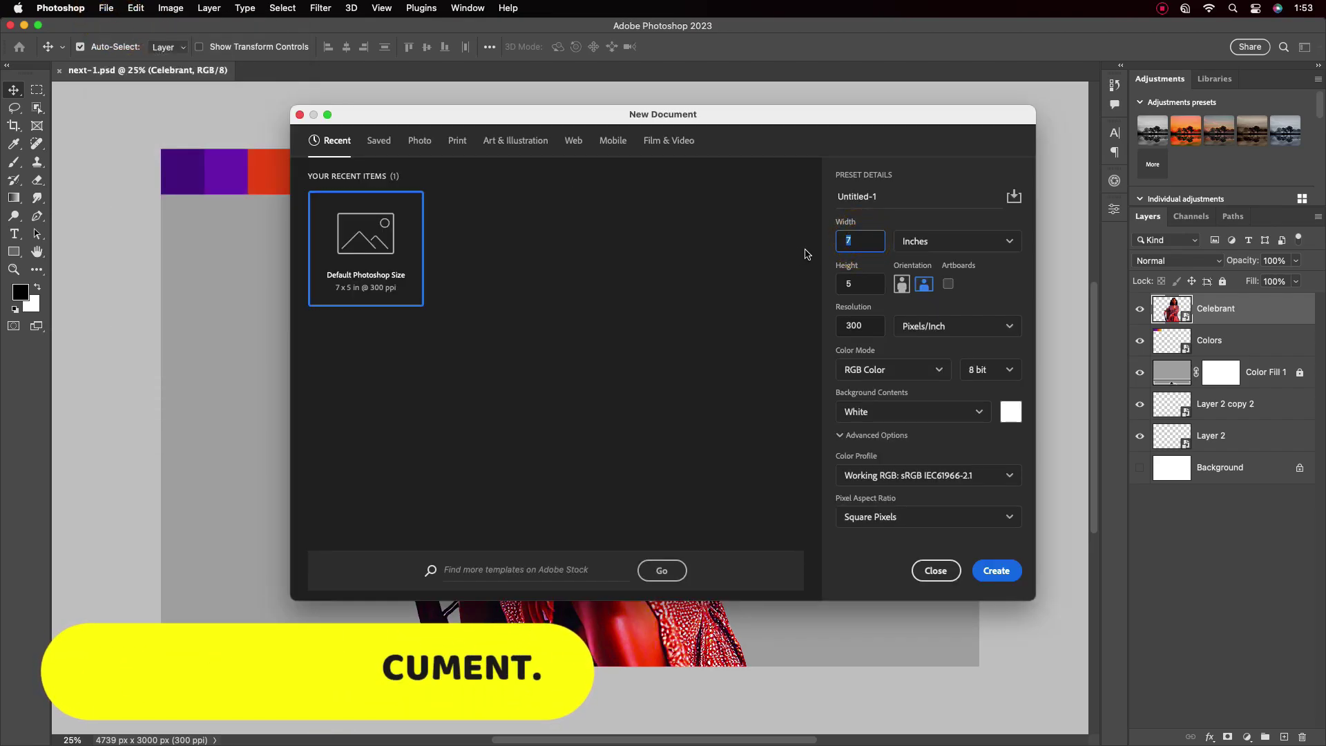
type("0")
key("Tab")
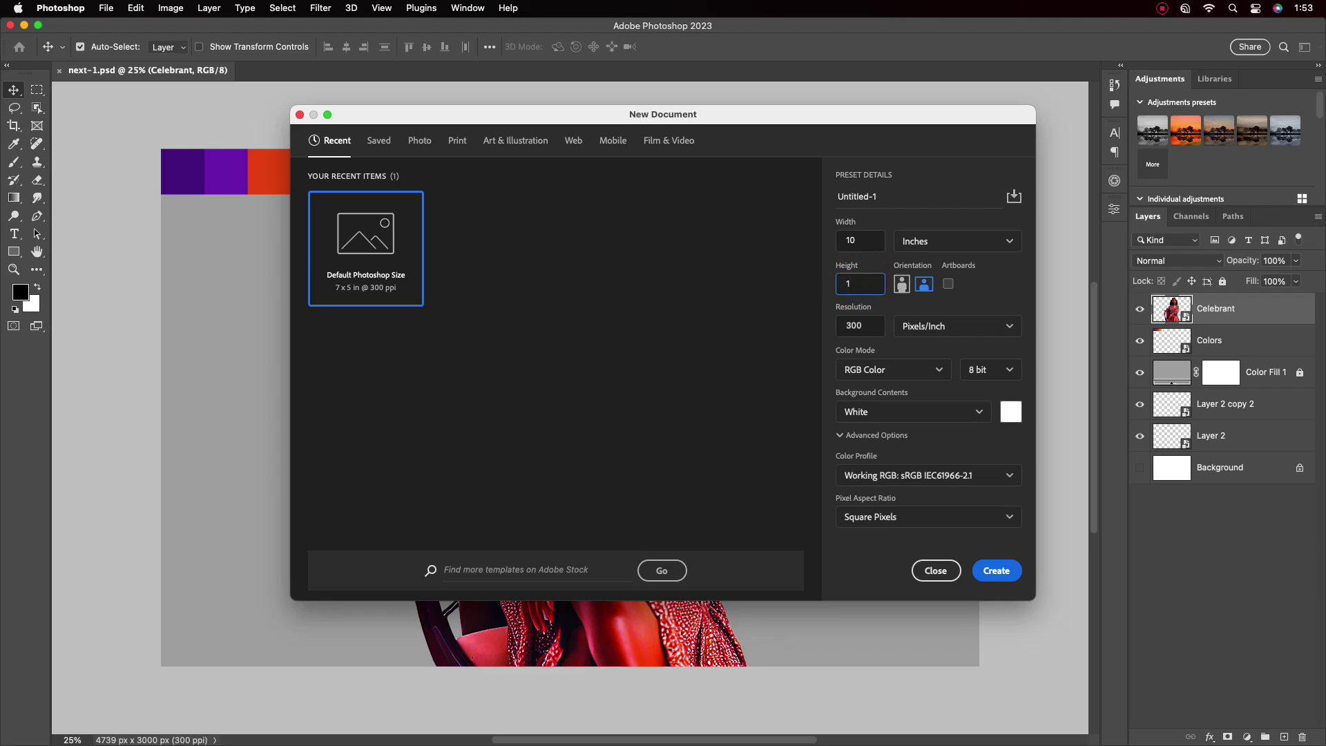
type("10")
left_click(864, 328)
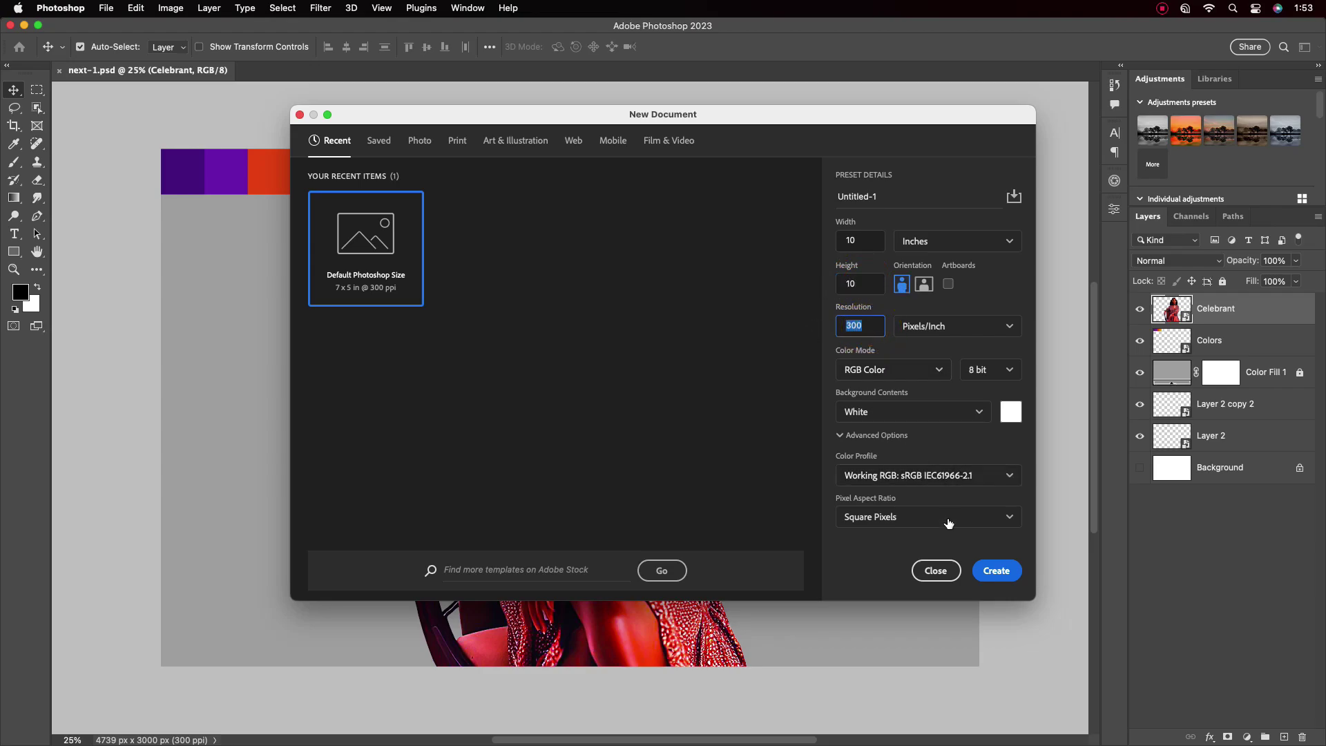
Create the blank poster and bring the Colors swatch layer into it
left_click(995, 571)
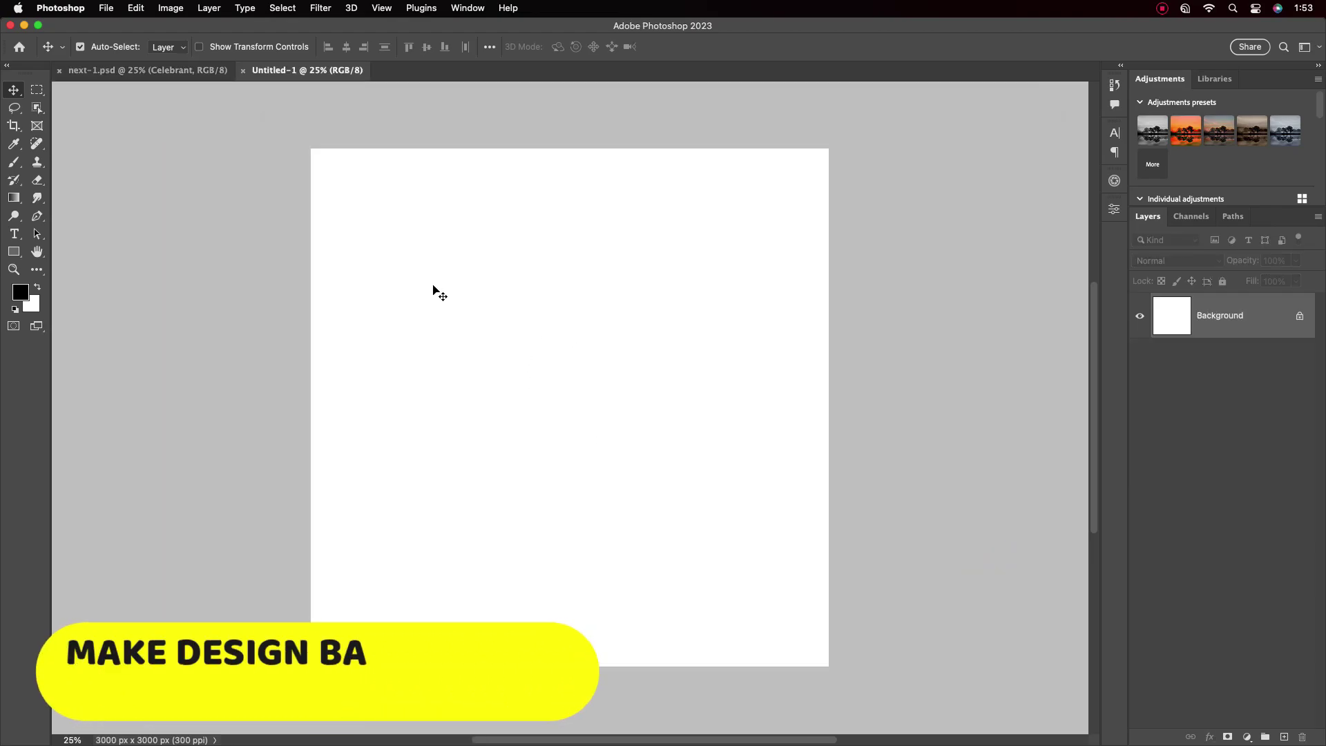
left_click(184, 69)
left_click_drag(1209, 340, 422, 183)
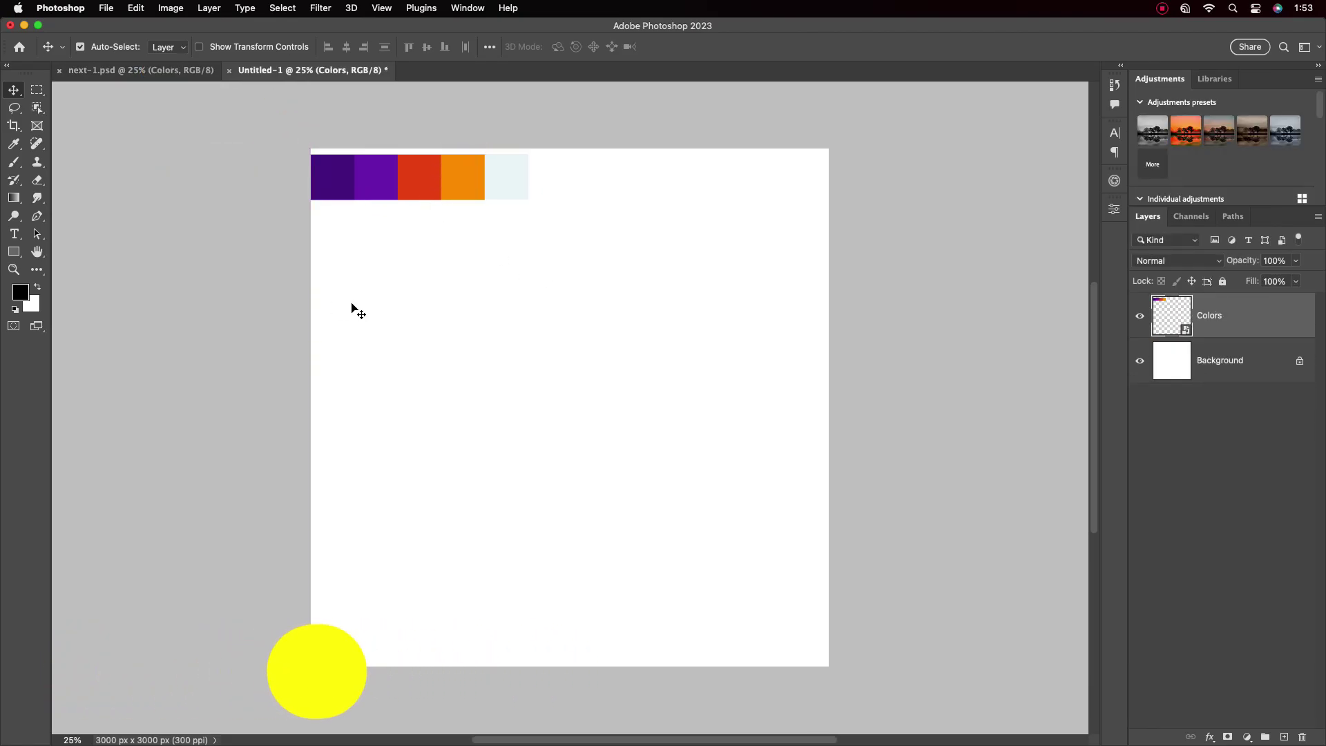
Draw a tall black rectangle, copy it into four stripes and widen them together
key("u")
left_click_drag(645, 140, 690, 679)
key("v")
left_click_drag(663, 311, 728, 380)
left_click_drag(587, 384, 776, 423)
key("super+t")
left_click_drag(650, 433, 627, 423)
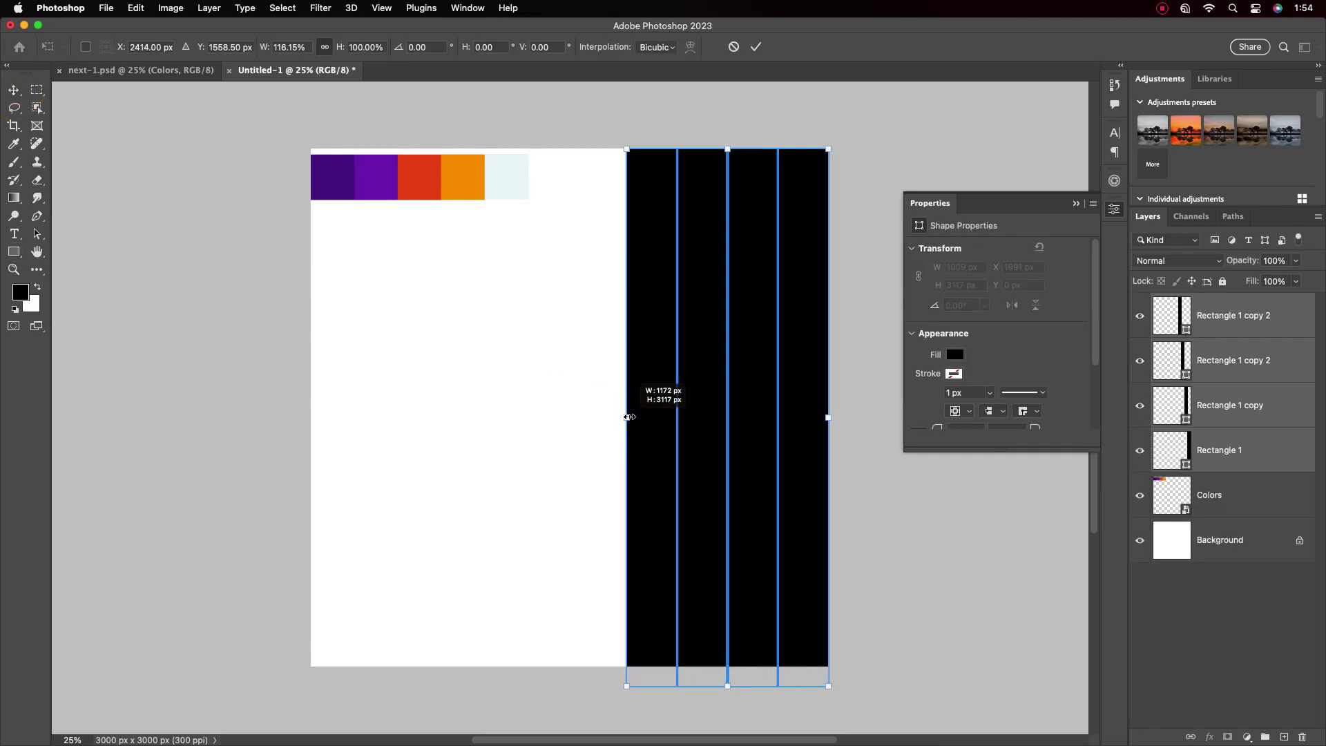
left_click(601, 295)
Fill the first two stripes with the dark purple and purple swatch colours
left_click(1223, 449)
double_click(1172, 450)
left_click(332, 175)
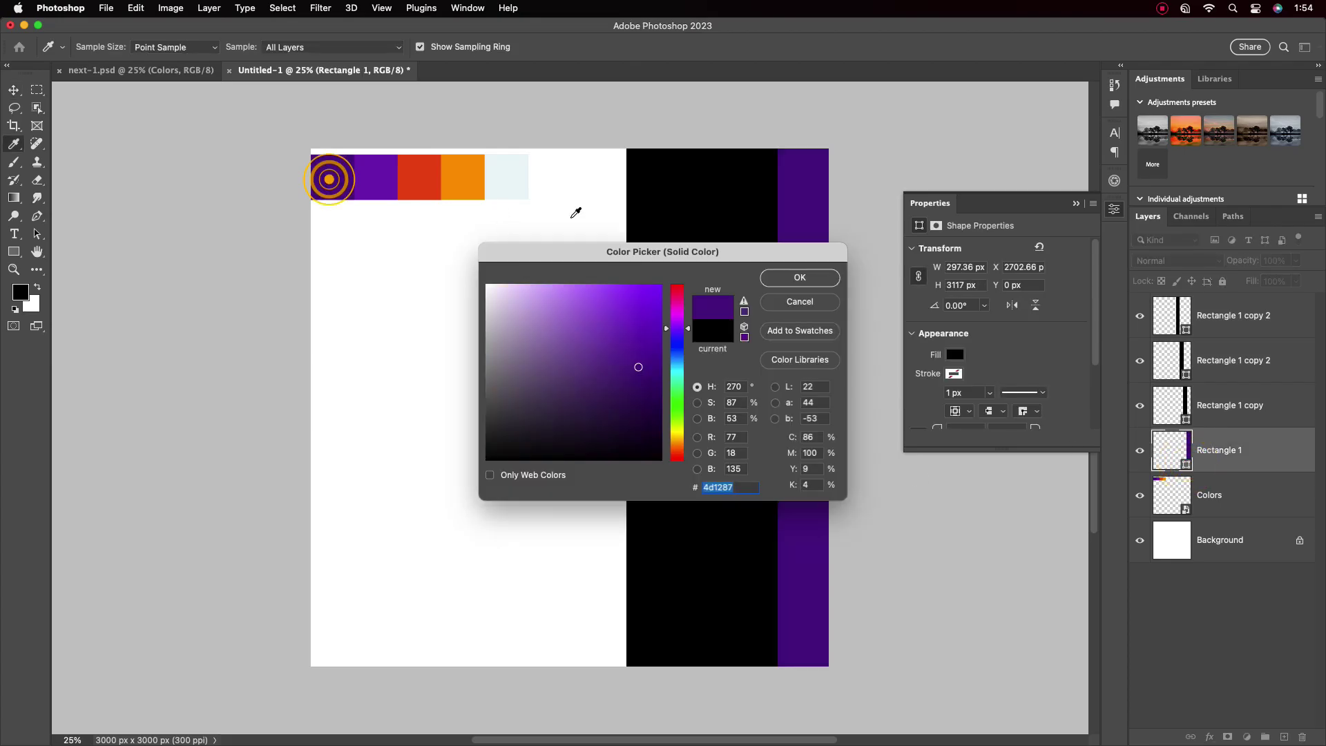
left_click(800, 277)
left_click(1223, 405)
double_click(1173, 405)
left_click(376, 177)
left_click(800, 277)
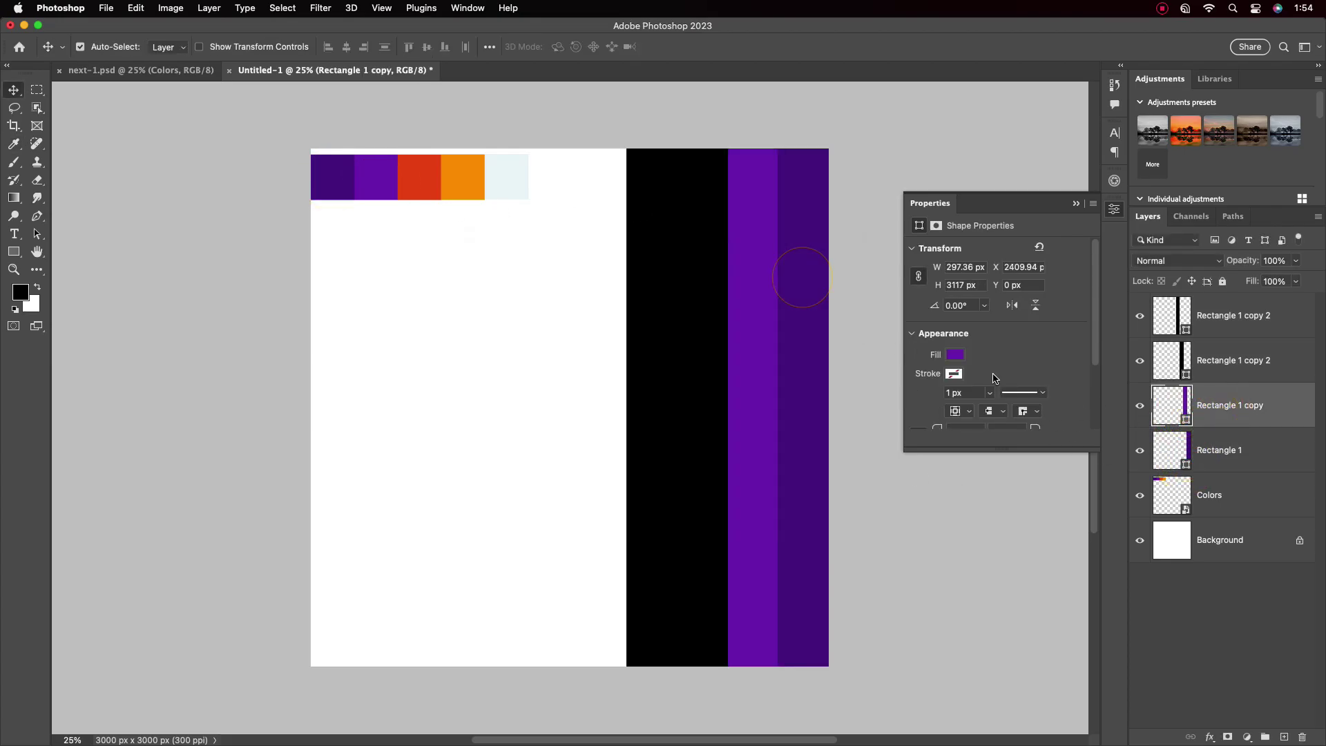
Fill the remaining two stripes with the red and orange swatch colours
left_click(1222, 360)
double_click(1172, 360)
left_click(420, 177)
left_click(800, 277)
left_click(1232, 325)
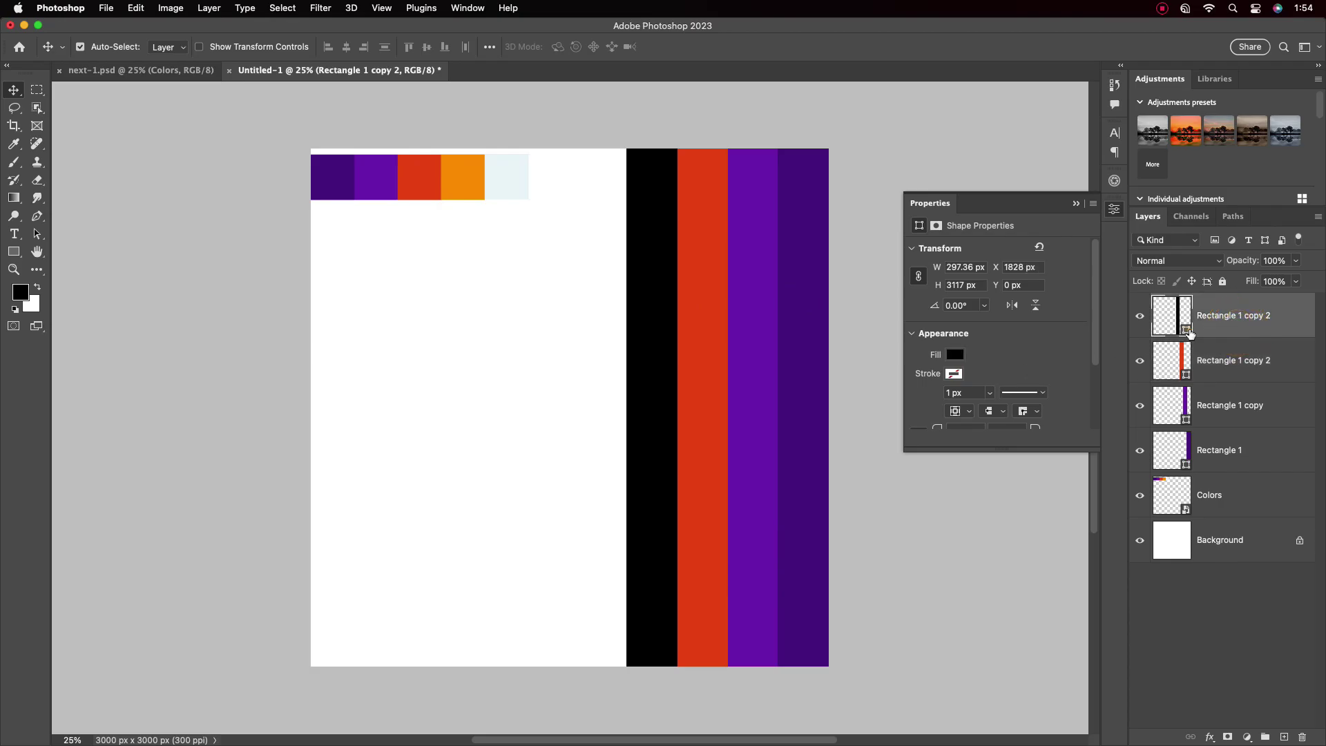
double_click(1172, 315)
left_click(463, 177)
left_click(800, 278)
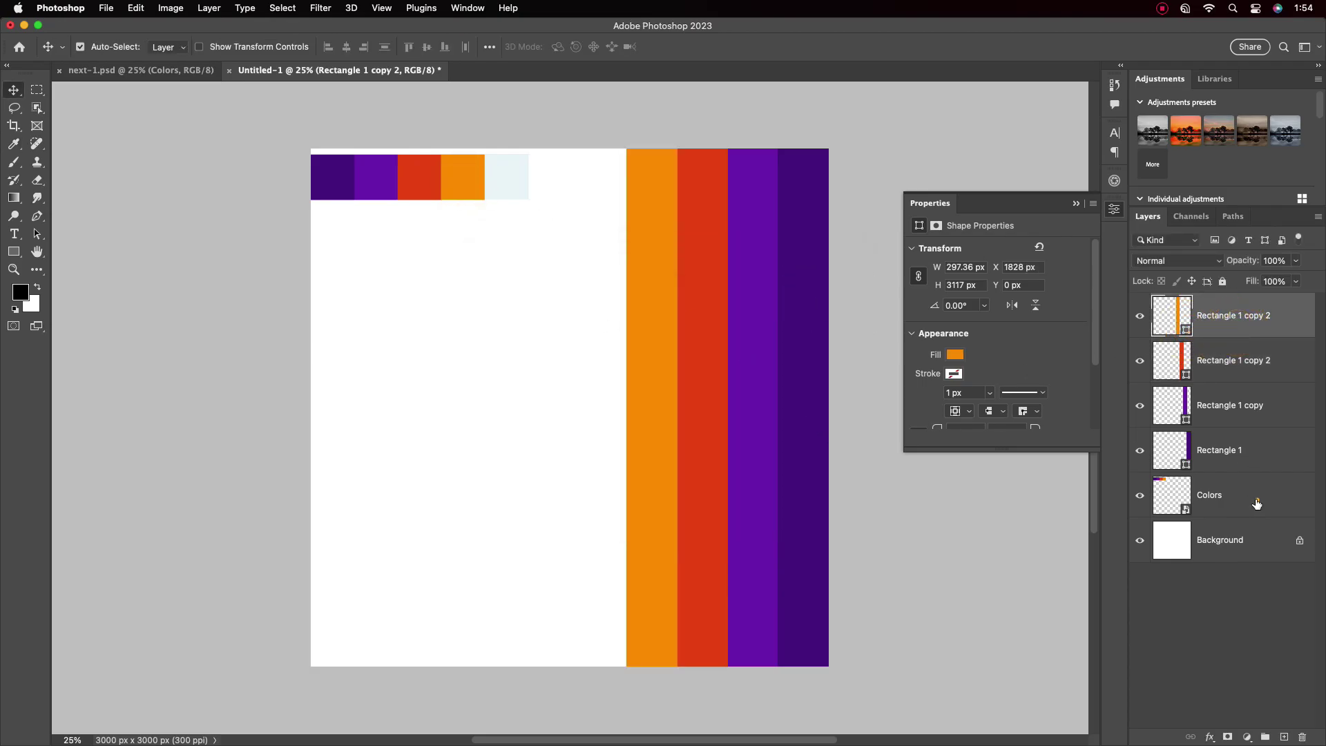
Add a Solid Color fill layer in the pale swatch colour as the backdrop
left_click(1257, 504)
left_click(1237, 542)
left_click(1247, 738)
left_click(1175, 423)
left_click(508, 177)
left_click(791, 279)
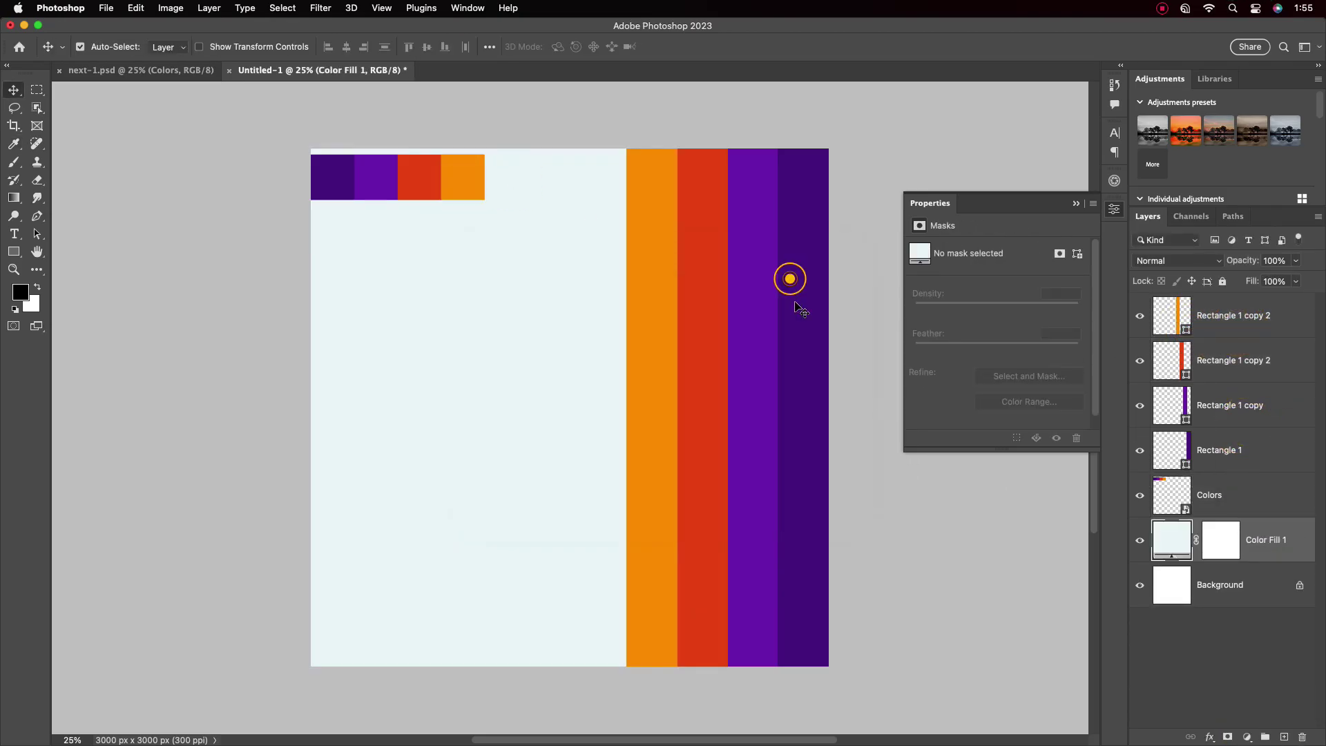
Hide the Colors strip and group it with the stripes and fill as 'BG'
left_click(1140, 495)
left_click(1249, 488)
left_click(1233, 315)
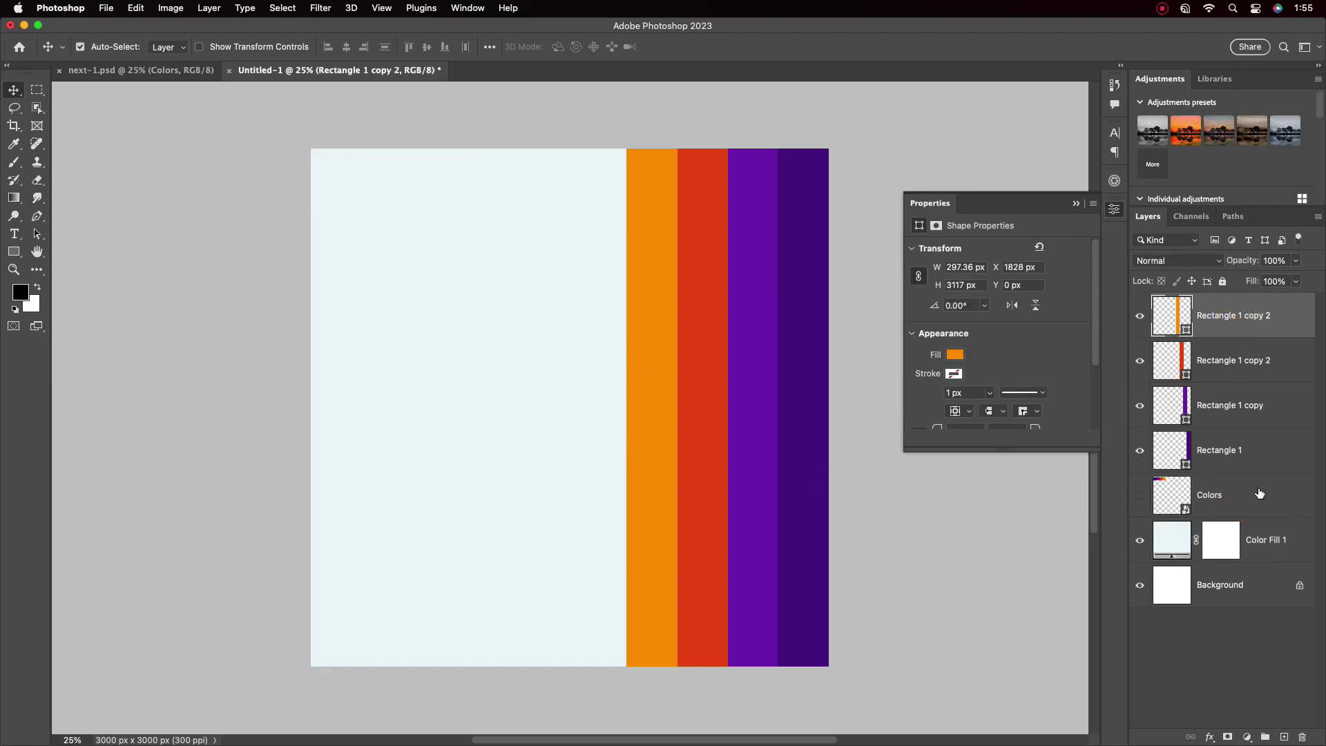
left_click(1236, 540, "shift")
key("super+g")
double_click(1190, 302)
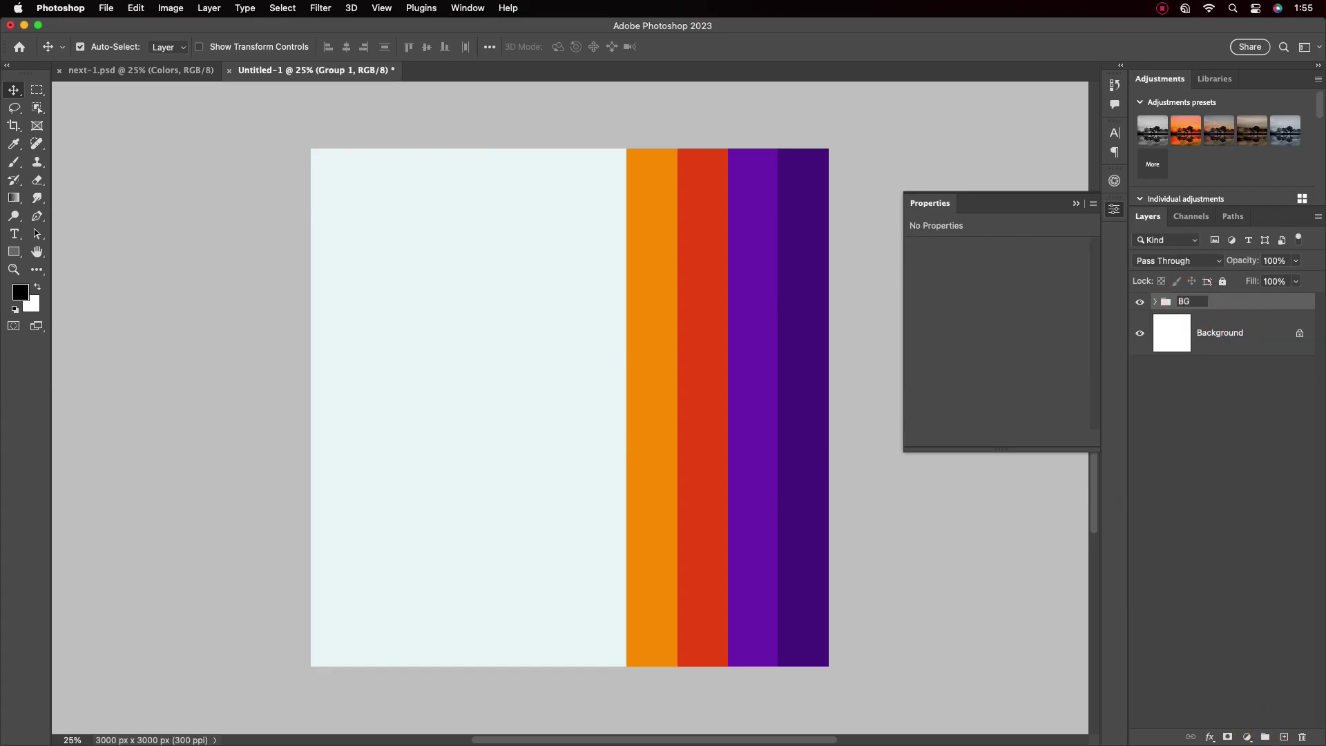
type("BG")
key("Return")
left_click(141, 70)
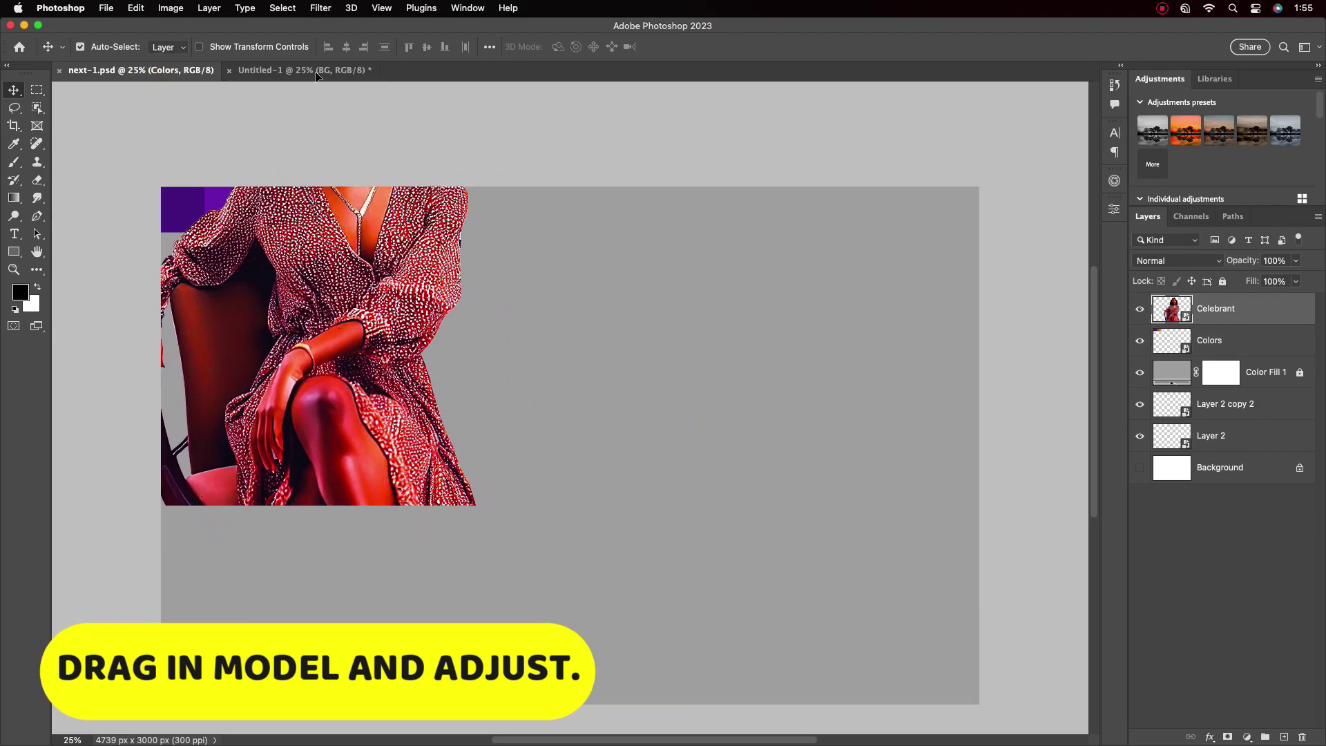
Drag the Celebrant photo into the poster, scale it to about 76% and place it lower right
left_click_drag(316, 76, 580, 387)
key("super+t")
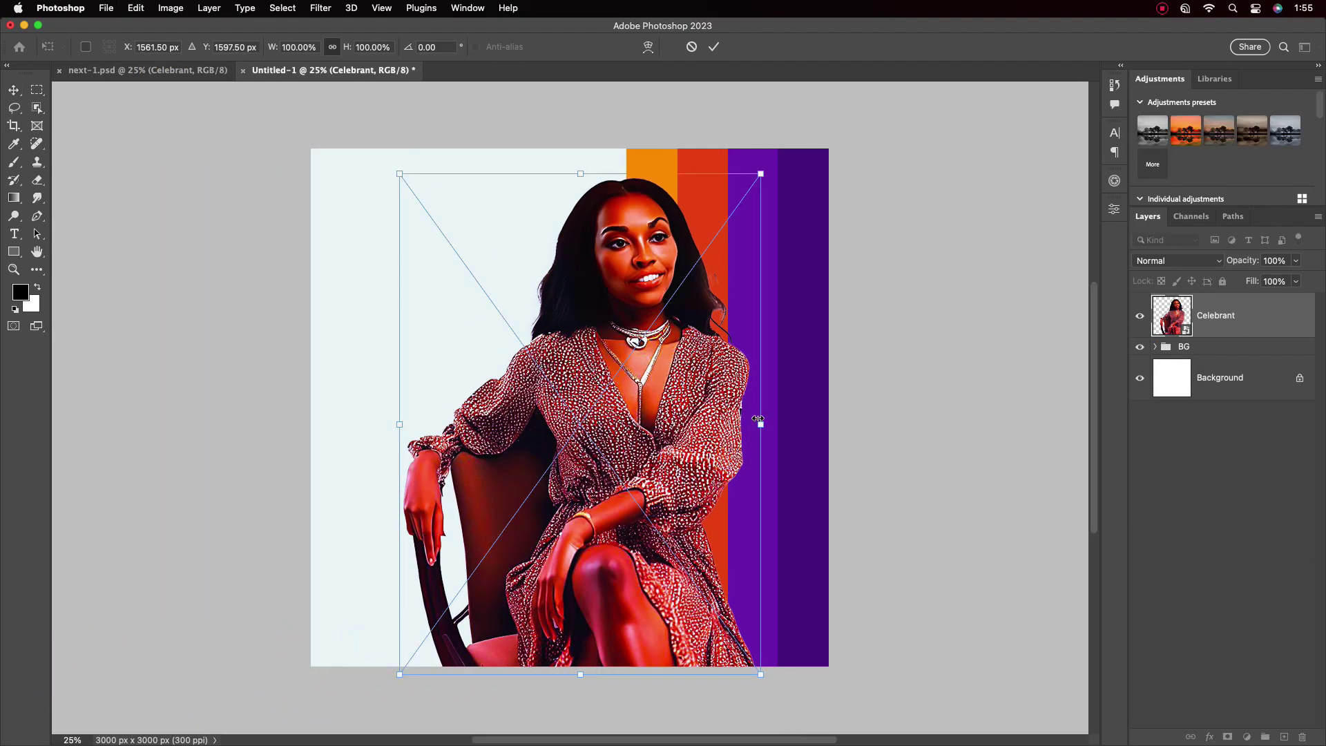
mouse_move(759, 419)
left_mouse_down()
mouse_move(675, 379)
mouse_move(736, 428)
left_mouse_up()
left_click_drag(488, 484, 467, 491)
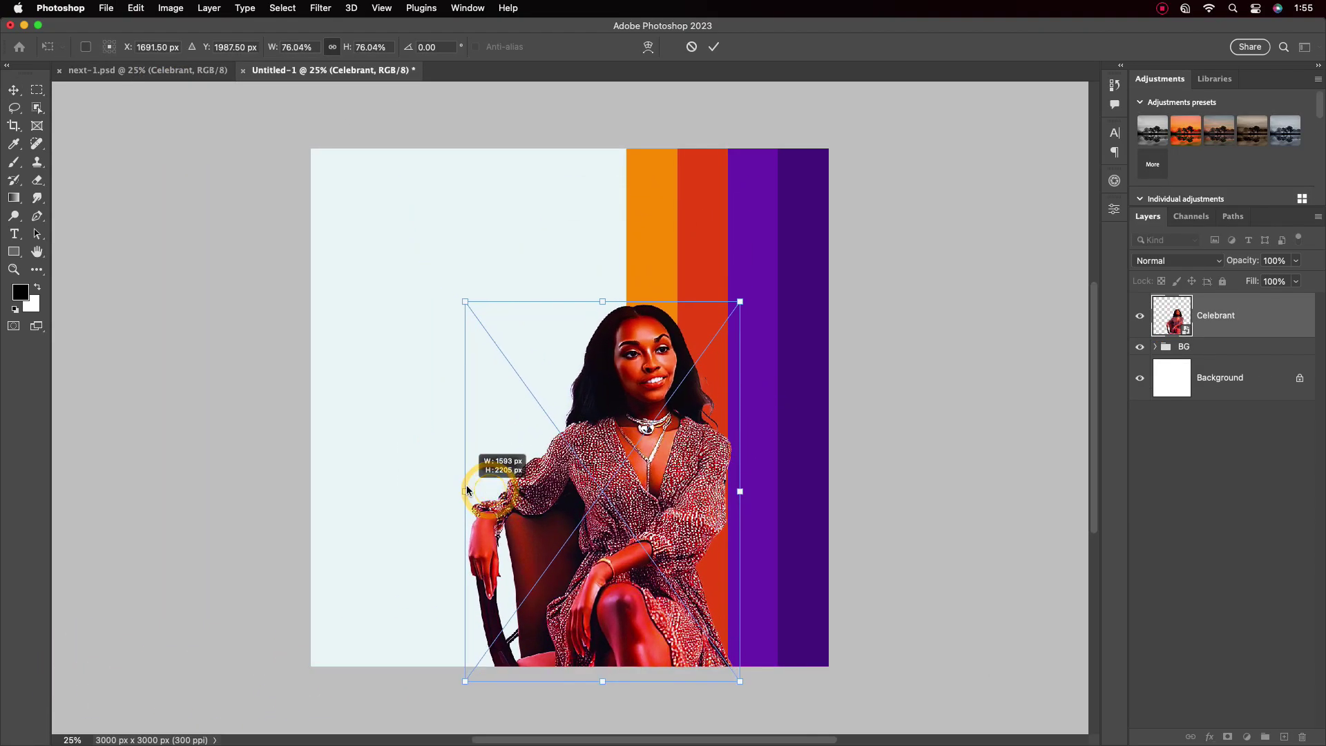
left_click_drag(590, 540, 614, 525)
left_click(714, 46)
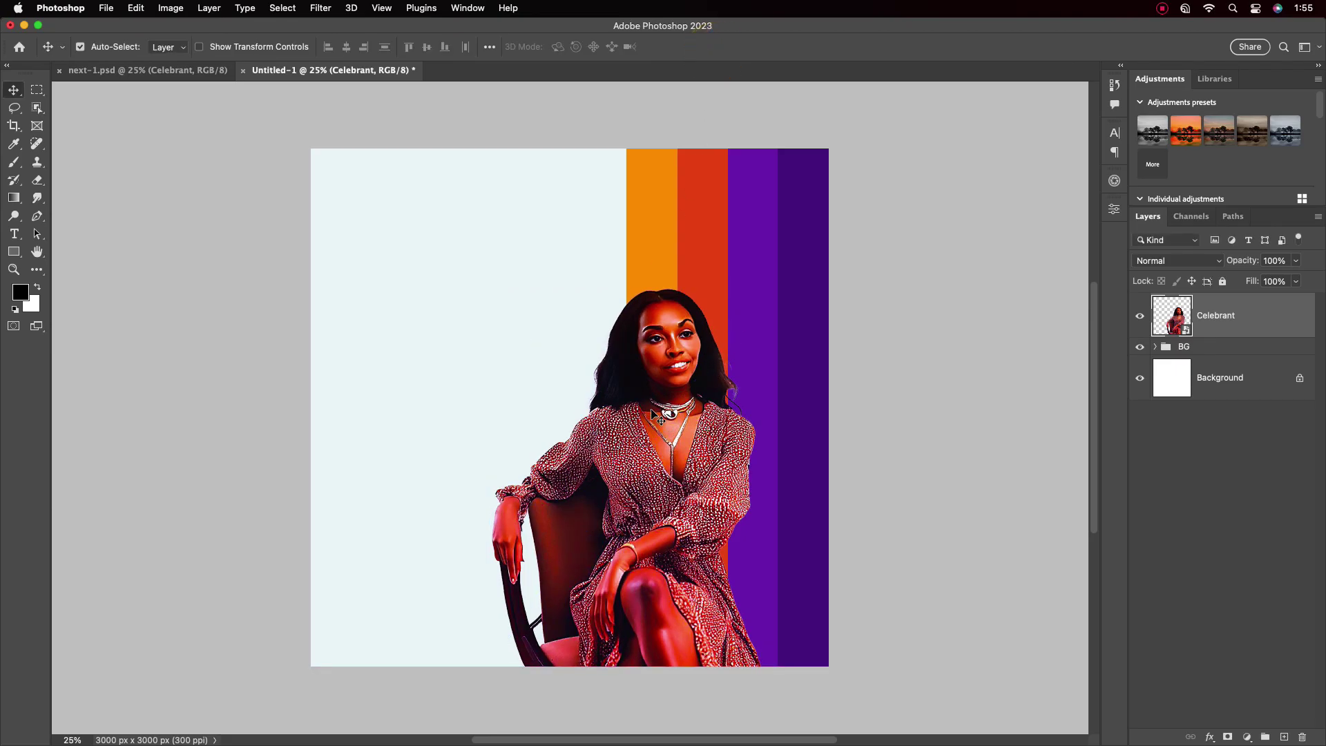
scroll(653, 402, "up", 2)
Type 'birth' on the poster's left side and set it to 60 pt
left_click(14, 233)
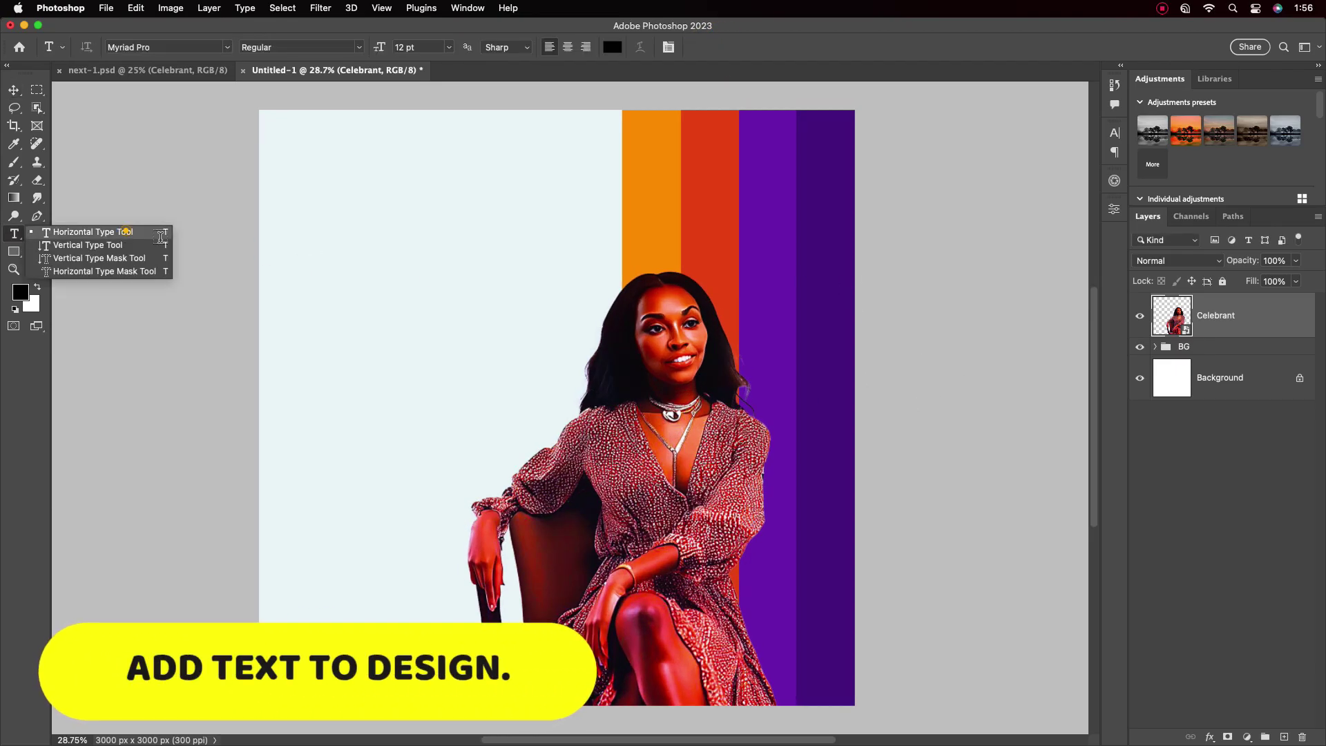
left_click(83, 229)
left_click(351, 249)
type("birth")
left_click(14, 89)
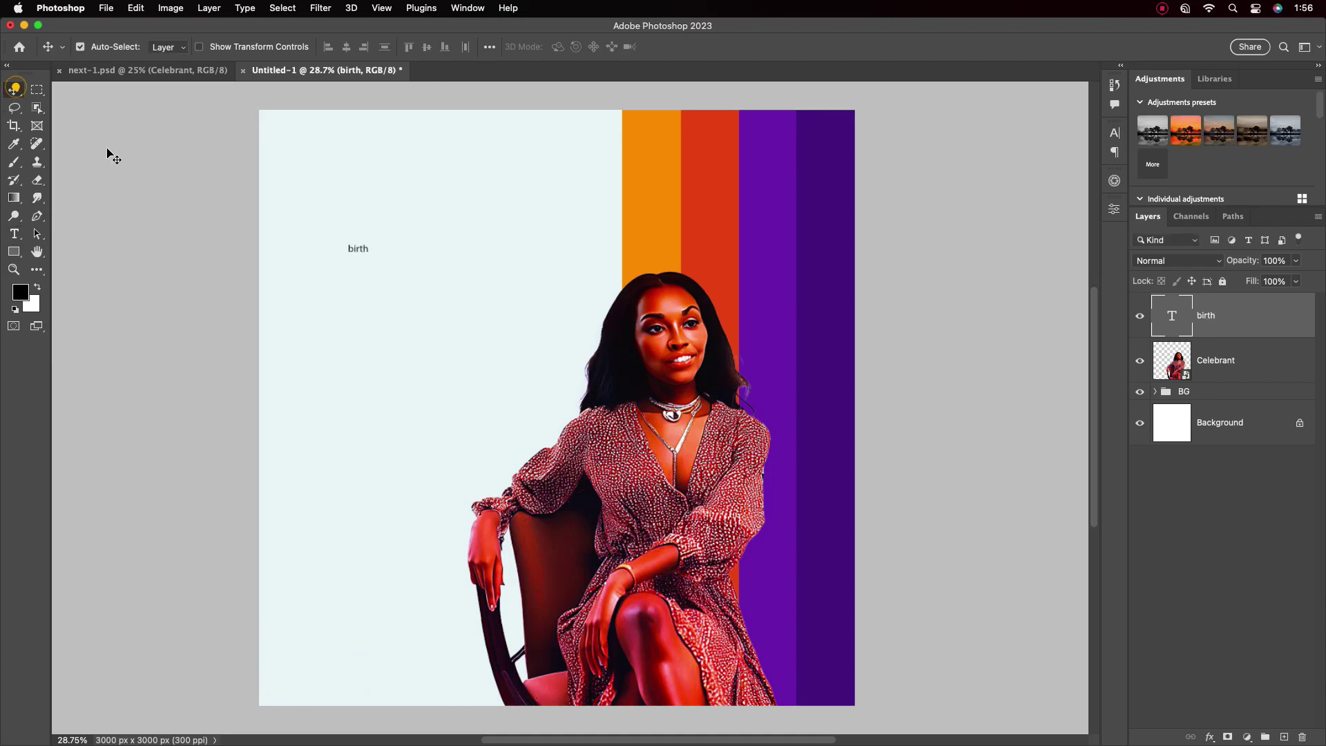
left_click(1115, 132)
left_click(1002, 172)
left_click(965, 418)
Duplicate the birth text onto a line below and change it to 'day'
double_click(405, 242)
left_click_drag(405, 242, 406, 301)
key("super+a")
type("day")
key("super+Return")
Set both title words to UEFA Playstrong Bold with -50 tracking
key("v")
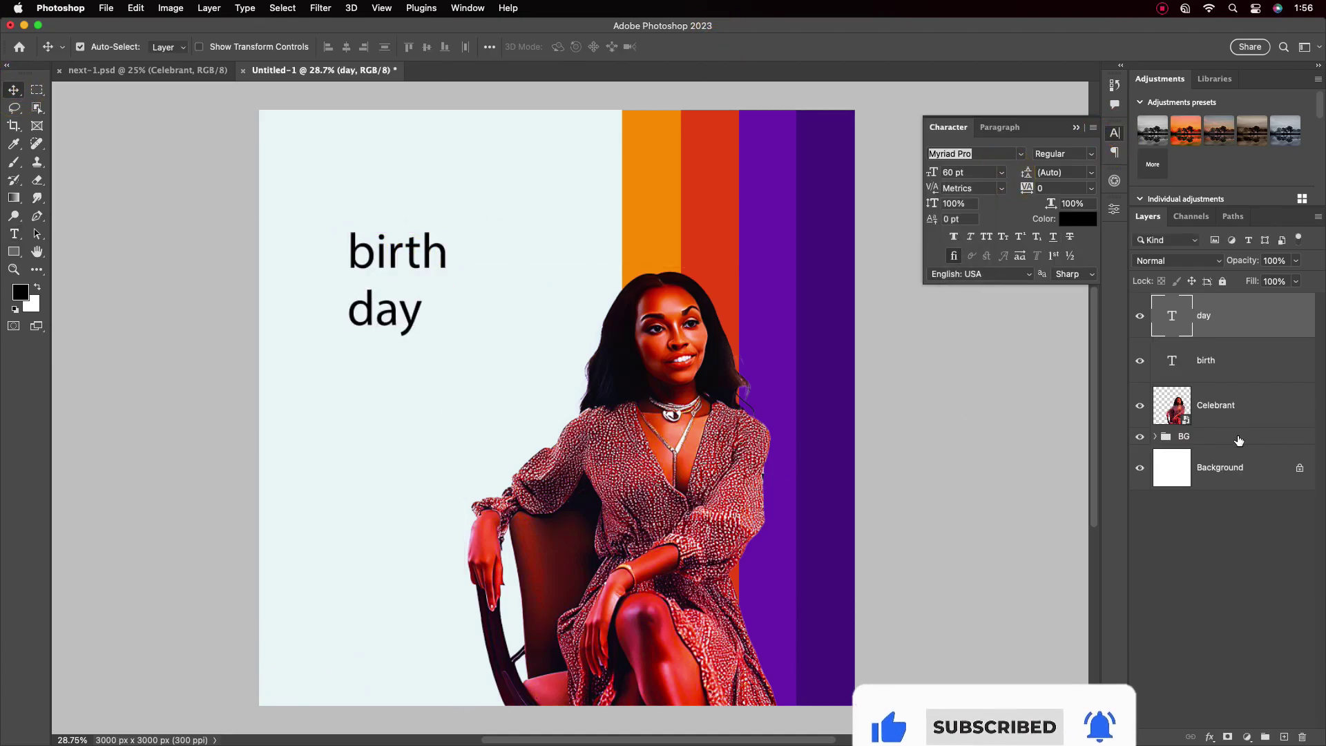
left_click(479, 225)
left_click(1204, 316)
left_click(1206, 360, "shift")
left_click(974, 153)
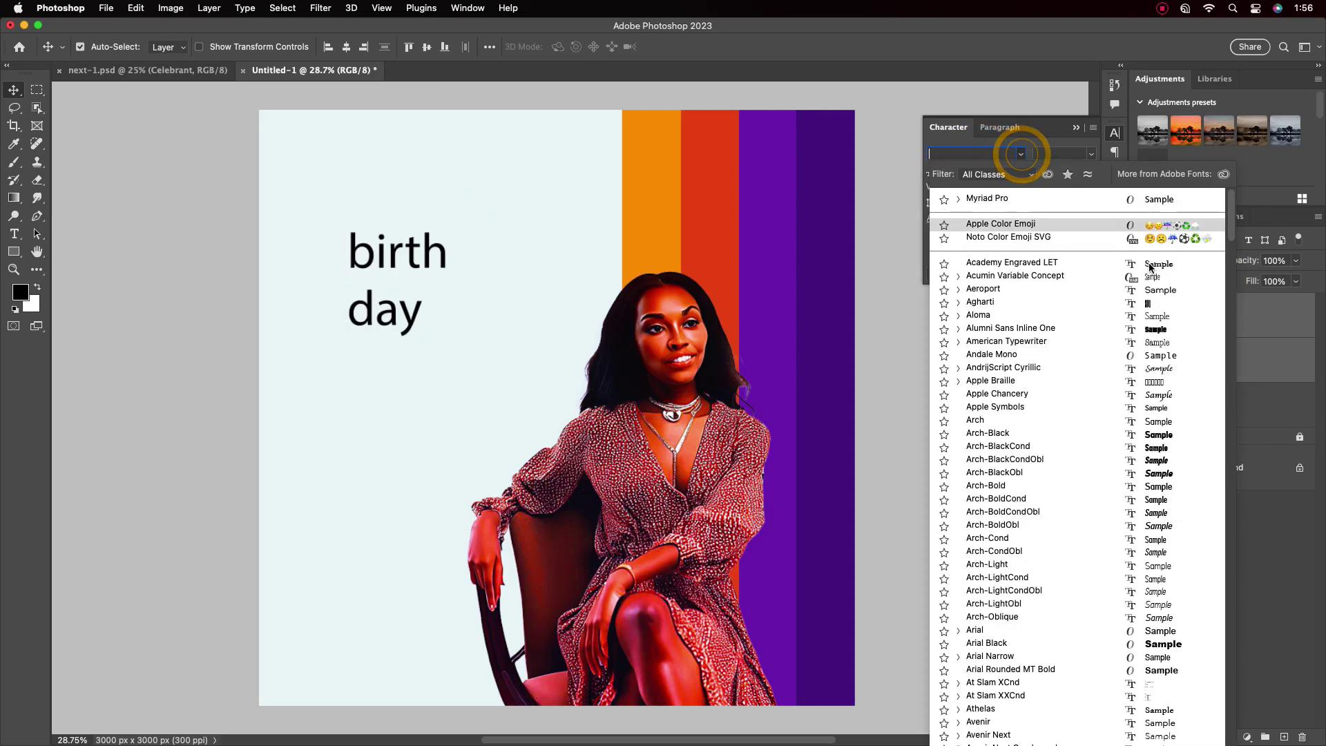
left_click_drag(1231, 207, 1257, 694)
scroll(1052, 486, "up", 10)
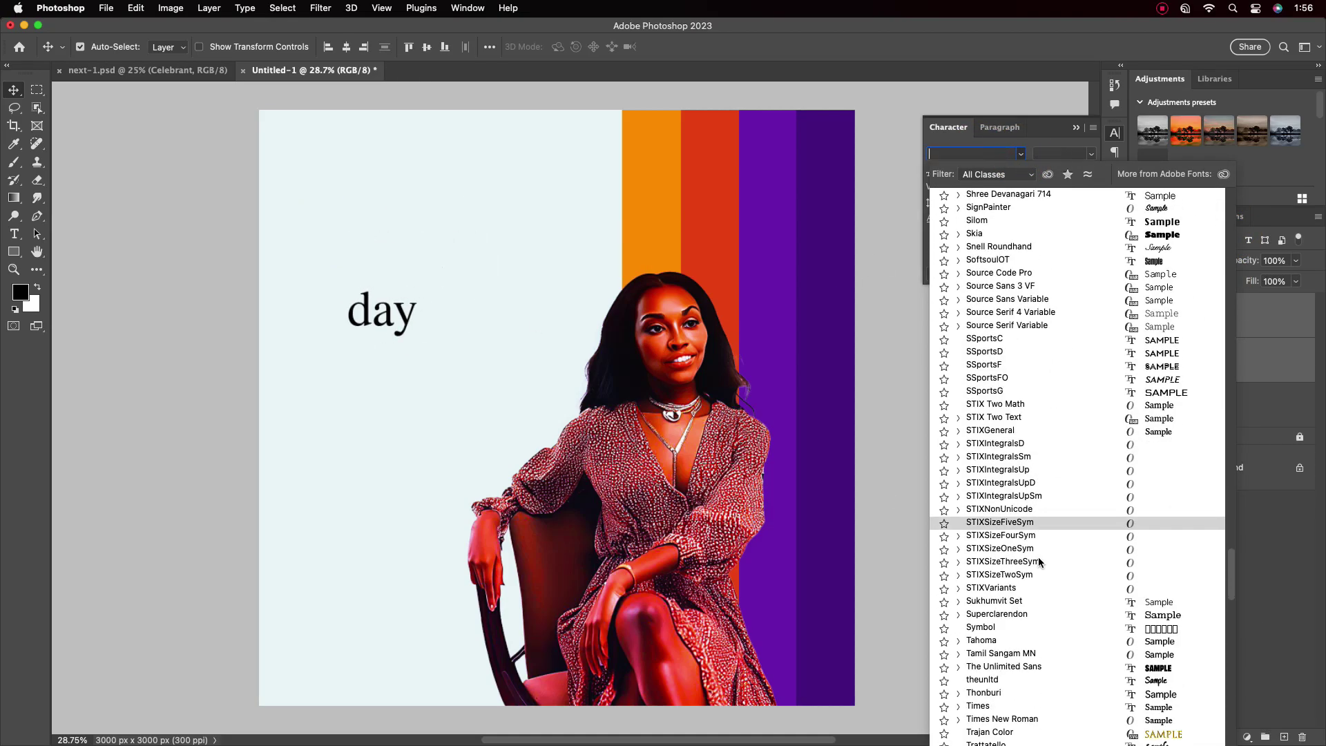
left_click(969, 655)
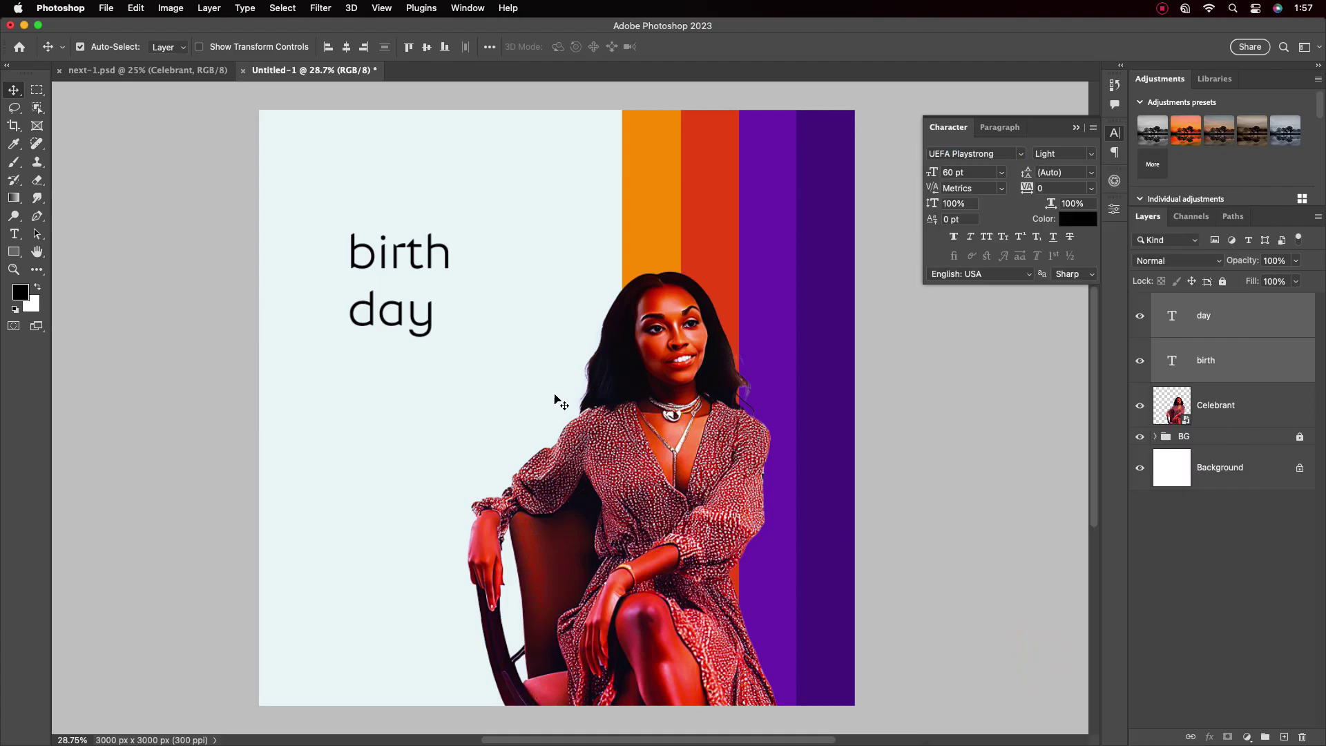
left_click(1075, 154)
left_click(1062, 176)
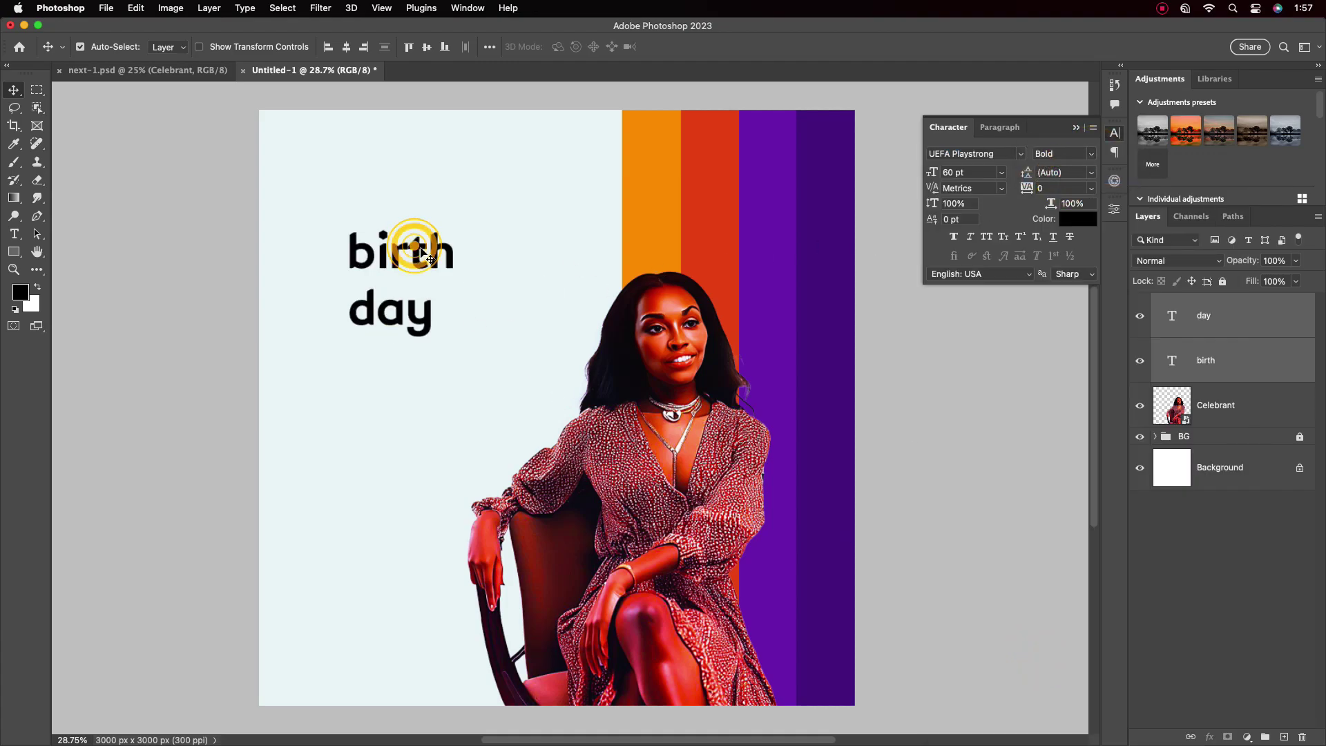
left_click(1091, 189)
left_click(1057, 228)
Enlarge 'birth' and 'day', overlap them and position the title above the woman's head
key("super+t")
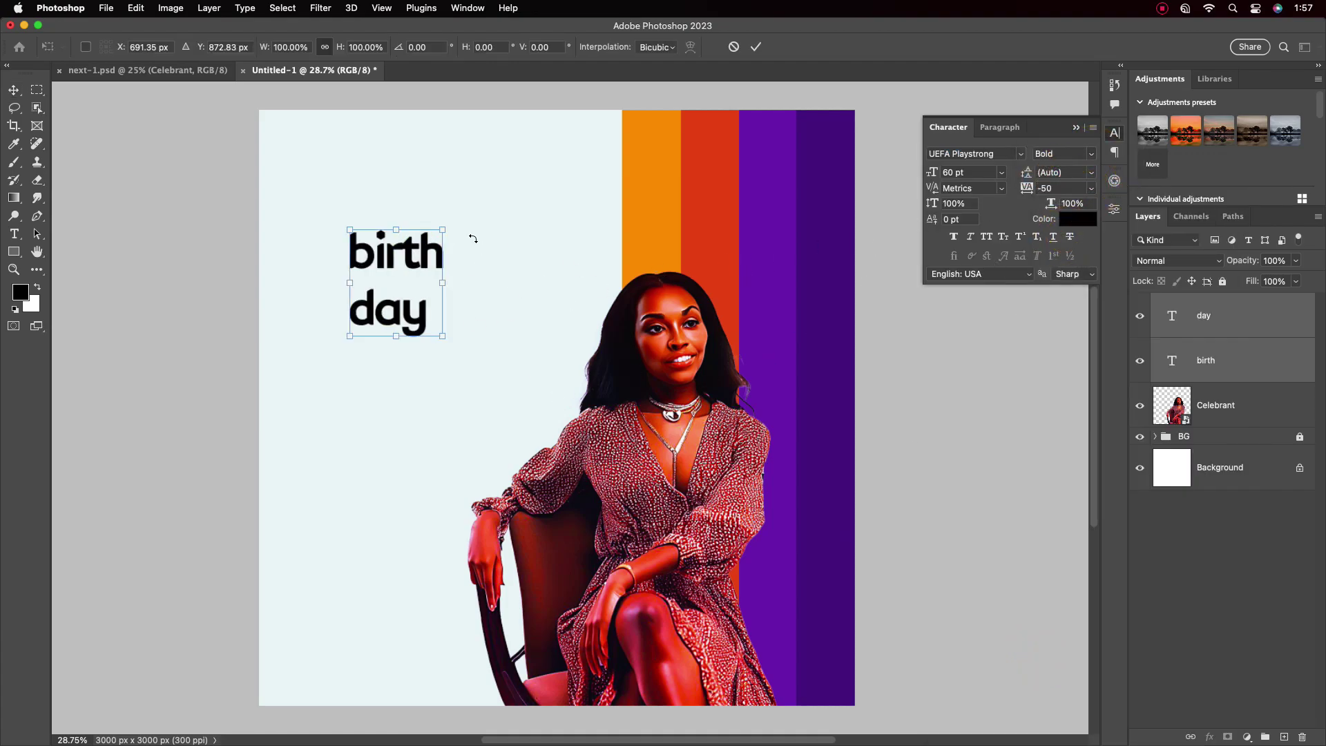
left_click_drag(437, 280, 662, 302)
key("Return")
left_click_drag(473, 364, 582, 368)
left_click_drag(532, 194, 684, 271)
left_click(1205, 315, "shift")
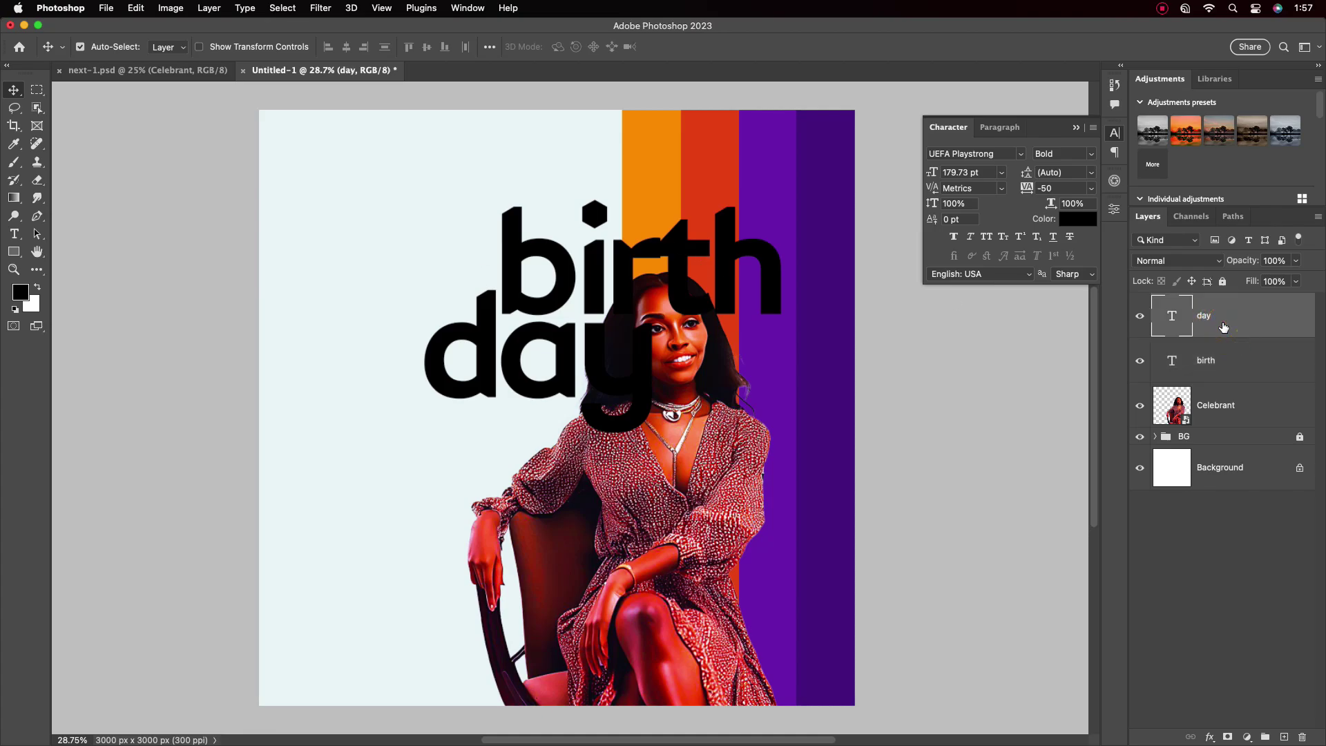
key("super+t")
left_click_drag(423, 315, 417, 315)
left_click_drag(502, 301, 516, 313)
Move the title layers beneath the woman and make the letters 'rth' of 'birth' white
left_click(755, 46)
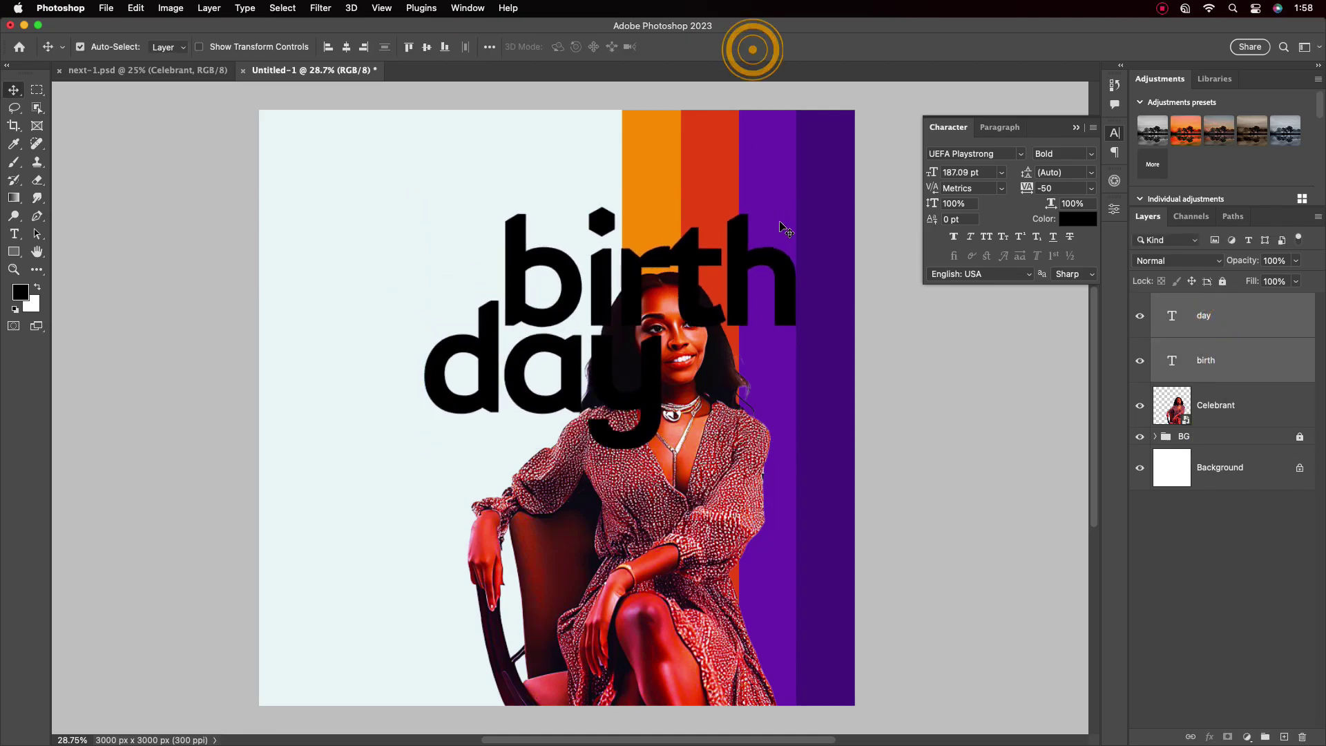
left_click_drag(1250, 363, 1171, 416)
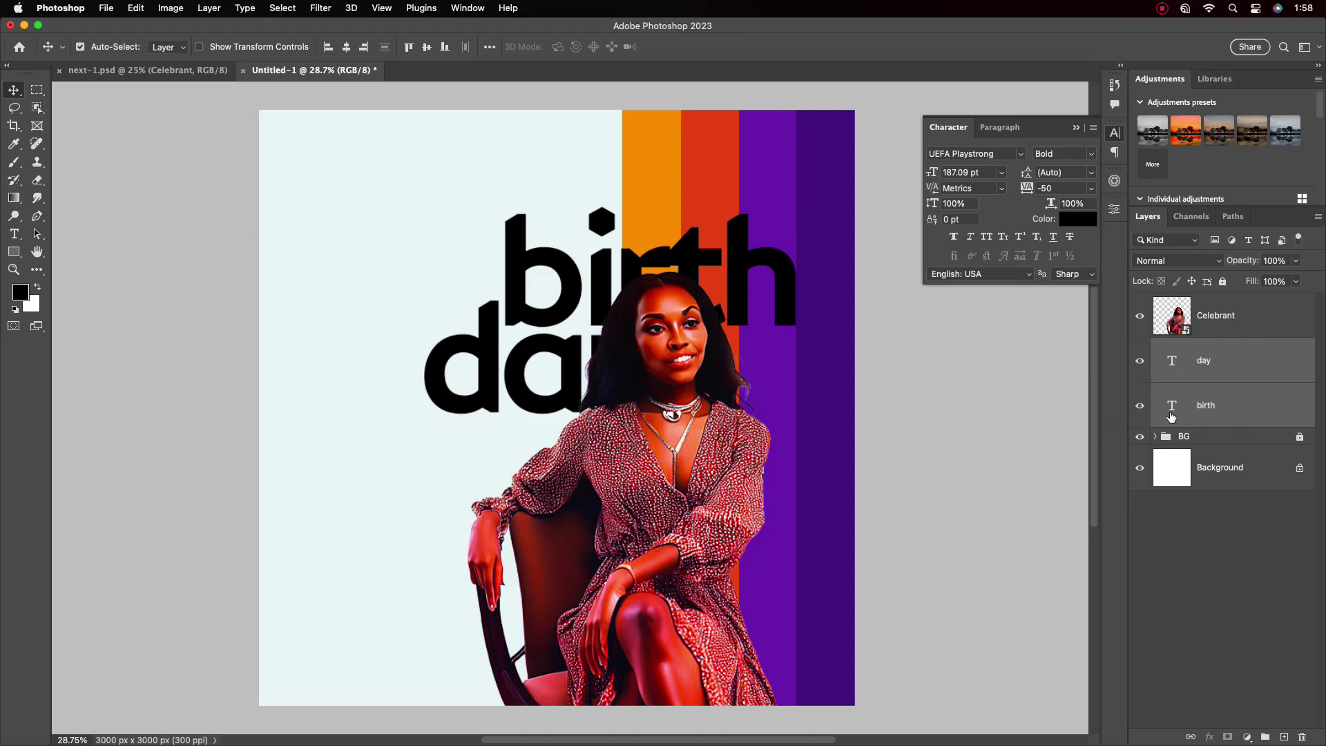
left_click(779, 272)
double_click(785, 280)
left_click(791, 269)
left_click_drag(791, 270, 624, 273)
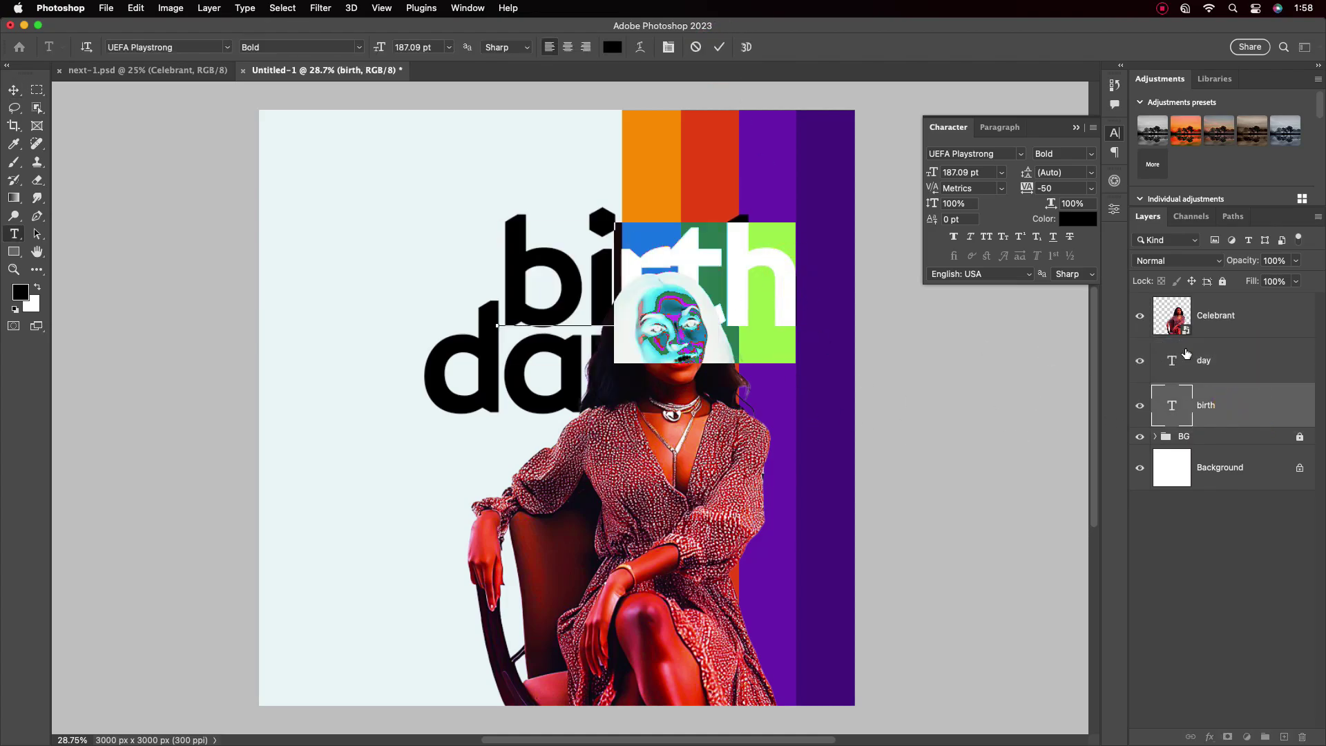
left_click(1077, 219)
left_click(499, 297)
left_click(799, 275)
left_click(719, 46)
Nudge 'birth' and 'day' so the title lines up
key("v")
scroll(691, 316, "down", 1)
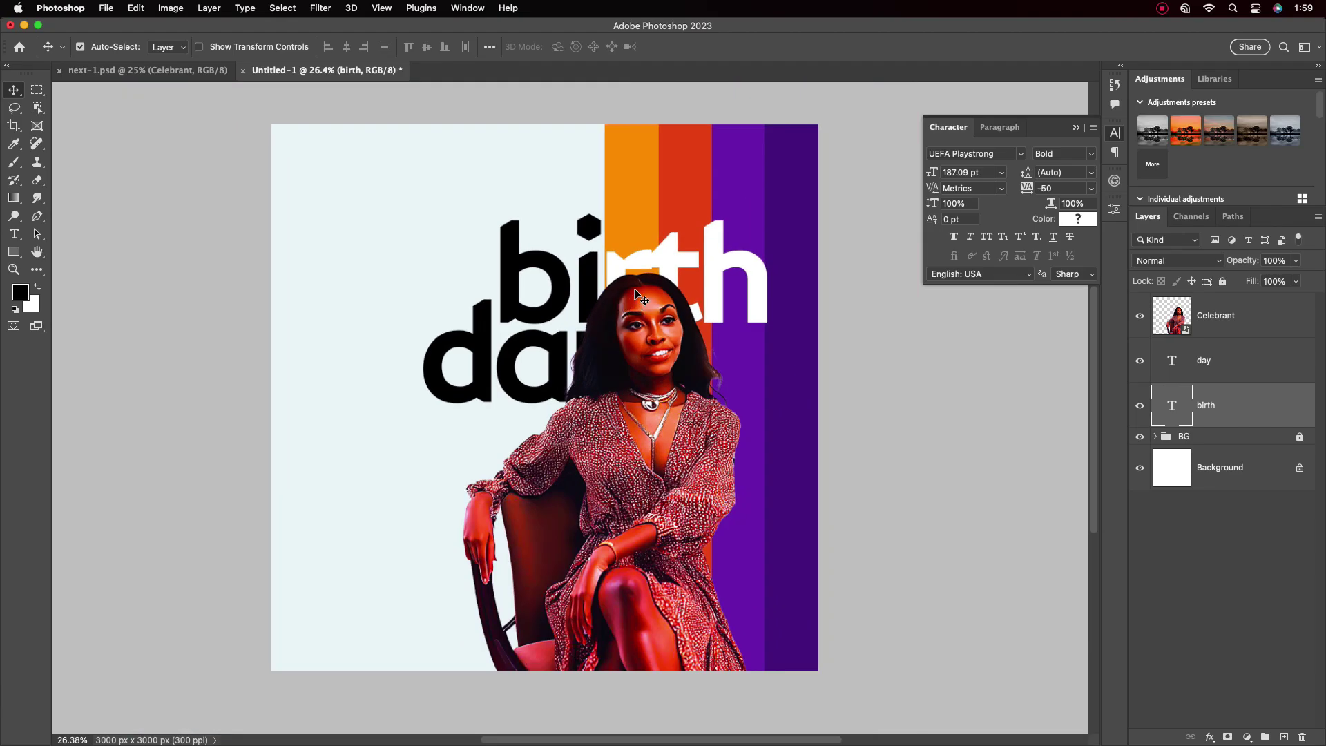
left_click_drag(692, 275, 732, 257)
scroll(663, 319, "down", 1)
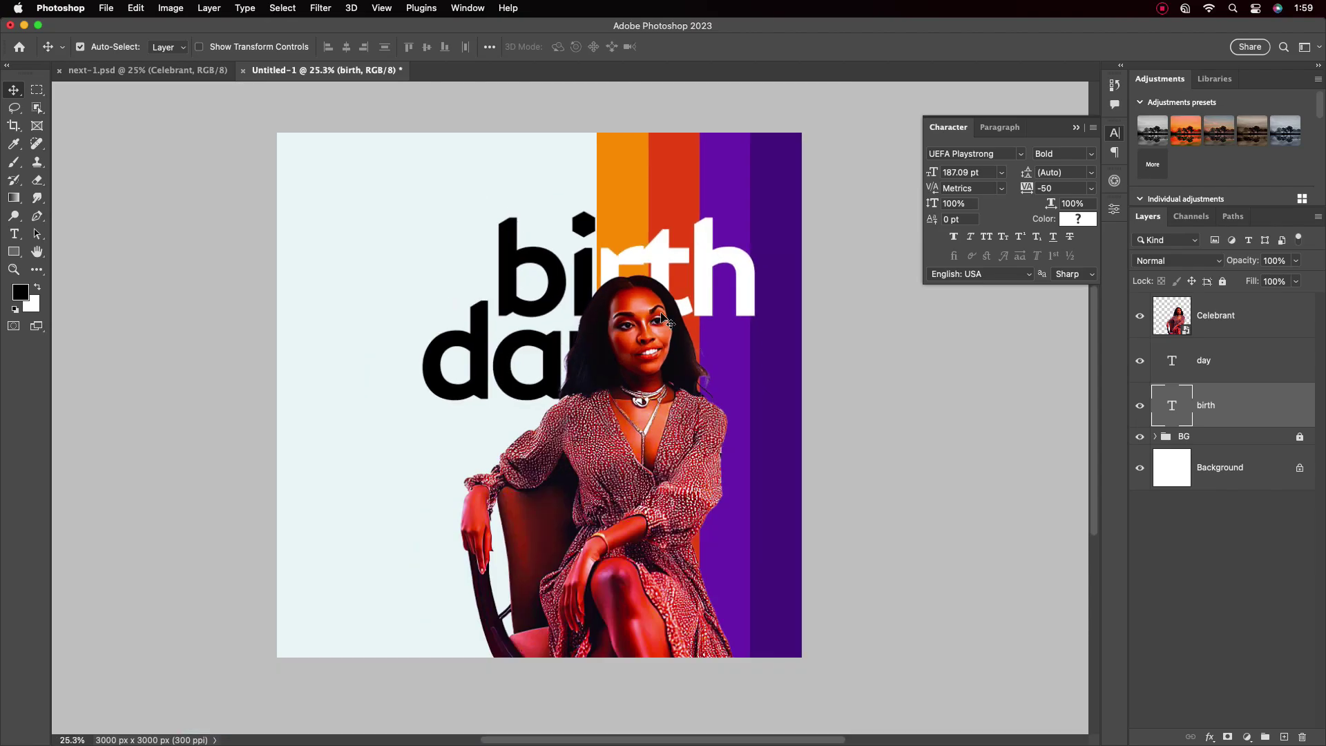
left_click_drag(520, 352, 523, 350)
left_click_drag(517, 407, 508, 406)
Shrink the woman's photo to about 69 percent
left_click(718, 465)
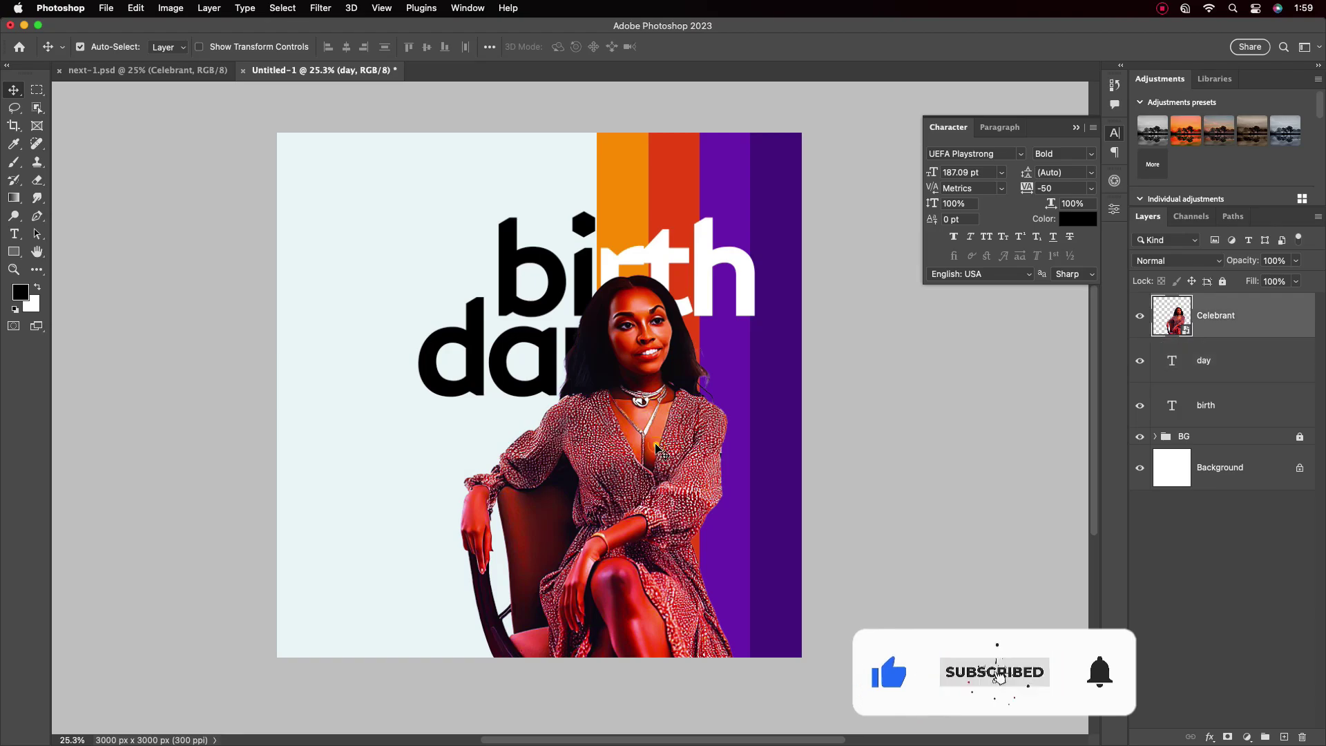
key("super+t")
left_click_drag(734, 465, 670, 493)
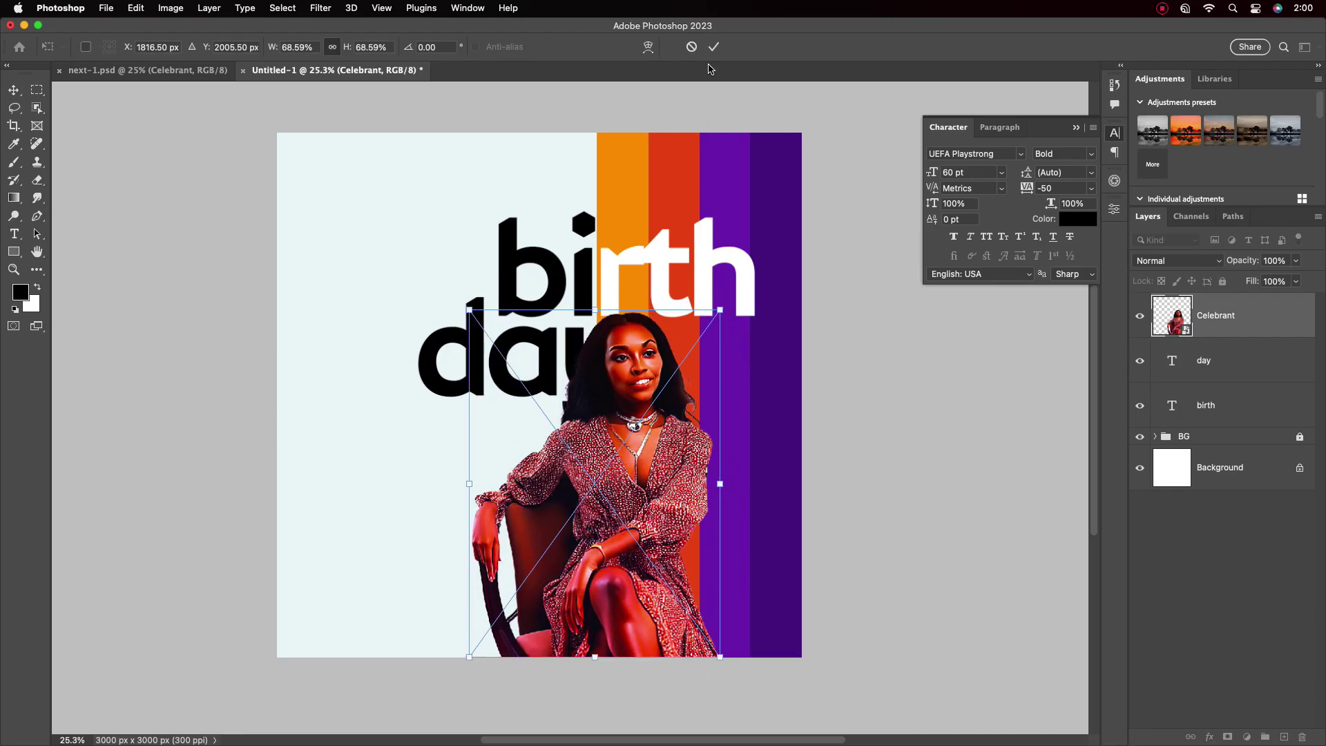
Apply the woman's new size and draw a small circle on the bowl of the 'b'
left_click(711, 305)
key("alt+bracketleft")
right_click(13, 251)
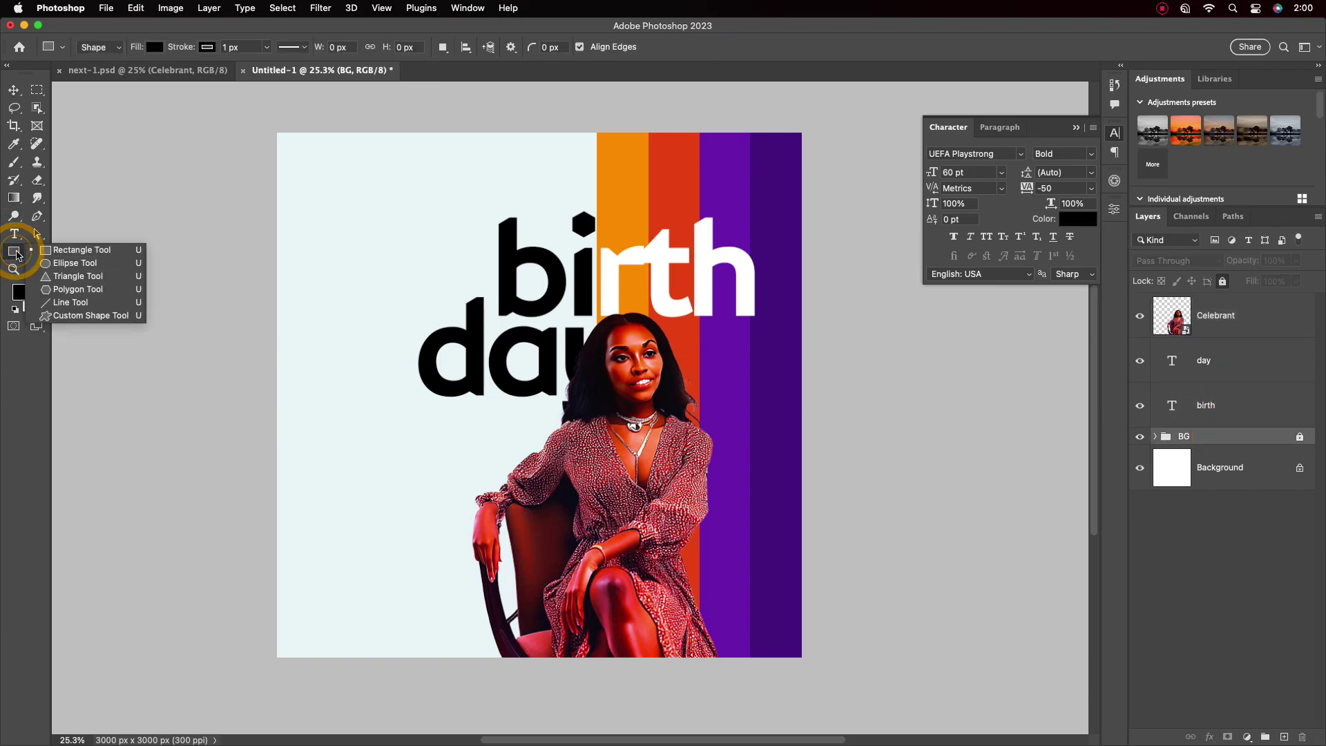
left_click(72, 263)
left_click_drag(541, 306, 552, 303)
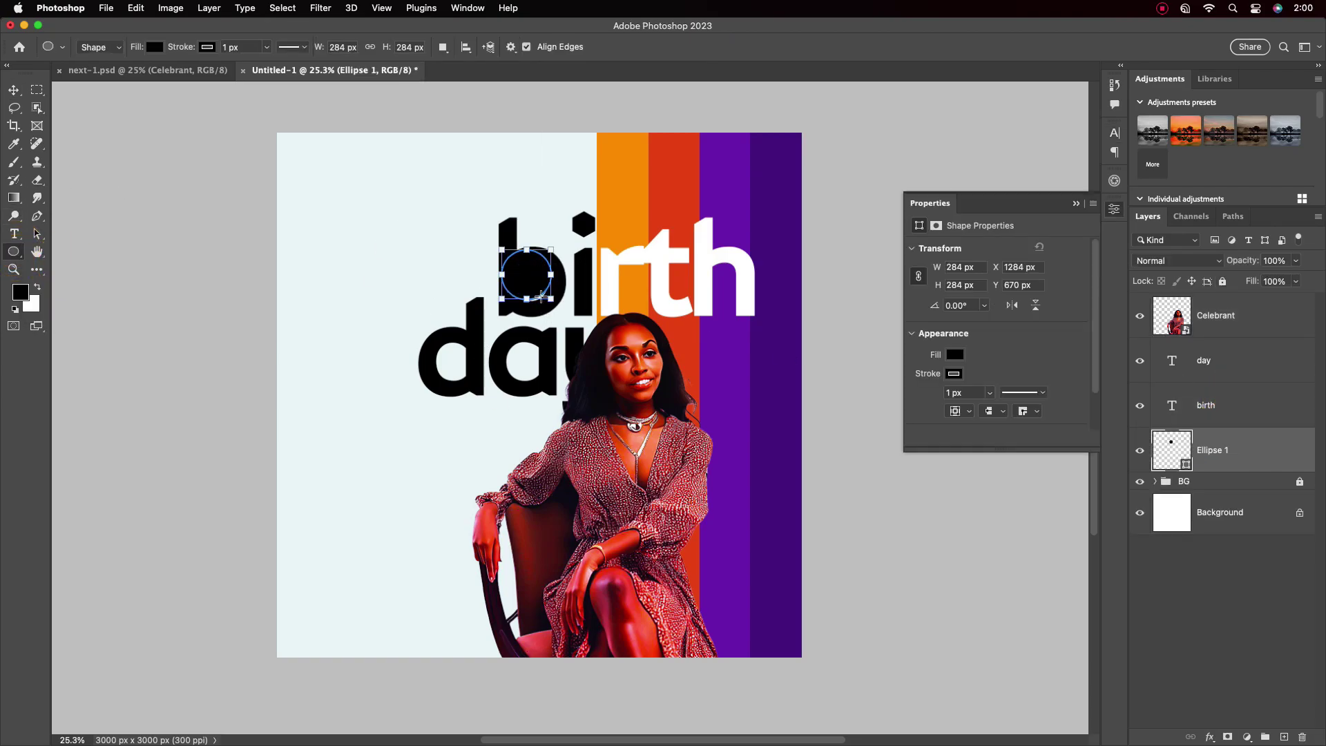
Fill the Ellipse 1 circle with red sampled from the red stripe
key("v")
left_click(521, 272)
left_click(1205, 451)
double_click(1190, 466)
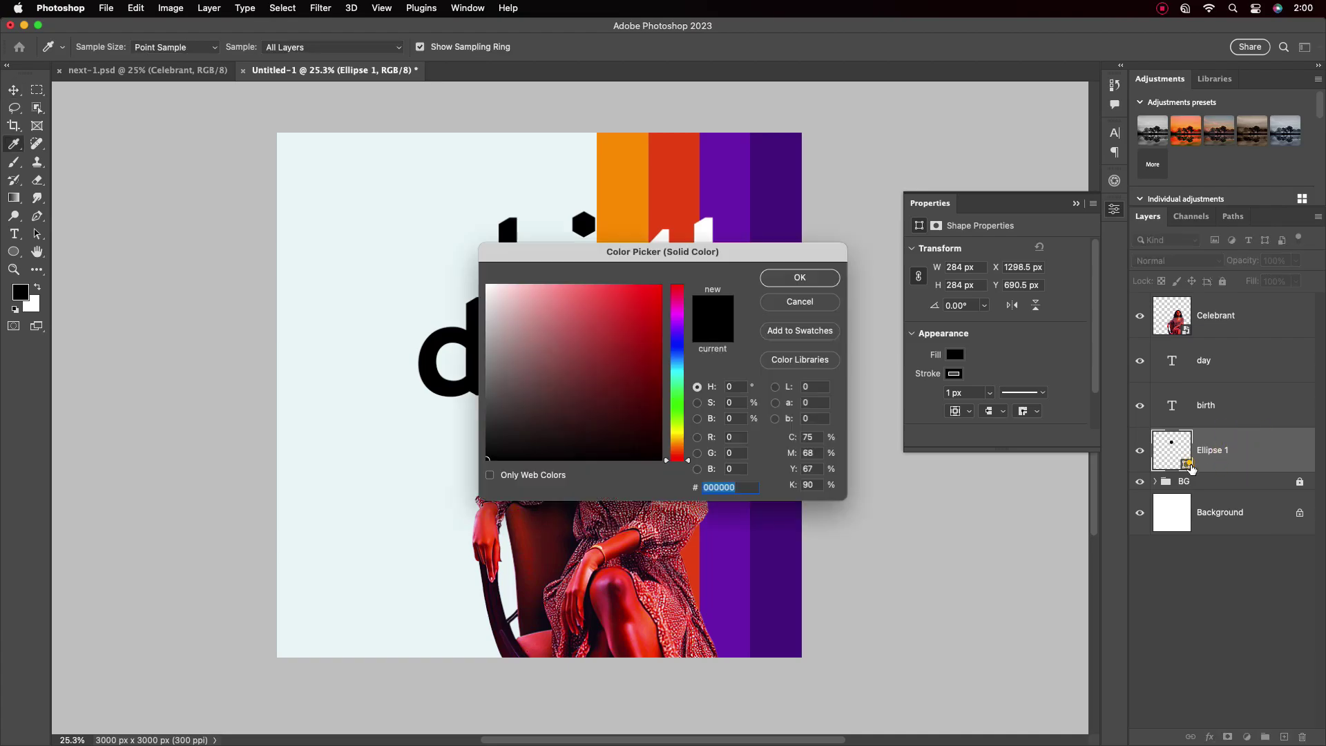
left_click(673, 194)
key("Return")
Type the date '01 06 23' as a new text layer above the portrait
scroll(580, 280, "up", 2)
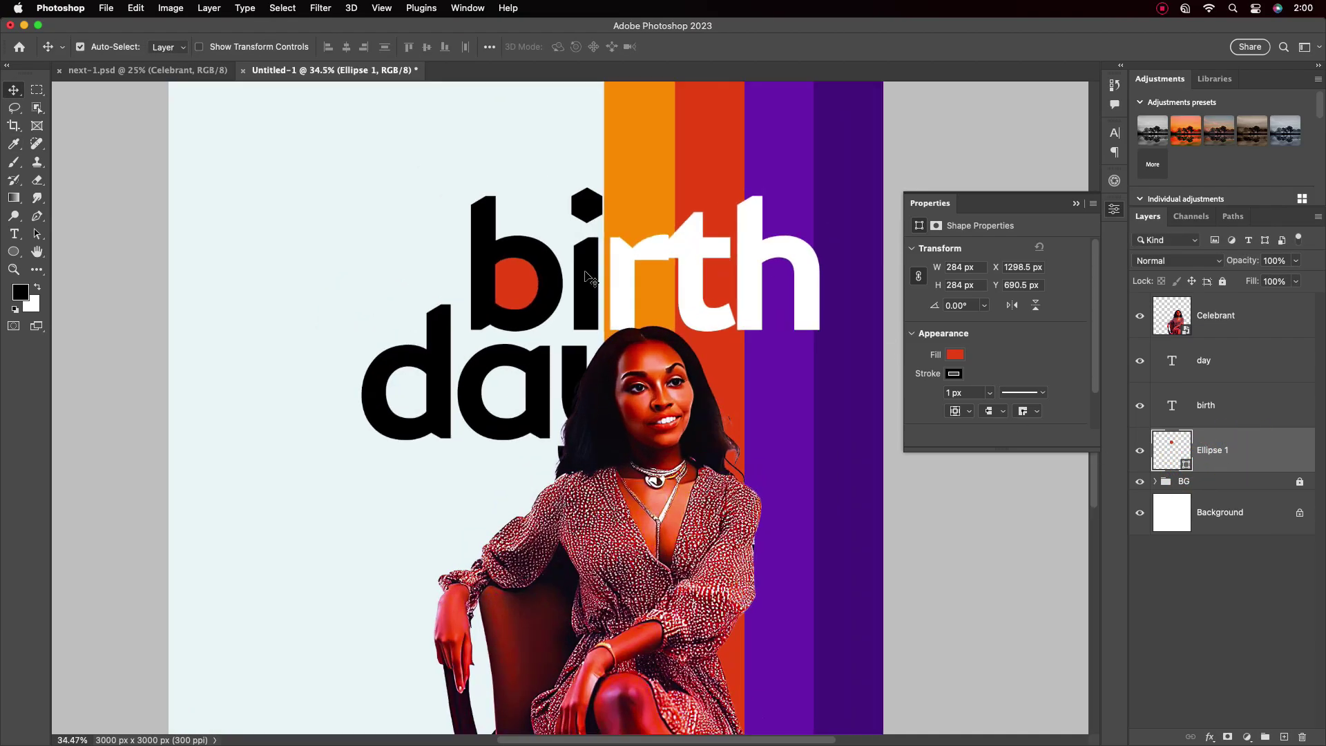
left_click(1216, 315)
key("t")
left_click(309, 192)
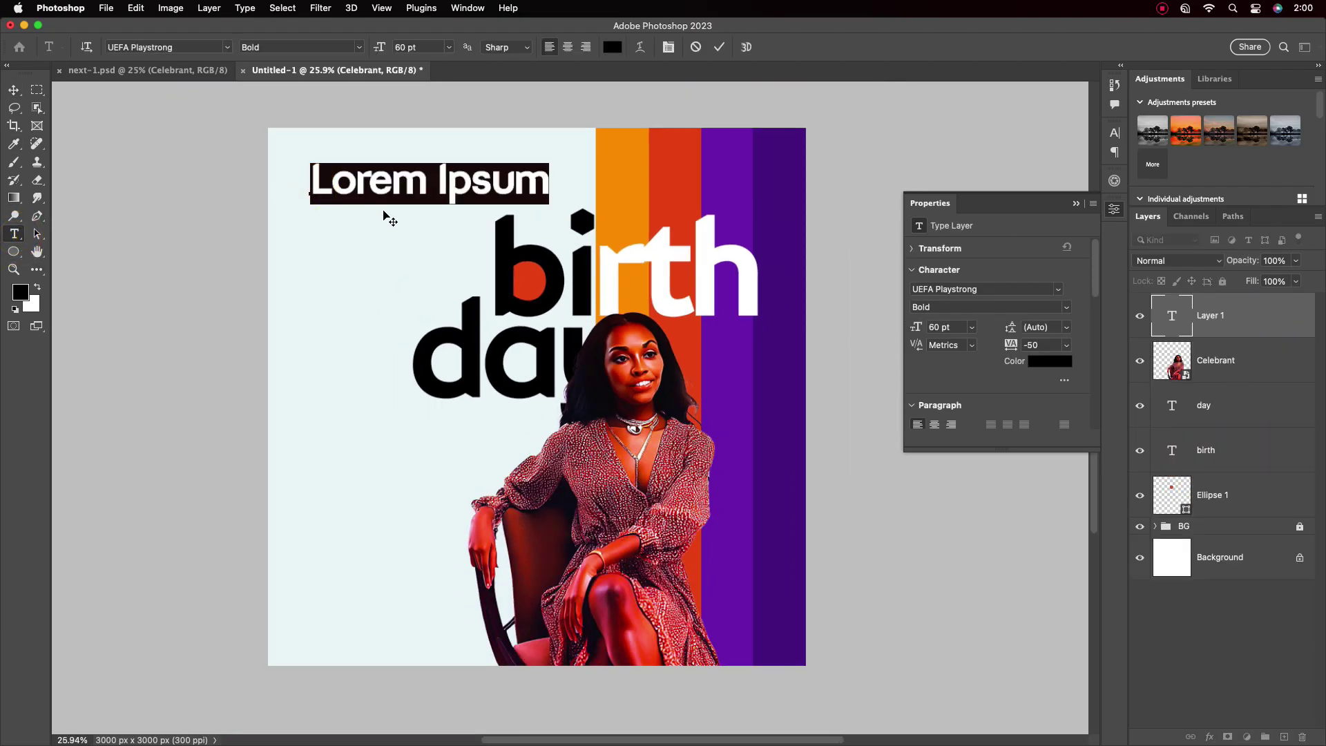
type("01")
left_click(23, 91)
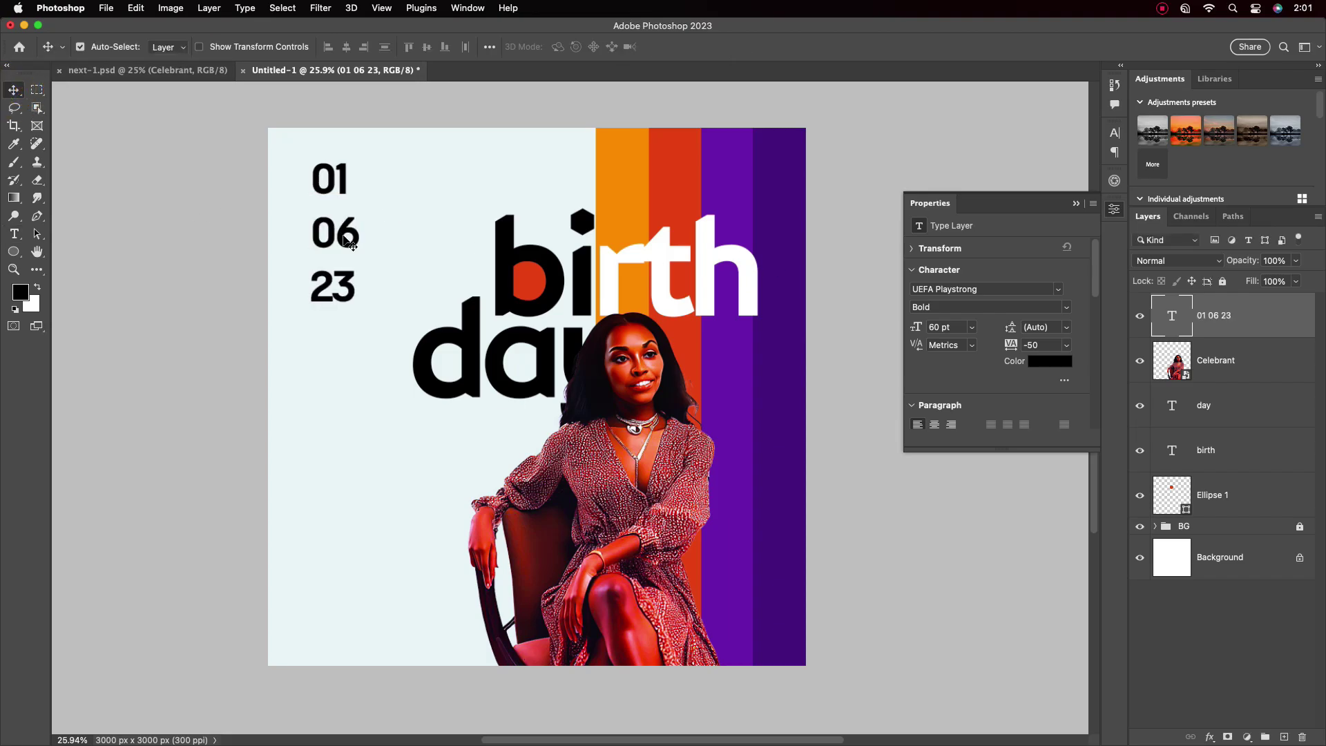
Shrink the date text to 19 pt with 15 pt leading
left_click(1115, 132)
left_click(1001, 172)
left_click(968, 366)
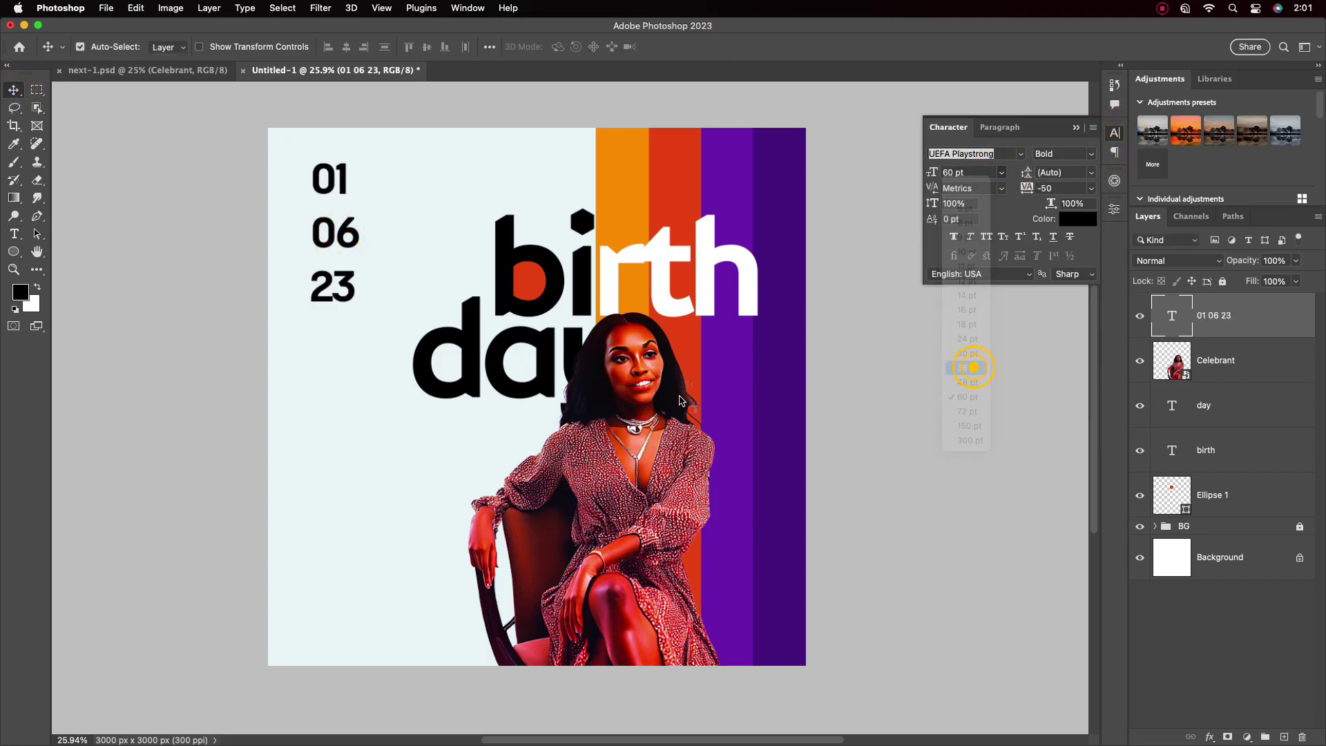
left_click(1002, 172)
left_click(967, 339)
left_click(1092, 172)
left_click(1064, 253)
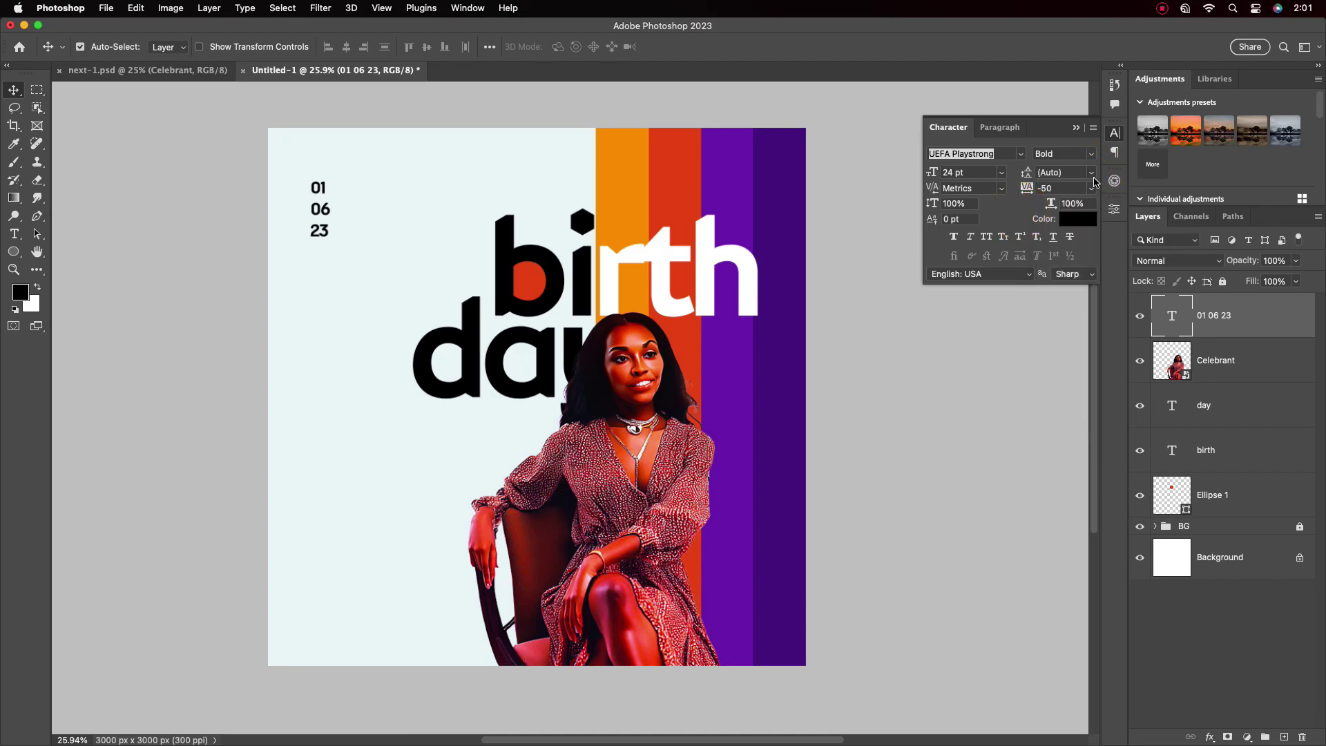
left_click(1092, 172)
left_click(1062, 325)
Move the date onto the birth title and centre it inside the red circle
left_click_drag(323, 208, 528, 281)
scroll(598, 291, "up", 5)
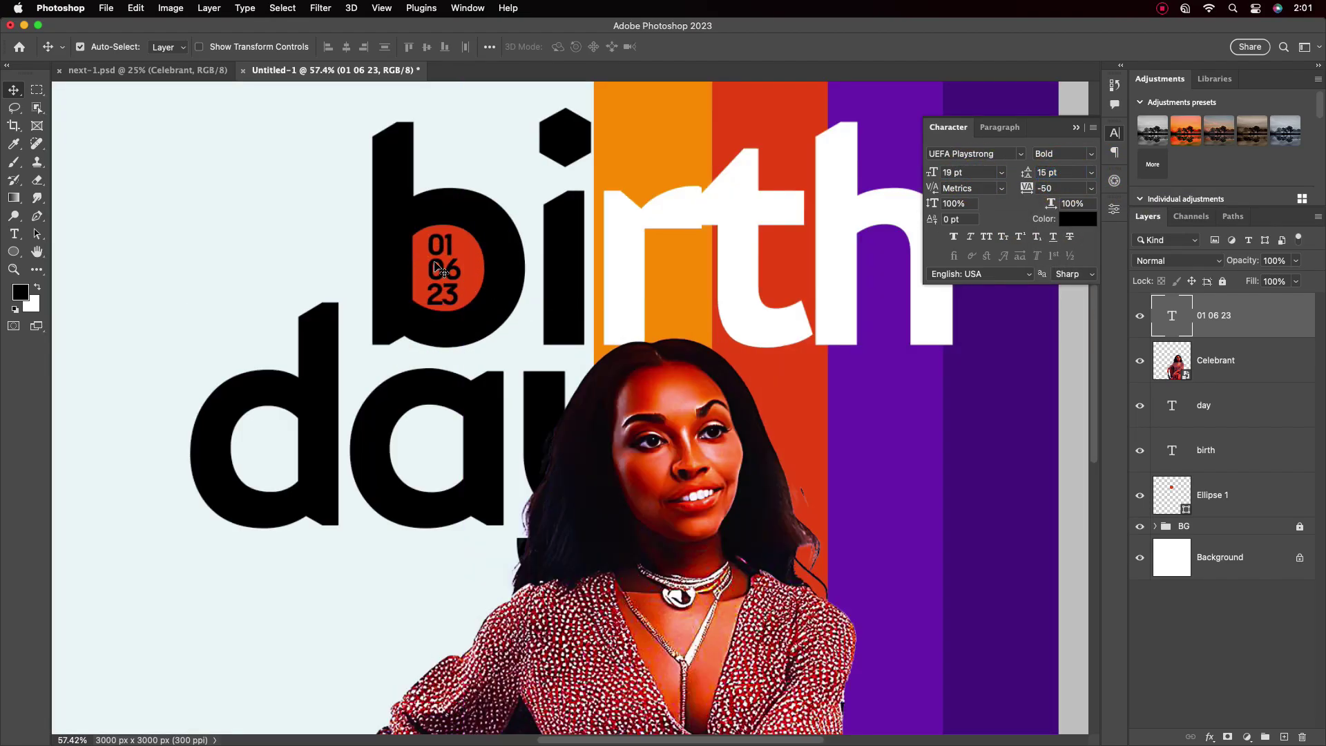
left_click(1000, 127)
left_click_drag(442, 269, 445, 271)
Colour the date text white
left_click(949, 127)
left_click(1078, 219)
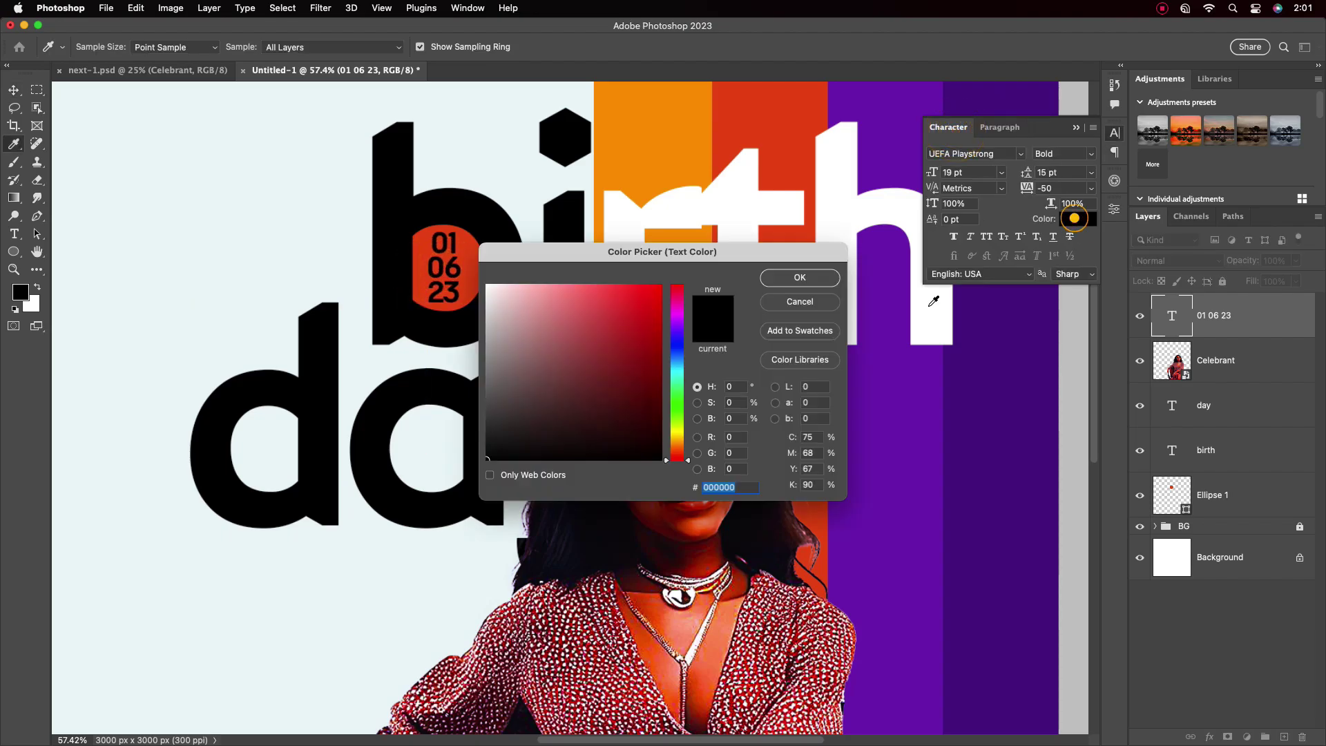
left_click(509, 304)
left_click(799, 276)
scroll(555, 338, "down", 1)
scroll(555, 339, "down", 4)
key("t")
left_click(250, 231)
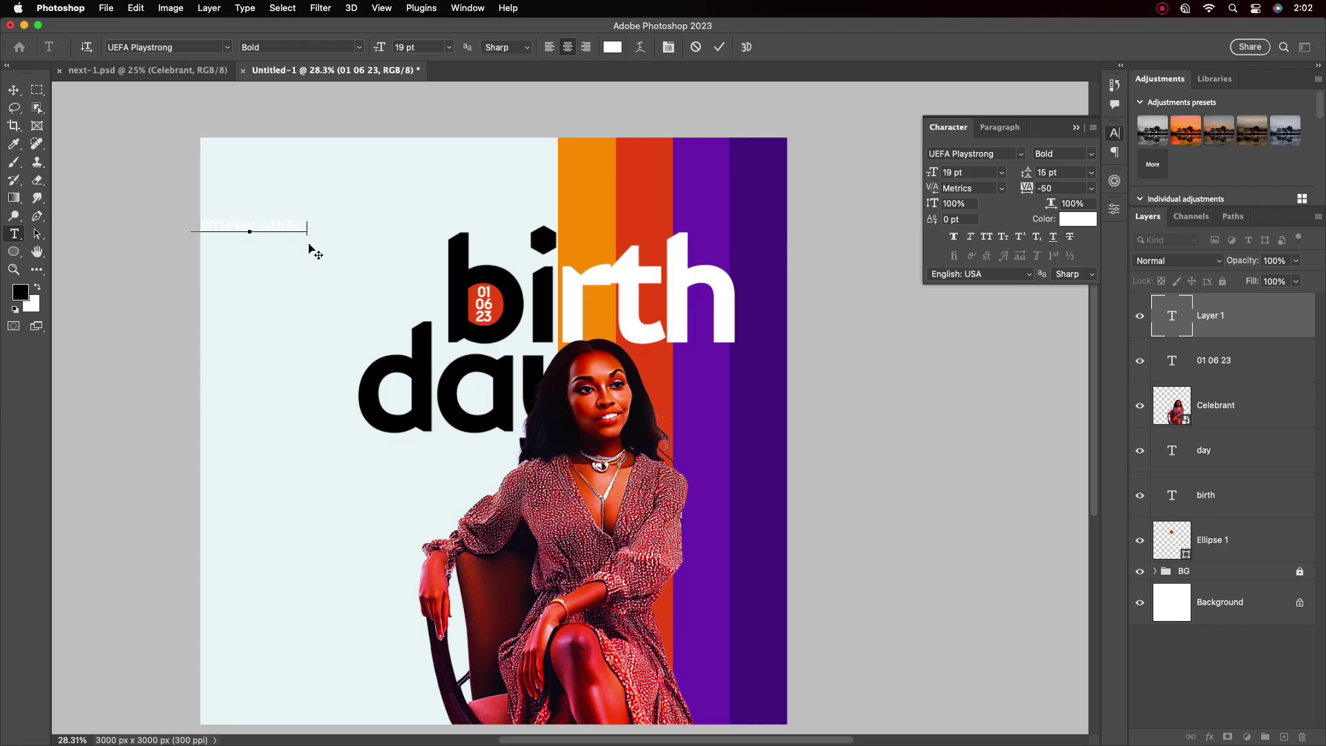
Place the white BIRTHDAY QUEEN text over the stripes above the title
left_click(14, 90)
left_click_drag(230, 218, 680, 207)
scroll(687, 216, "up", 4)
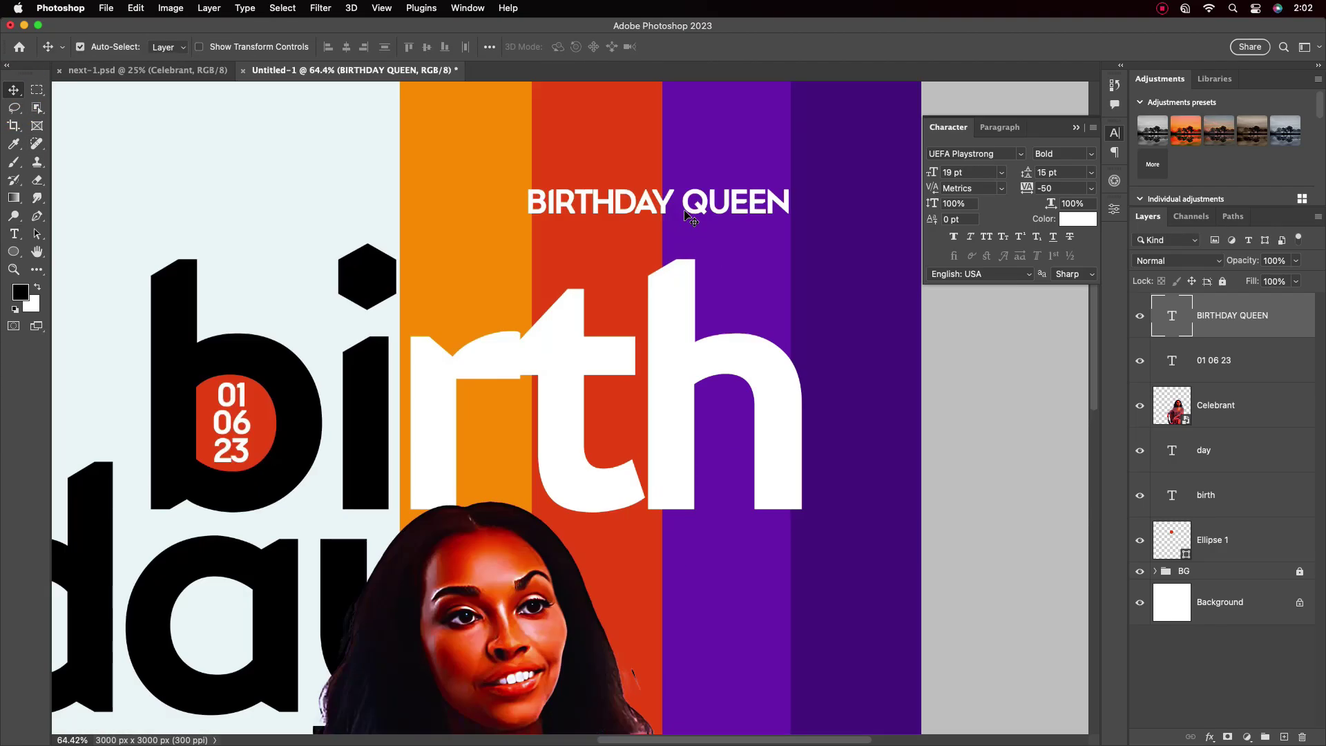
scroll(490, 376, "down", 4)
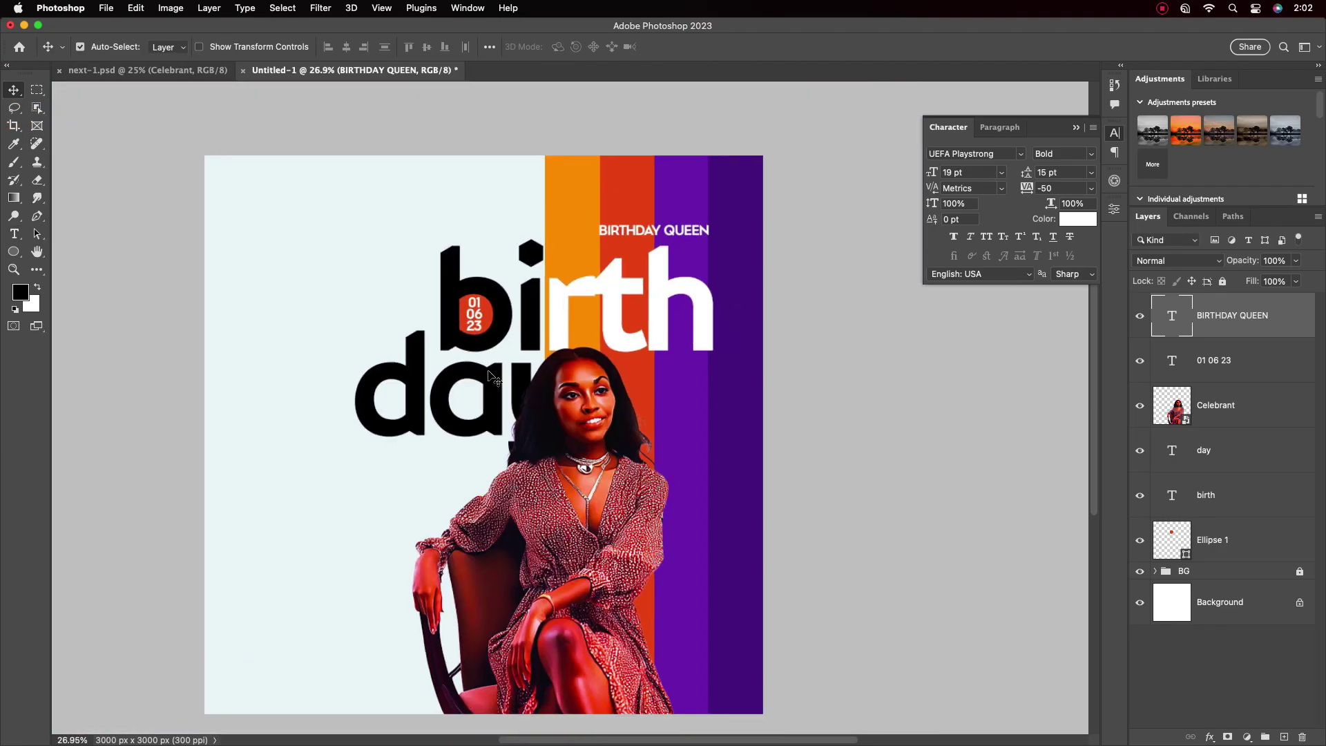
left_click_drag(561, 487, 579, 456)
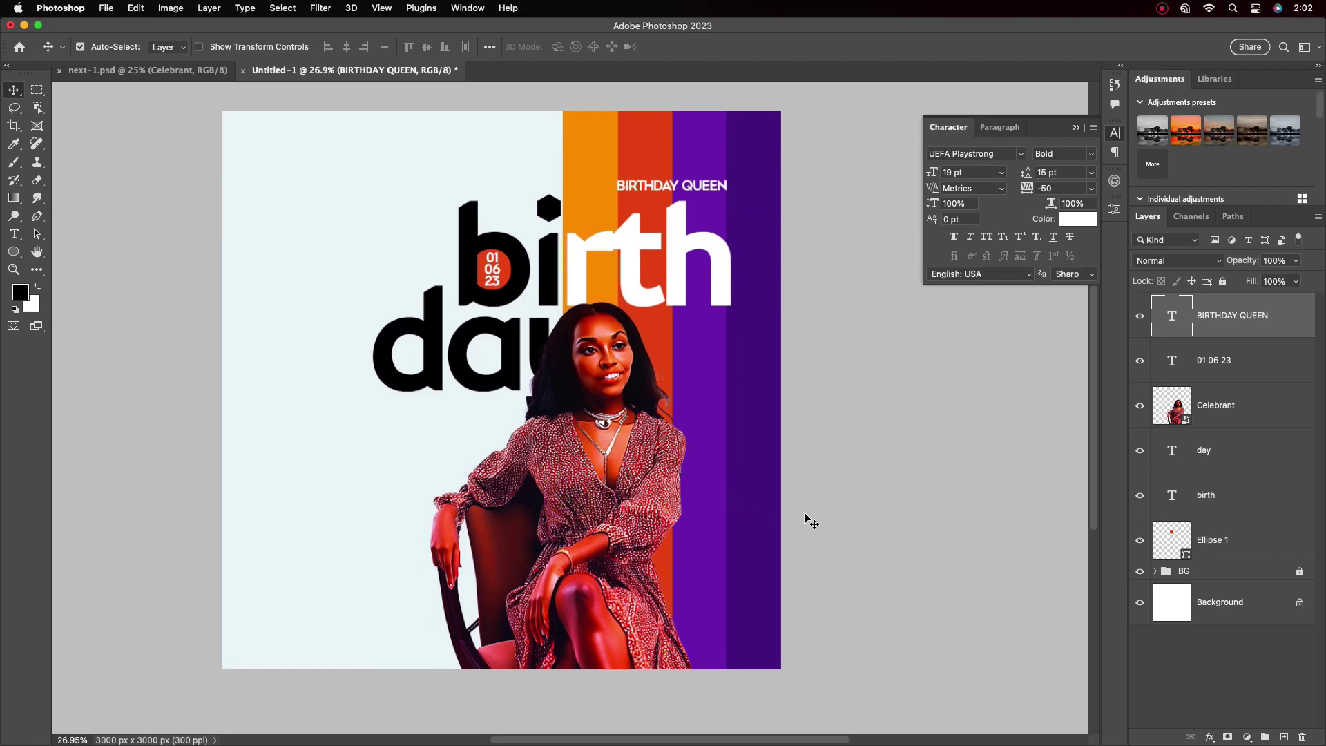
Duplicate BIRTHDAY QUEEN onto the purple stripe and retype it as the celebrant's name
left_click_drag(658, 190, 743, 379)
double_click(744, 380)
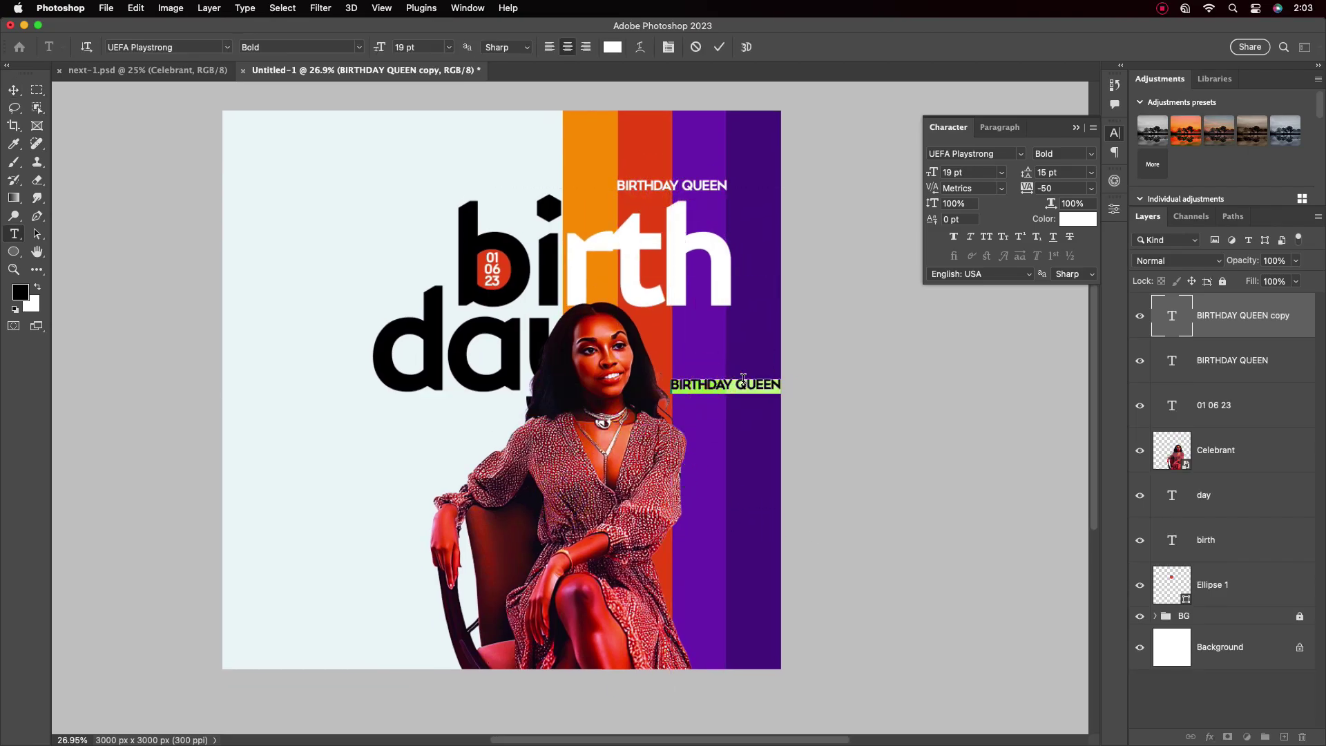
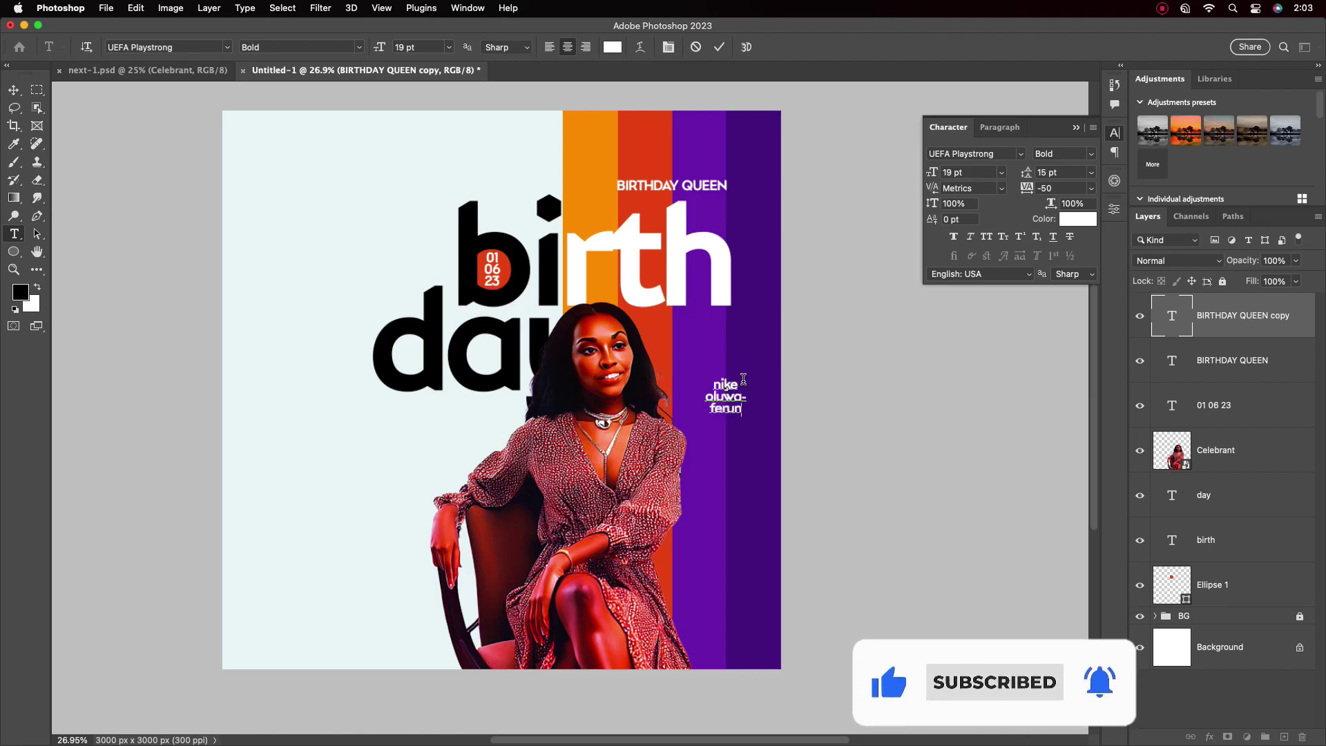
left_click(720, 47)
left_click(1009, 130)
left_click_drag(743, 408, 719, 501)
Retype a copy of the name as the wish 'best of the month to you' beneath it
scroll(735, 458, "up", 5)
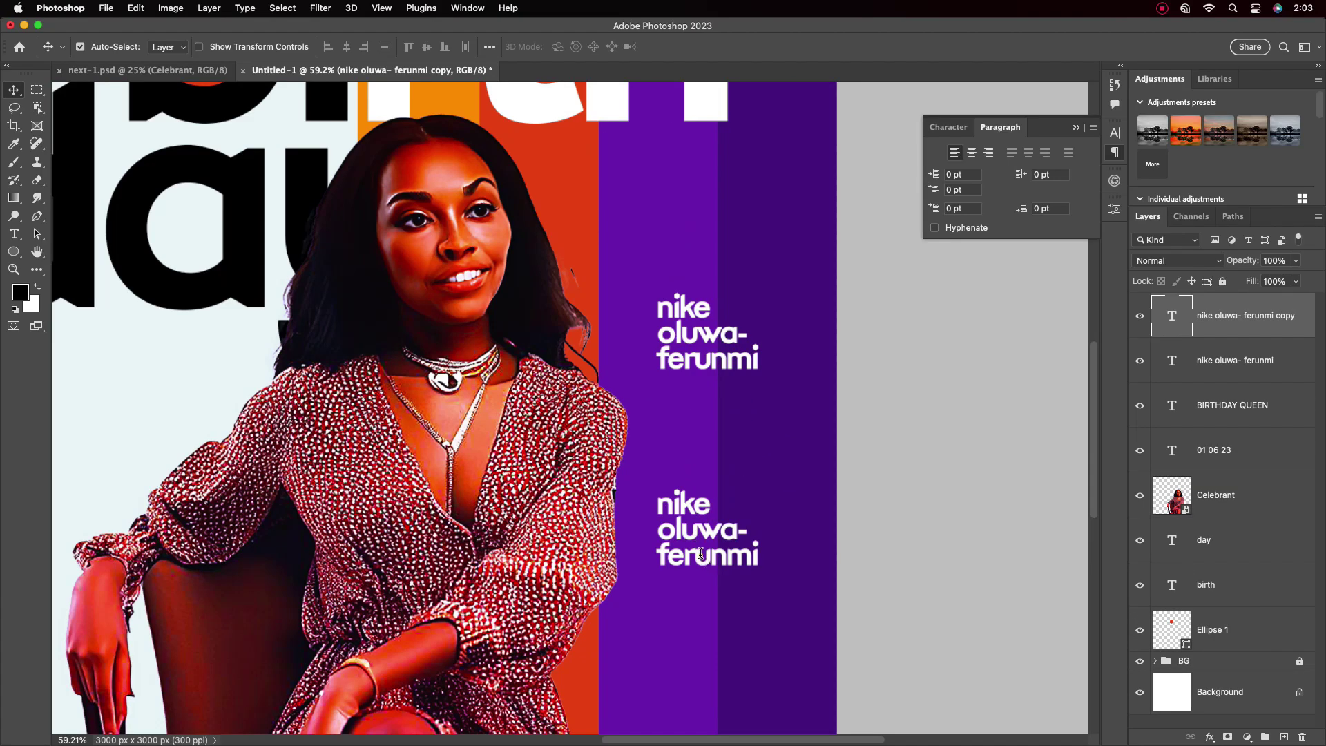
double_click(746, 503)
type("best of")
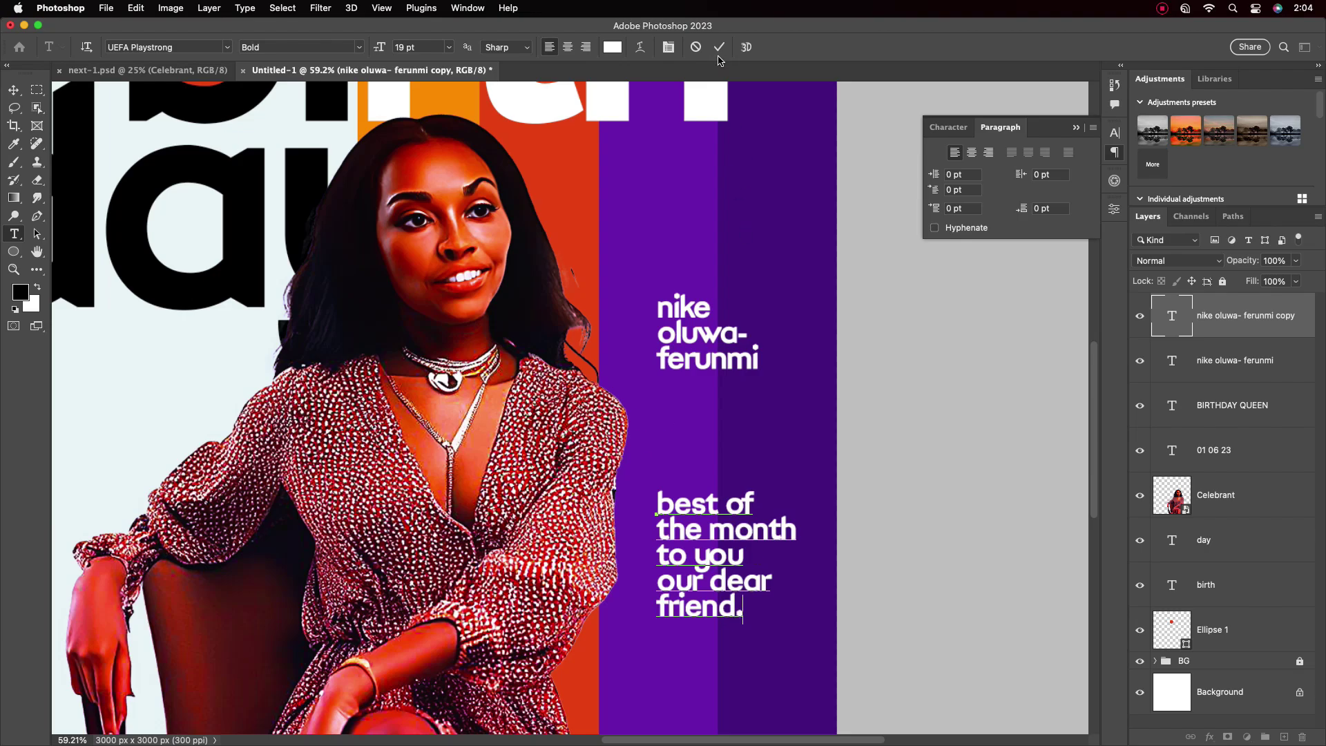
left_click(719, 48)
scroll(699, 490, "down", 5)
left_click(955, 136)
left_click(1092, 153)
Make the wish text Medium weight and move it up under the name
left_click(1056, 166)
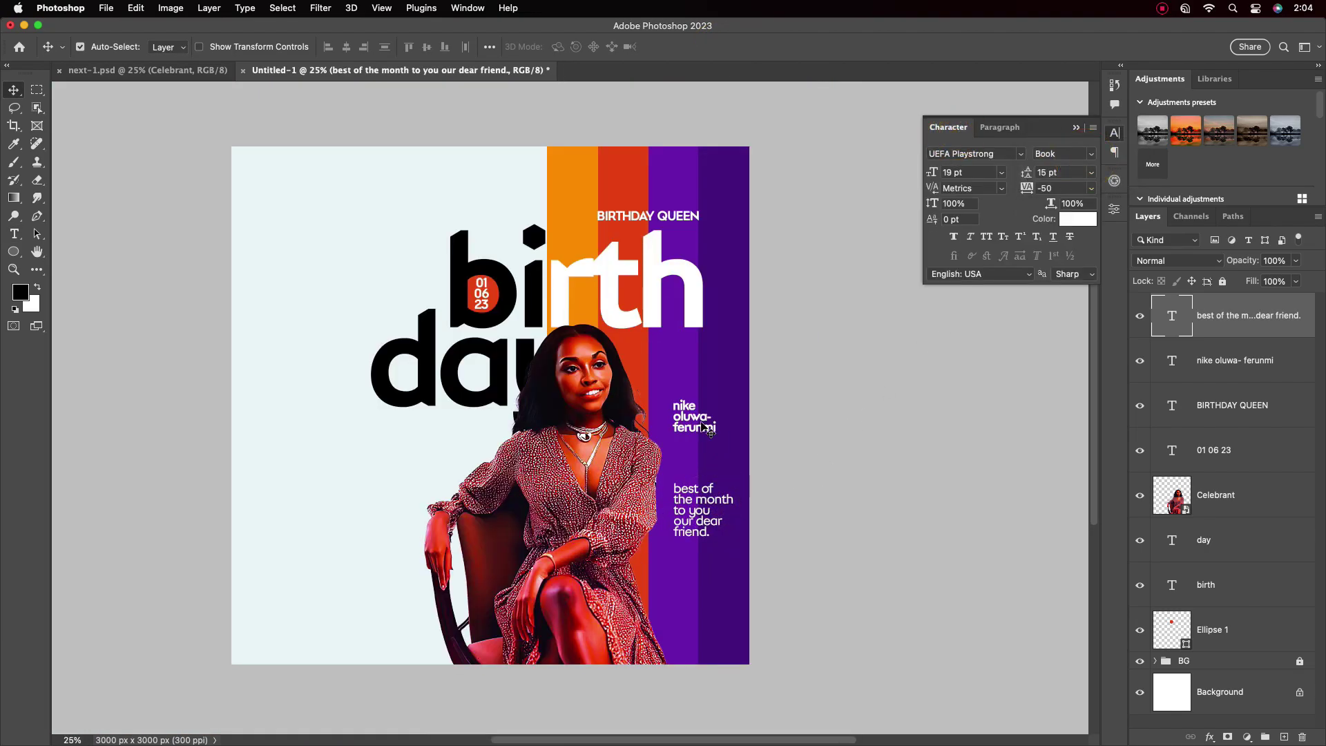
scroll(710, 488, "up", 5)
mouse_move(695, 511)
left_mouse_down()
mouse_move(696, 491)
mouse_move(690, 503)
left_mouse_up()
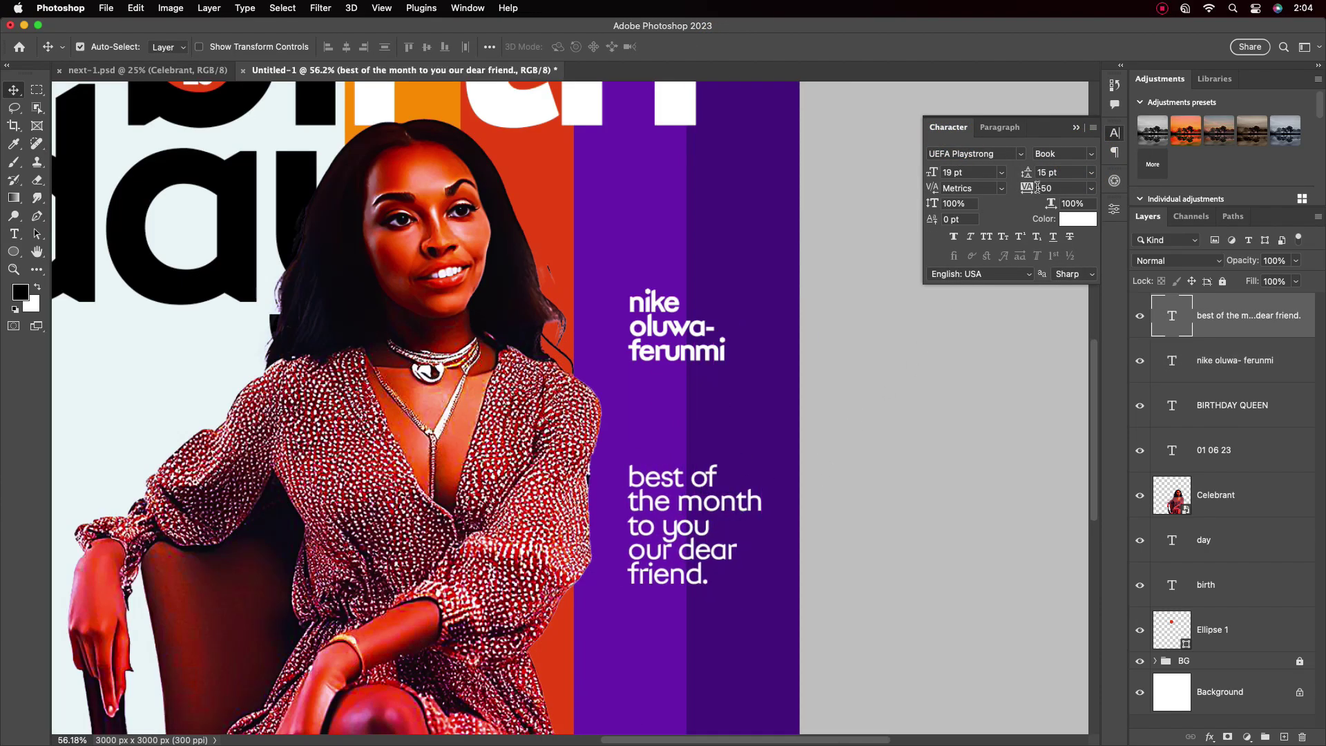
left_click(1089, 157)
left_click(1060, 171)
scroll(684, 484, "down", 5)
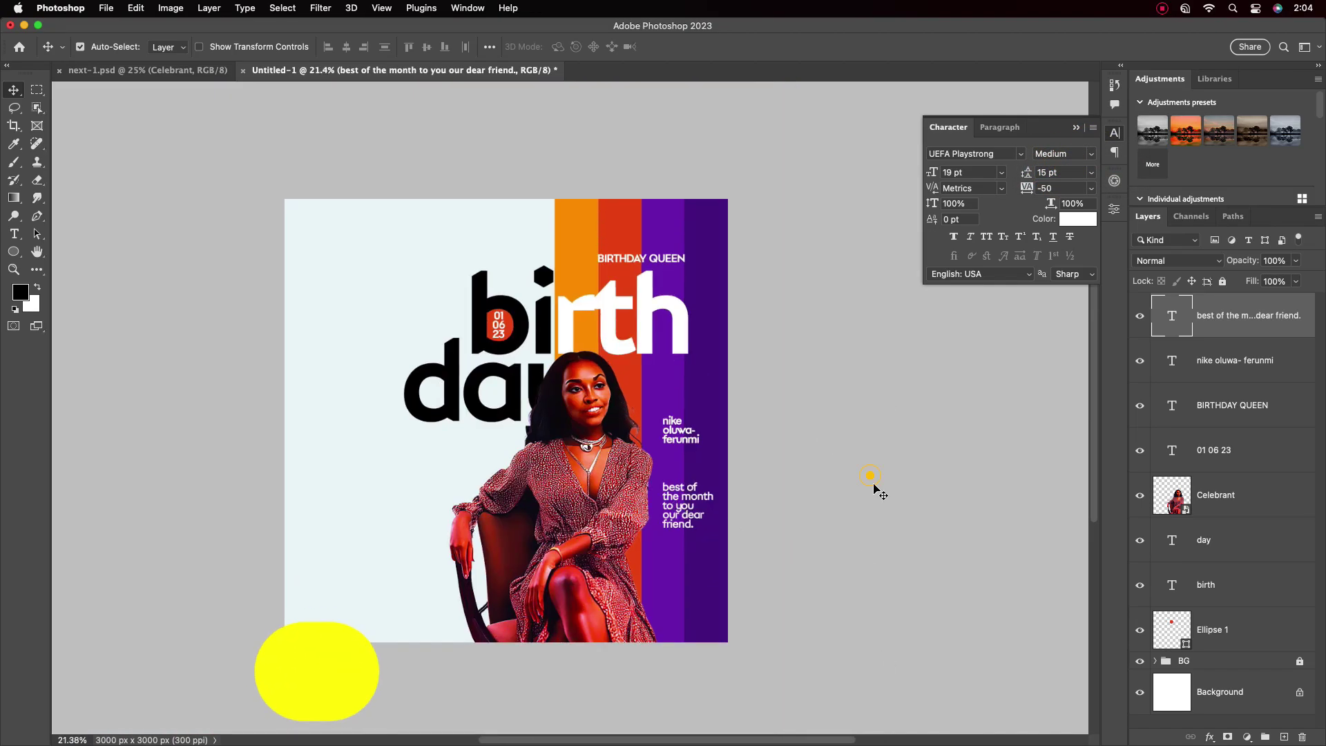
scroll(487, 377, "up", 1)
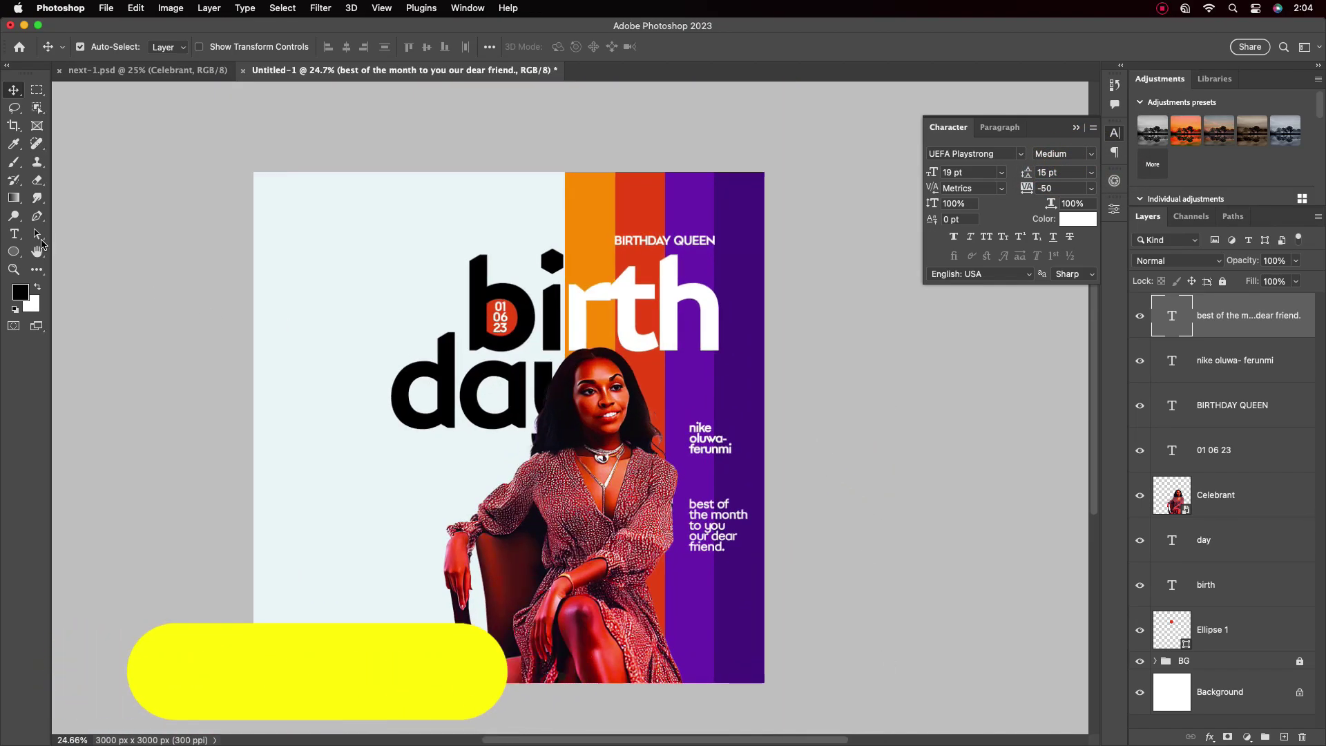
Add 'plus one today' at the upper left in purple sampled from the stripe, nudged right
left_click(15, 235)
left_click(285, 248)
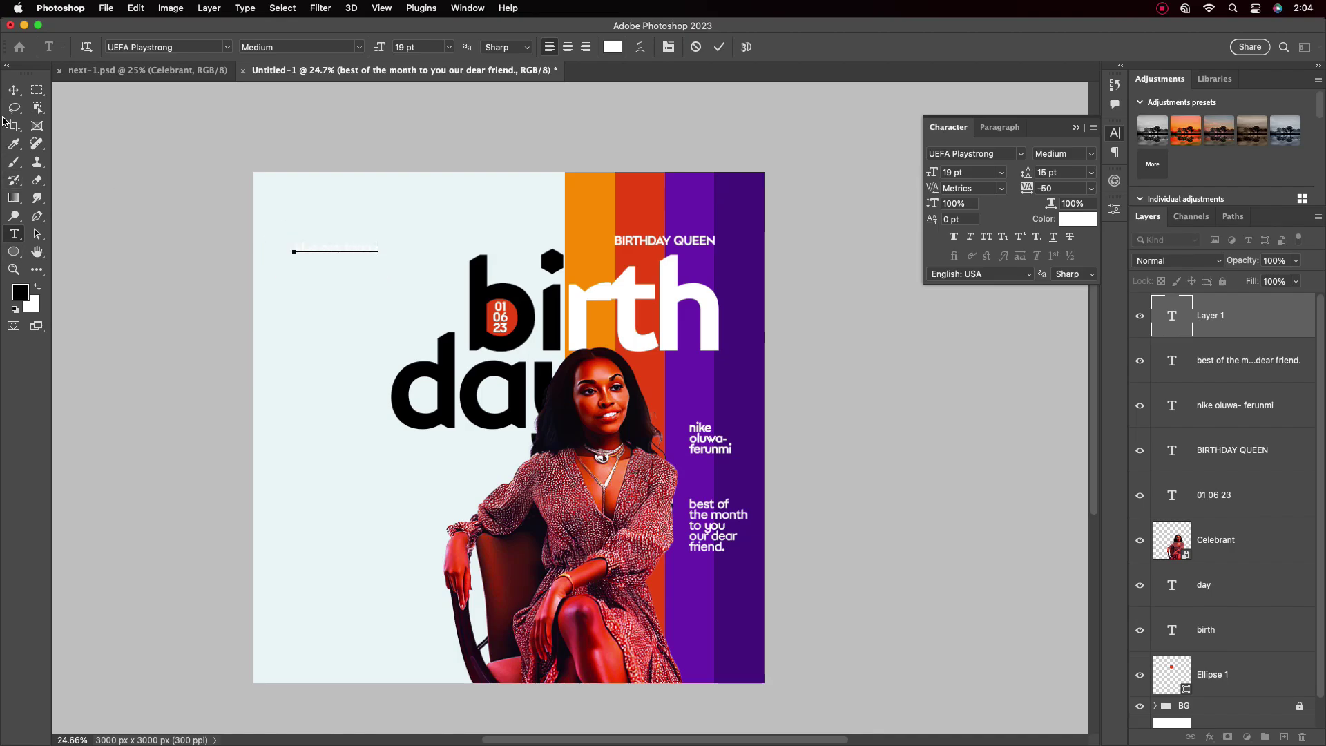
left_click(13, 91)
left_click(1076, 219)
left_click(734, 210)
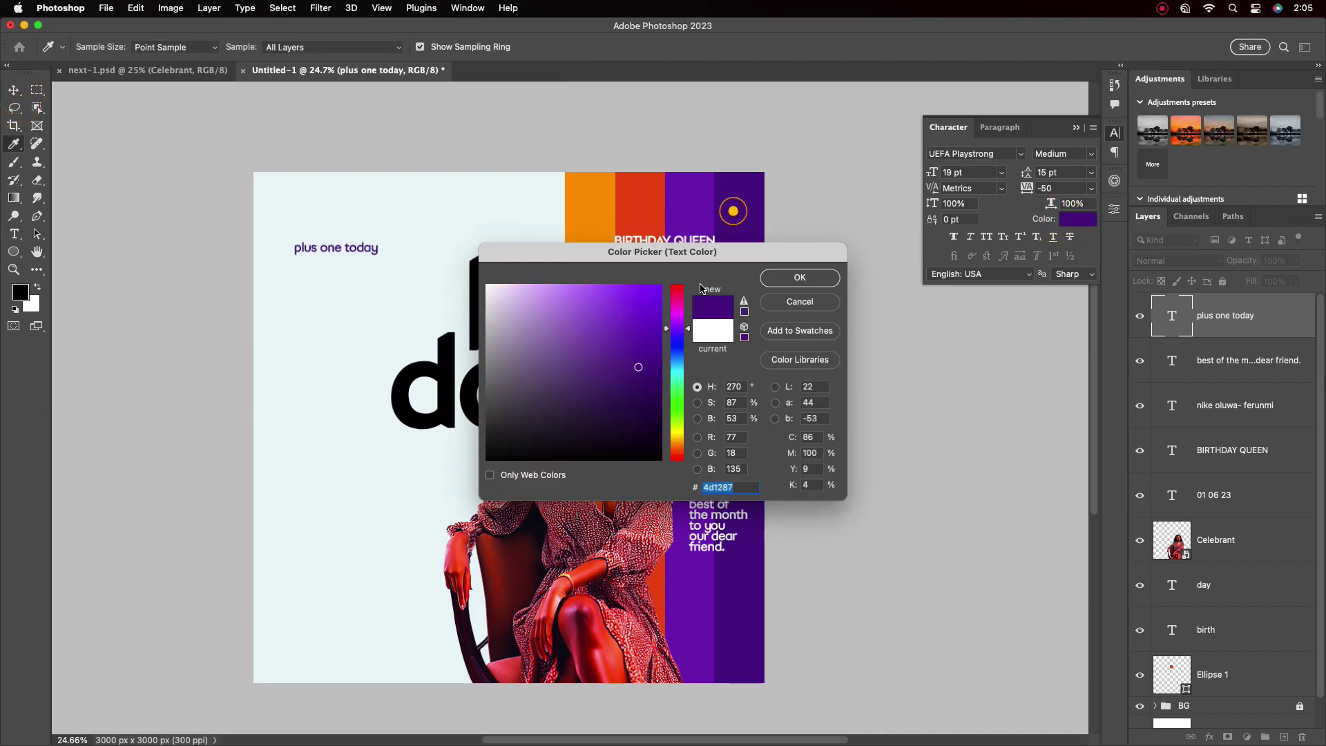
left_click(796, 279)
mouse_move(342, 250)
left_mouse_down()
mouse_move(378, 251)
mouse_move(360, 251)
left_mouse_up()
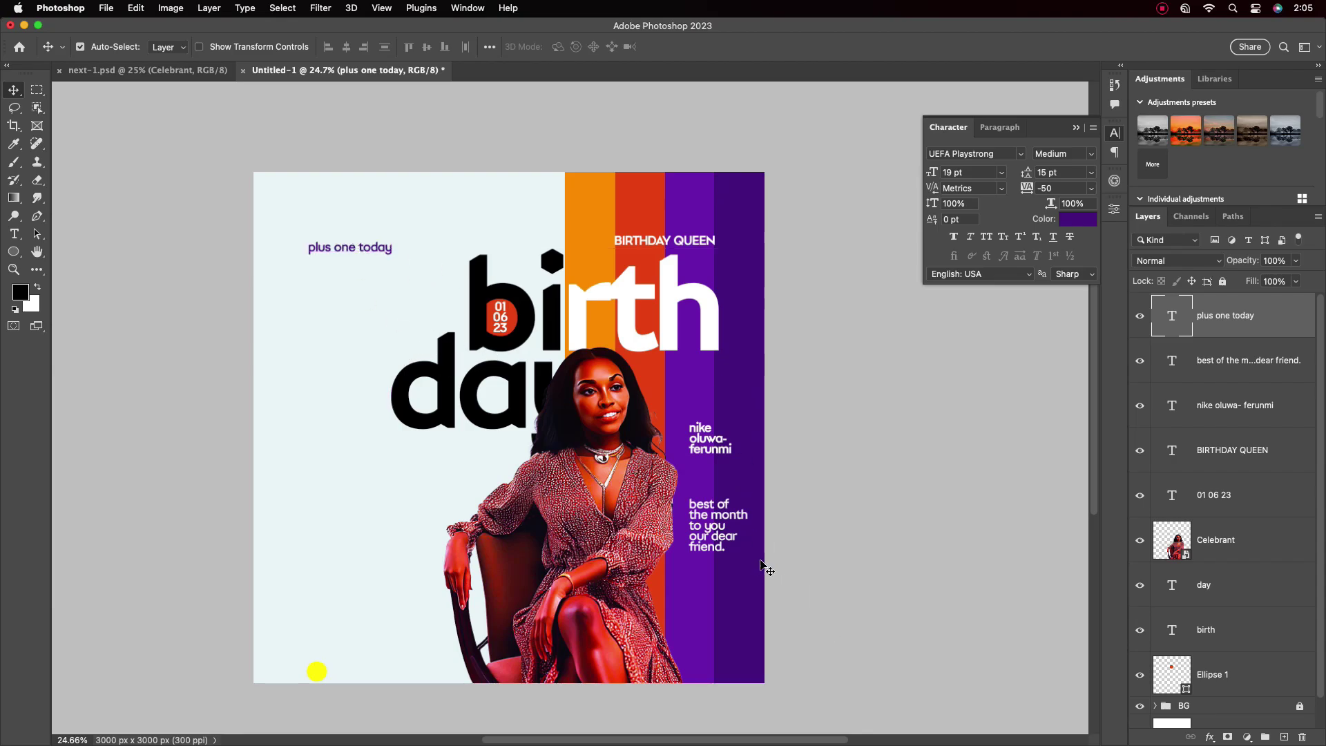
left_click(14, 252)
Draw a rectangle below 'plus one today' and fill it with sampled red
left_click(76, 246)
left_click_drag(310, 301, 382, 388)
left_click(976, 390)
left_click(998, 356)
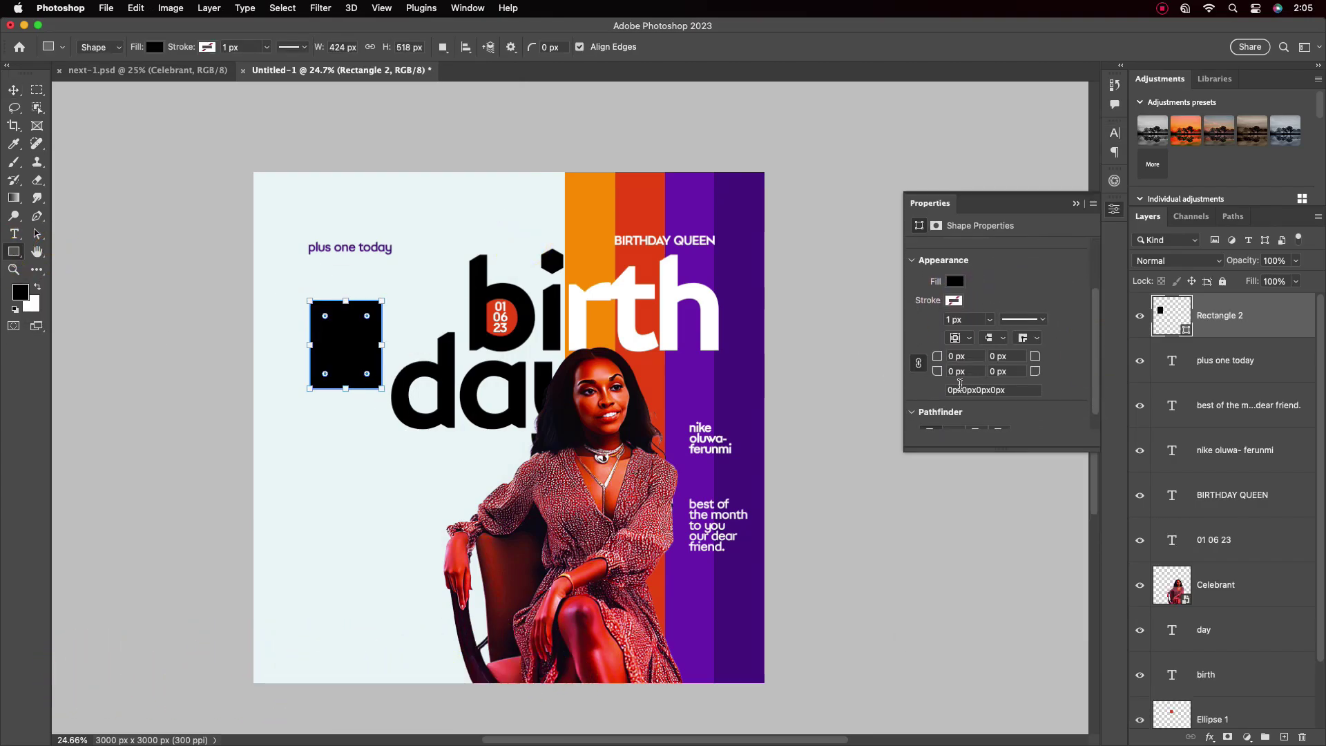
key("v")
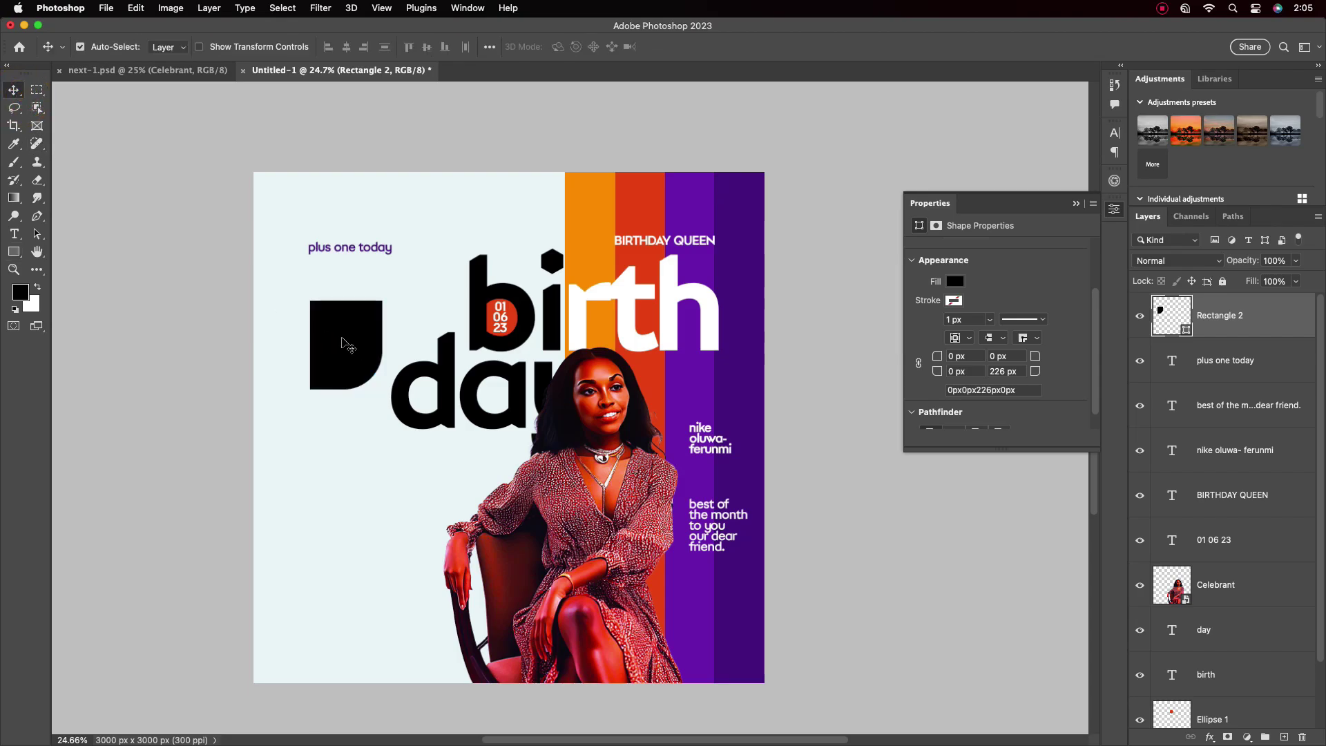
double_click(1188, 334)
left_click(646, 411)
key("Return")
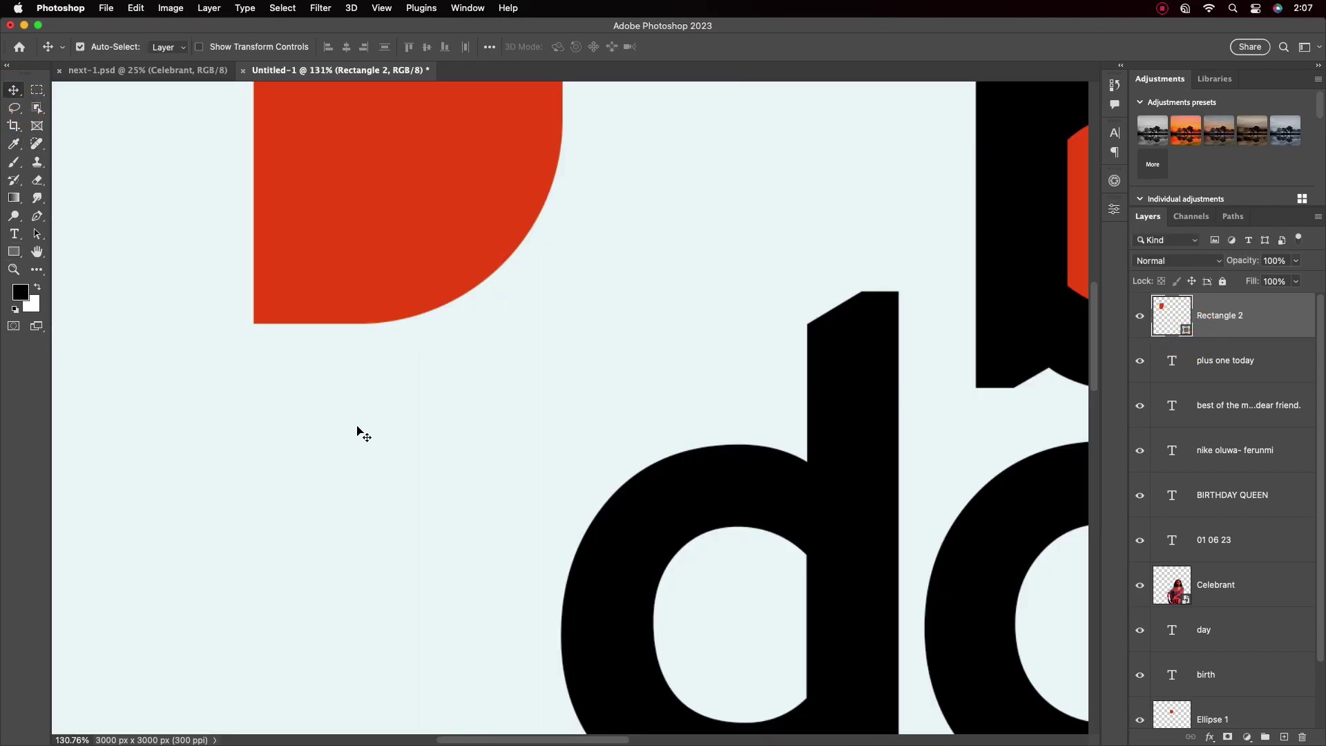
Draw a triangular tail path on a new layer and fill it with black
left_click(1258, 334)
left_click(1284, 737)
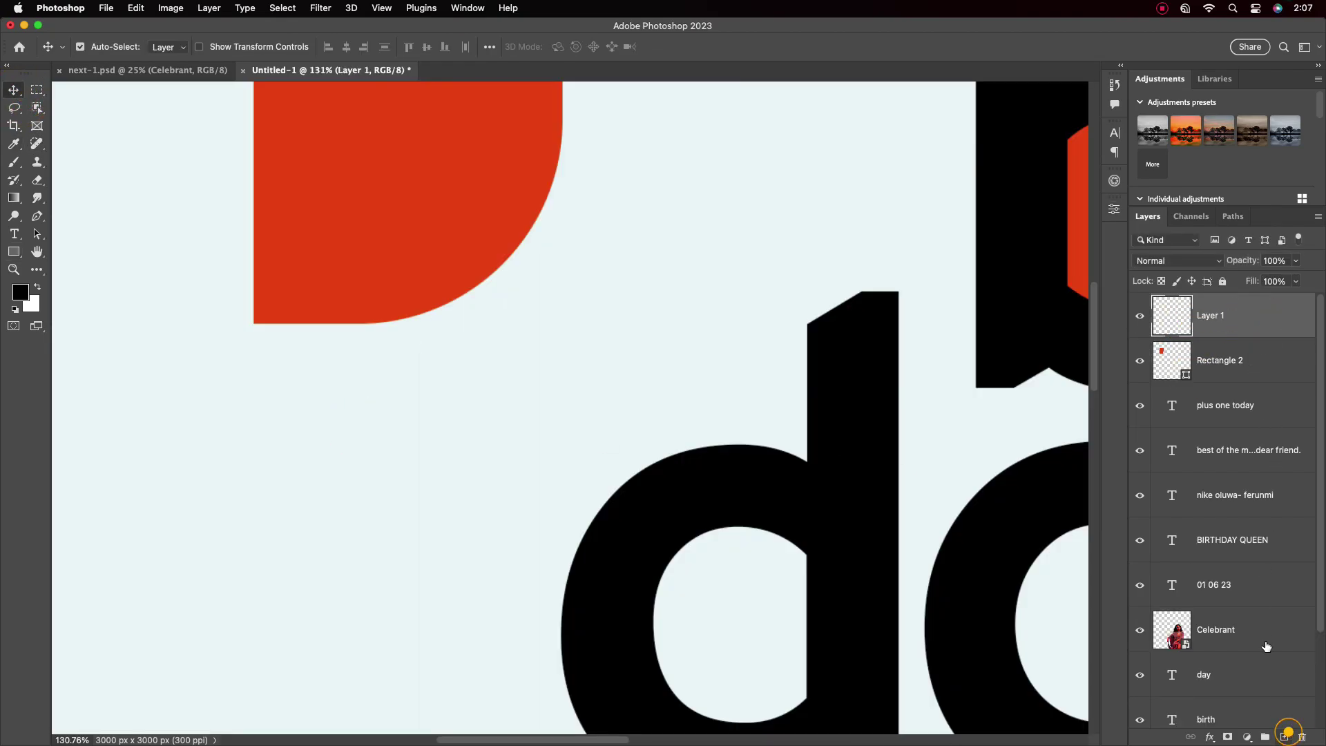
key("p")
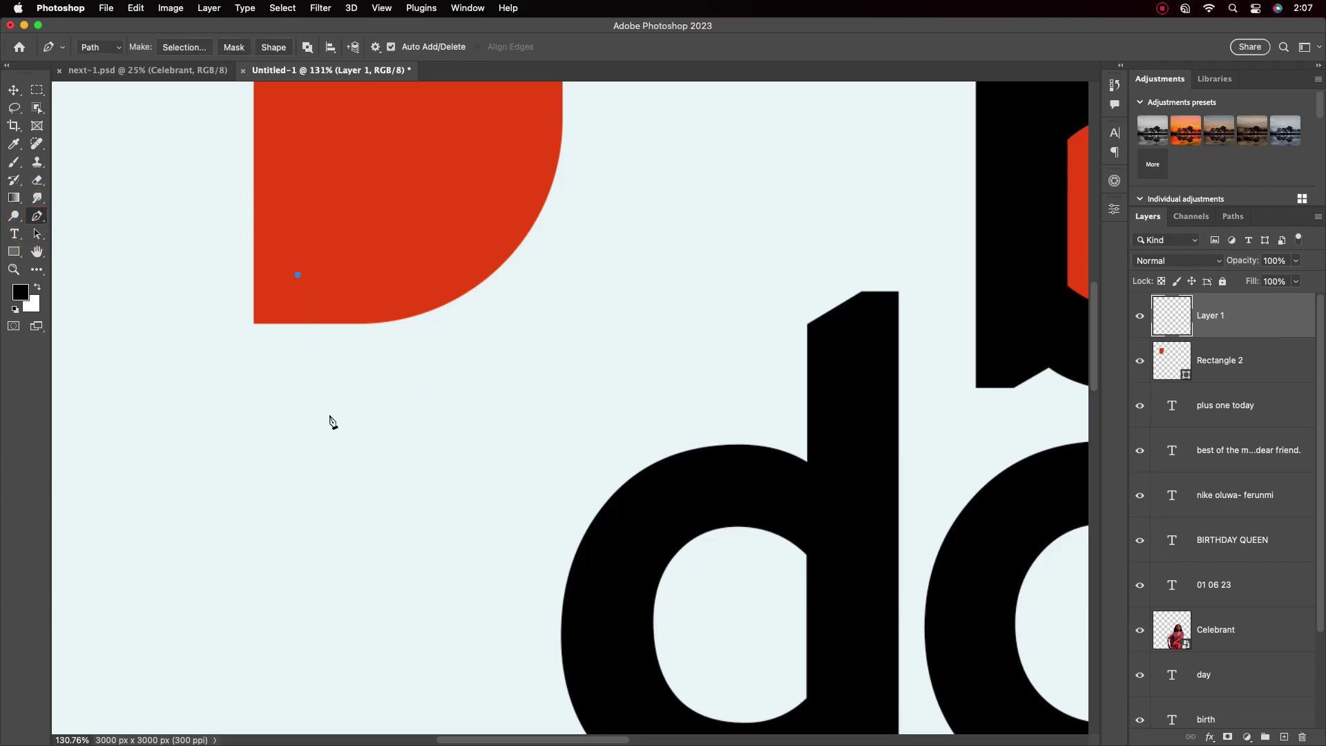
left_click(365, 428)
left_click(365, 269)
left_click(298, 274)
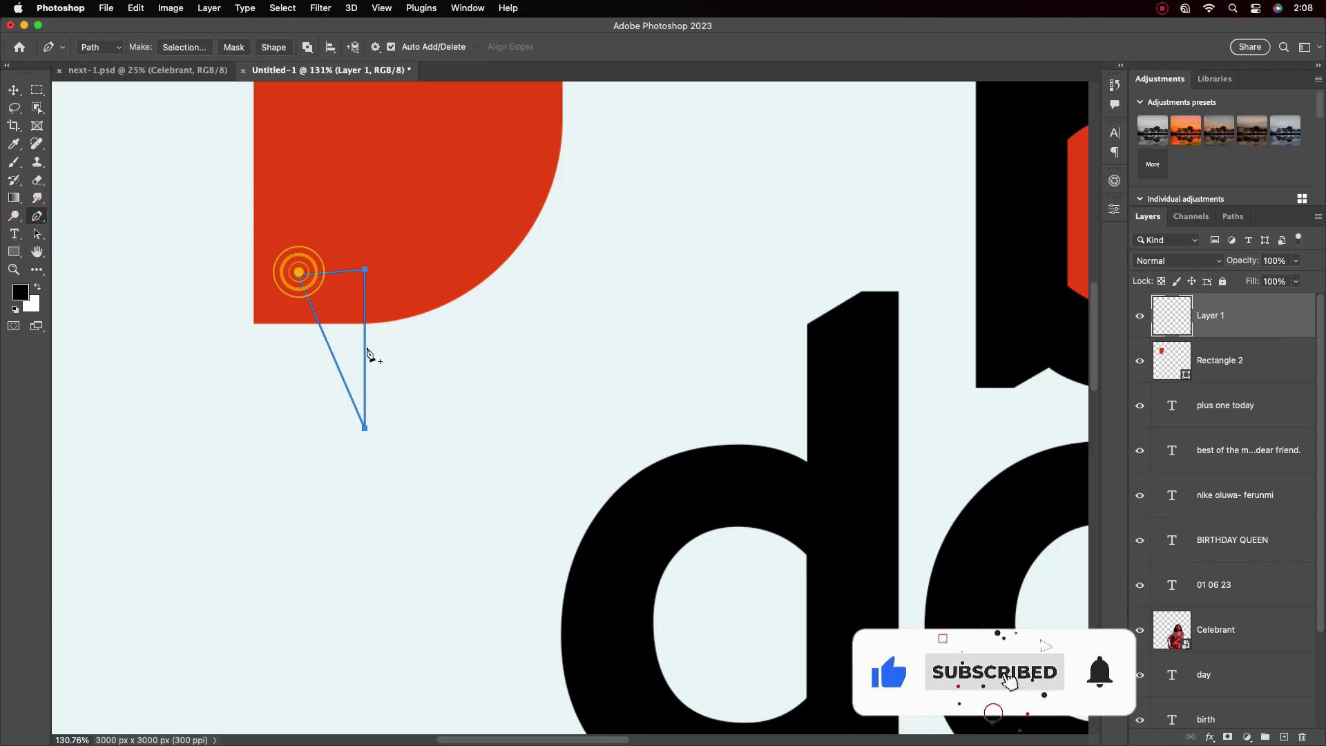
right_click(334, 320)
left_click(376, 387)
left_click(737, 299)
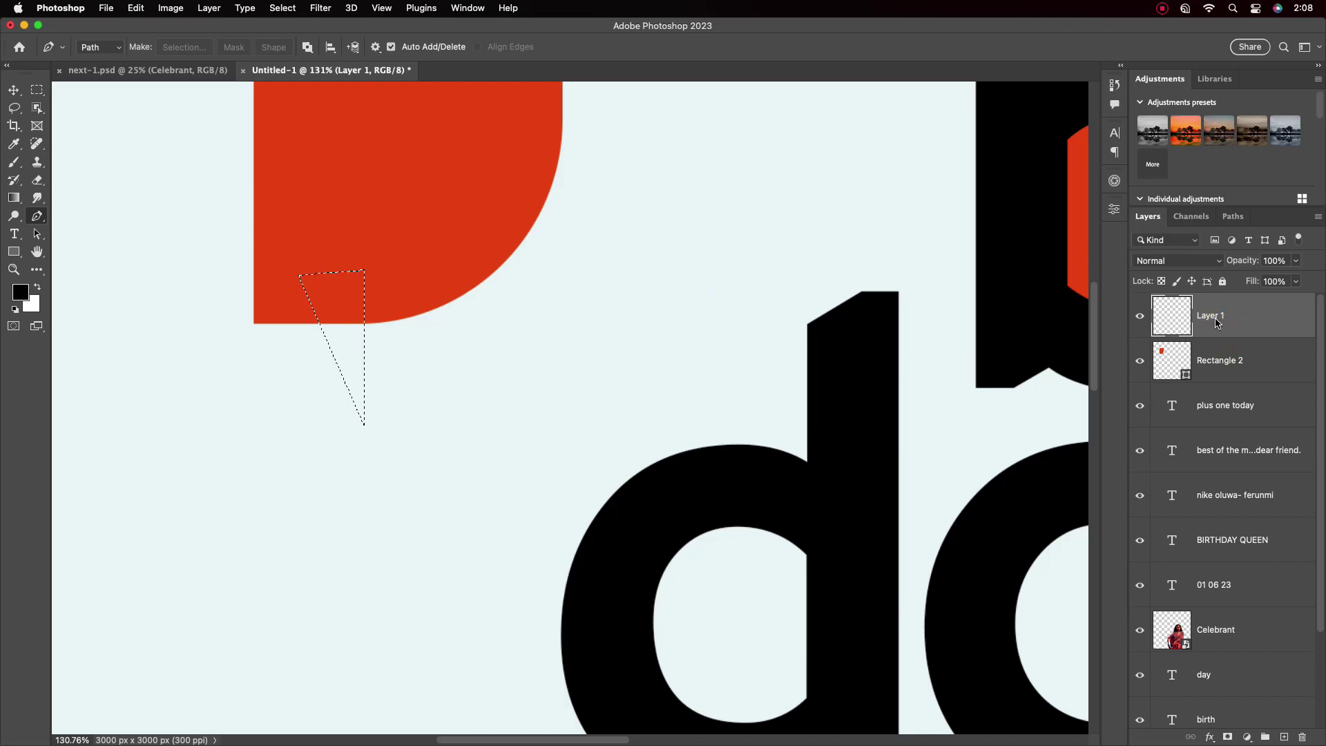
key("alt+BackSpace")
Add a colour overlay layer style to the tail layer
scroll(456, 276, "down", 3)
key("v")
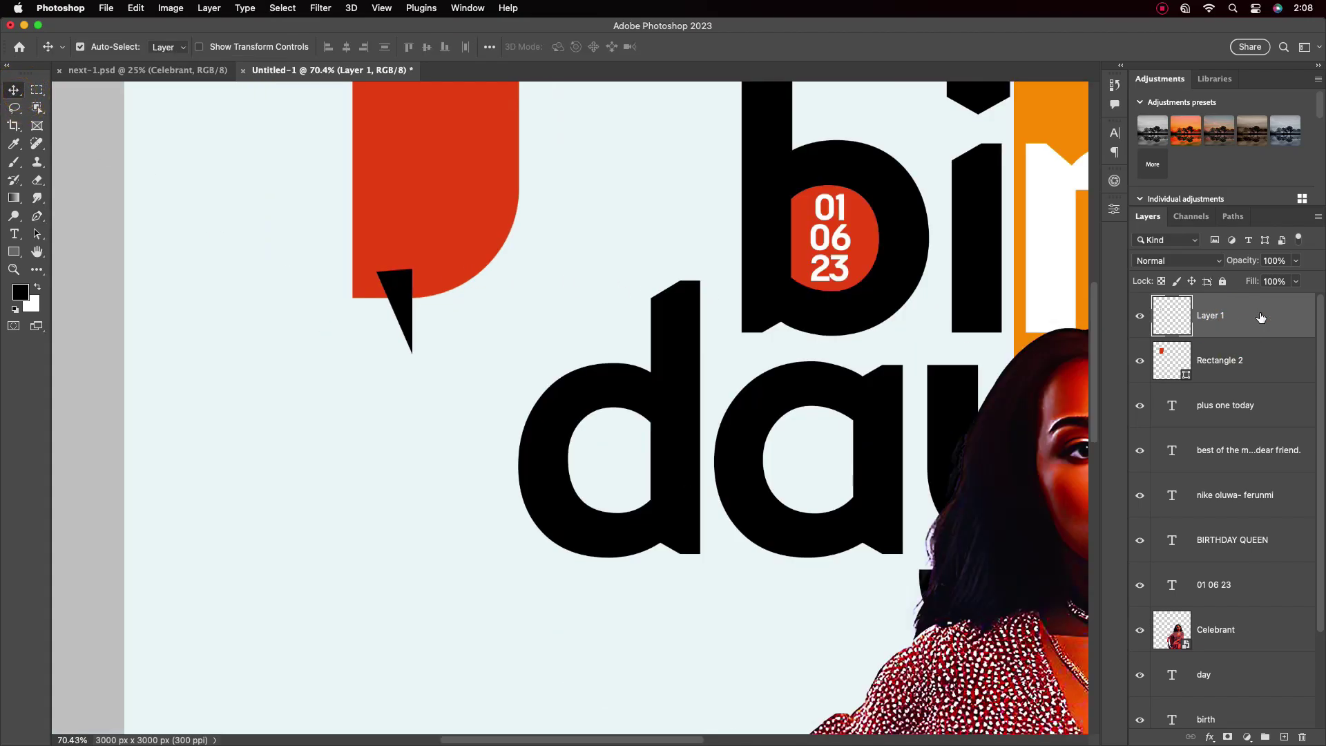
double_click(1258, 315)
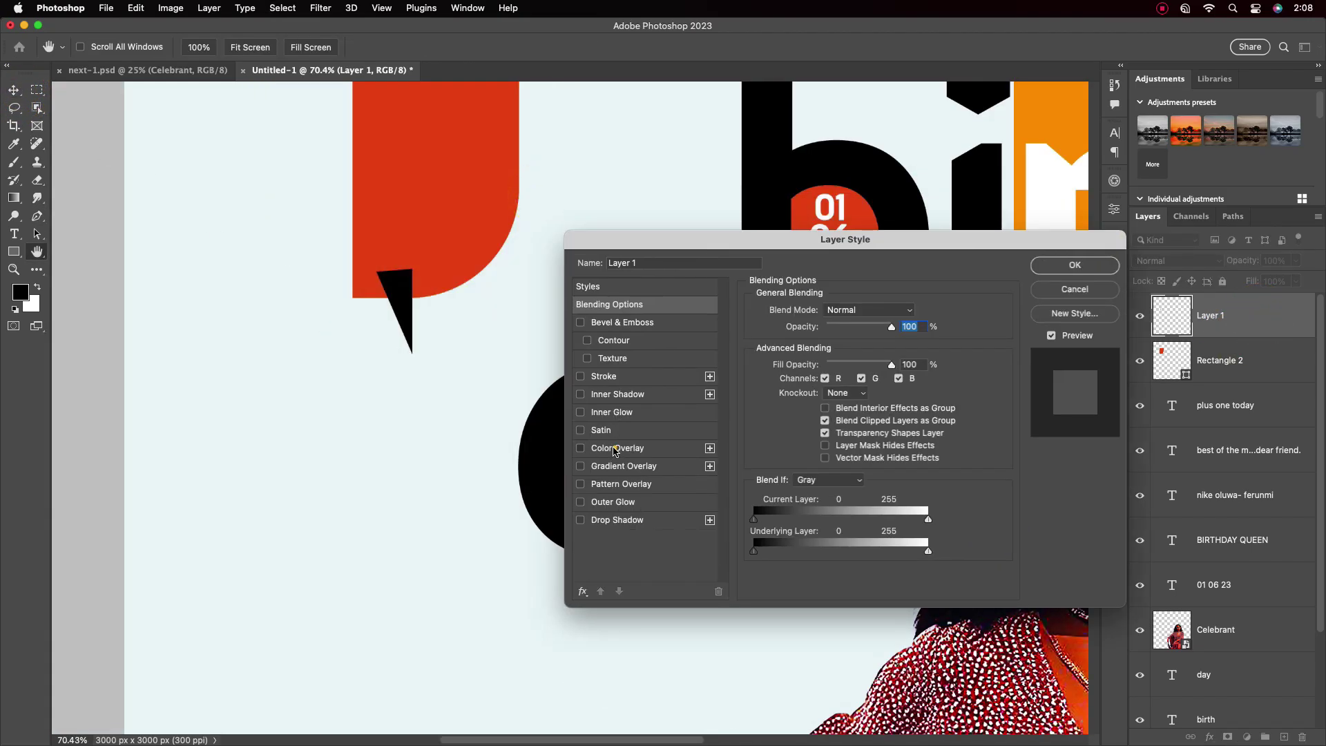
left_click(615, 450)
left_click(910, 310)
left_click(787, 287)
left_click(1075, 265)
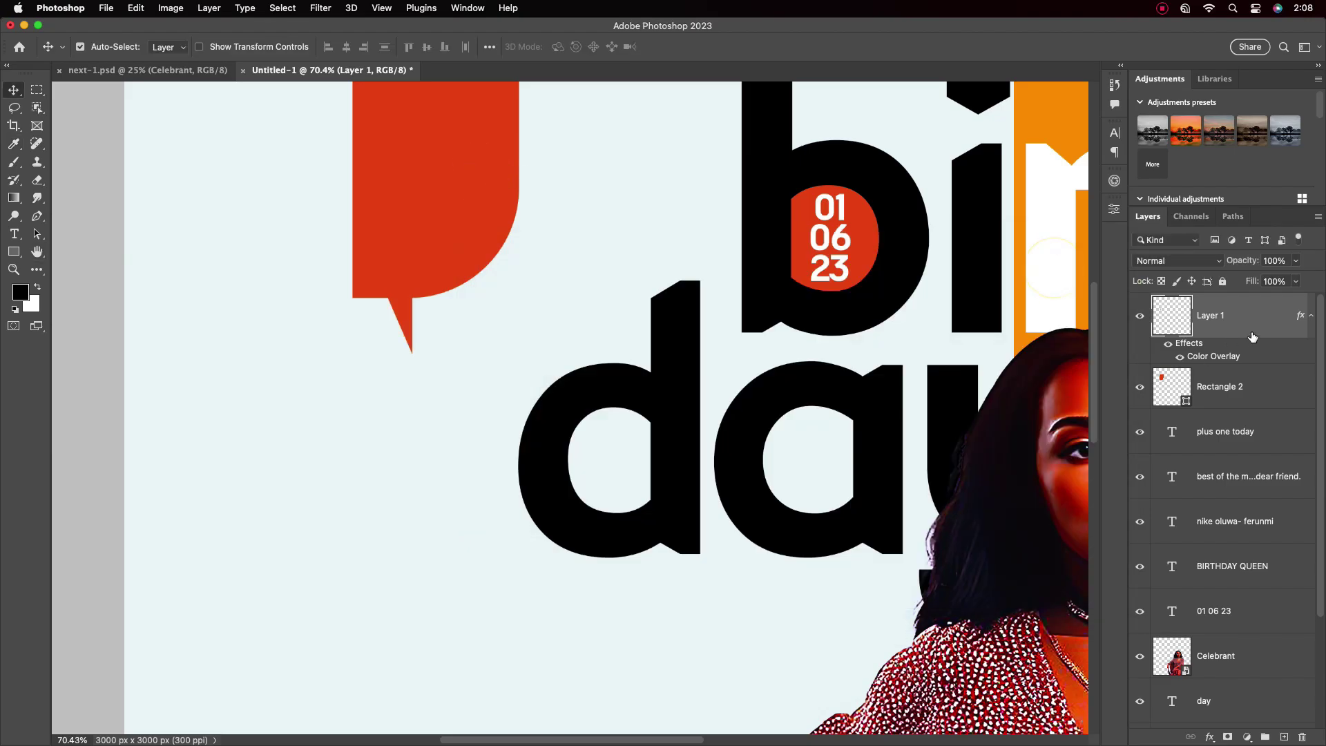
Select the tail and rectangle layers and convert them into one smart object
left_click(1312, 316)
left_click(1230, 360, "shift")
right_click(1244, 350)
left_click(1127, 275)
scroll(456, 266, "down", 4)
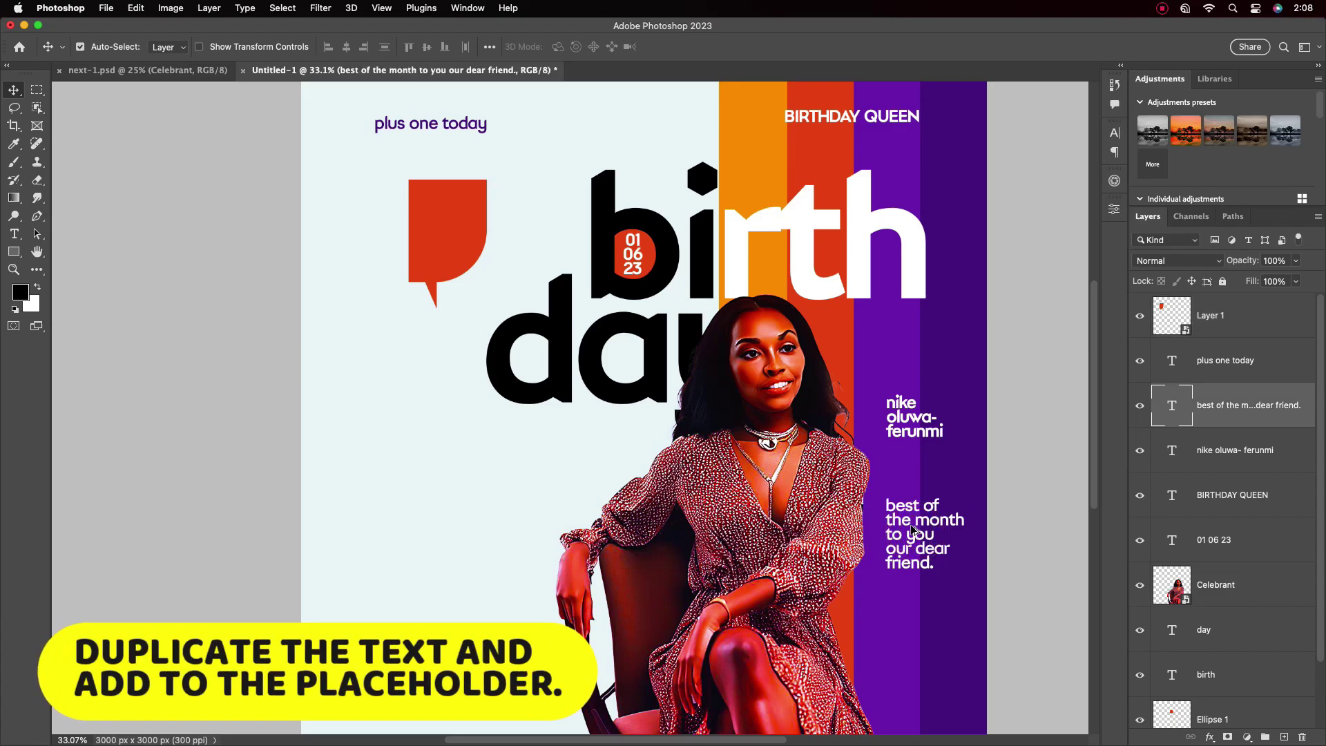
Copy the wish text into the bubble and begin it with 'We wish' and 'you all' lines
left_click_drag(1237, 406, 1205, 321)
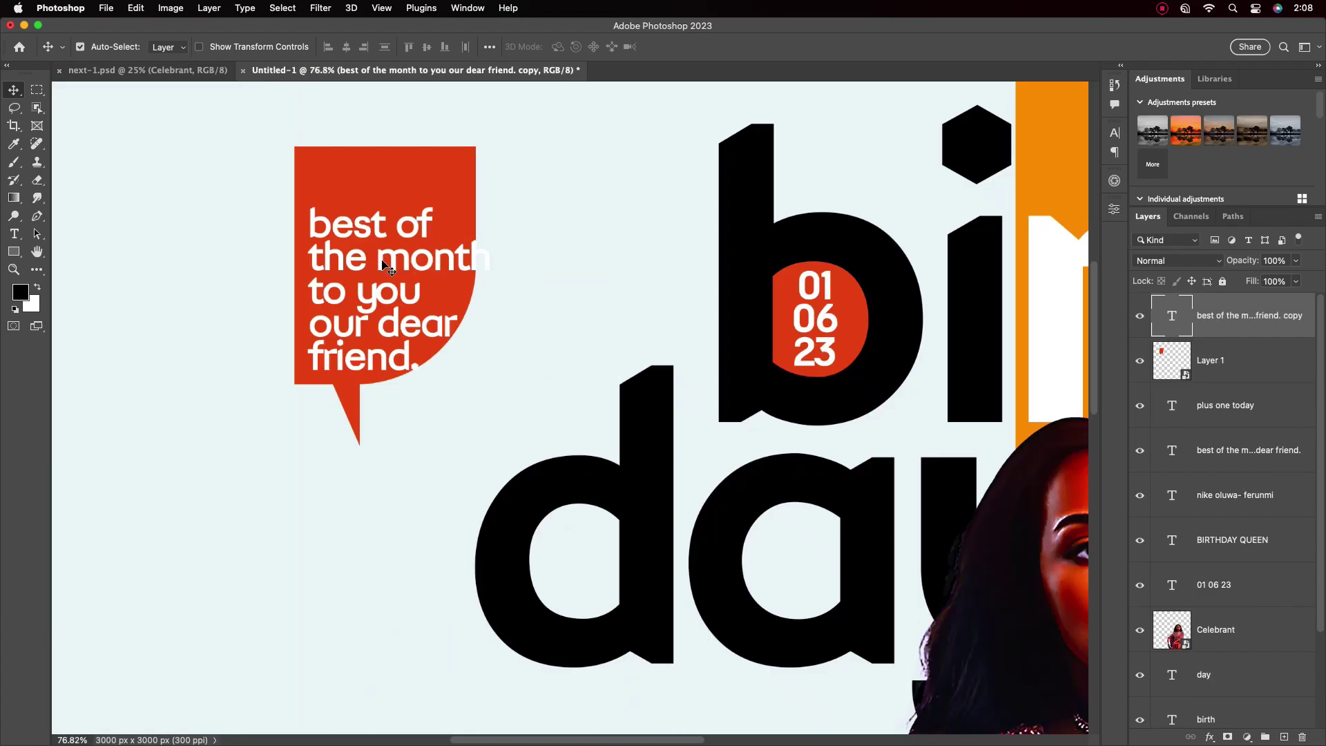
double_click(424, 290)
left_click(379, 208)
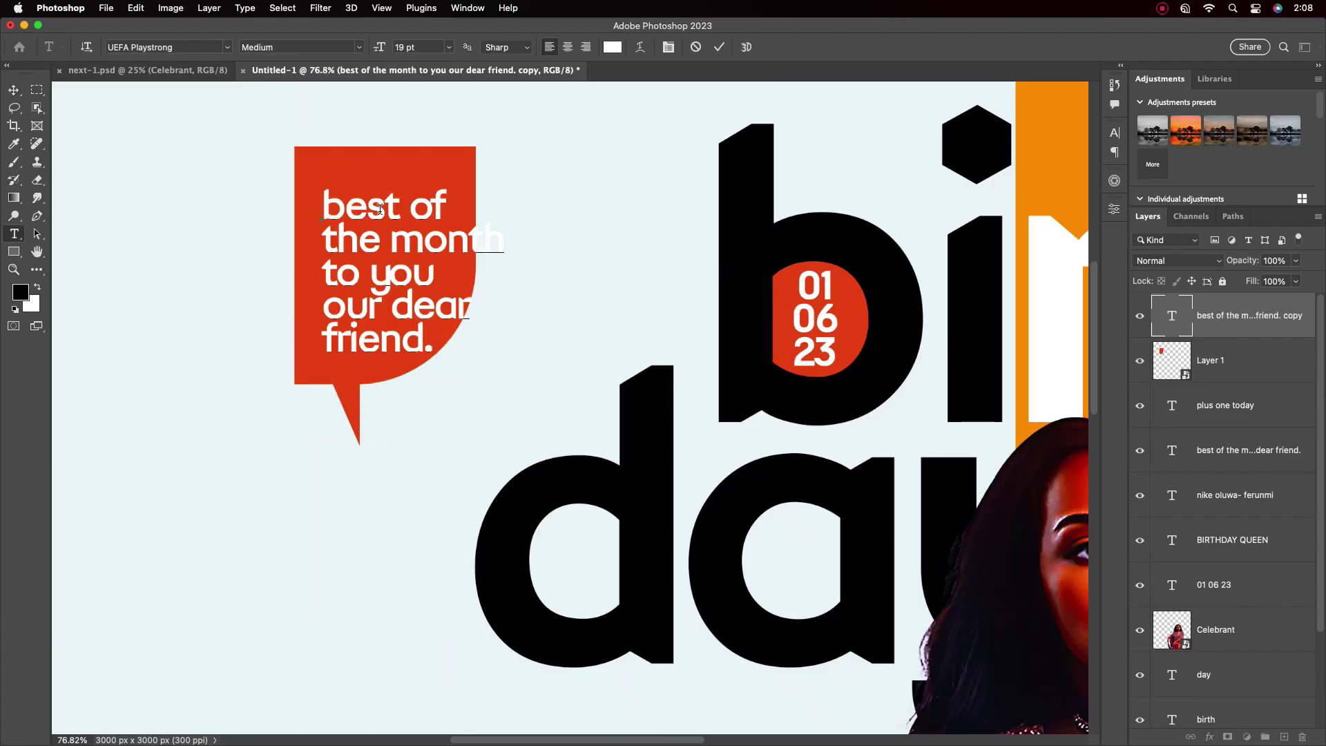
type("We wish")
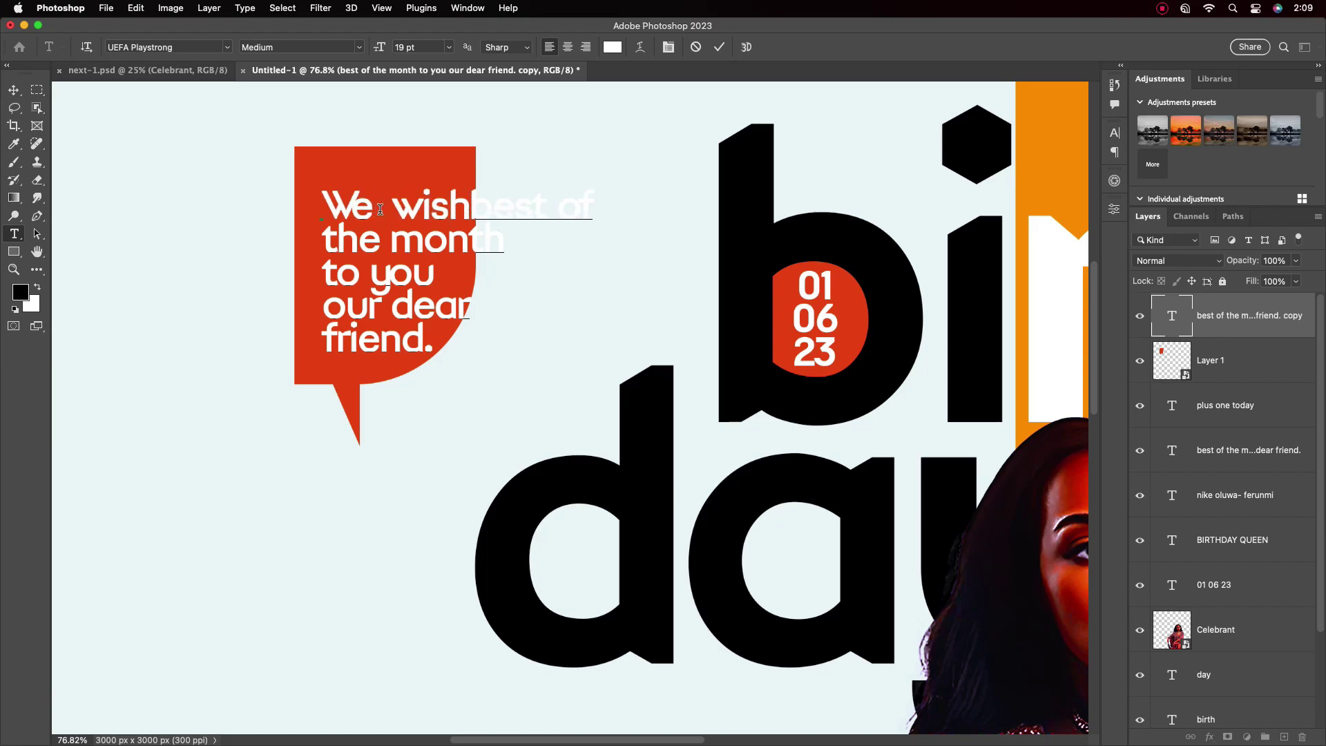
key("Return")
type("you")
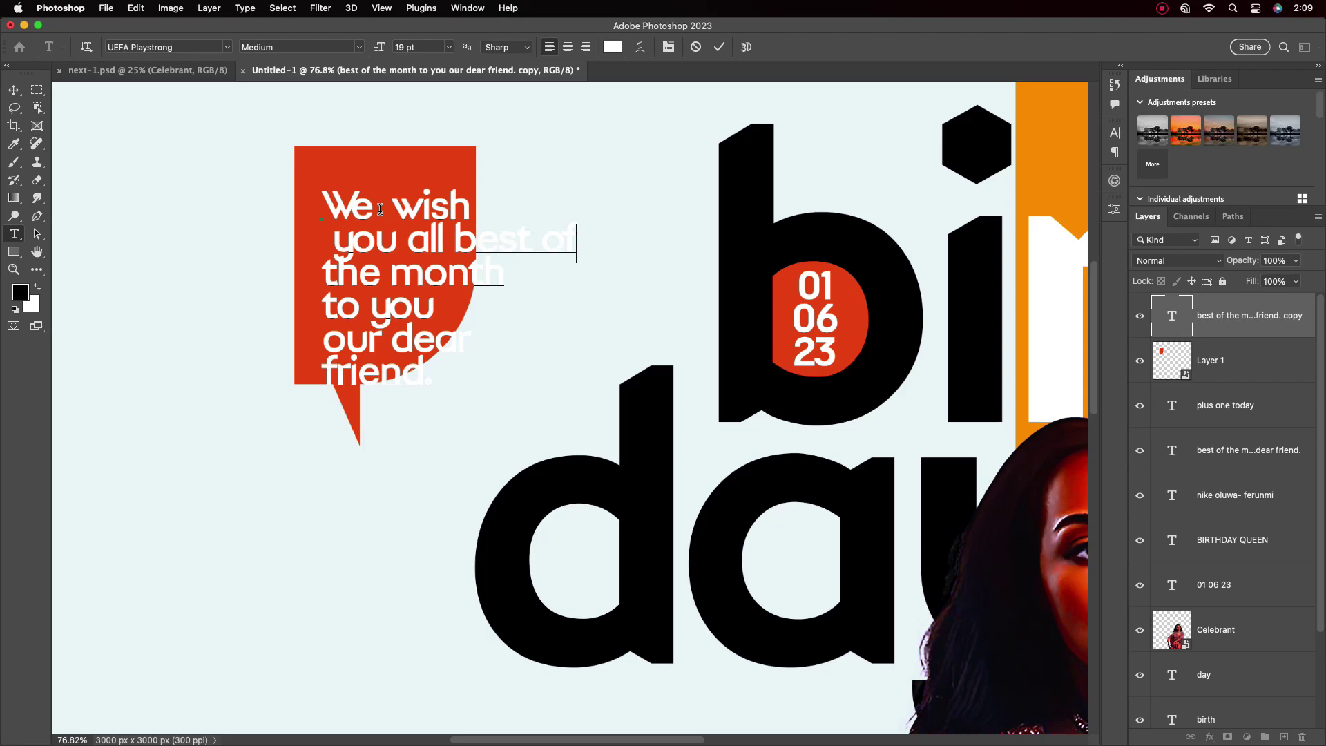
type(" all")
key("Return")
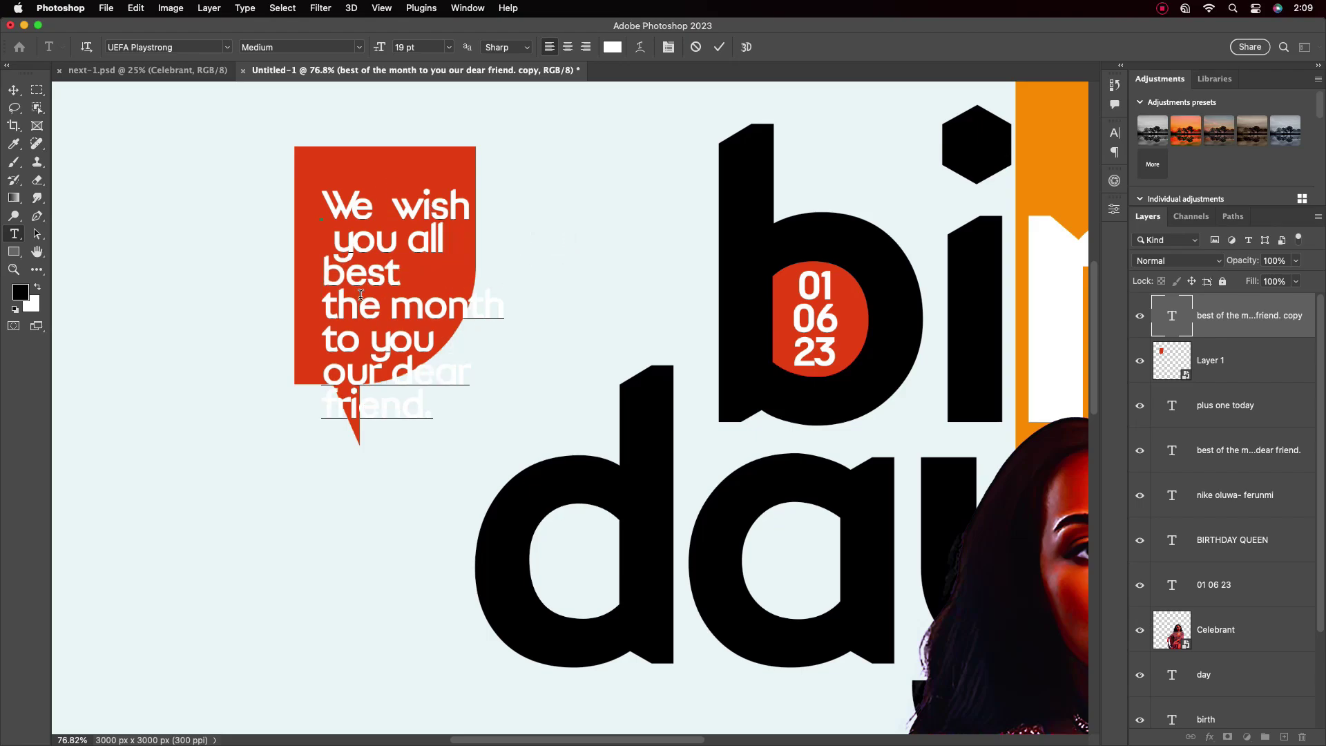
Rework the remaining lines into 'best in this month', nudge the text up and commit
key("BackSpace")
key("BackSpace")
key("BackSpace")
key("BackSpace")
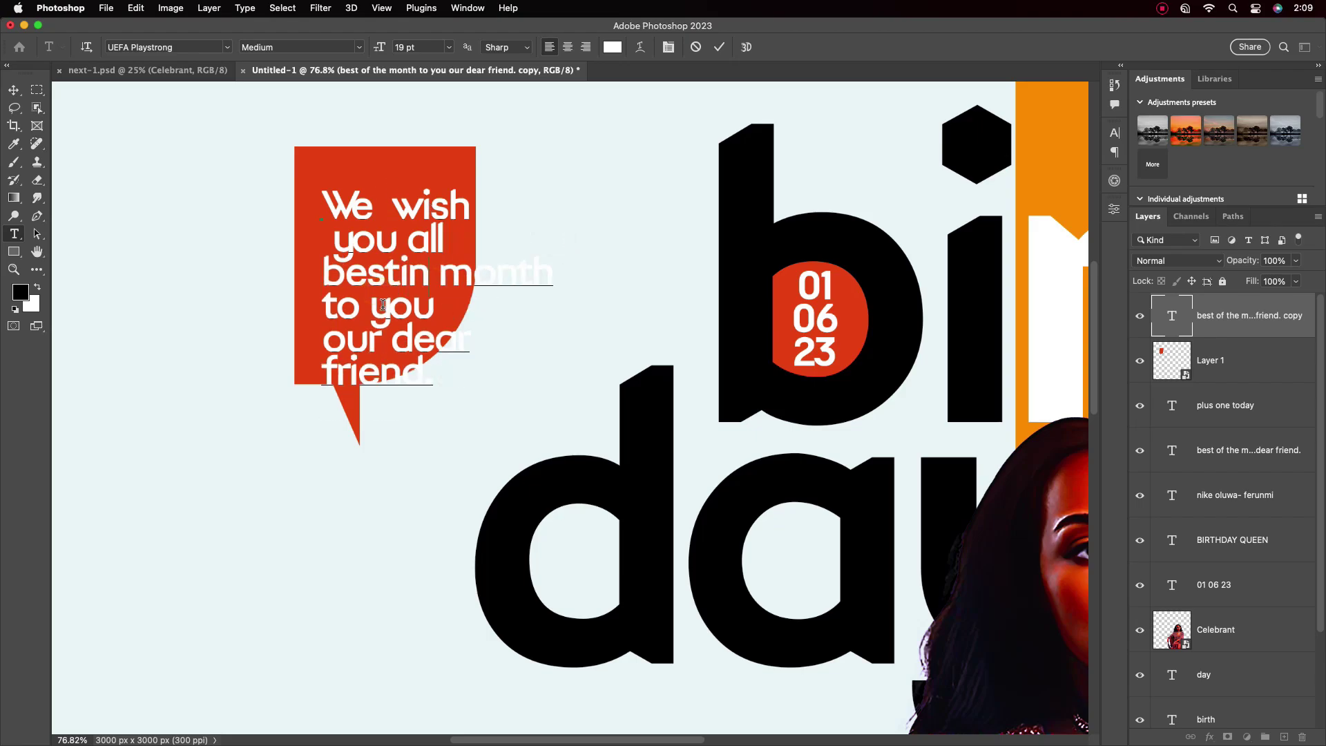
key("Return")
type("this")
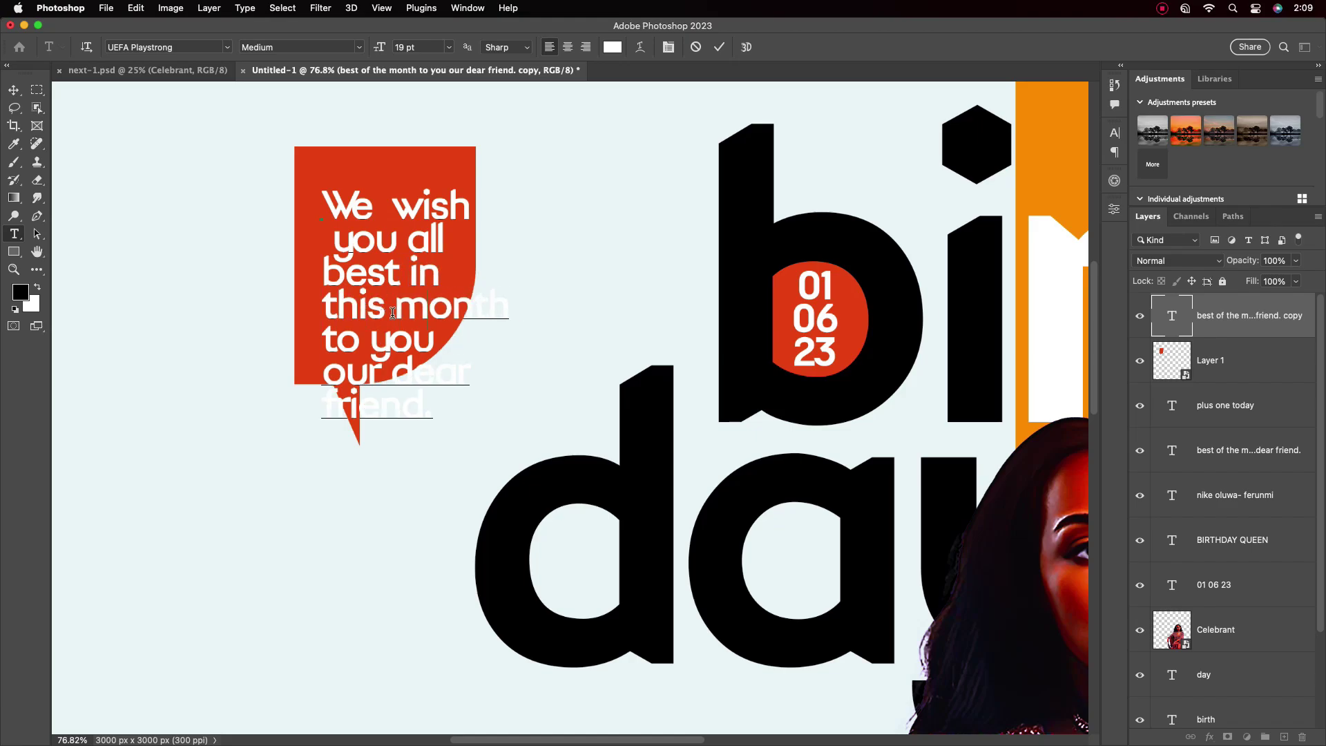
key("BackSpace")
key("BackSpace")
key("BackSpace")
key("BackSpace")
key("BackSpace")
key("BackSpace")
key("BackSpace")
key("BackSpace")
key("BackSpace")
key("BackSpace")
key("BackSpace")
key("BackSpace")
key("BackSpace")
key("BackSpace")
key("BackSpace")
key("BackSpace")
key("BackSpace")
key("BackSpace")
key("BackSpace")
key("BackSpace")
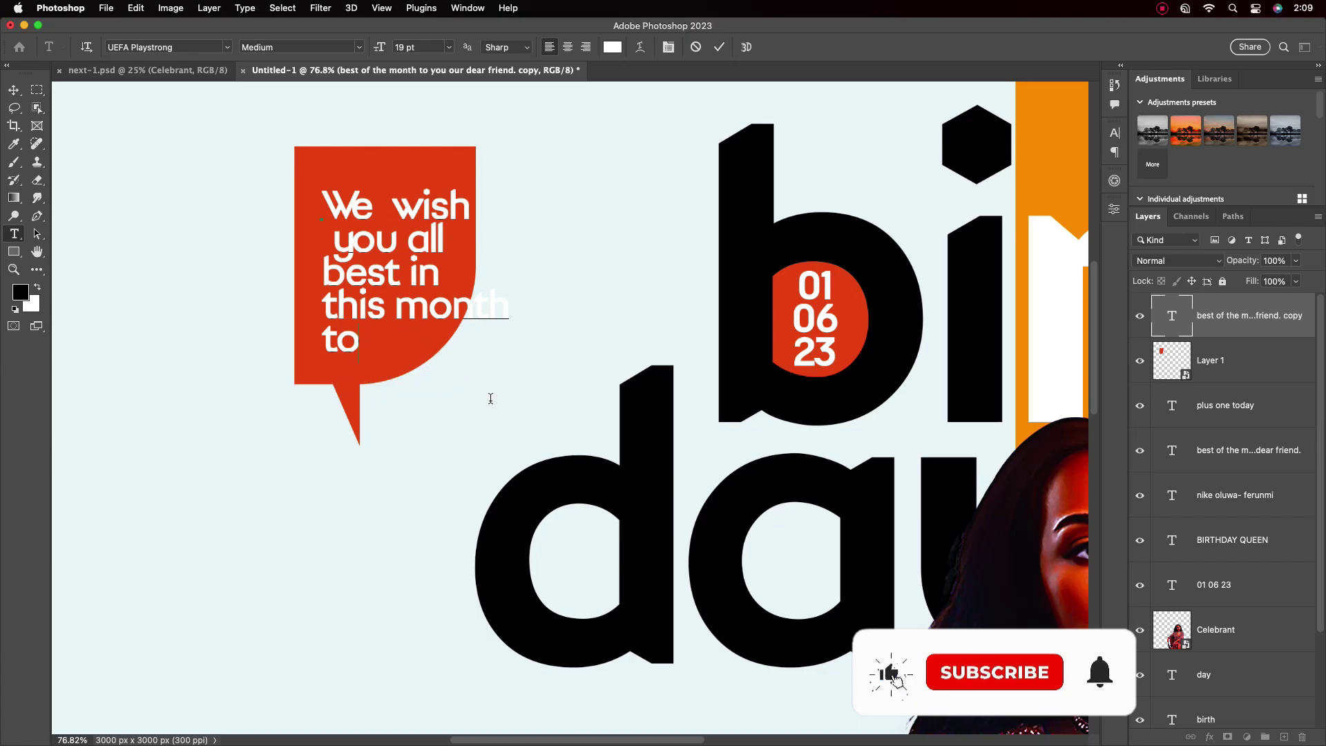
key("BackSpace")
key("Return")
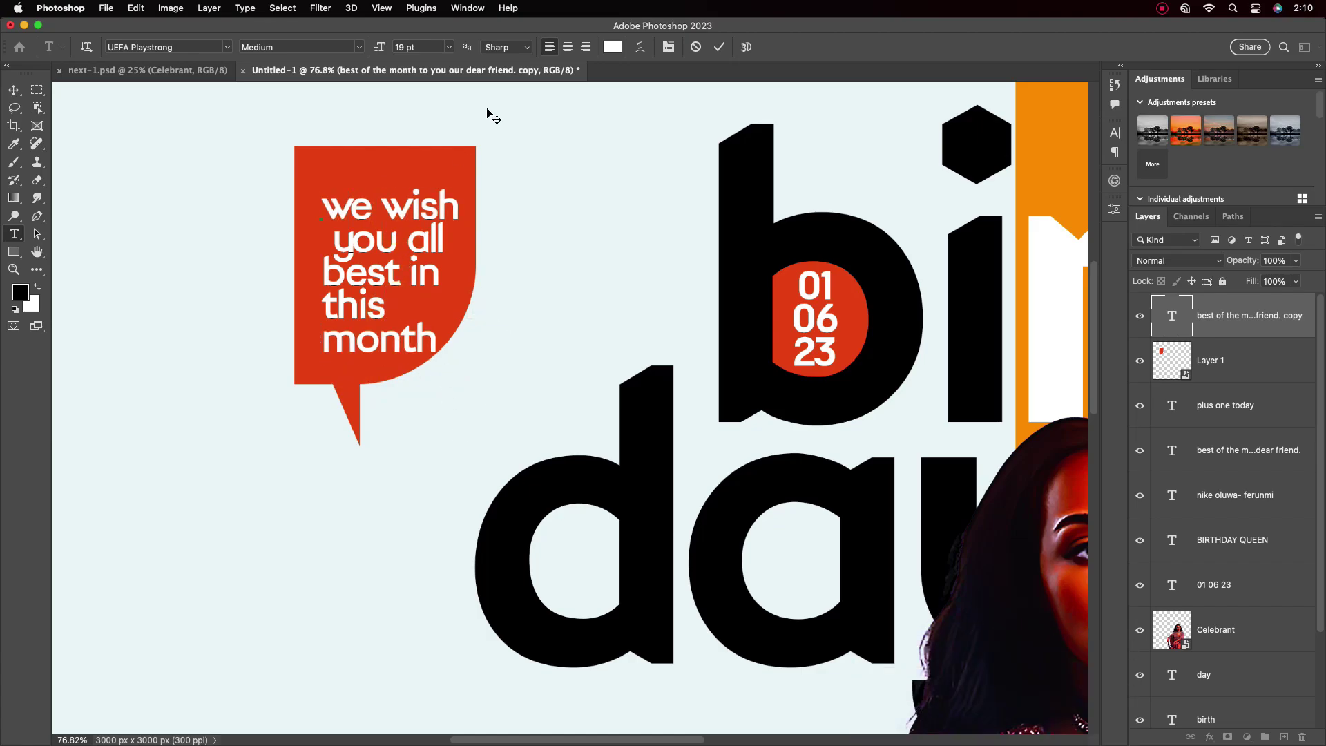
left_click_drag(487, 114, 485, 97)
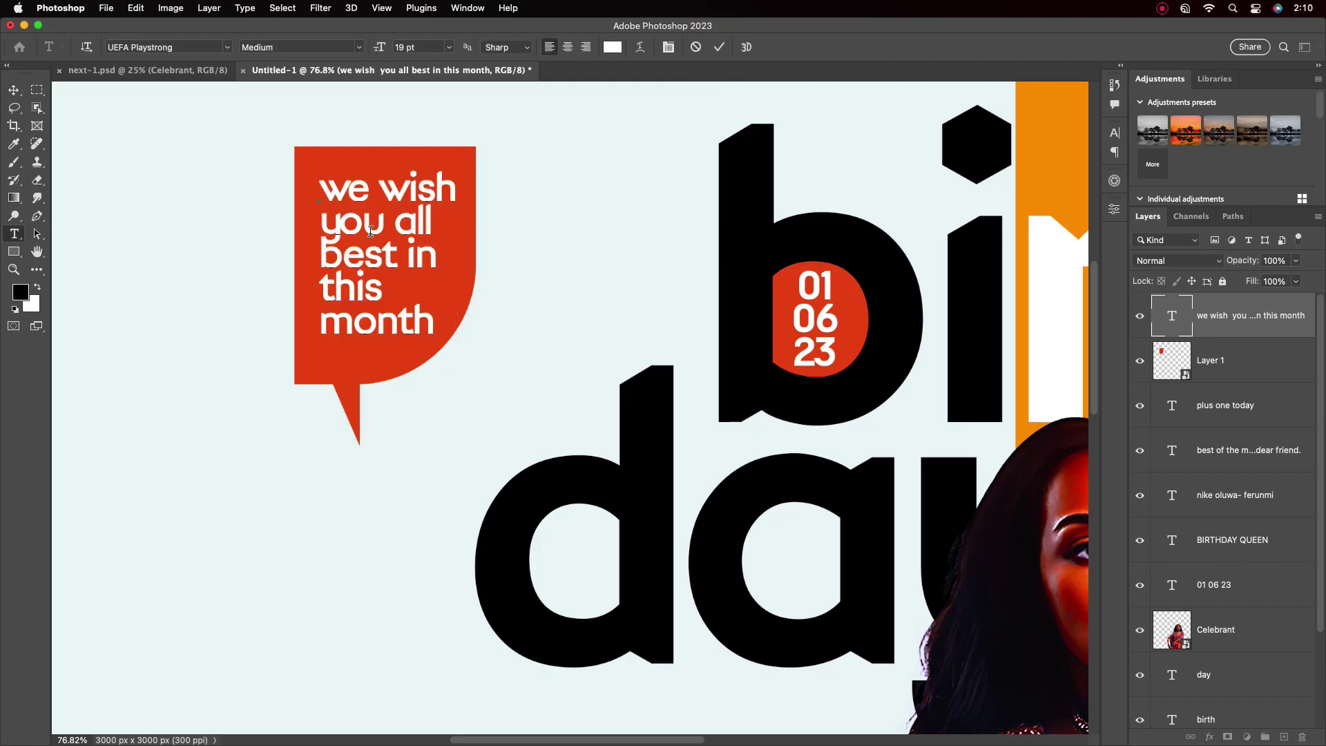
key("Escape")
key("v")
key("super+0")
scroll(385, 268, "up", 3)
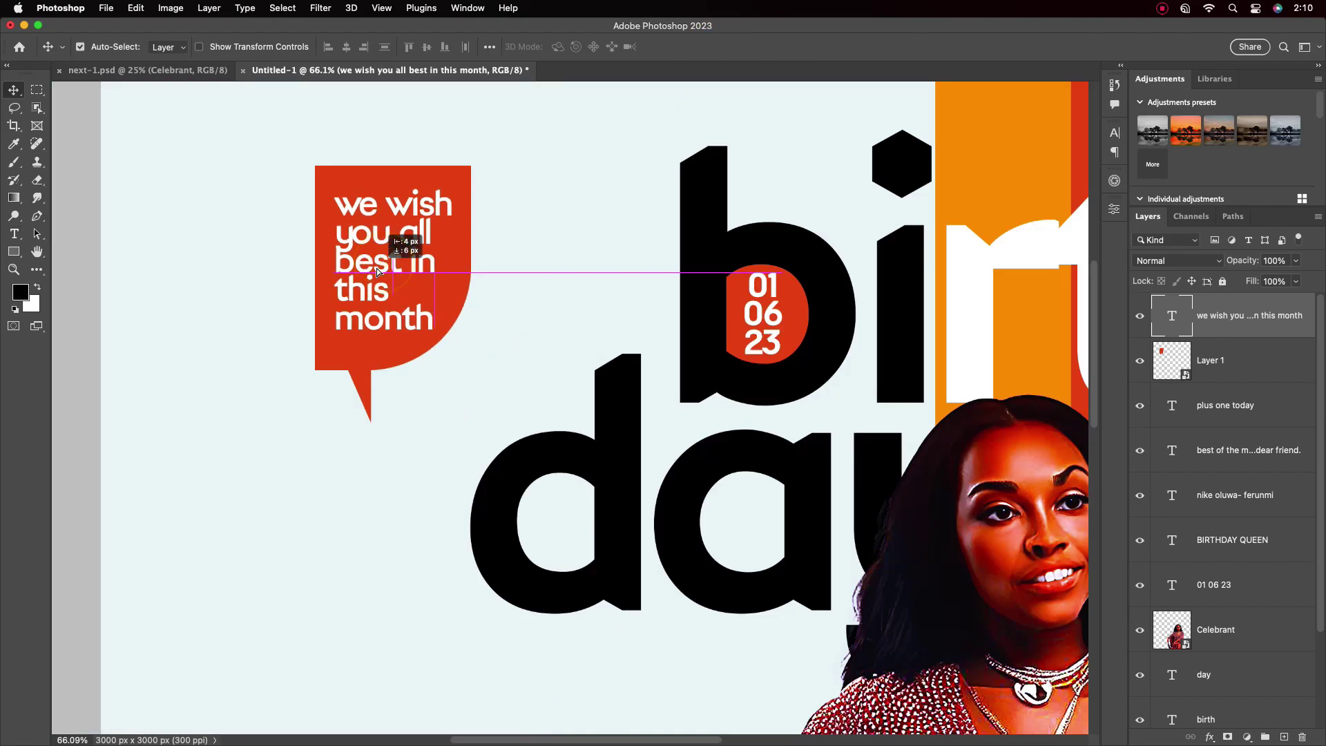
scroll(391, 304, "down", 5)
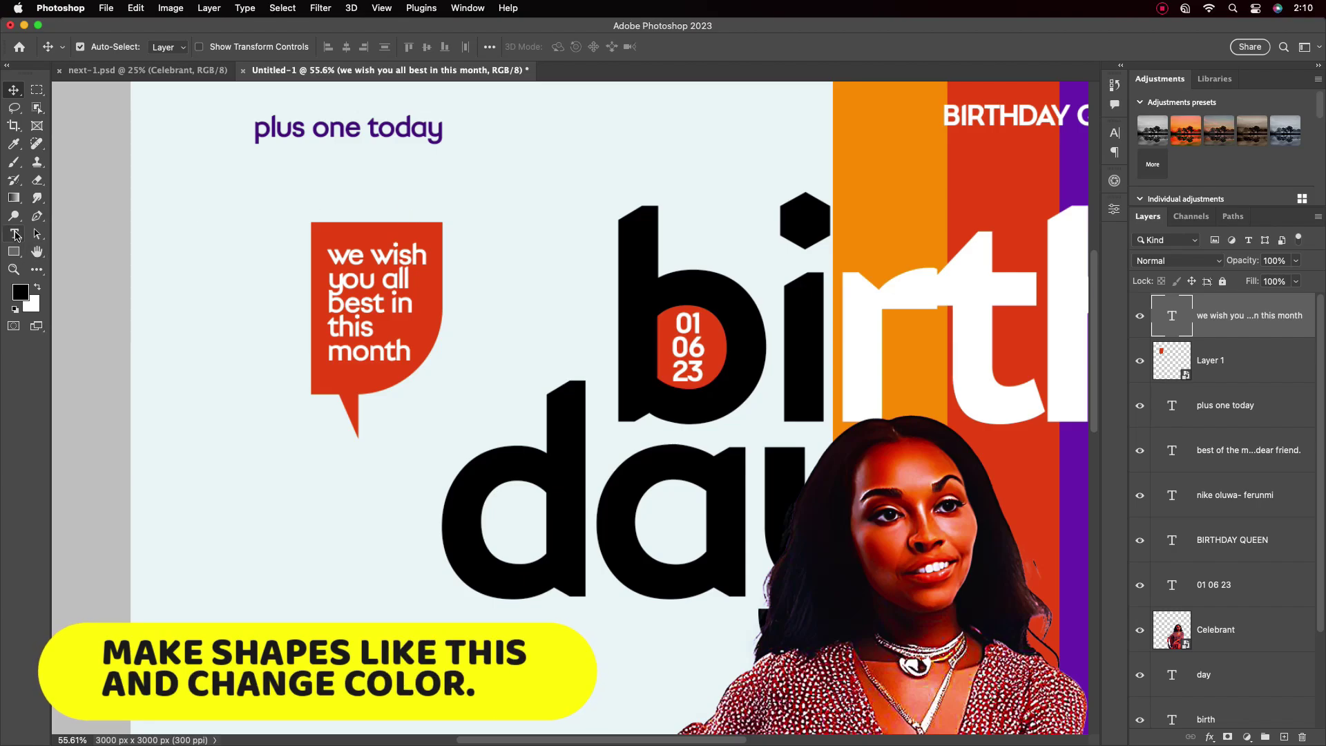
Draw a small black bar under 'plus one today' with 10.5 px rounded corners
left_click_drag(14, 251, 69, 247)
mouse_move(260, 150)
left_mouse_down()
mouse_move(298, 156)
mouse_move(310, 133)
left_mouse_up()
key("v")
scroll(228, 168, "up", 5)
left_click(958, 380)
left_click(998, 358)
left_click_drag(1095, 304, 1101, 355)
left_click(918, 351)
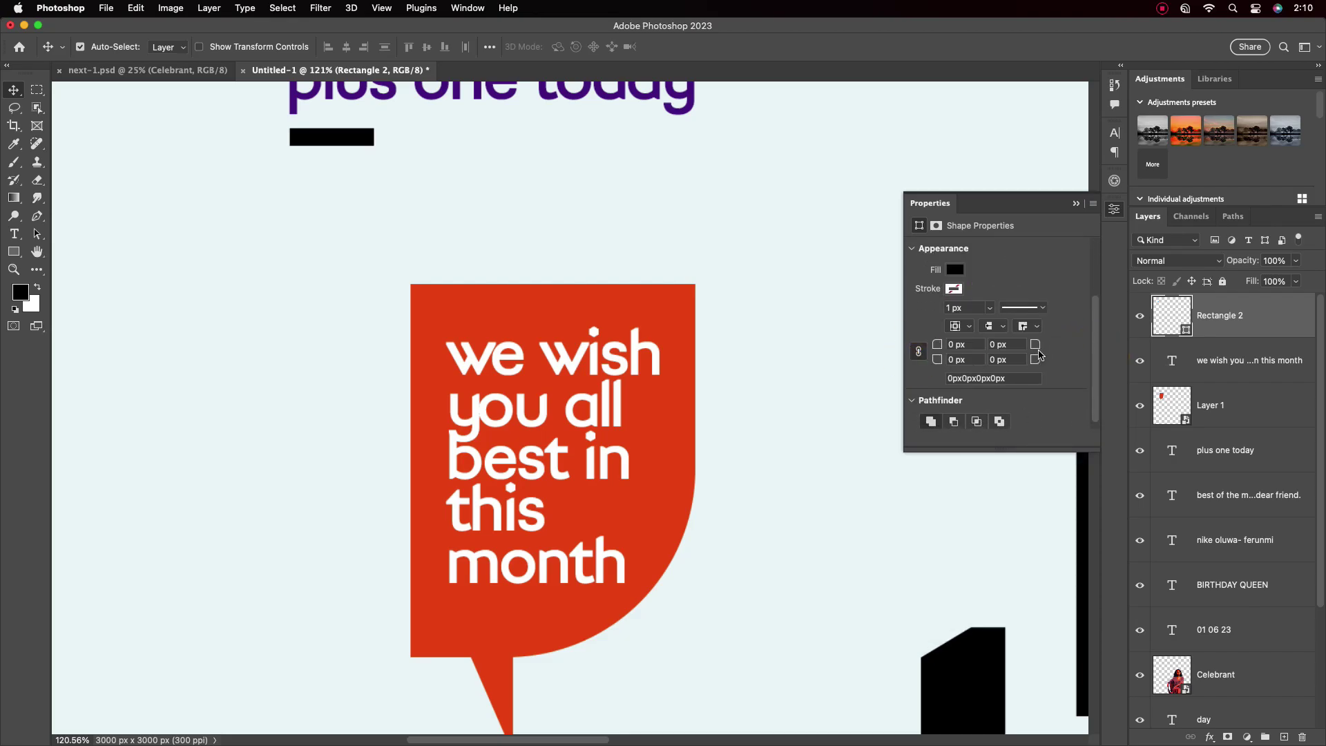
left_click_drag(937, 344, 995, 344)
scroll(345, 233, "down", 1)
scroll(349, 197, "up", 2)
Duplicate the bar to the right and stretch the rightmost bar wider
left_click_drag(335, 131, 707, 131)
scroll(522, 156, "down", 2)
key("ctrl+t")
key("Return")
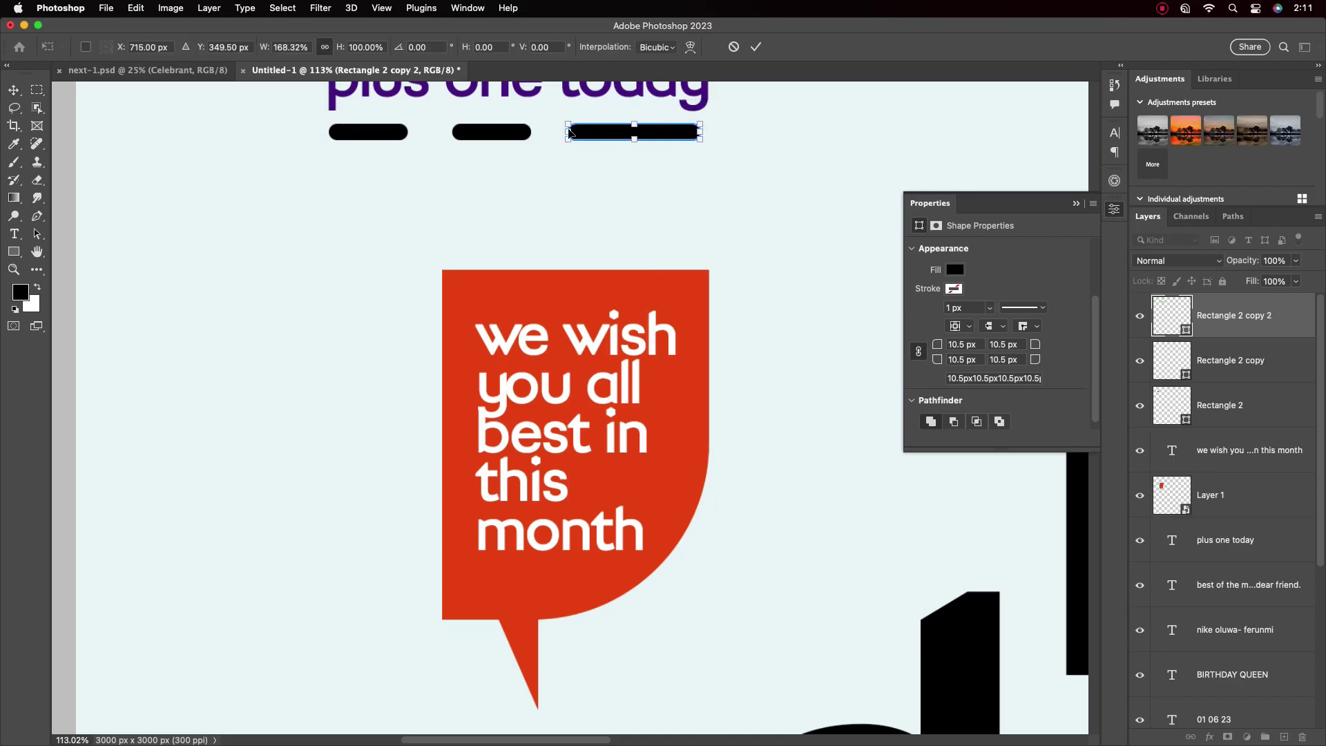
key("ctrl+t")
left_click(755, 46)
Widen the first bar (Rectangle 2) to the right with Free Transform
left_click(399, 129)
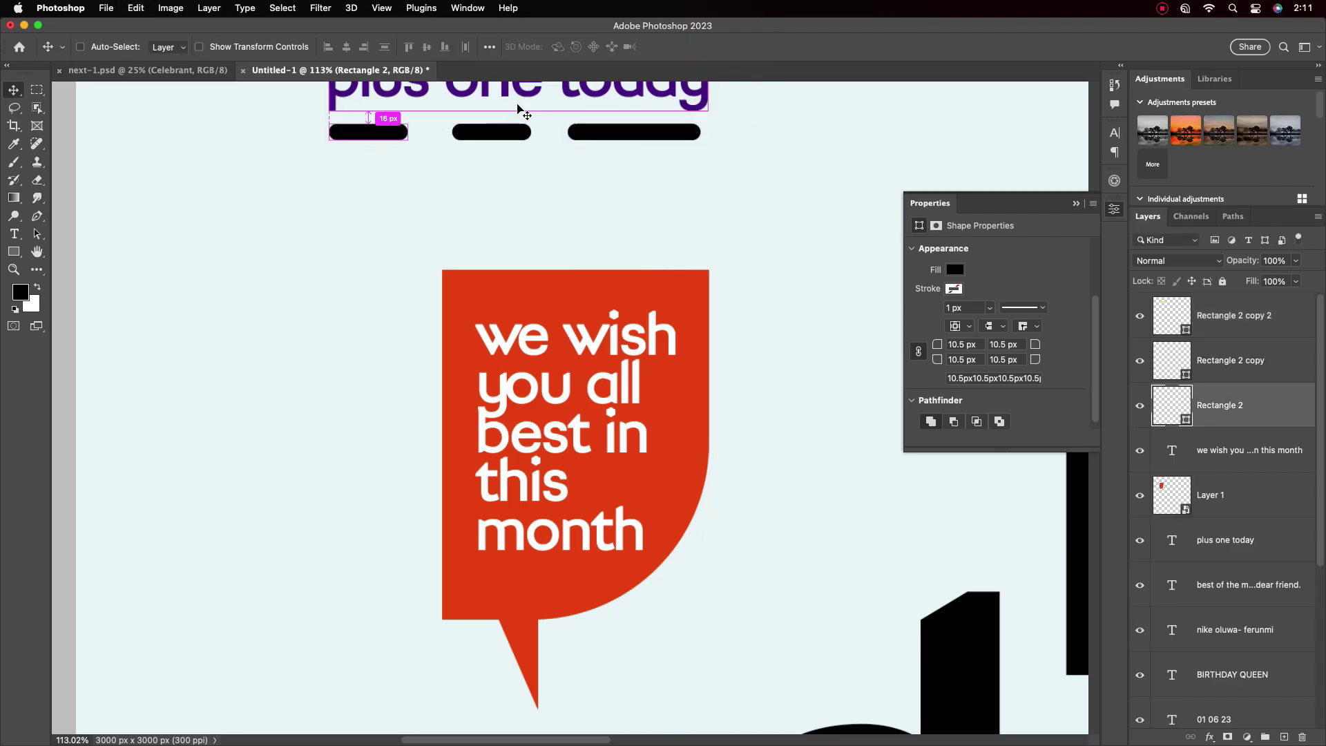
key("ctrl+t")
left_click_drag(410, 130, 431, 129)
key("Return")
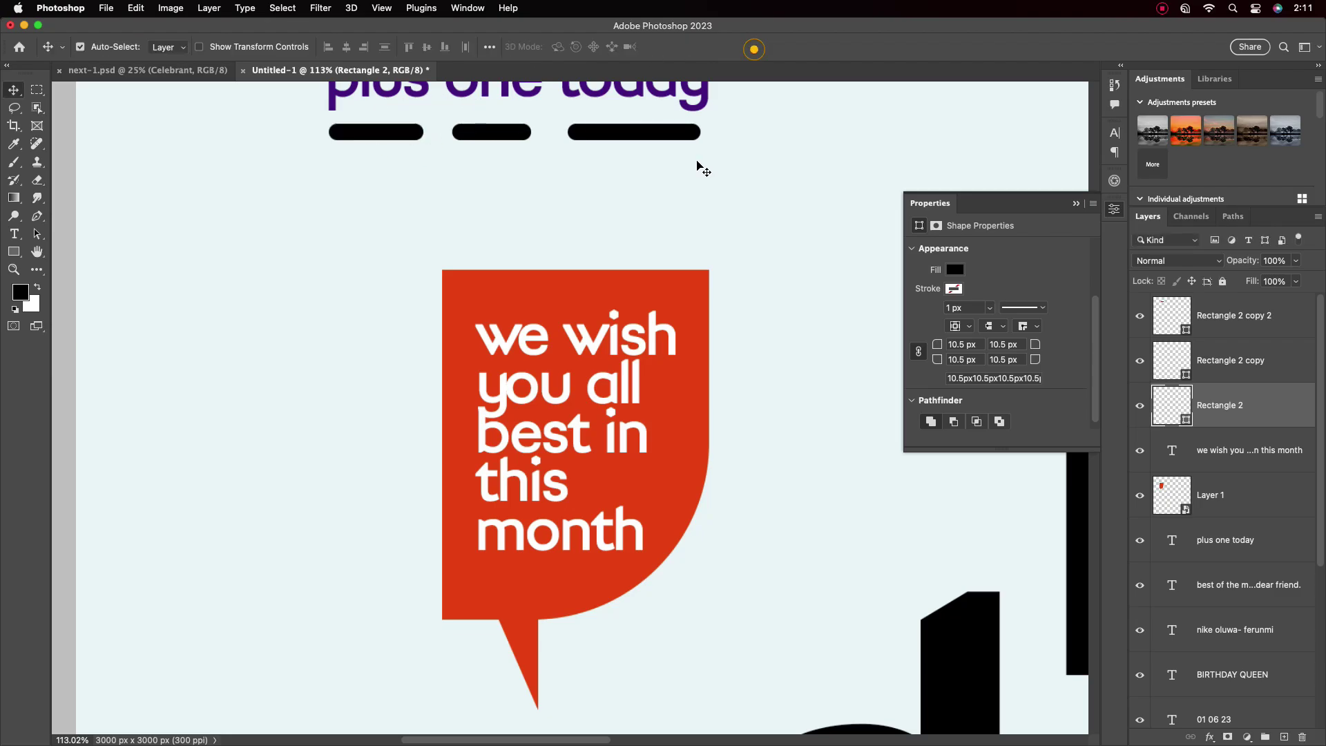
scroll(701, 166, "down", 3)
Fill the right bar with red sampled from the bubble
key("alt+period")
double_click(1183, 325)
left_click(674, 253)
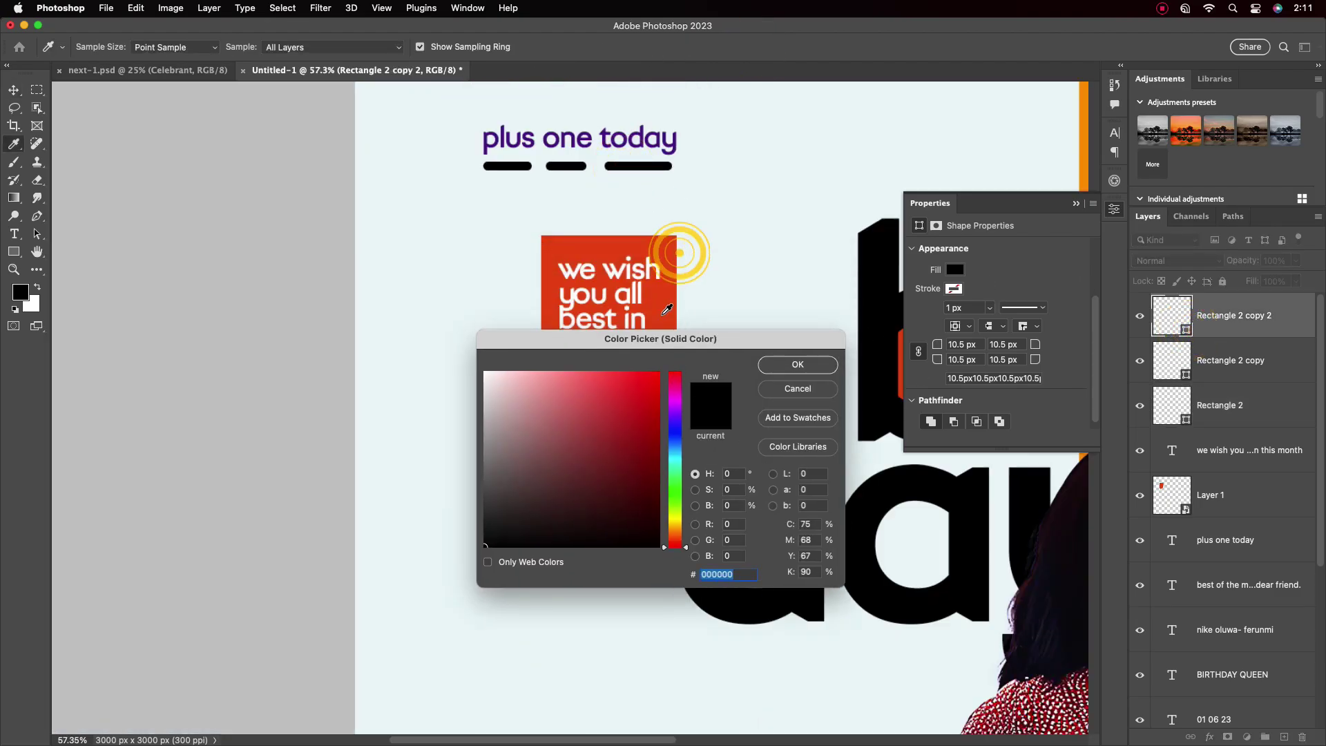
key("Return")
scroll(874, 394, "down", 5)
scroll(847, 358, "up", 5)
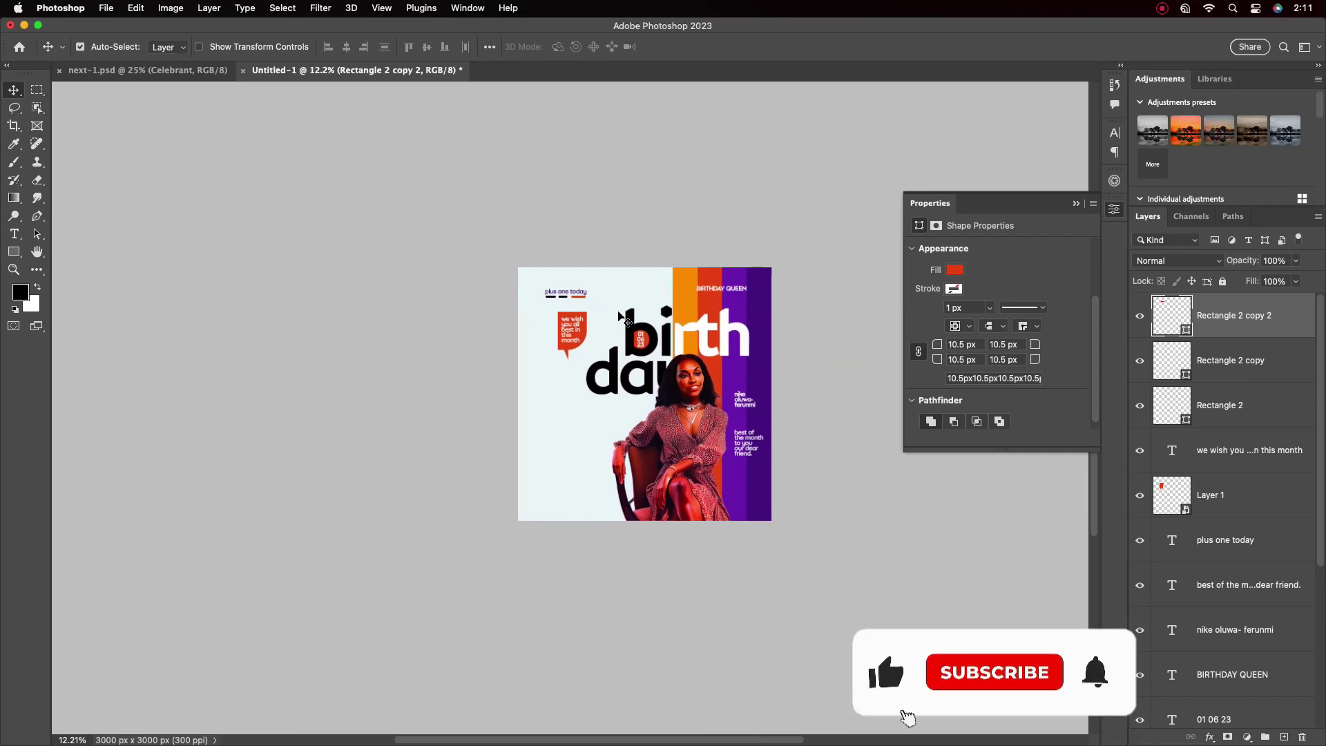
Fill the middle bar orange and the left bar purple sampled from the stripe
left_click(570, 342)
double_click(515, 286)
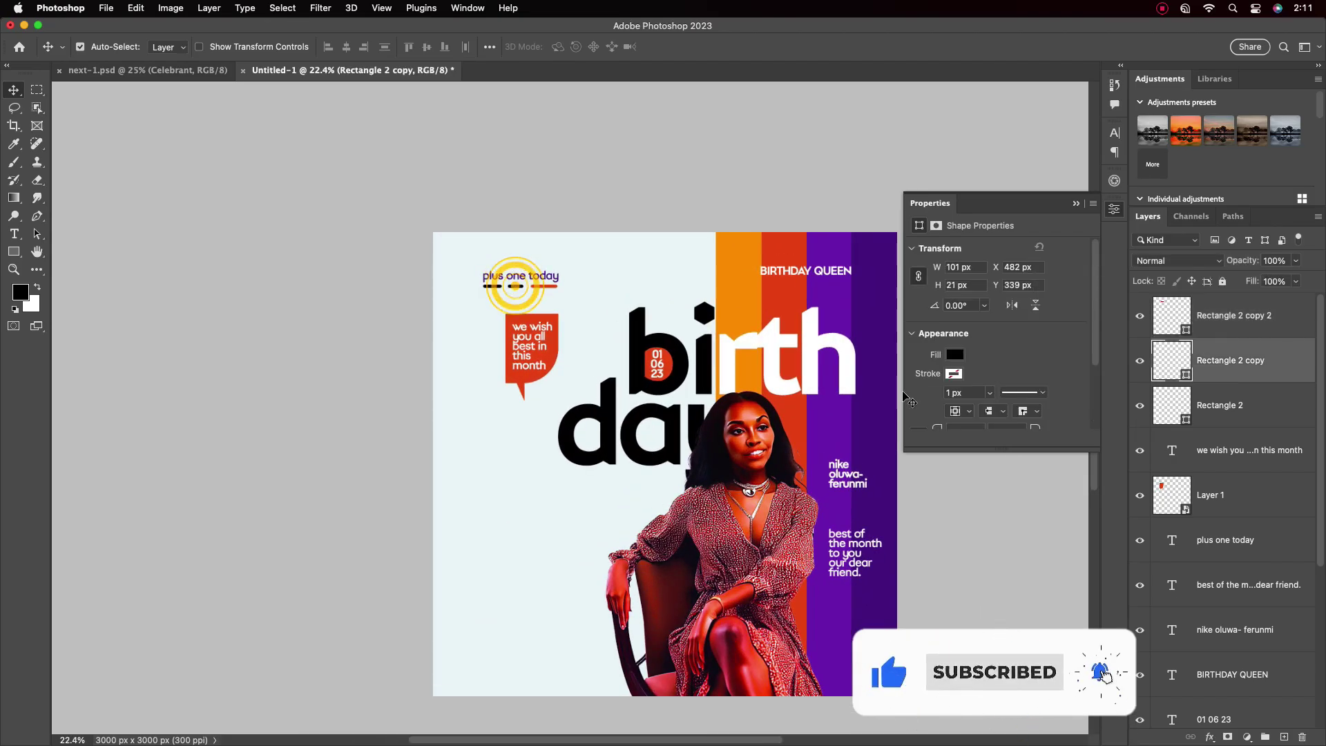
left_click(794, 366)
double_click(493, 286)
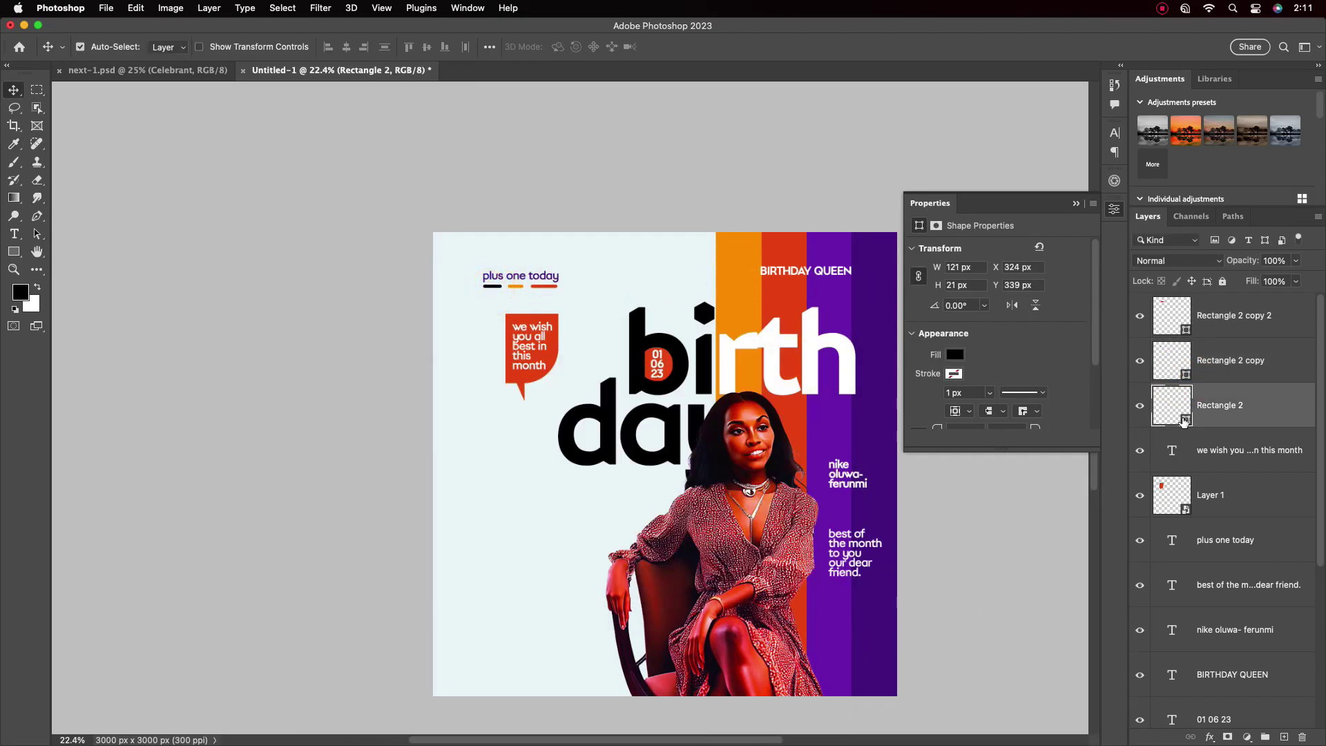
left_click(882, 287)
key("Return")
Recolour the 'plus one today' text through the Character panel colour swatch
left_click(547, 278)
scroll(660, 301, "up", 1)
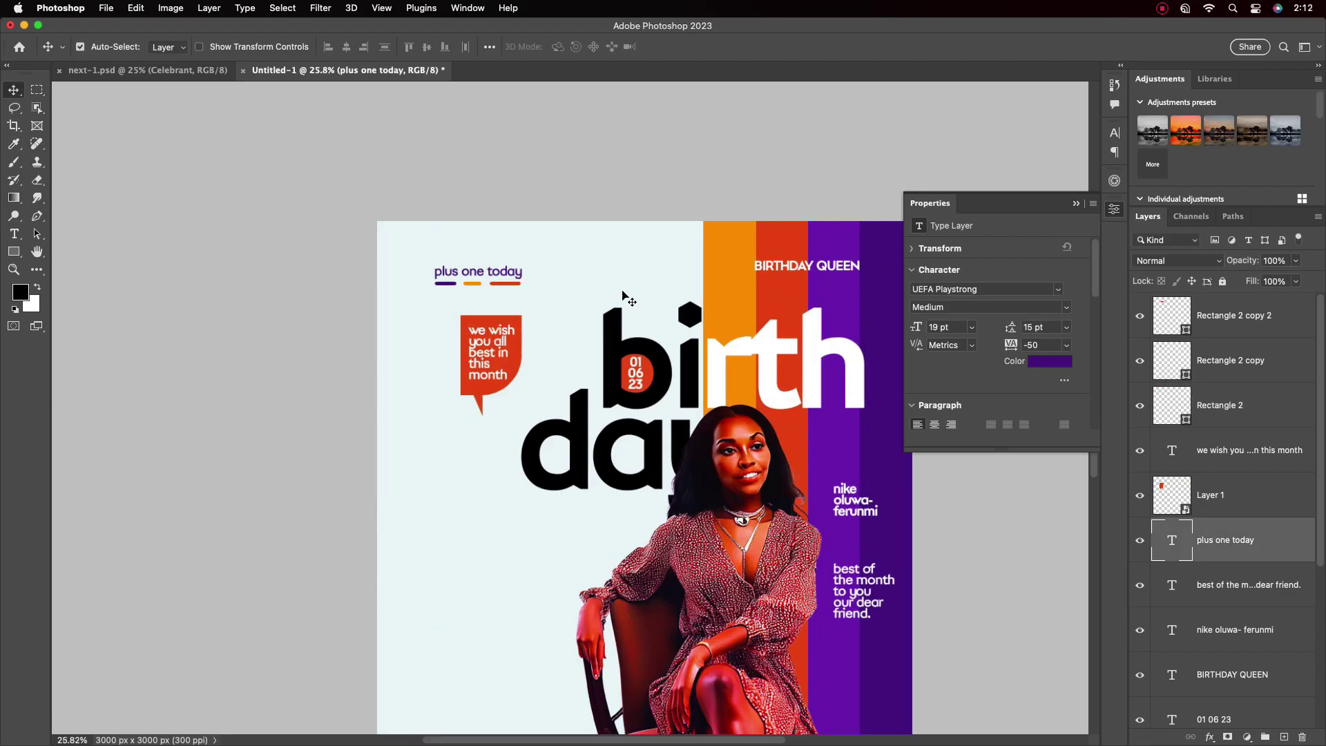
left_click(1115, 132)
left_click(1063, 219)
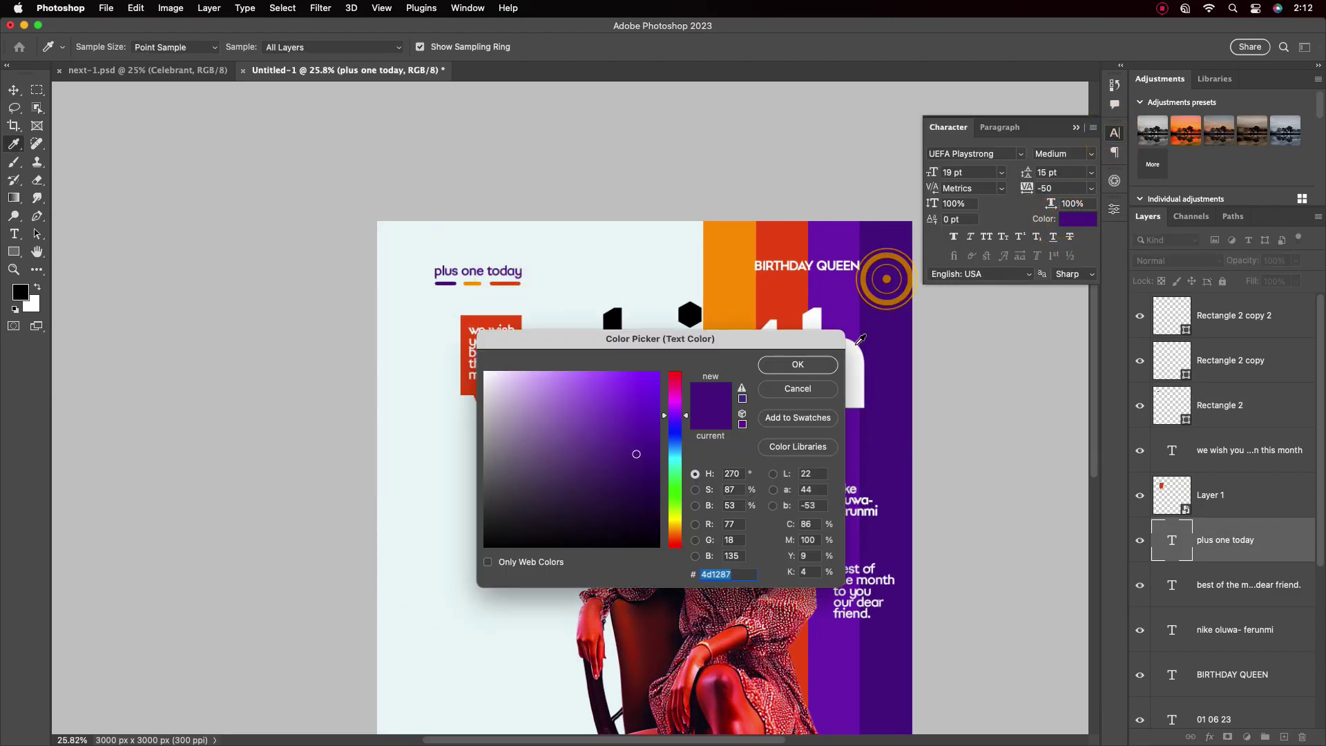
left_click(645, 456)
left_click(794, 362)
scroll(815, 344, "down", 1)
left_click(1076, 128)
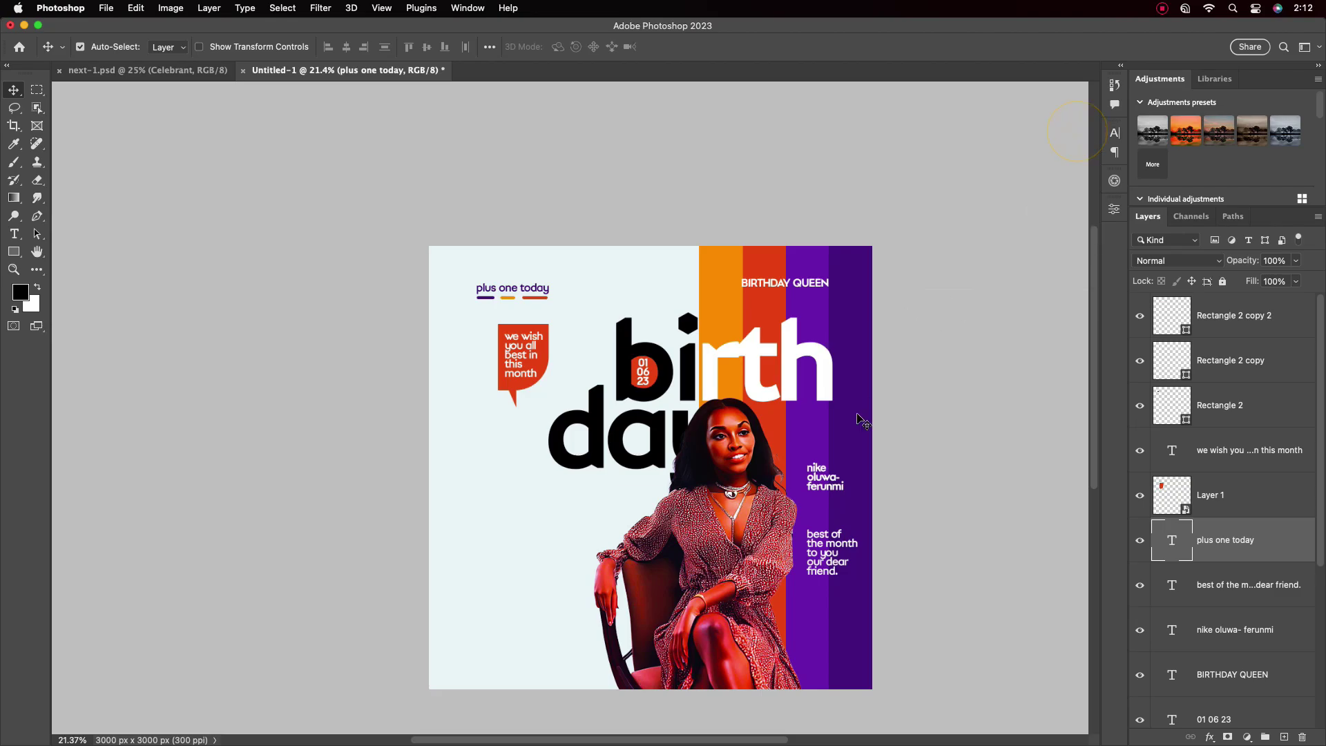
left_click_drag(761, 459, 691, 407)
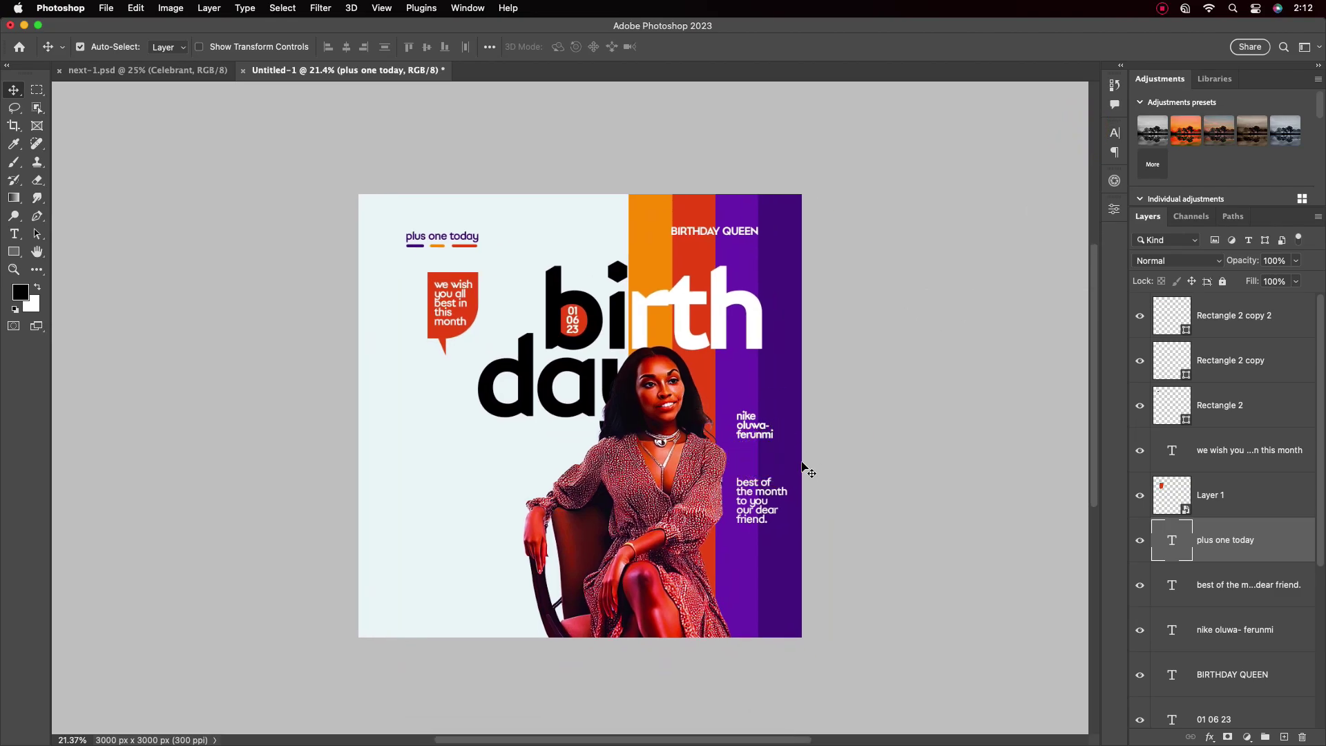
Change the 'day' title text colour to dark grey #212121, keeping Normal blending
left_click(586, 387)
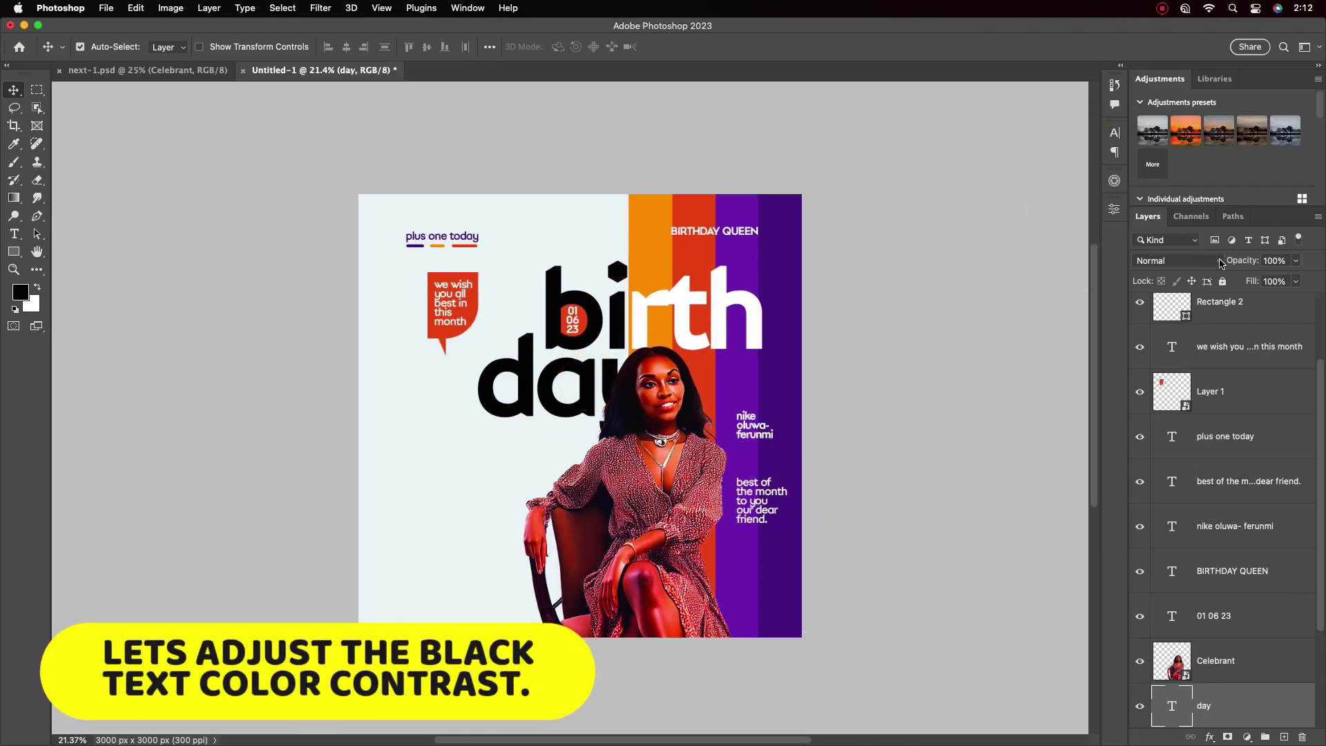
left_click(1178, 261)
left_click(1051, 300)
left_click(1178, 260)
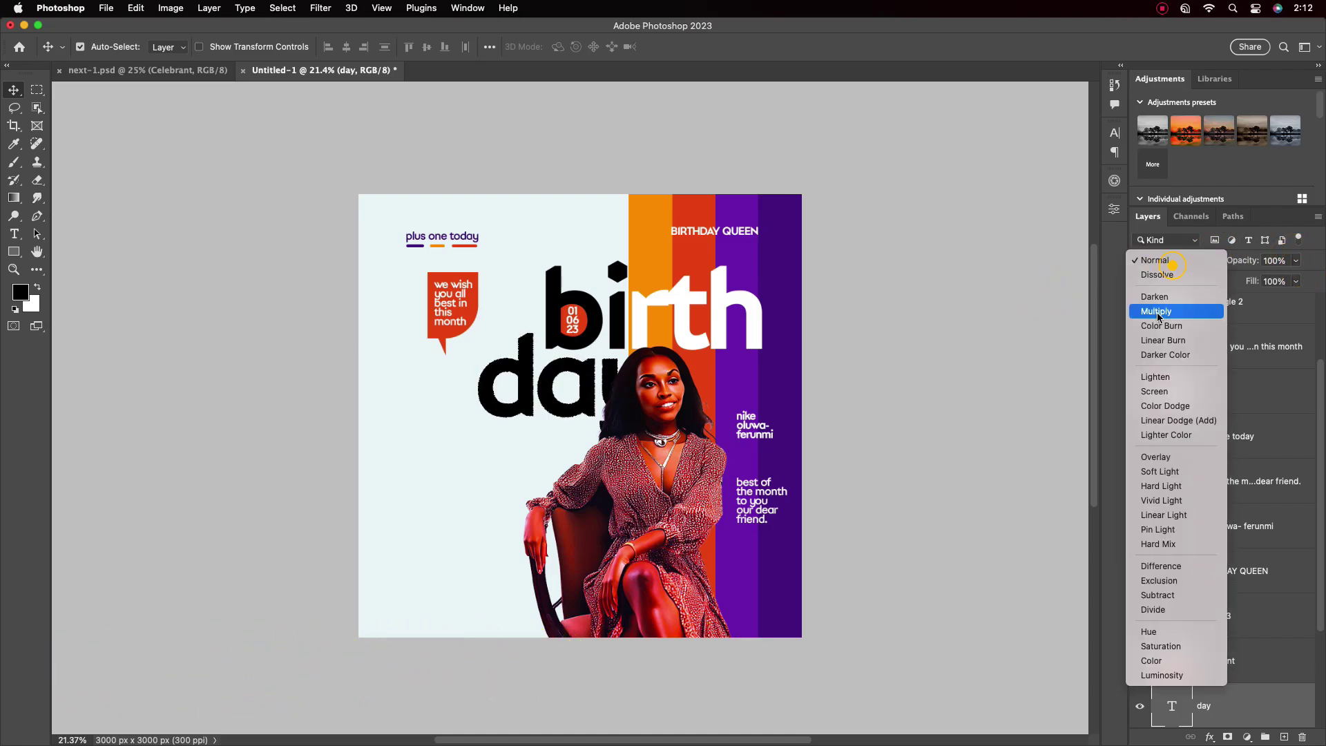
left_click(871, 308)
left_click(1115, 132)
left_click(1076, 218)
left_click_drag(618, 343, 774, 338)
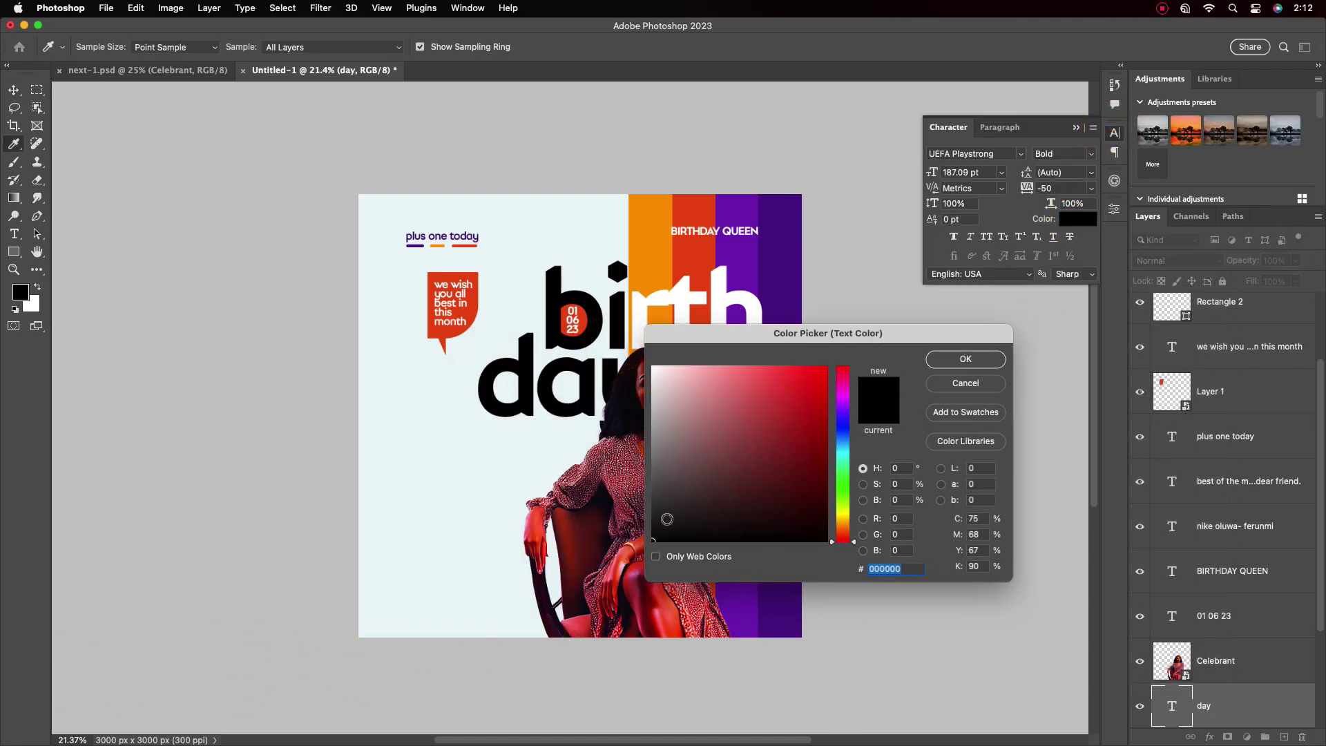
left_click(735, 506)
left_click(966, 360)
Change the 'birth' title text to the same dark grey
double_click(630, 335)
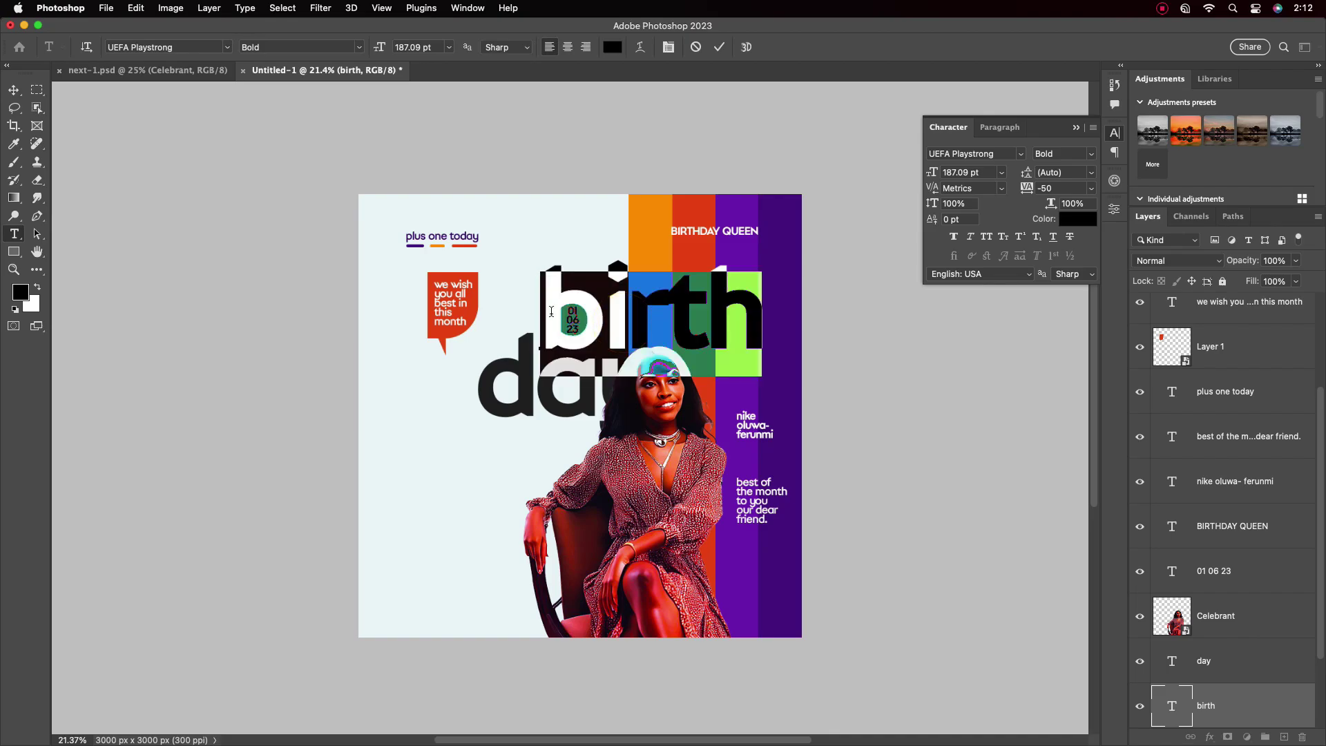
left_click(1078, 219)
left_click(670, 542)
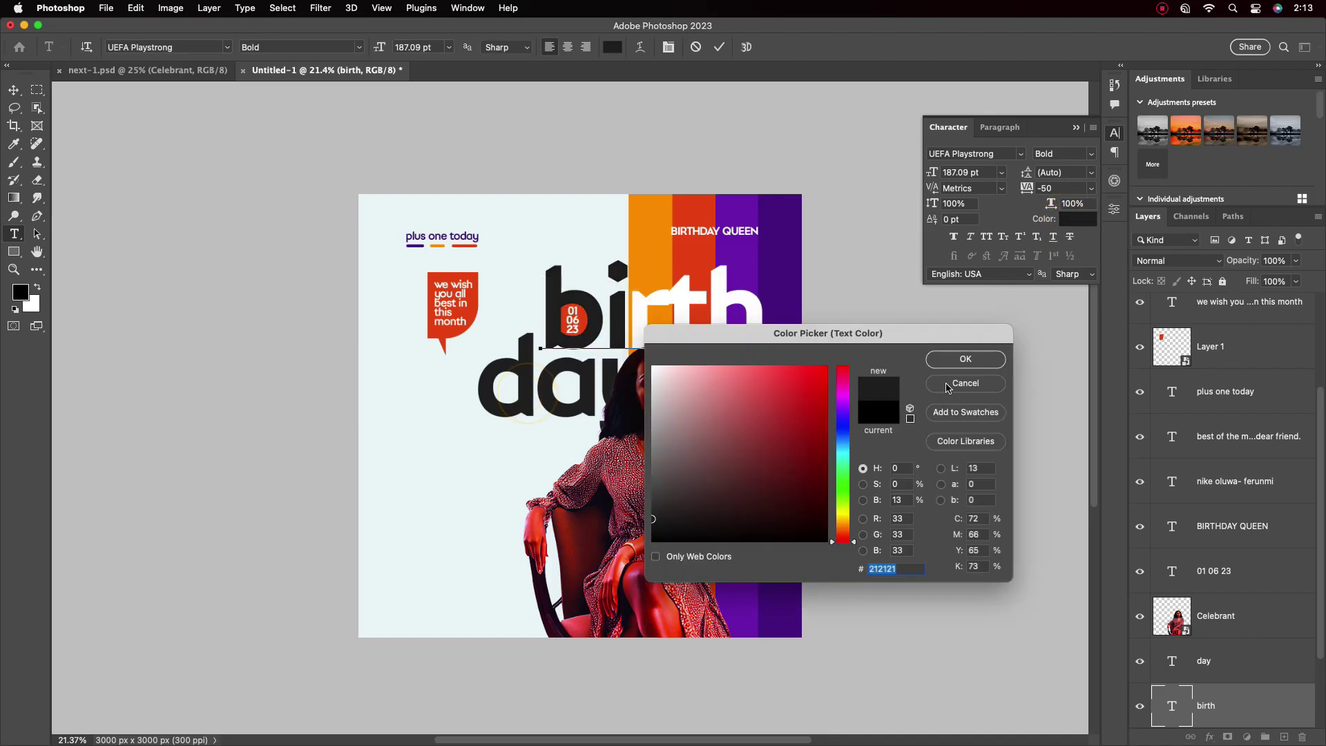
left_click(965, 358)
key("v")
left_click(1079, 127)
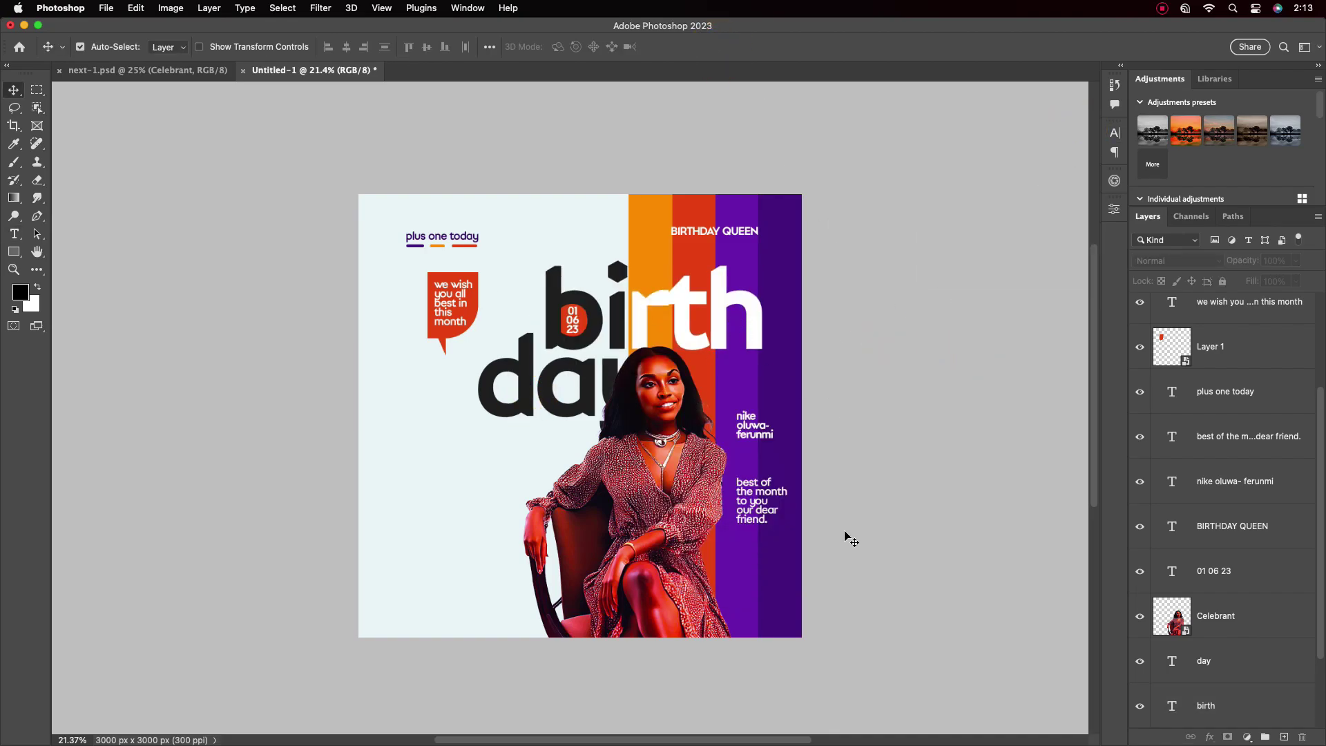
Draw a bar rectangle, duplicate it into four stacked bars and space them evenly
left_click(14, 251)
mouse_move(420, 452)
left_mouse_down()
mouse_move(433, 490)
mouse_move(510, 480)
left_mouse_up()
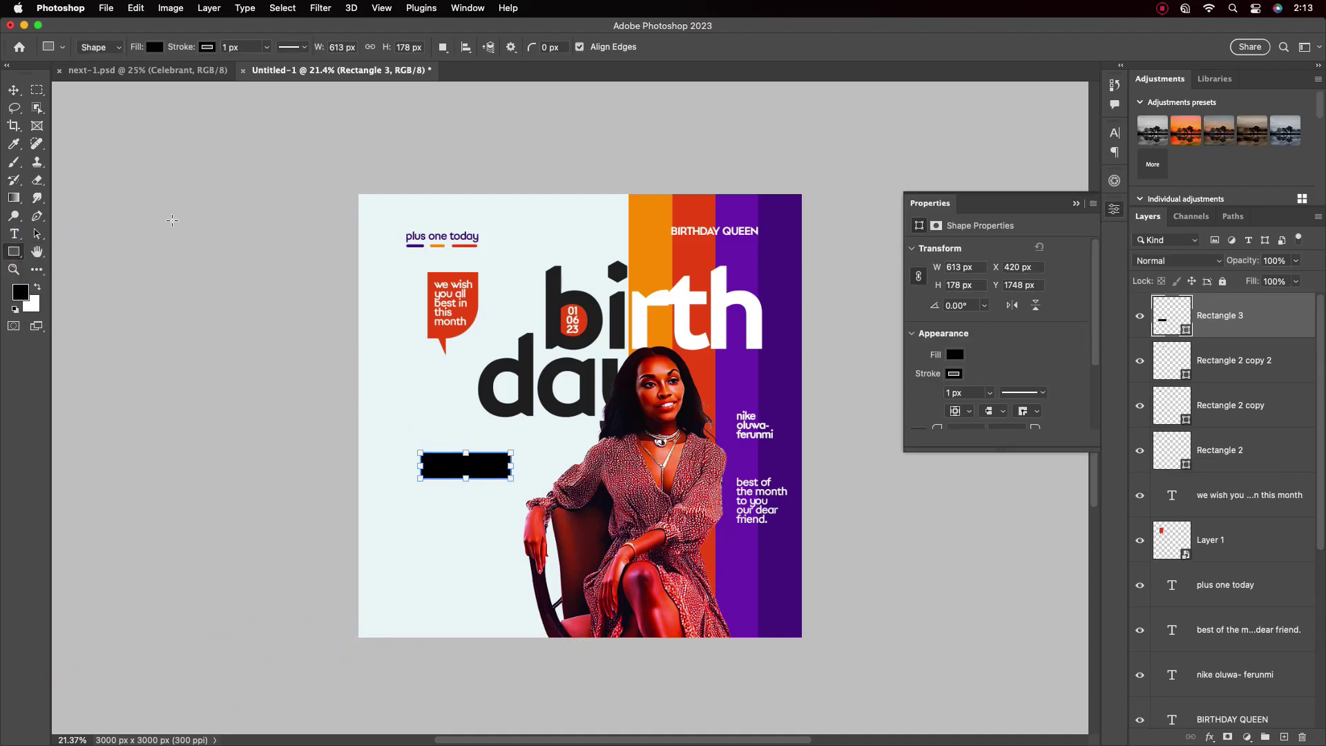
key("v")
left_click(953, 377)
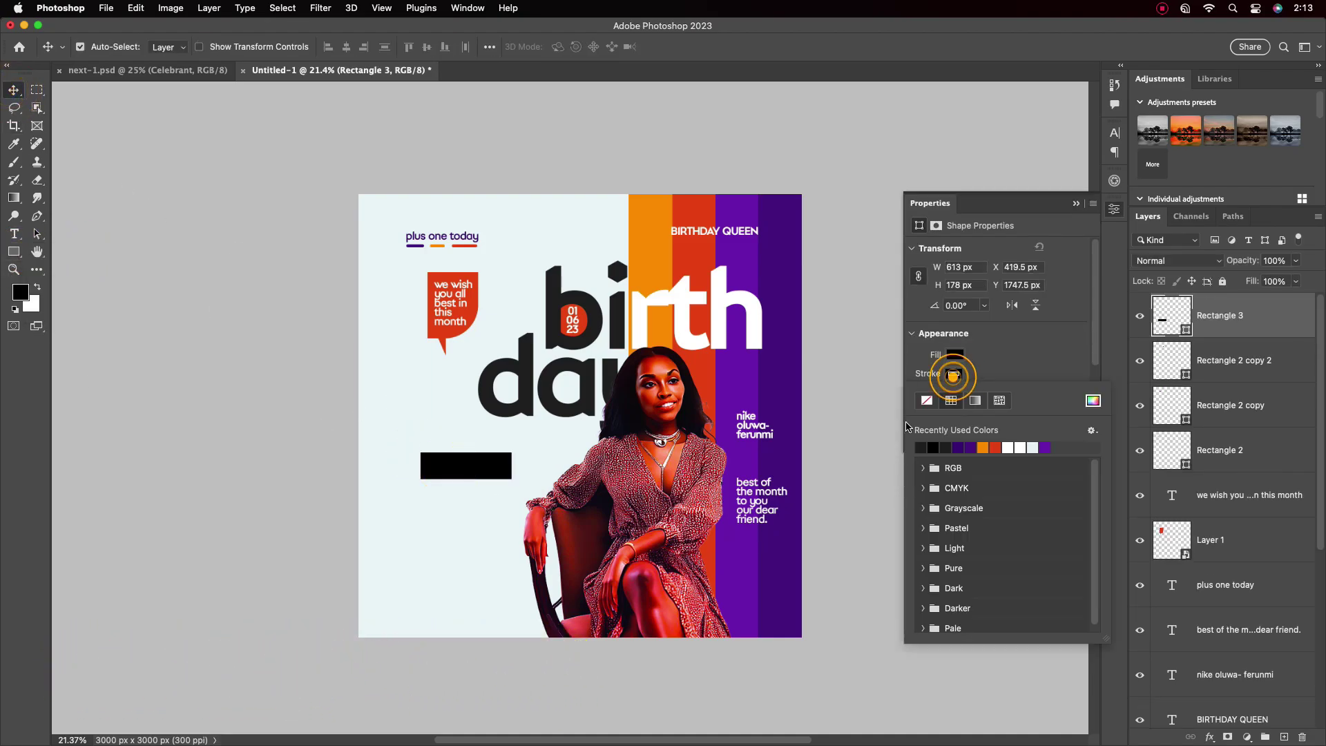
key("Escape")
left_click_drag(449, 473, 454, 561)
left_click(458, 527)
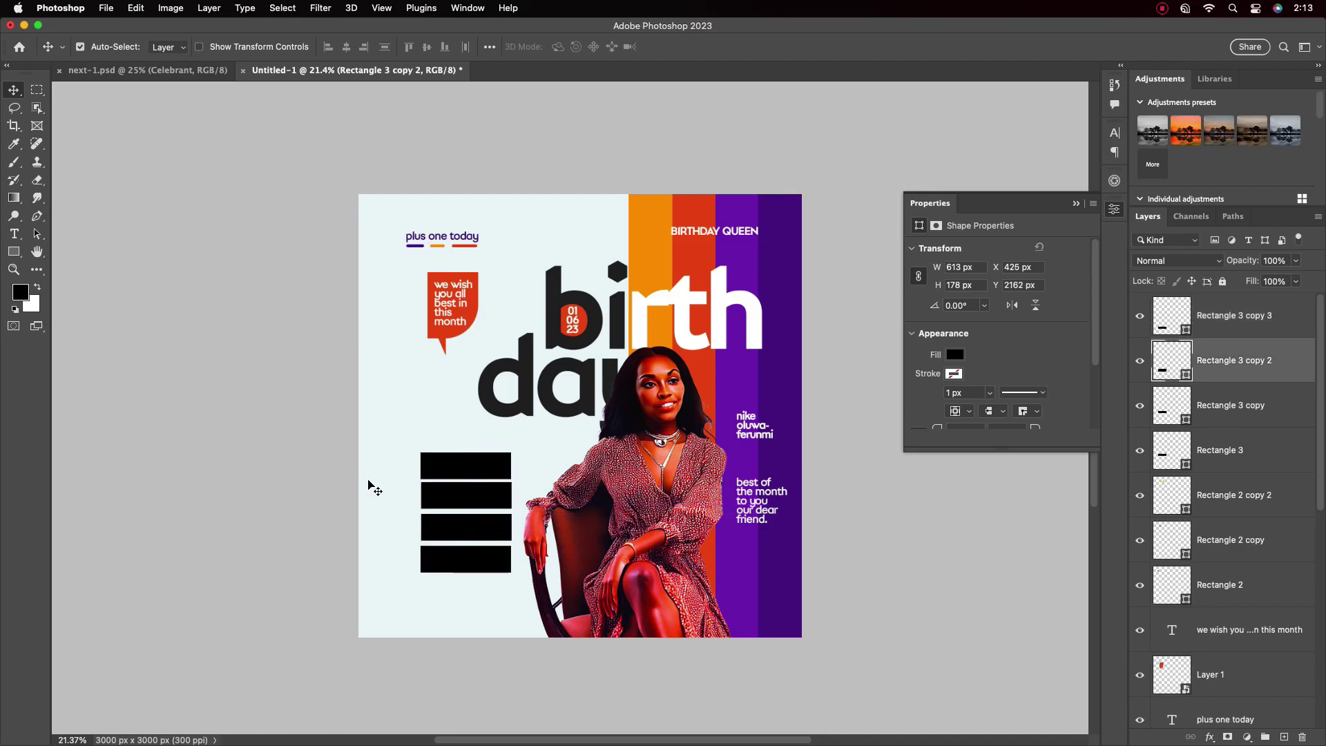
left_click_drag(368, 487, 449, 577)
left_click(385, 47)
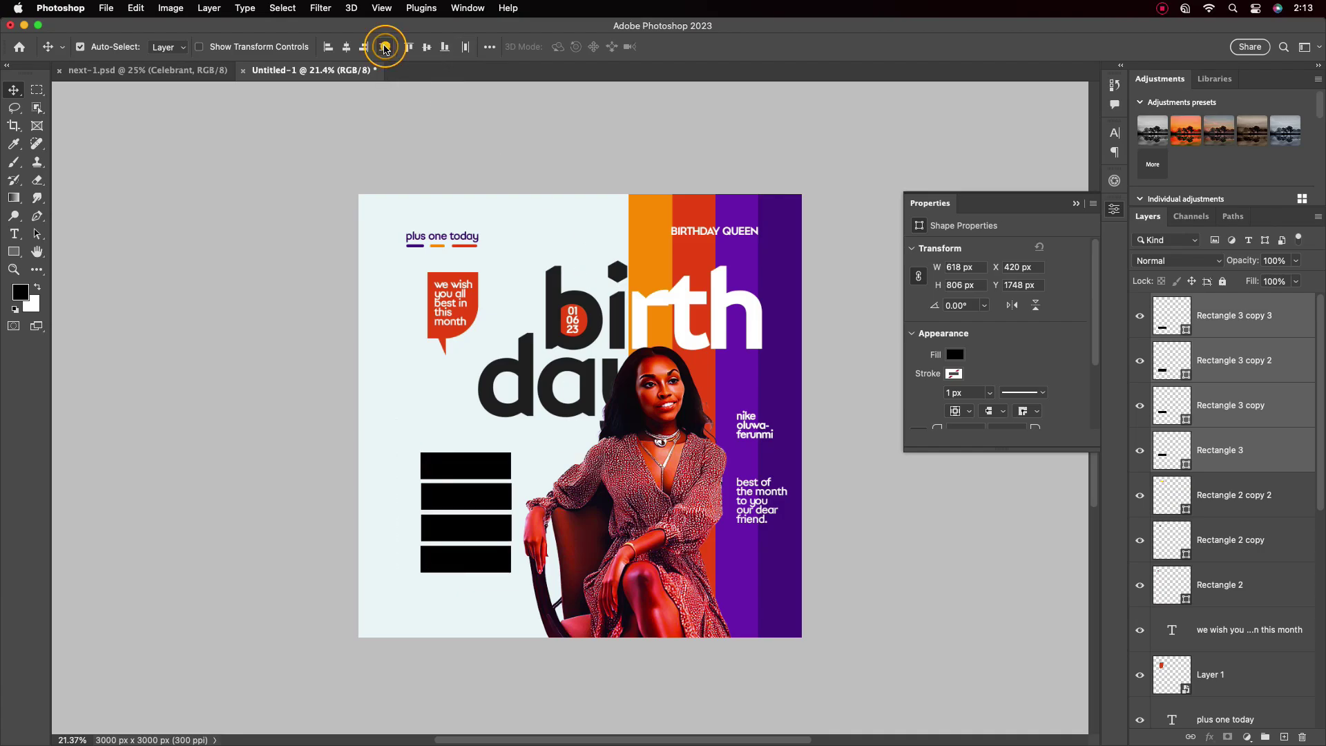
Fill the top bar dark purple and the second bar purple, sampled from the stripes
left_click(1251, 453)
double_click(1172, 450)
left_click(780, 290)
left_click(967, 354)
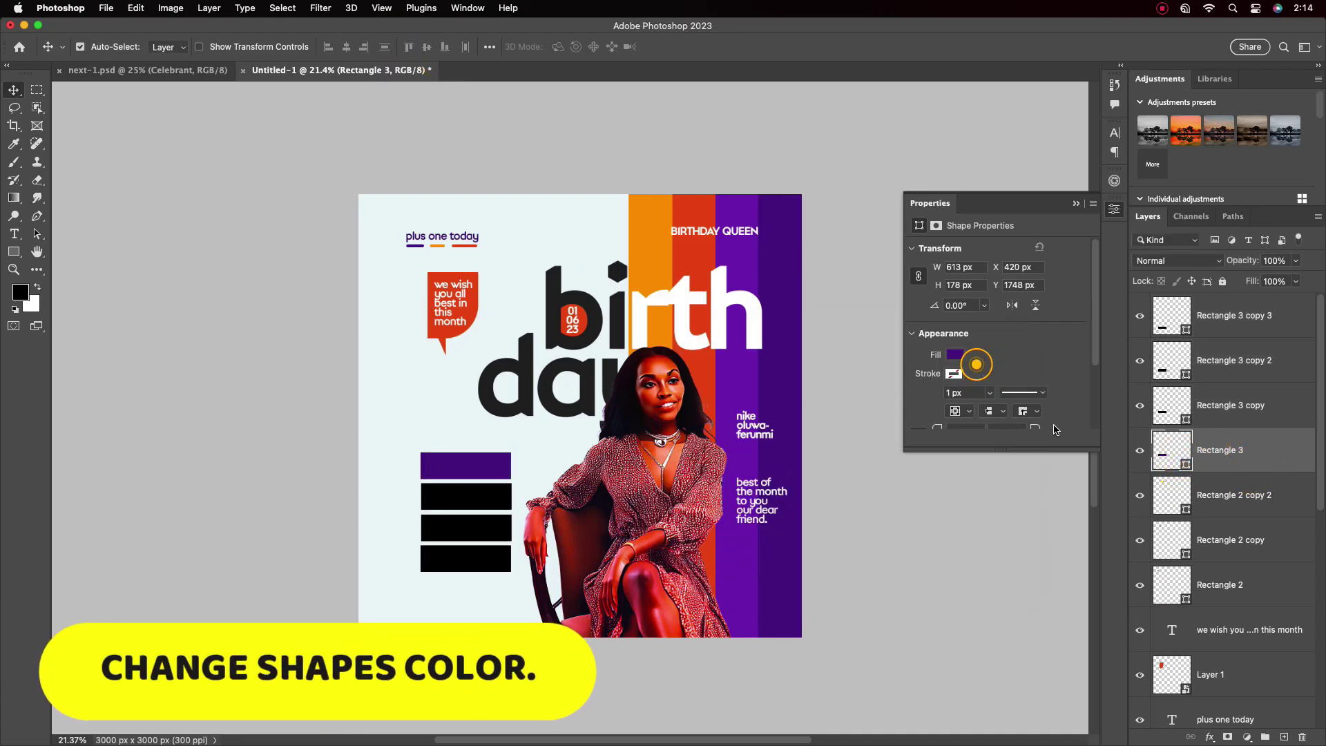
left_click(1171, 417)
double_click(1171, 416)
left_click(738, 207)
left_click(967, 354)
Fill the third bar red and the bottom bar orange from the stripes
double_click(1173, 360)
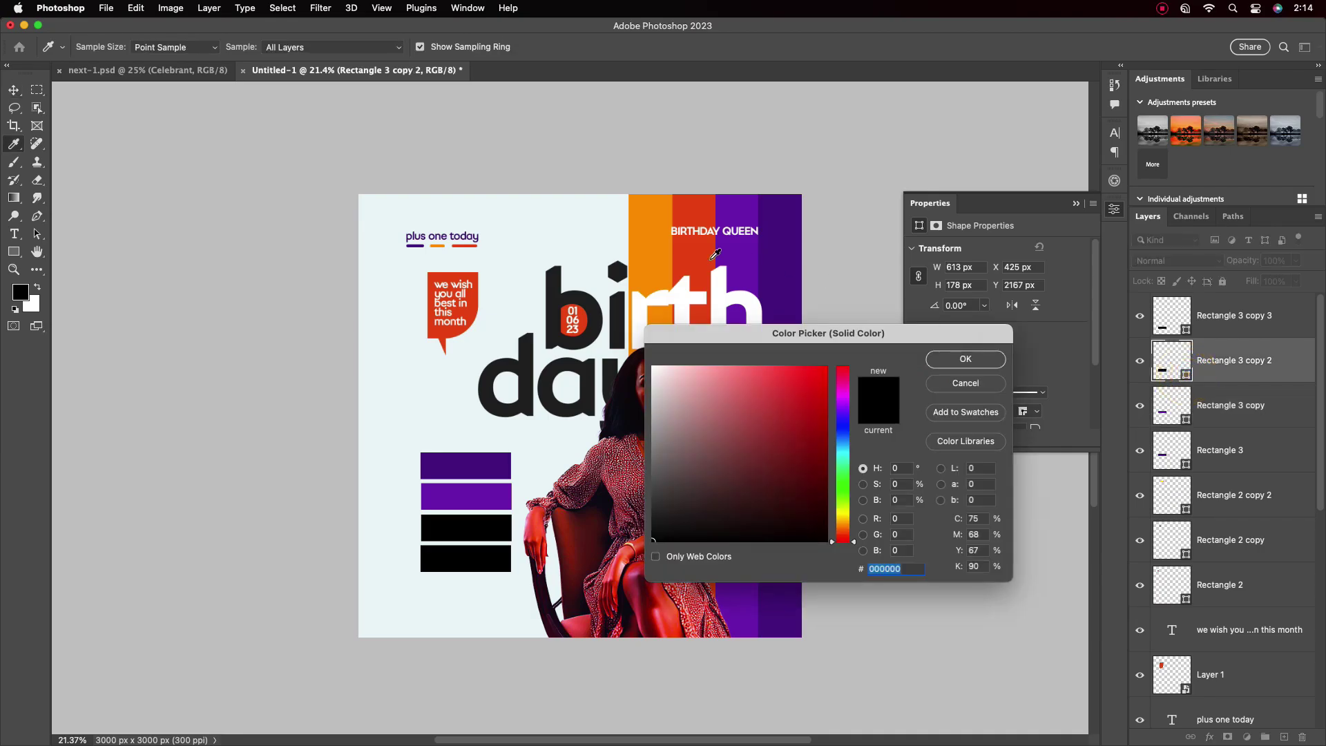
left_click(694, 208)
left_click(967, 354)
double_click(1172, 315)
left_click(652, 239)
left_click(967, 353)
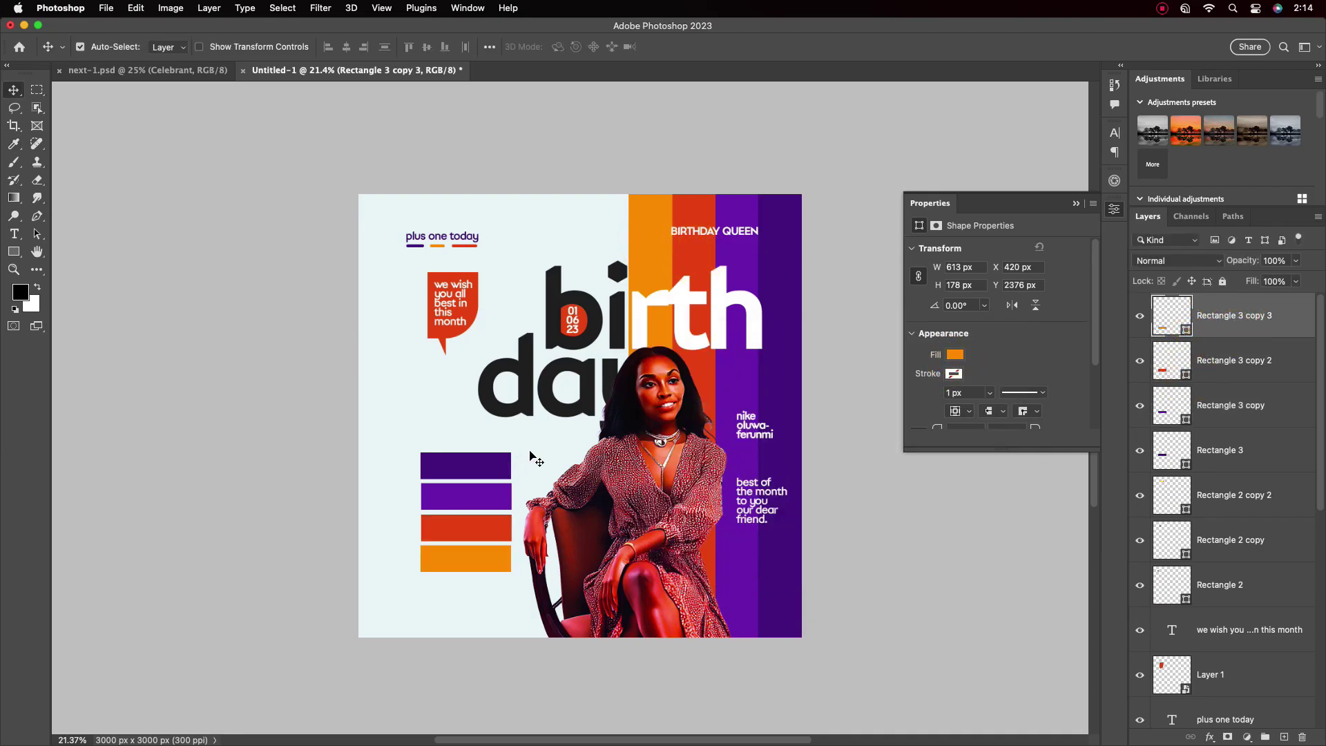
Add the 'abuncance peace' wish text layer with the Type tool
scroll(460, 428, "up", 2)
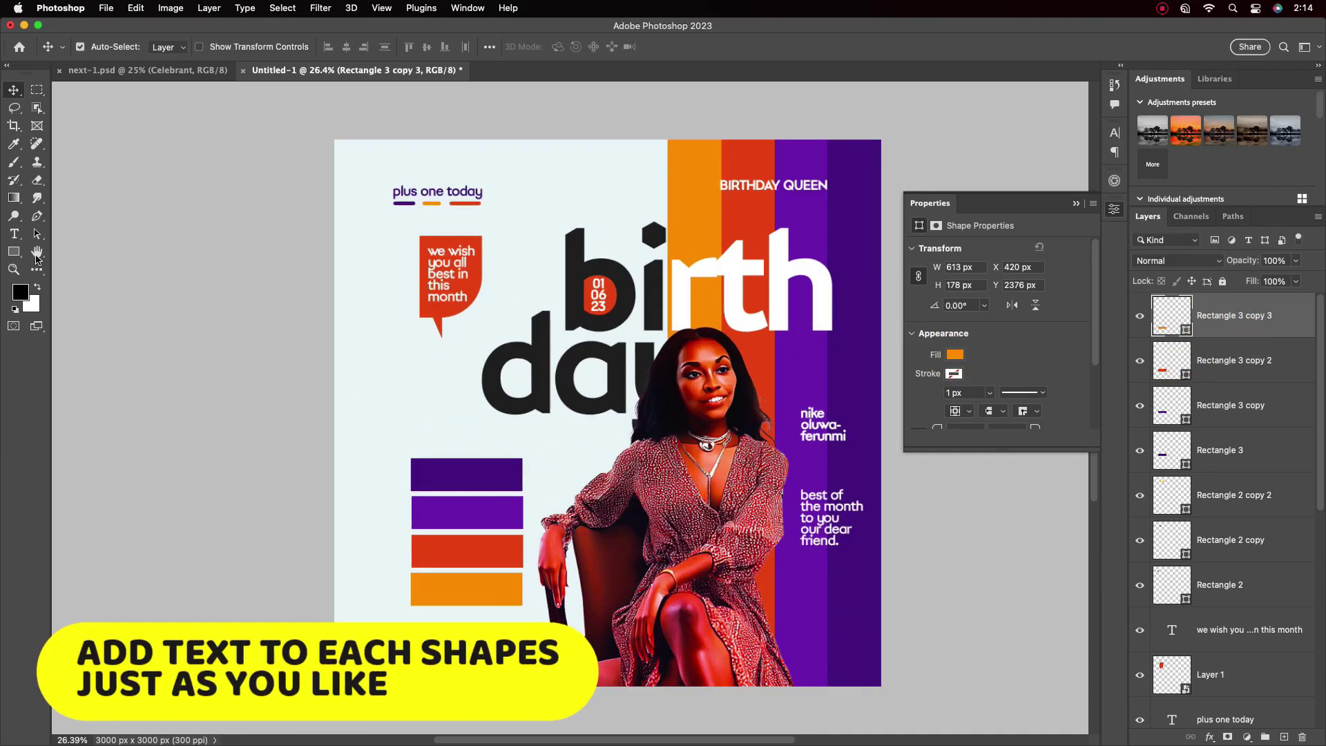
key("t")
left_click(375, 403)
type("abuncance peace")
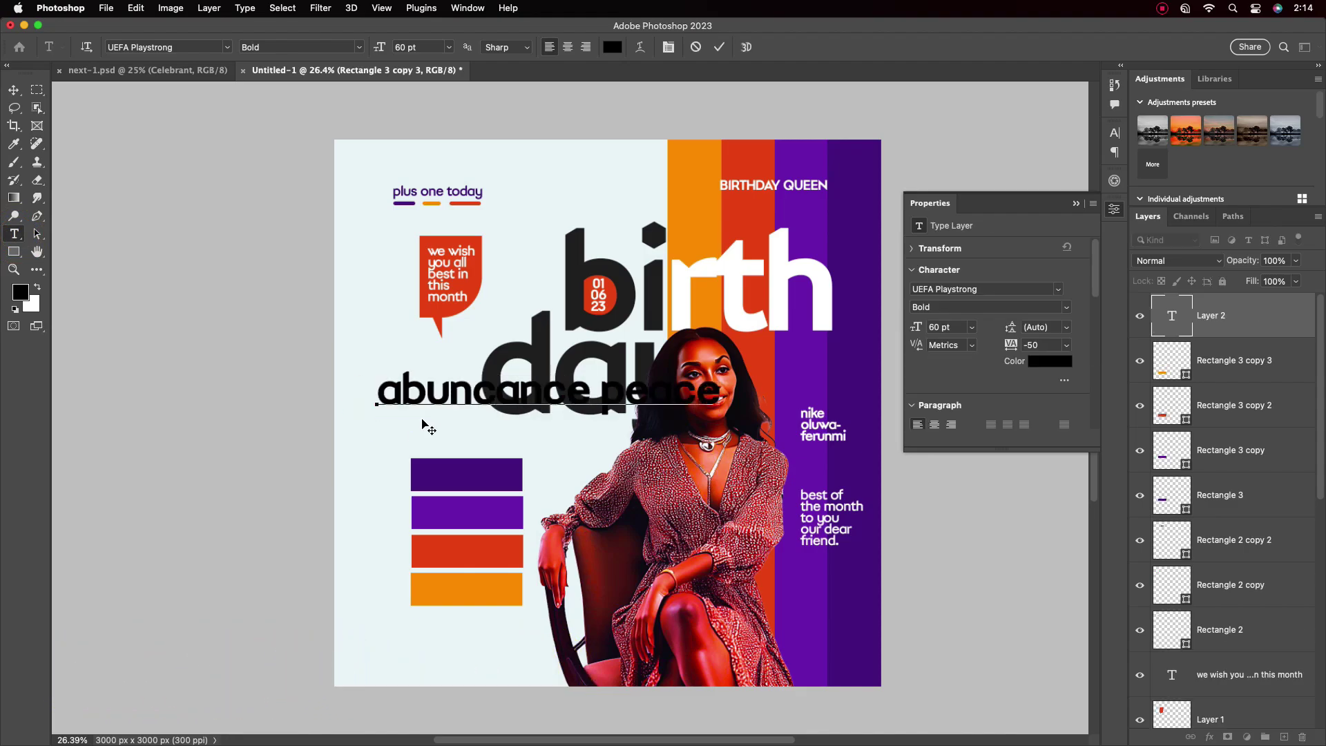
left_click(13, 91)
left_click(1075, 203)
left_click(1115, 181)
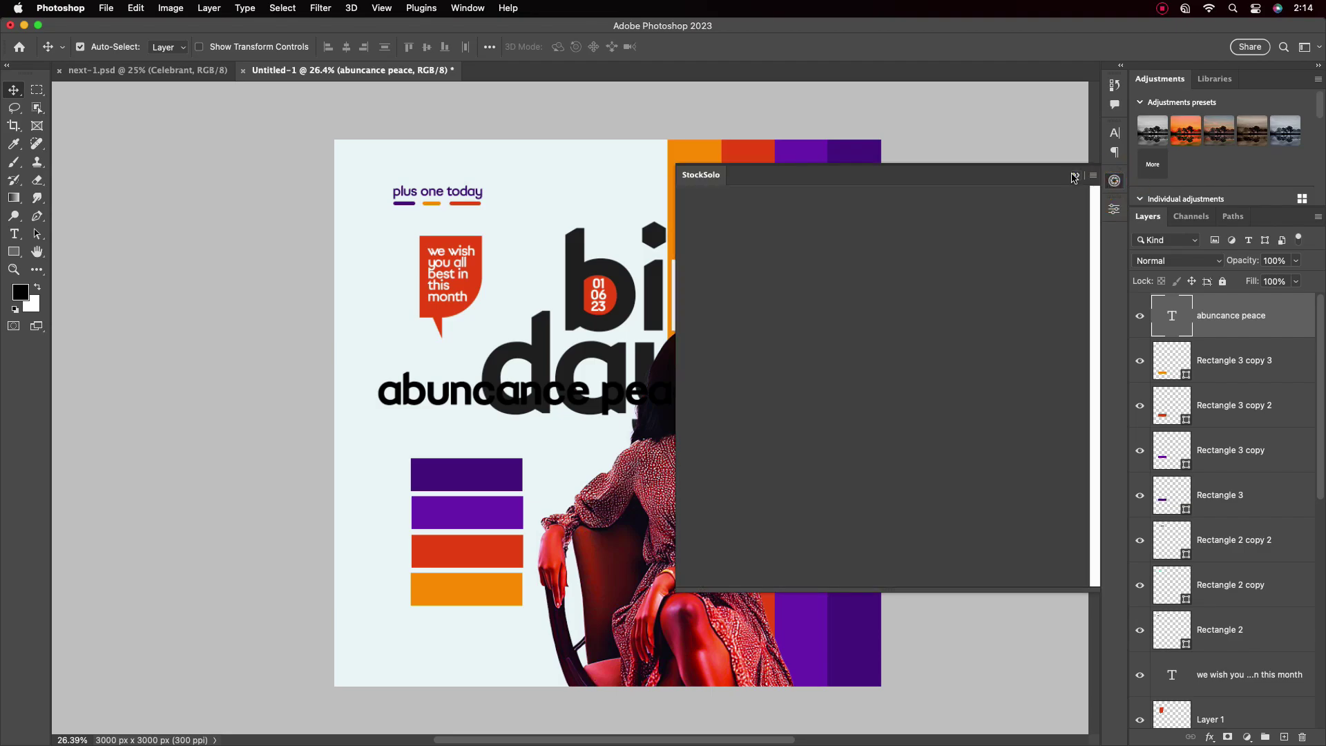
left_click(1115, 181)
Move the wish text down onto the bars and set its size to 24 pt
left_click(1115, 132)
left_click(1081, 218)
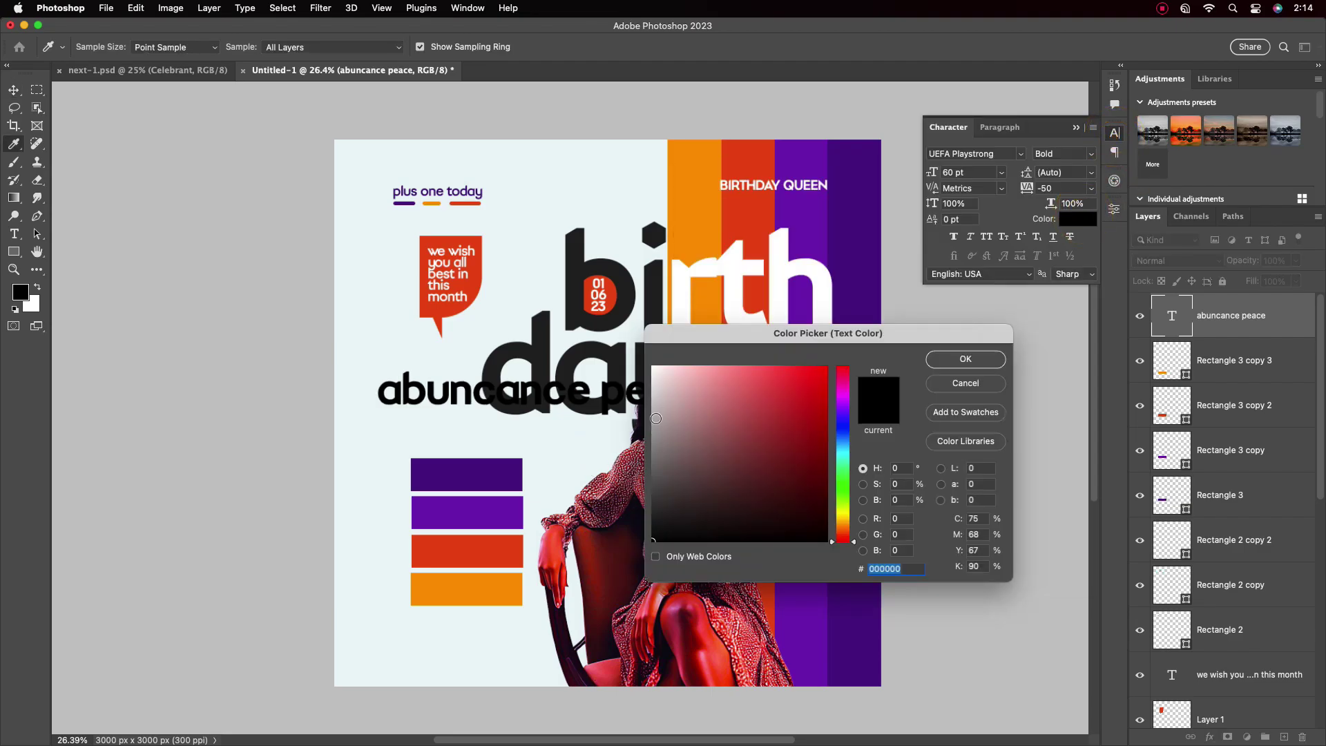
left_click(966, 359)
left_click_drag(490, 390, 470, 436)
left_click(1001, 172)
left_click(967, 341)
Split the text onto two lines with 14 pt leading
double_click(448, 425)
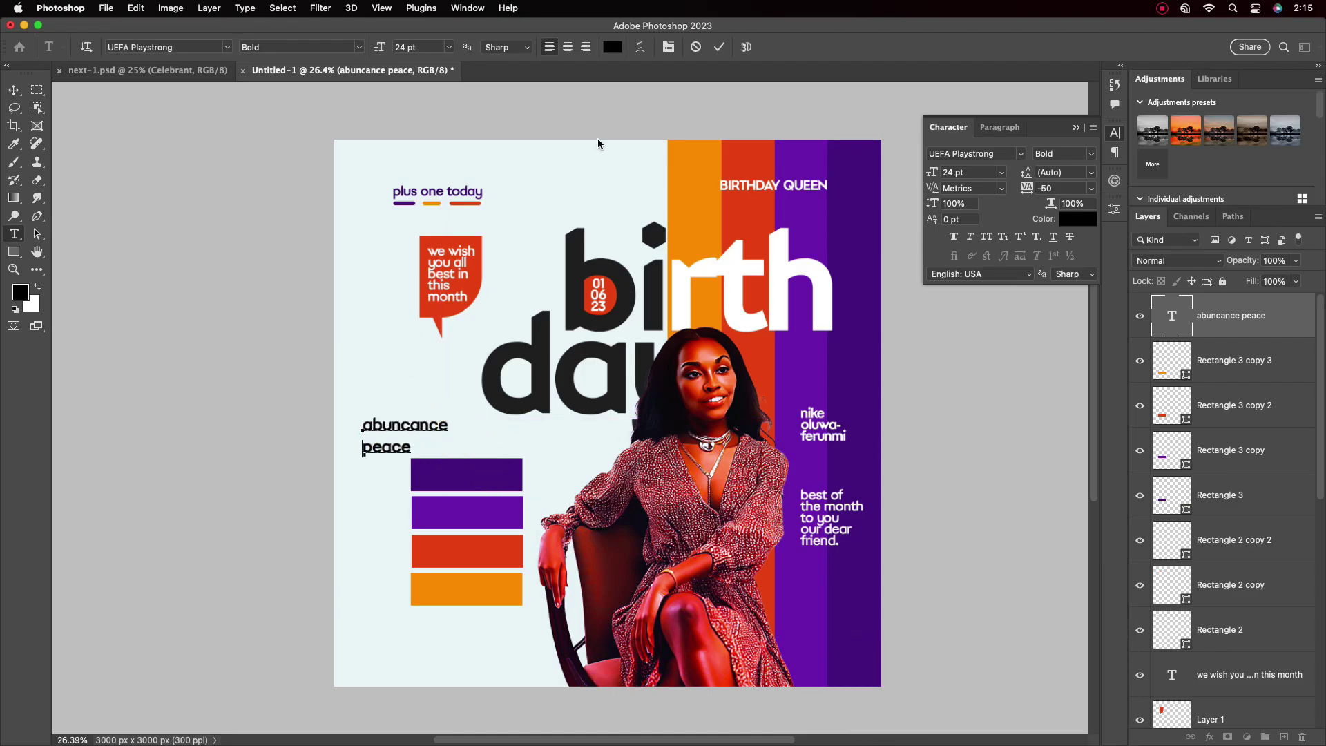
key("Escape")
key("v")
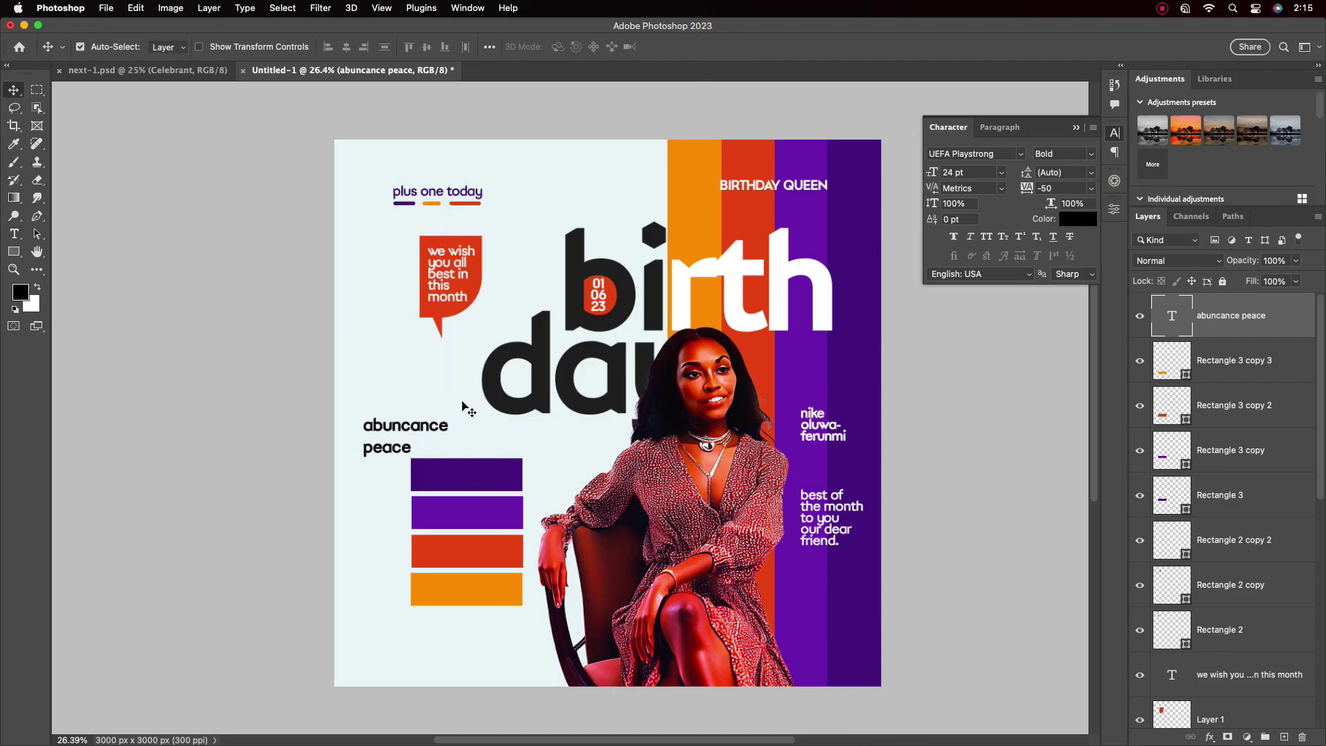
left_click(1091, 172)
left_click(1057, 271)
Place the text on the top purple bar and colour it white
left_click_drag(405, 435, 457, 509)
left_click(1078, 218)
left_click(518, 216)
left_click(965, 357)
scroll(445, 442, "up", 1)
Duplicate the label onto the second bar and retype it as 'mercy & grace'
key("ctrl+j")
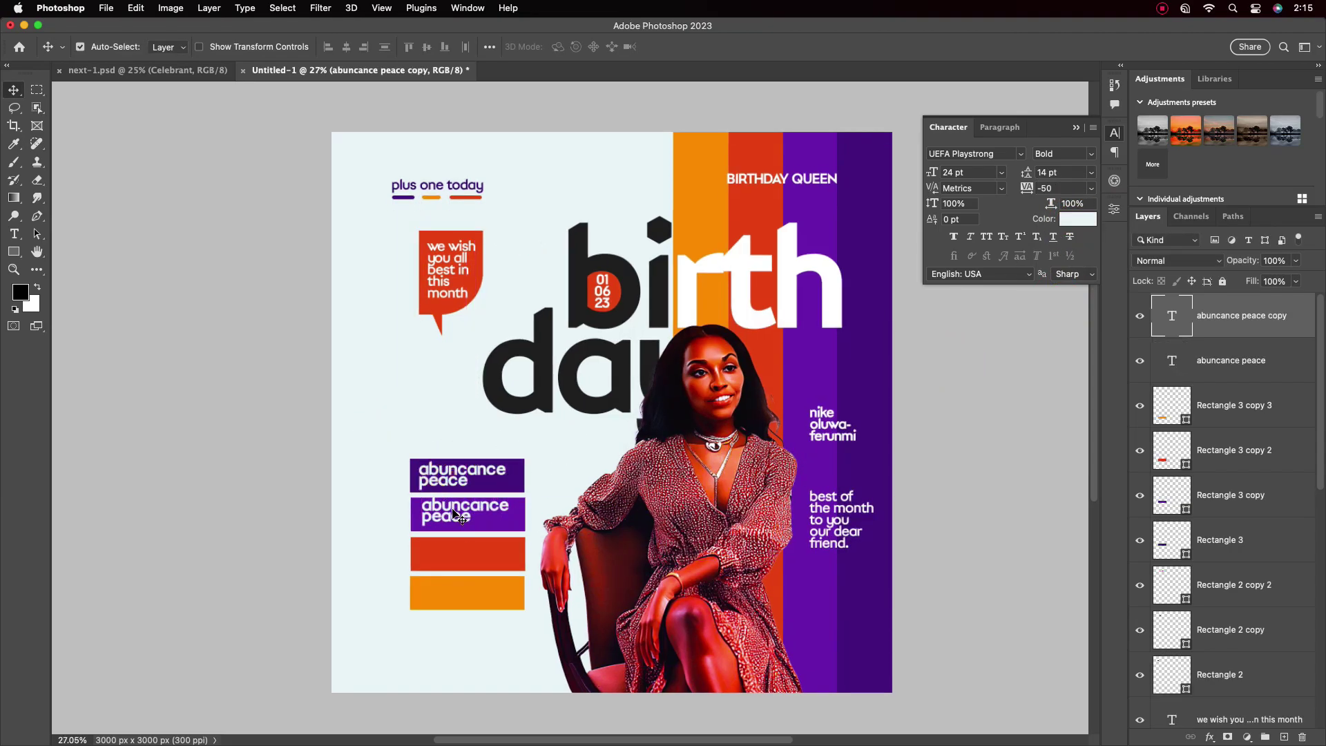
double_click(476, 511)
type("mercy & grace")
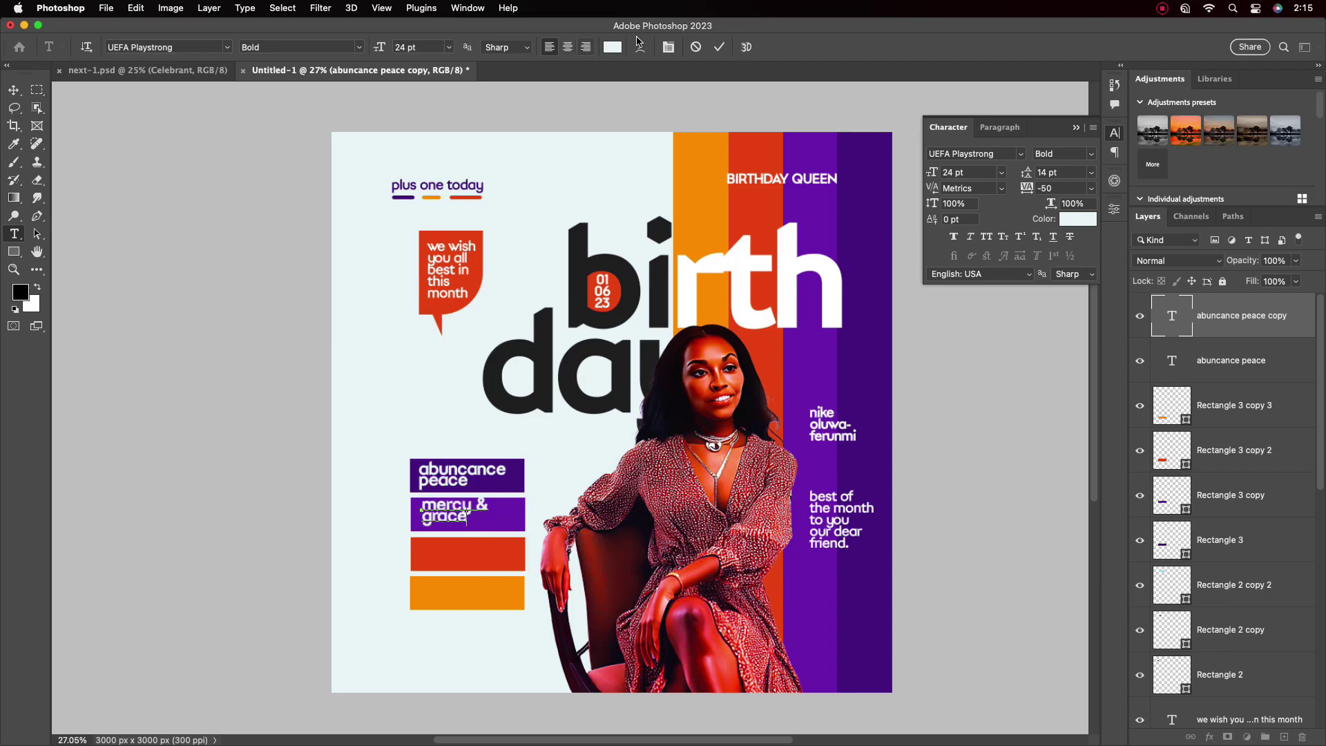
left_click(719, 47)
key("v")
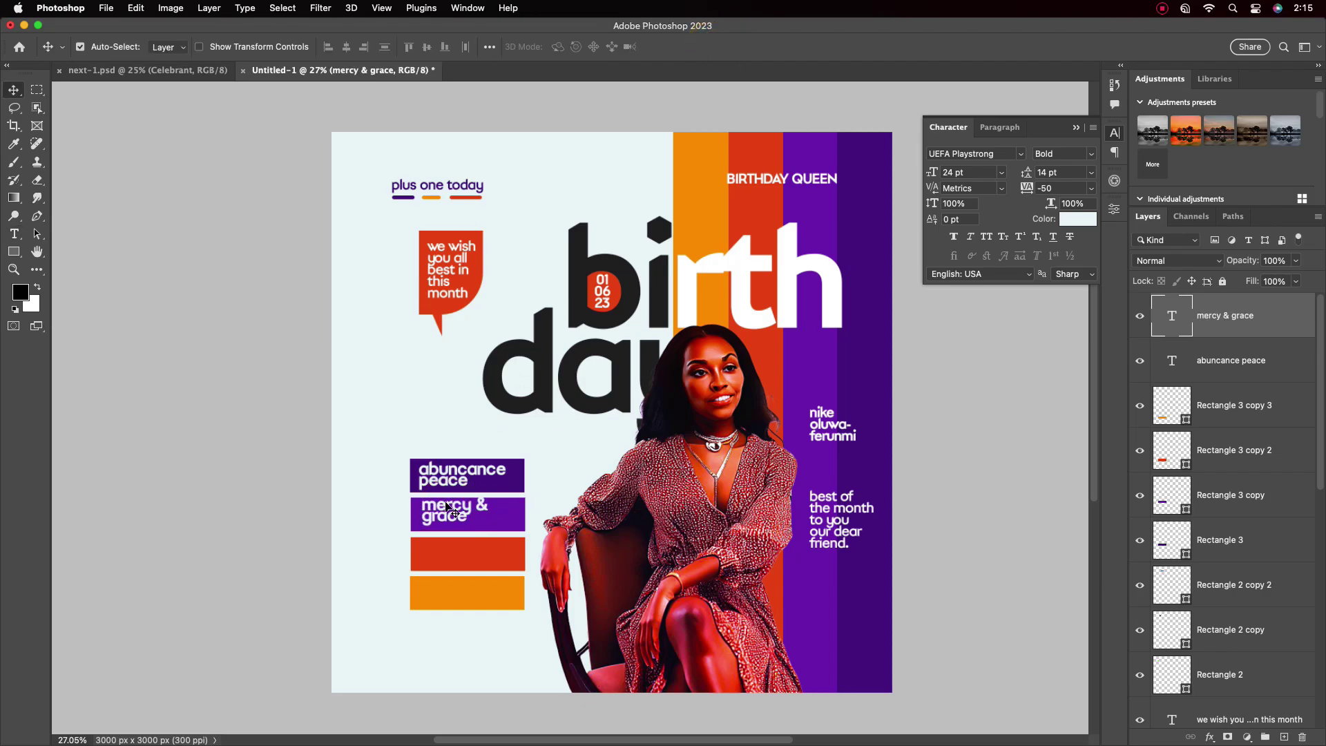
left_click_drag(438, 512, 453, 483)
Centre-align the mercy & grace text and set its line spacing to 17
left_click(456, 515)
left_click(1000, 127)
left_click(972, 153)
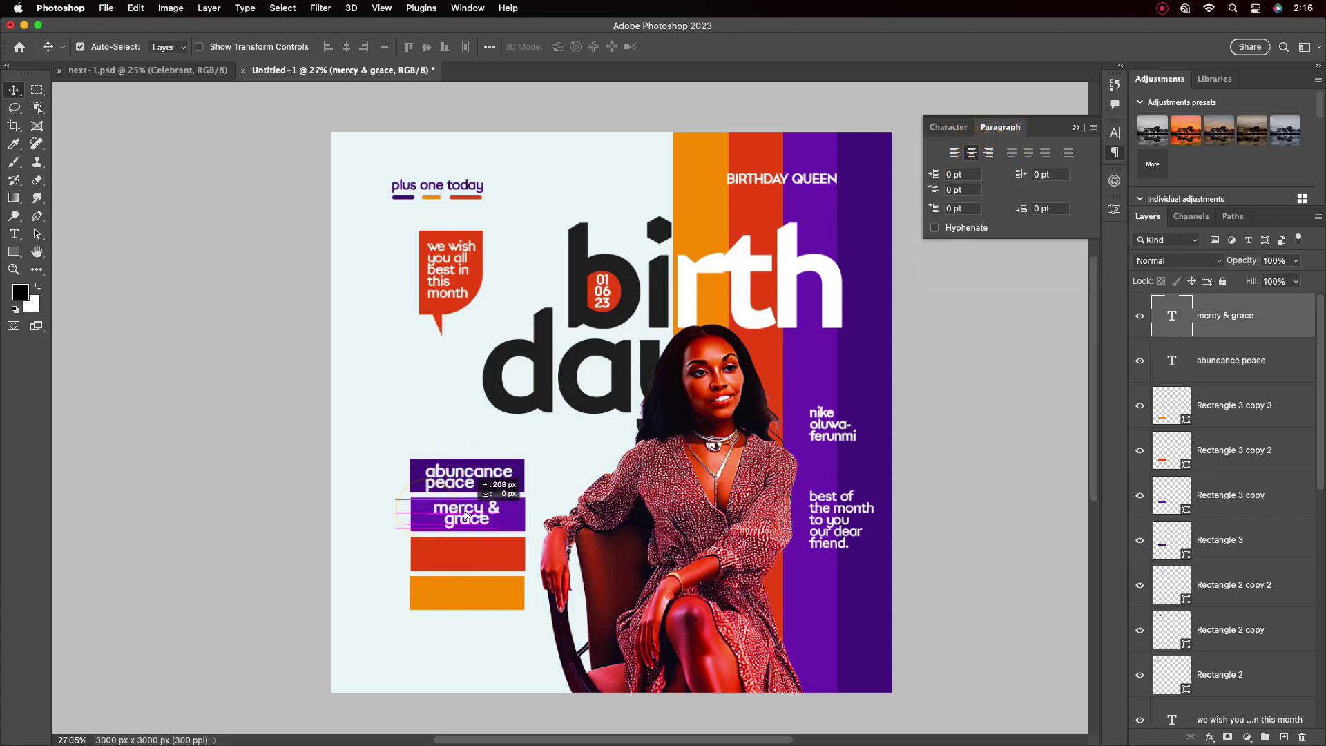
left_click(459, 473)
scroll(528, 483, "up", 3)
left_click(404, 532)
left_click(950, 127)
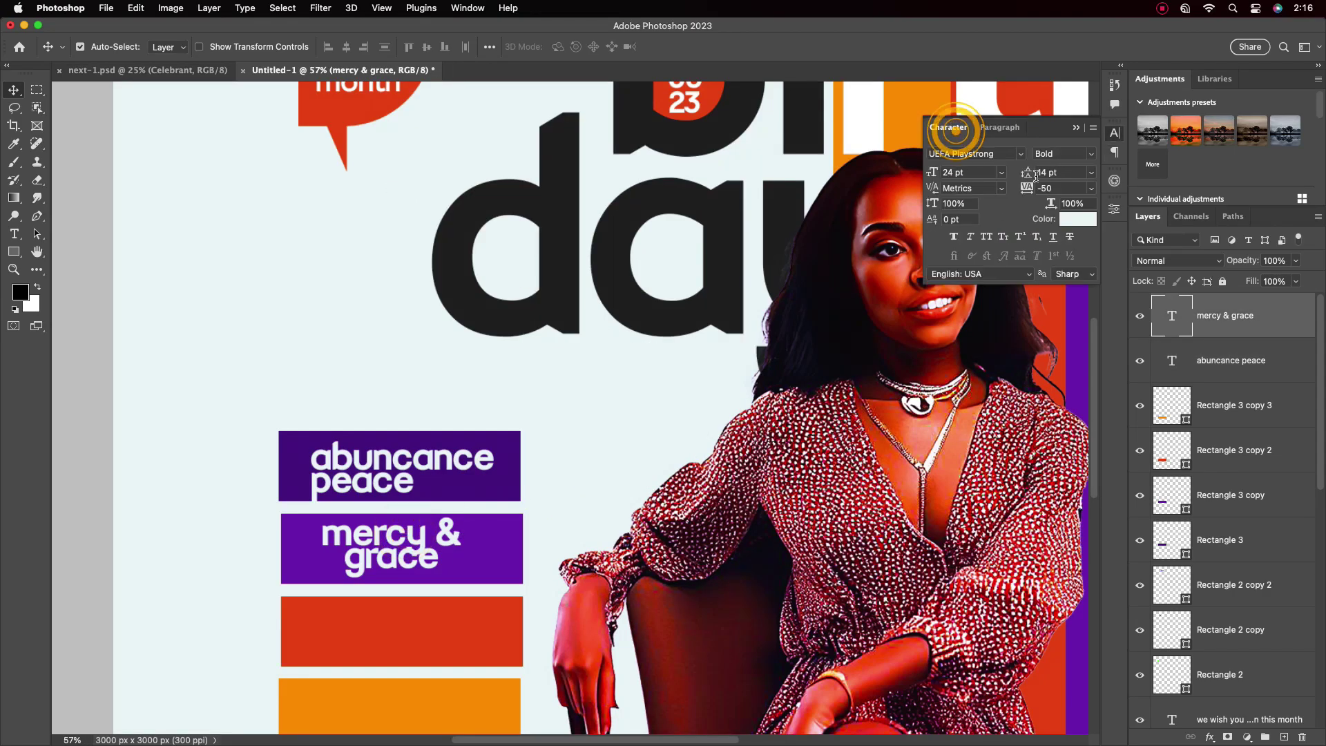
type("17")
key("Return")
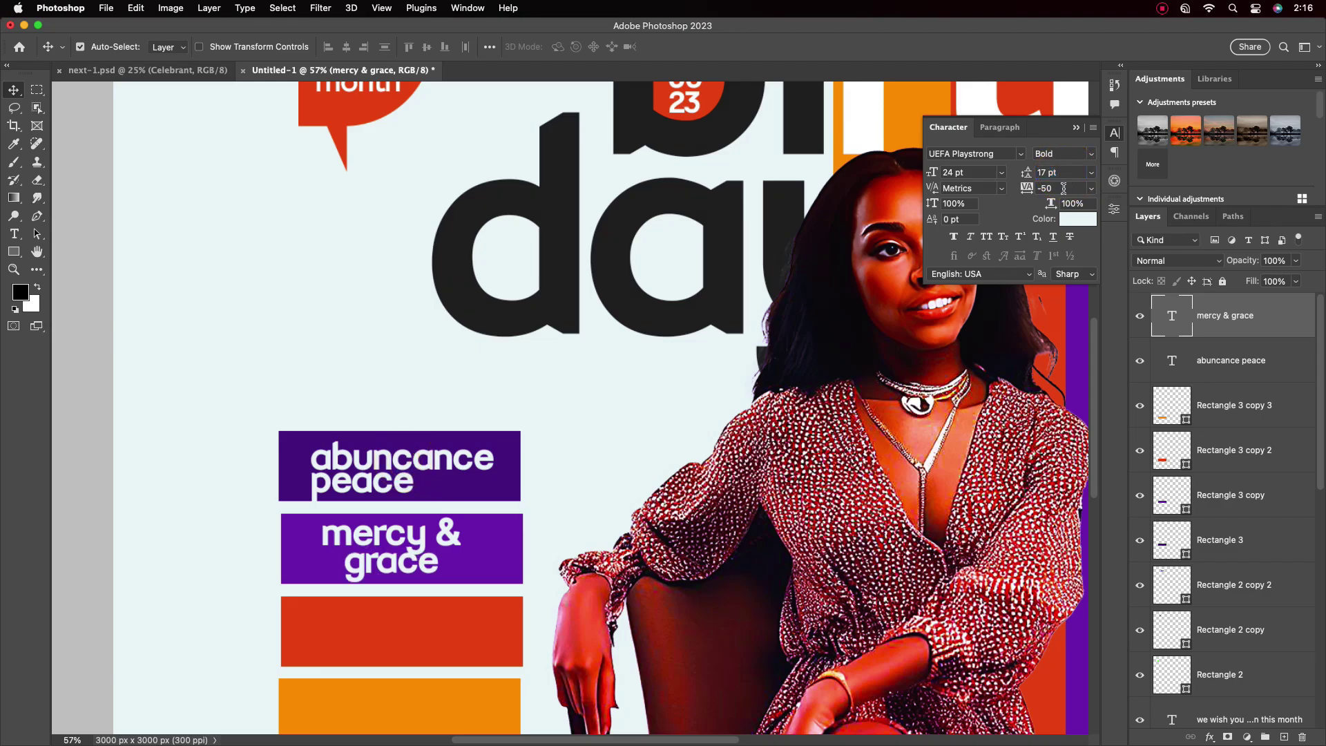
Give abundance peace line spacing 16, centre-align it and recentre it in its bar
left_click(444, 456)
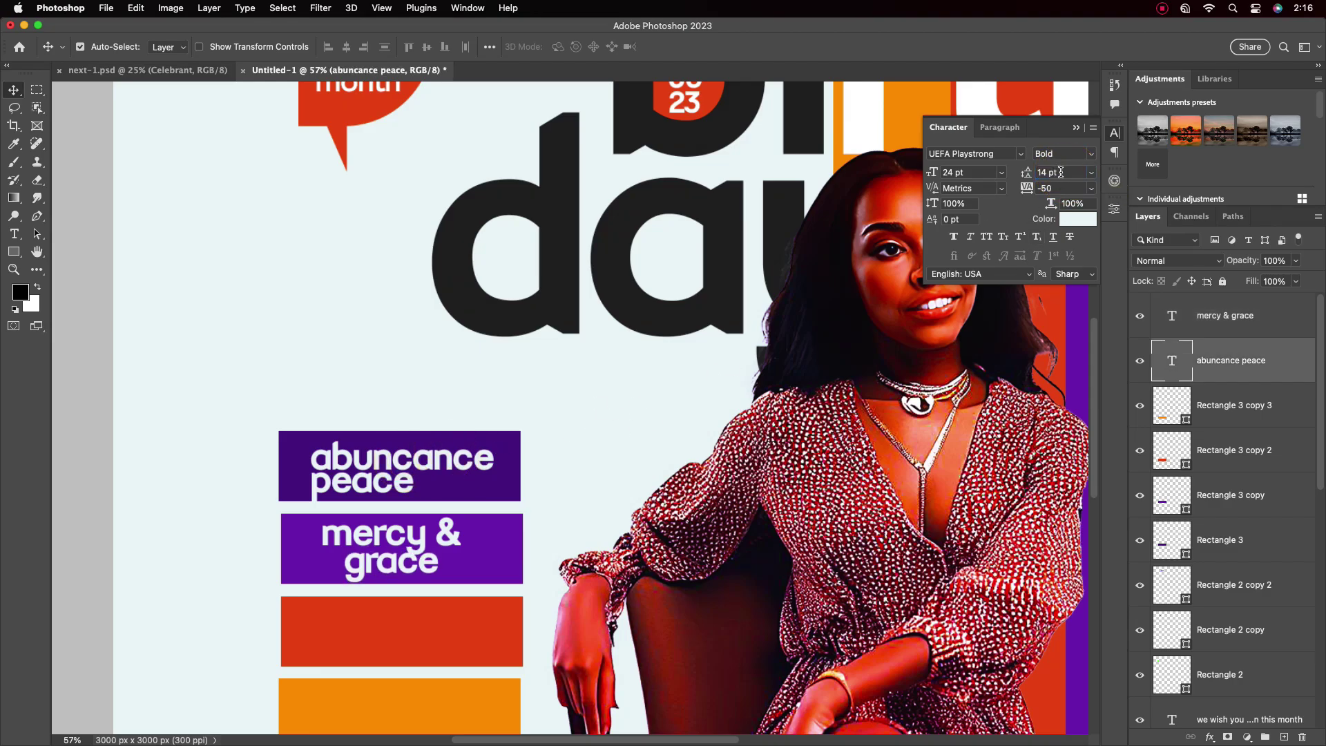
left_click(1061, 172)
type("16")
key("Return")
left_click(1001, 127)
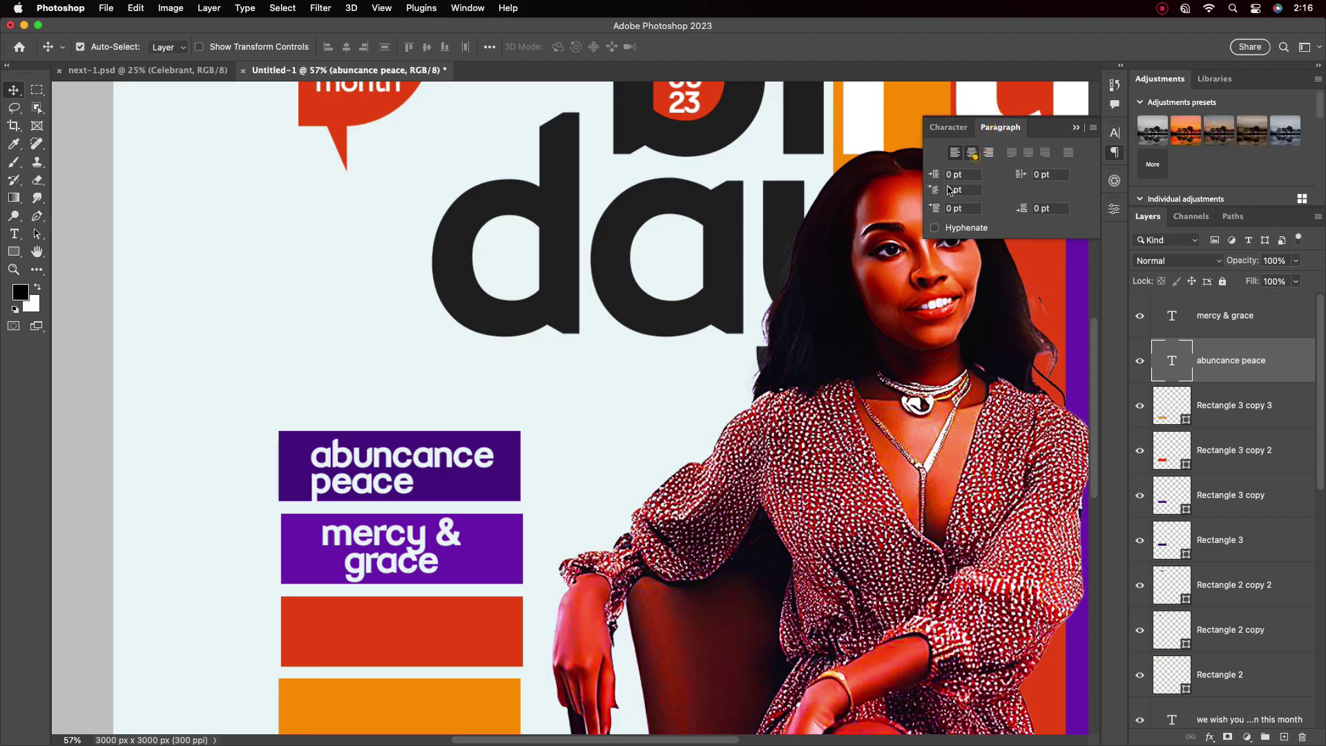
left_click(972, 152)
left_click_drag(332, 471, 423, 472)
Open the font weight choices and set mercy & grace line spacing to 17
left_click(949, 127)
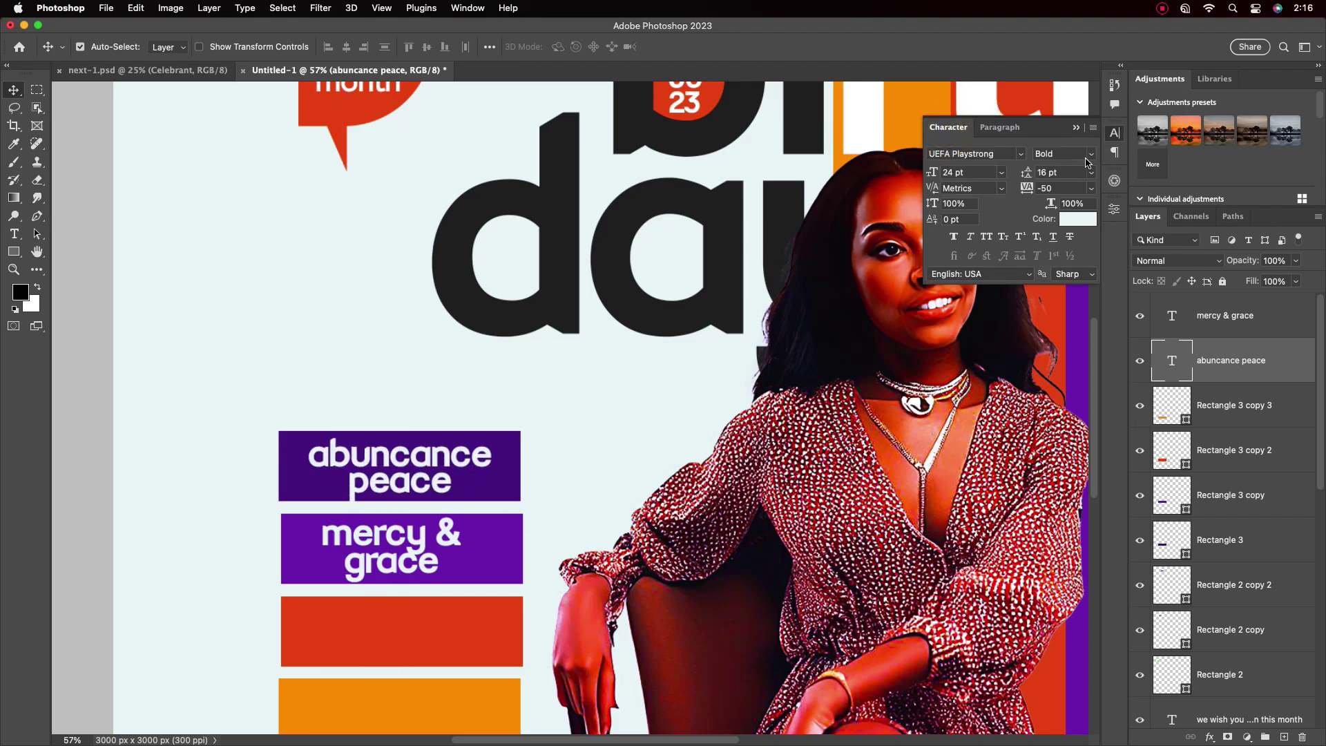
left_click(1064, 153)
left_click(404, 552)
left_click(1050, 172)
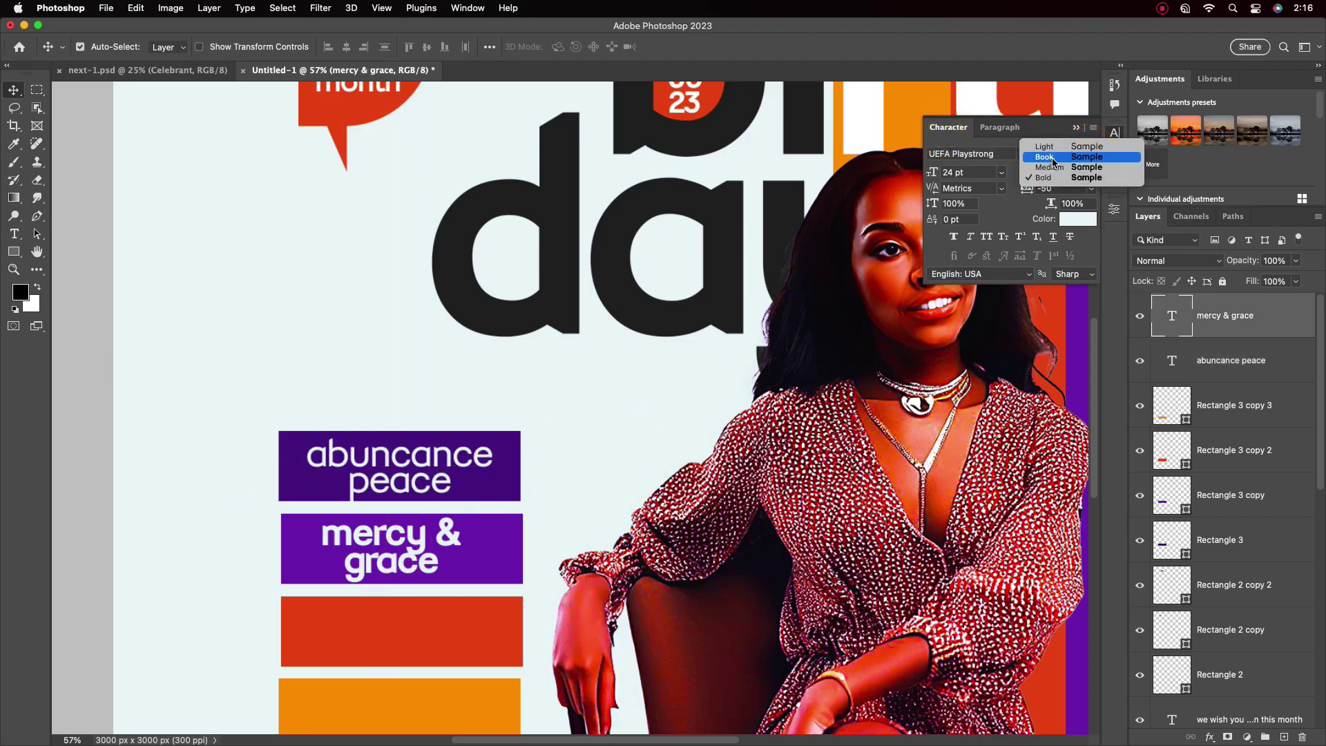
type("17")
key("Return")
key("super+0")
Set both abundance peace and mercy & grace to 18 pt
left_click(411, 494)
left_click(1002, 172)
left_click(967, 324)
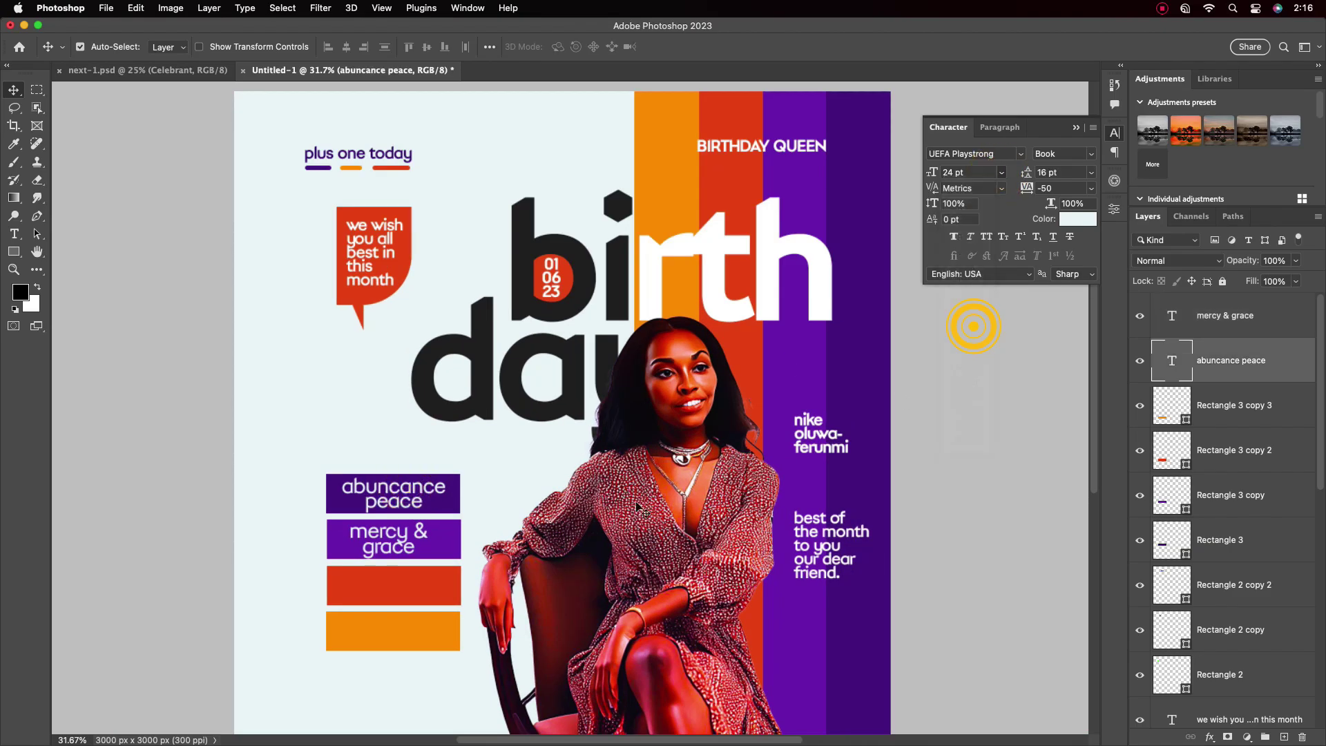
left_click(389, 539)
left_click(1002, 172)
left_click(967, 324)
Join mercy & grace onto a single line and centre it in its bar
scroll(387, 546, "up", 3)
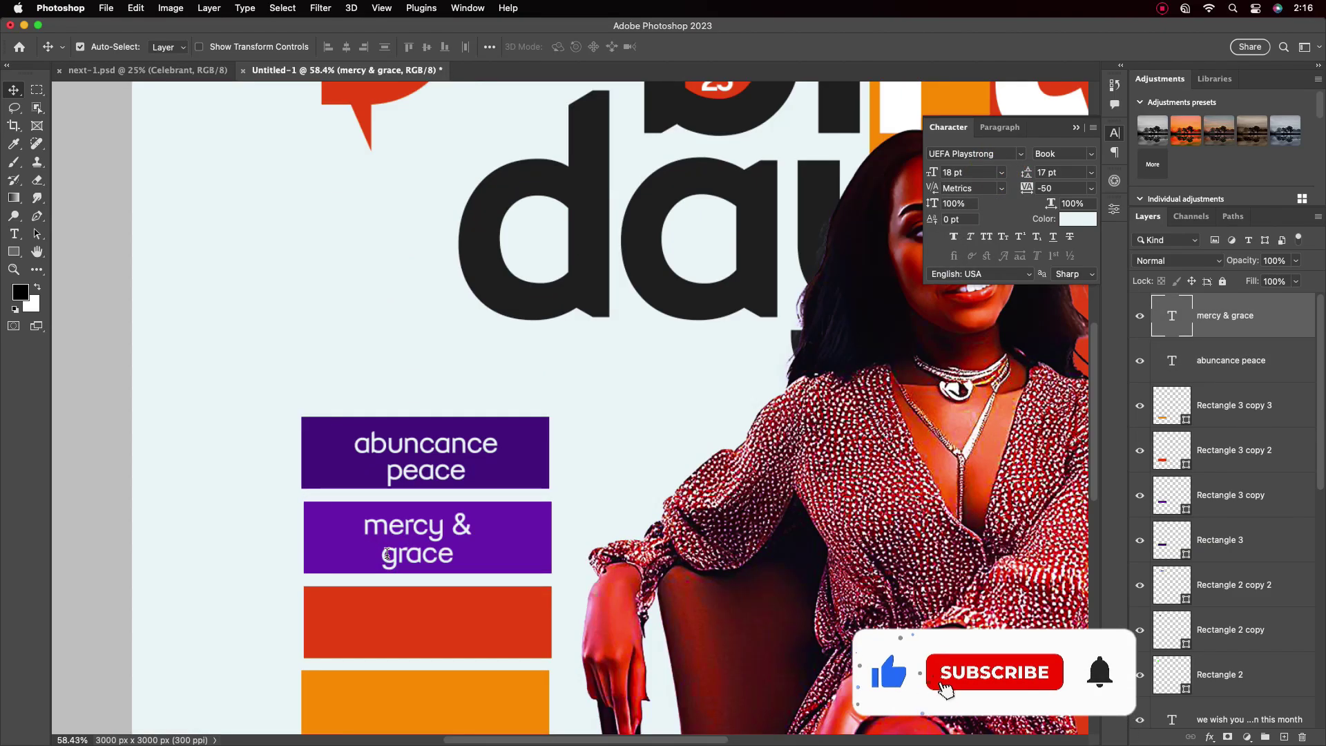
double_click(371, 550)
key("BackSpace")
left_click(726, 49)
key("v")
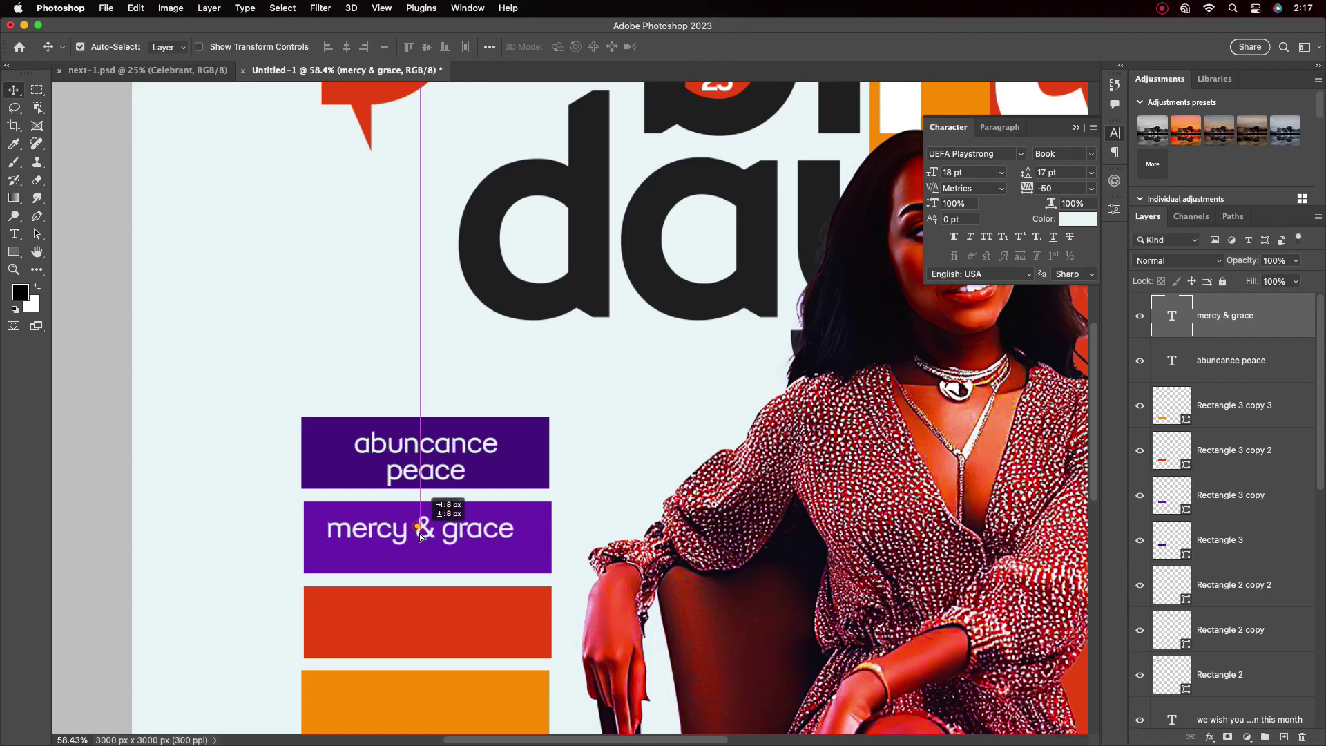
left_click_drag(445, 509, 453, 520)
Join abundance peace onto a single line and centre it in its bar
double_click(413, 478)
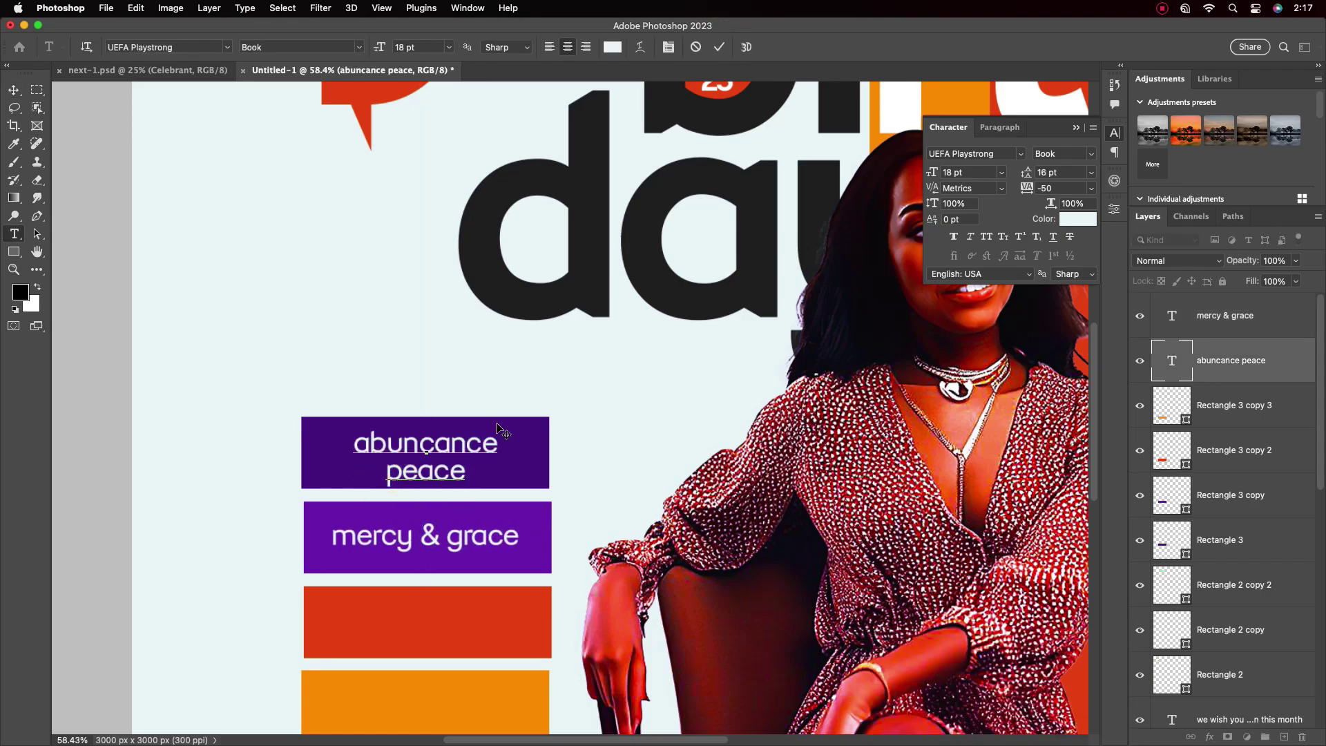
key("BackSpace")
key("Escape")
key("v")
left_click_drag(442, 427, 444, 434)
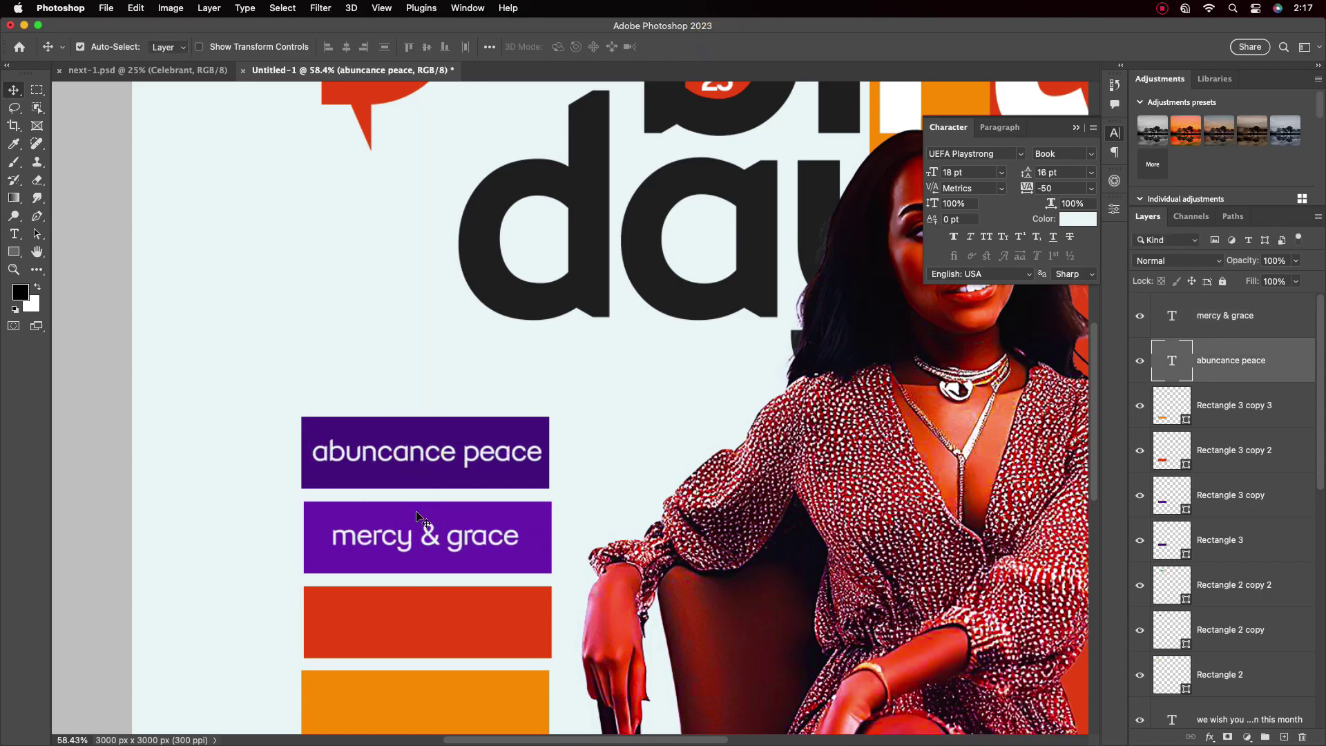
key("ctrl+0")
Copy the mercy & grace label into the red bar and retype it as 'good health & prosperity.'
left_click(422, 520)
left_click_drag(423, 566, 423, 563)
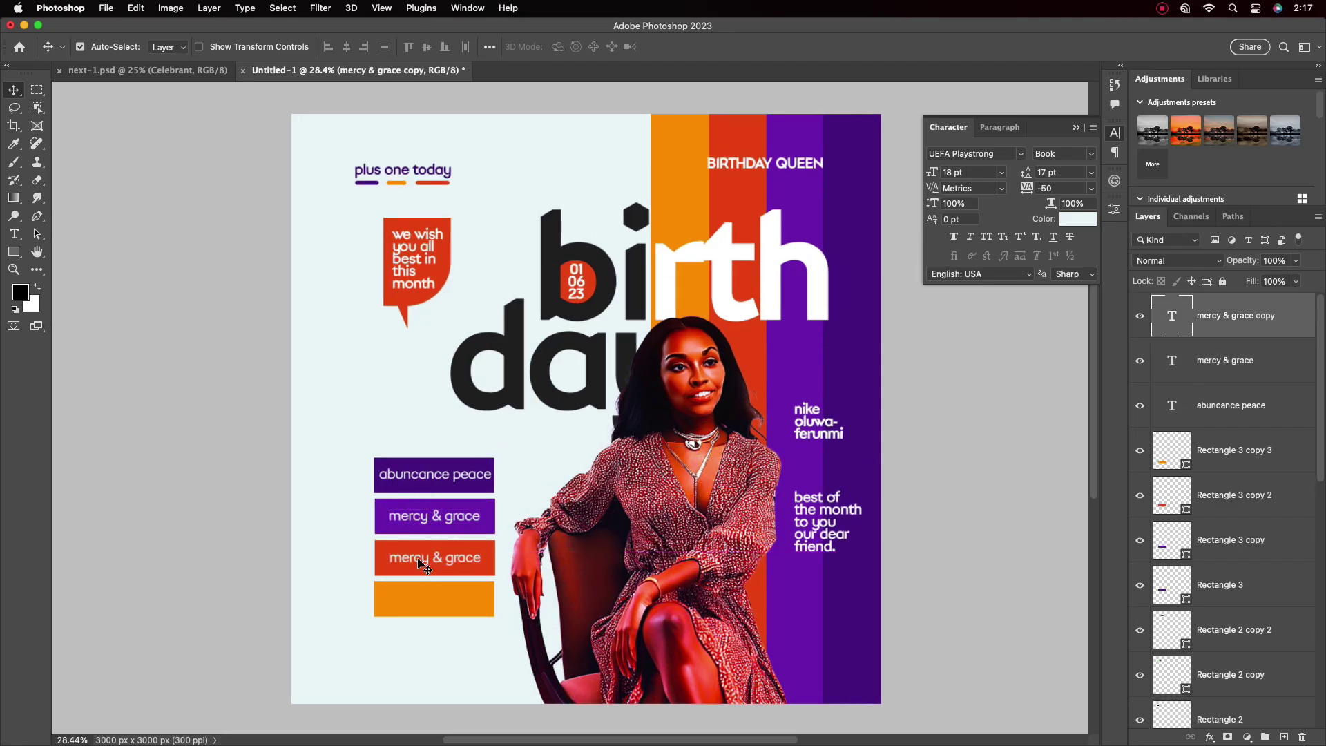
double_click(464, 561)
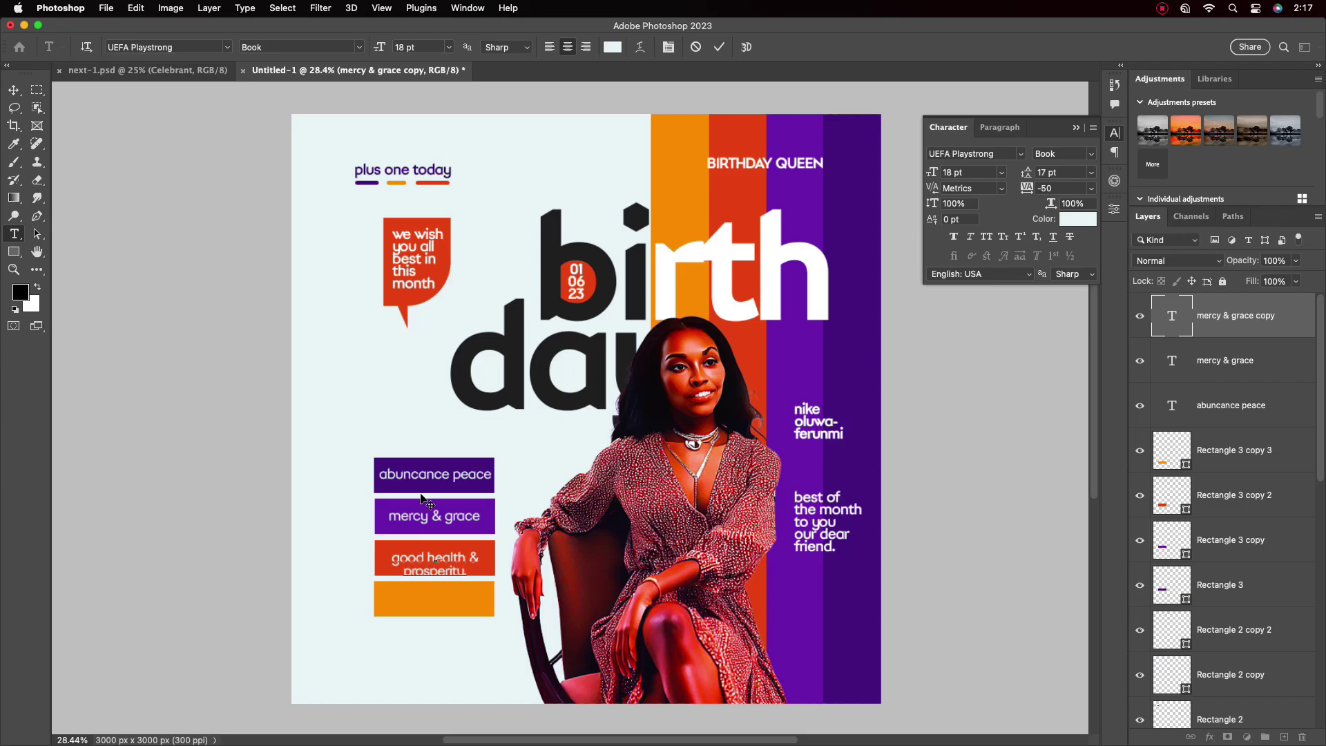
left_click(719, 46)
key("v")
Nudge the red-bar label up and start editing the label copy on the orange bar
scroll(453, 493, "up", 3)
mouse_move(444, 589)
left_mouse_down()
mouse_move(451, 578)
mouse_move(434, 665)
left_mouse_up()
scroll(456, 581, "down", 2)
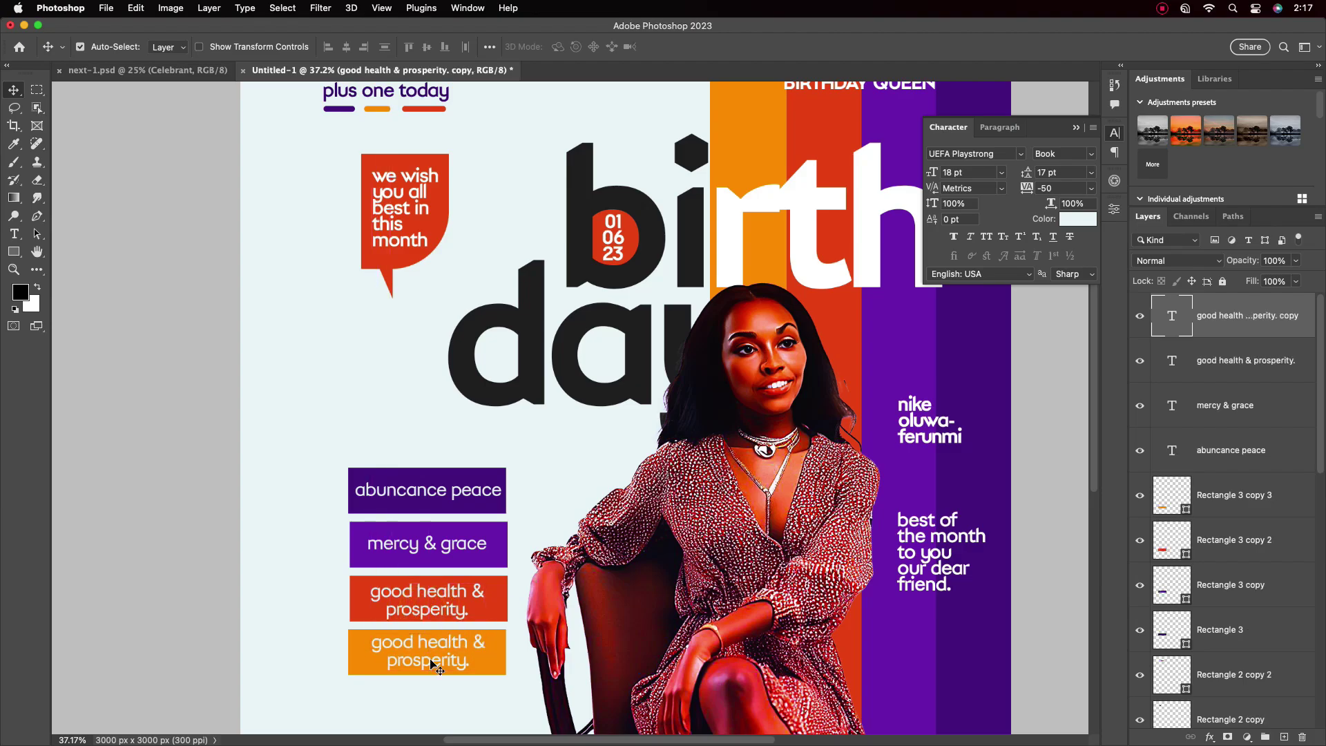
double_click(482, 648)
left_click(521, 653)
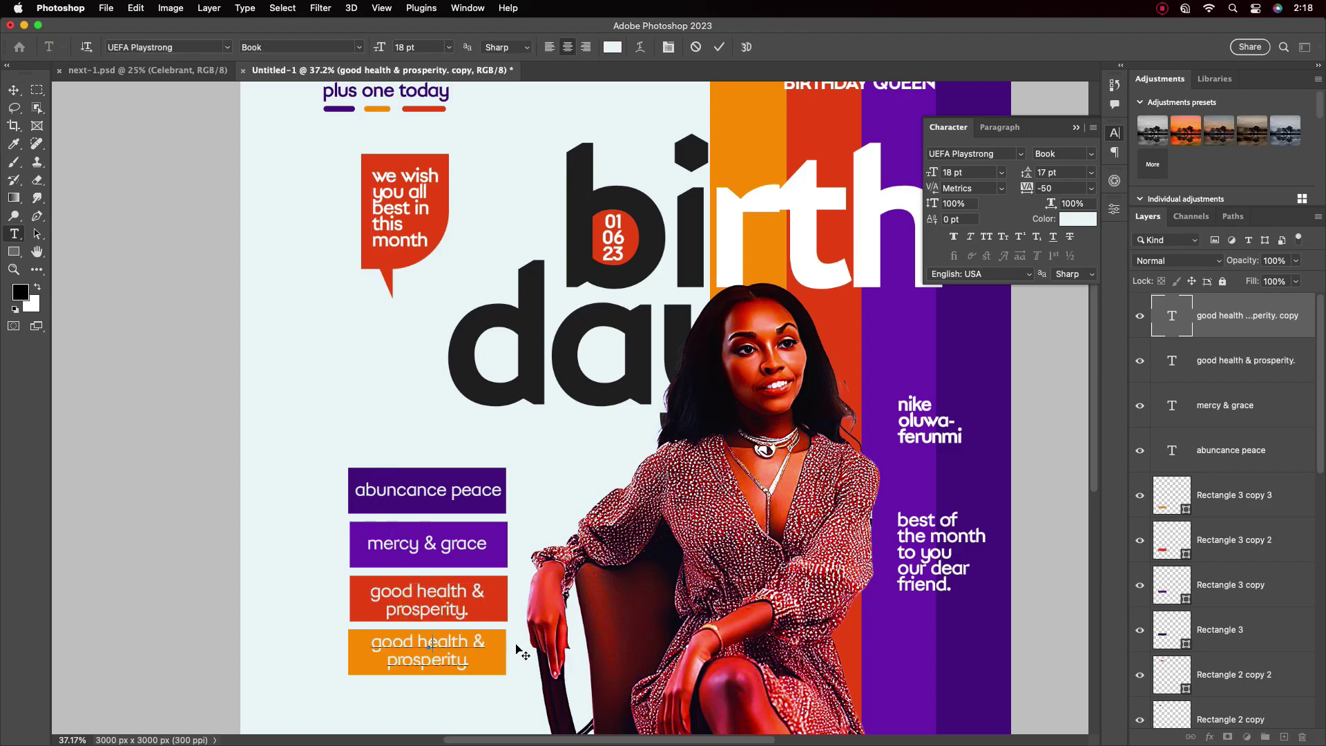
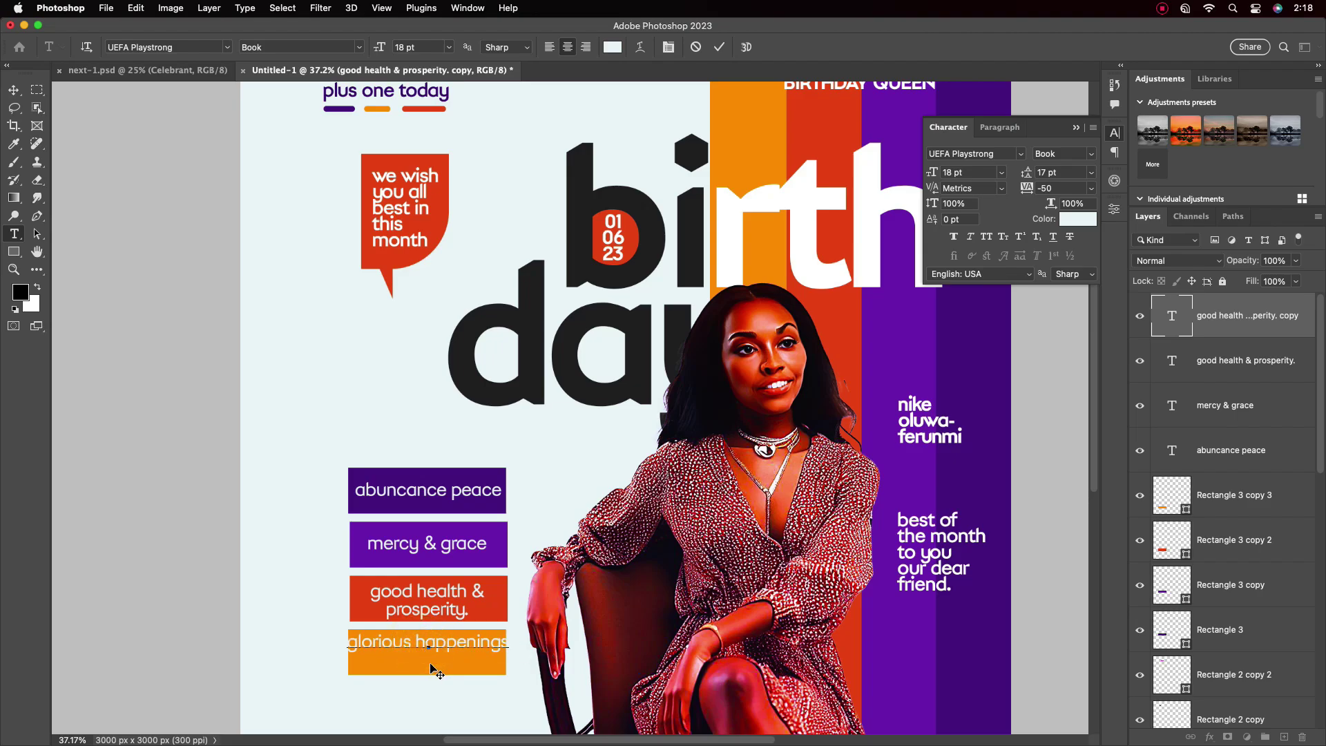
Centre the glorious happenings text inside its orange box
left_click(719, 47)
key("v")
scroll(429, 528, "up", 3)
scroll(433, 645, "down", 1)
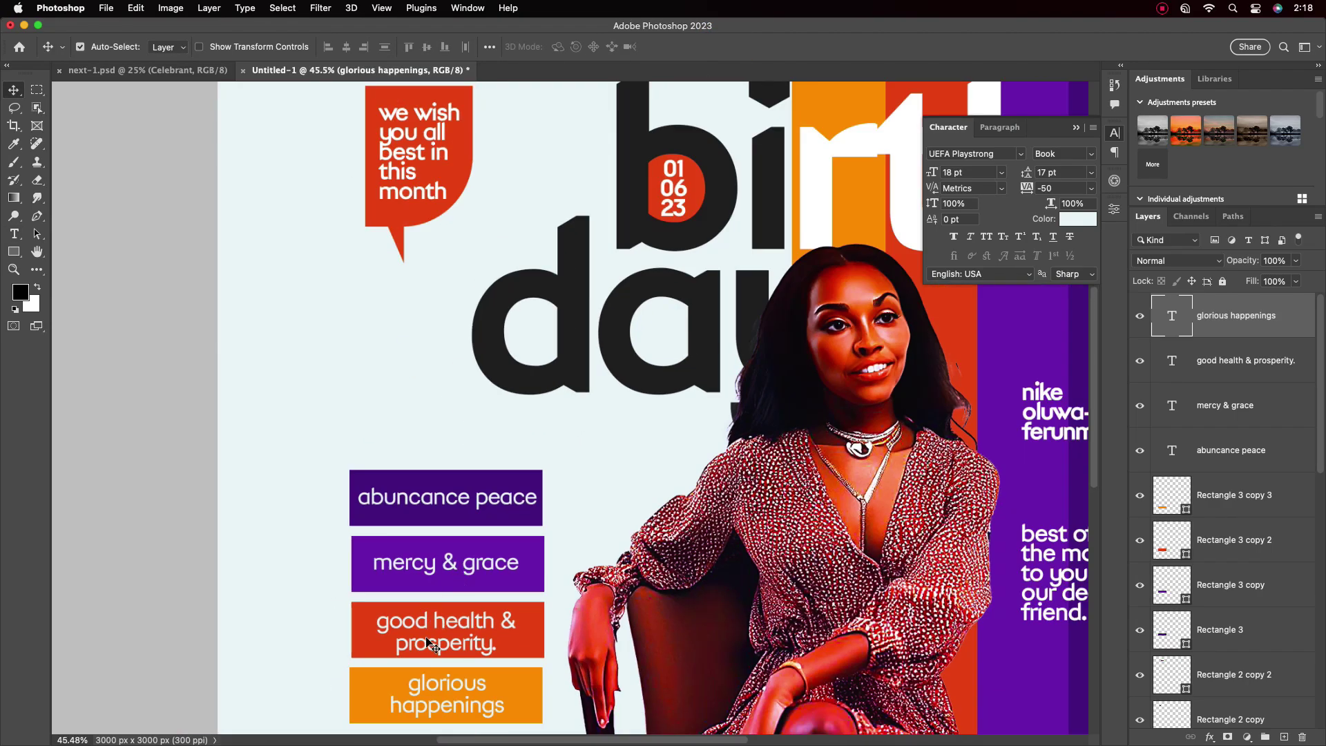
left_click_drag(451, 687, 446, 684)
scroll(464, 526, "down", 5)
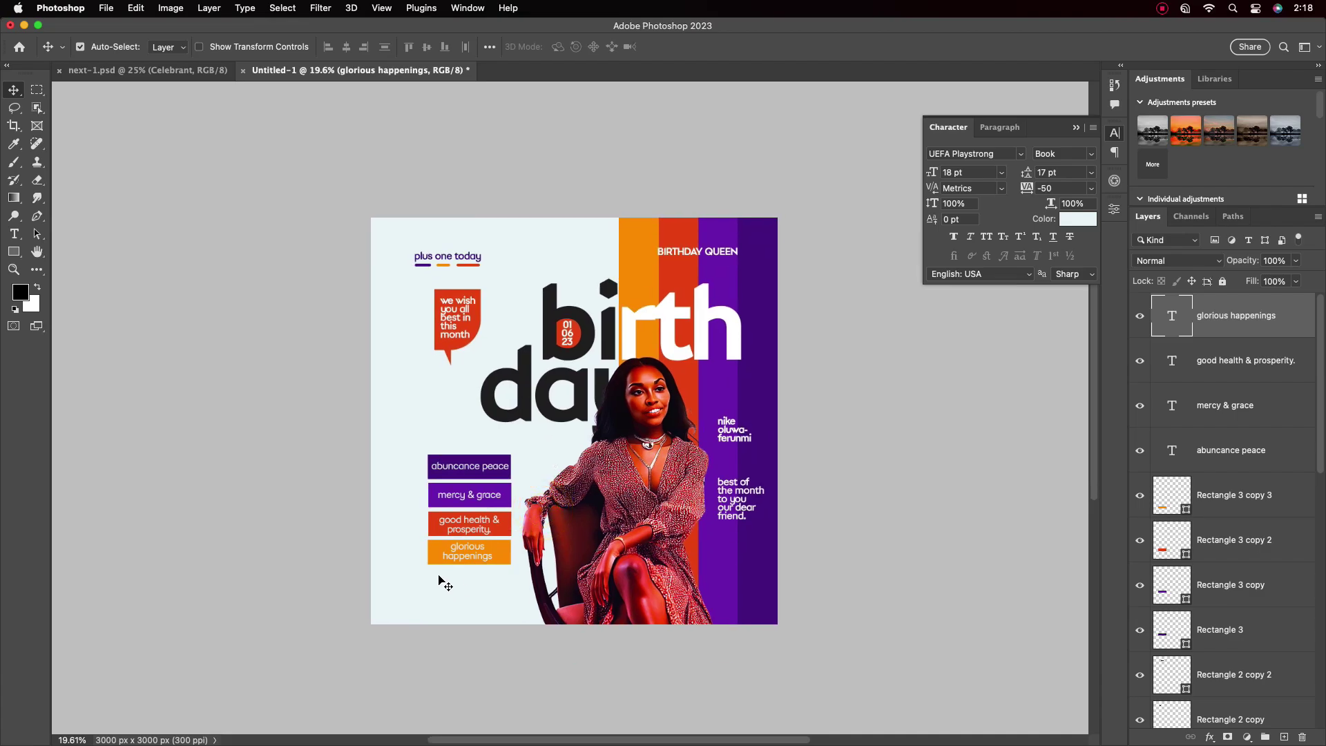
scroll(438, 580, "up", 2)
Duplicate the glorious happenings text below the boxes and retype it as 'as you celebrate your special day.'
key("t")
key("v")
mouse_move(454, 542)
left_mouse_down()
mouse_move(459, 594)
mouse_move(456, 546)
left_mouse_up()
left_click(1078, 219)
left_click(602, 593)
key("Return")
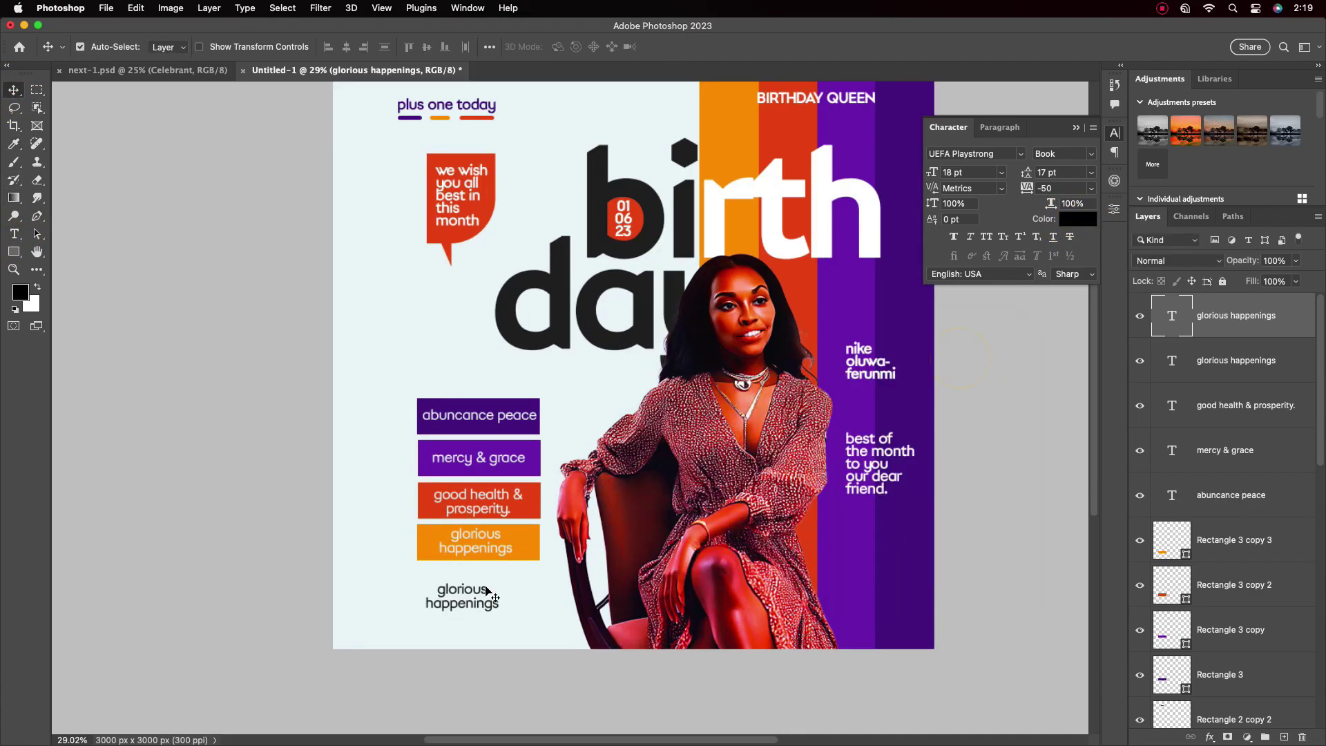
key("super+a")
type("g")
type("s you celebrate your special")
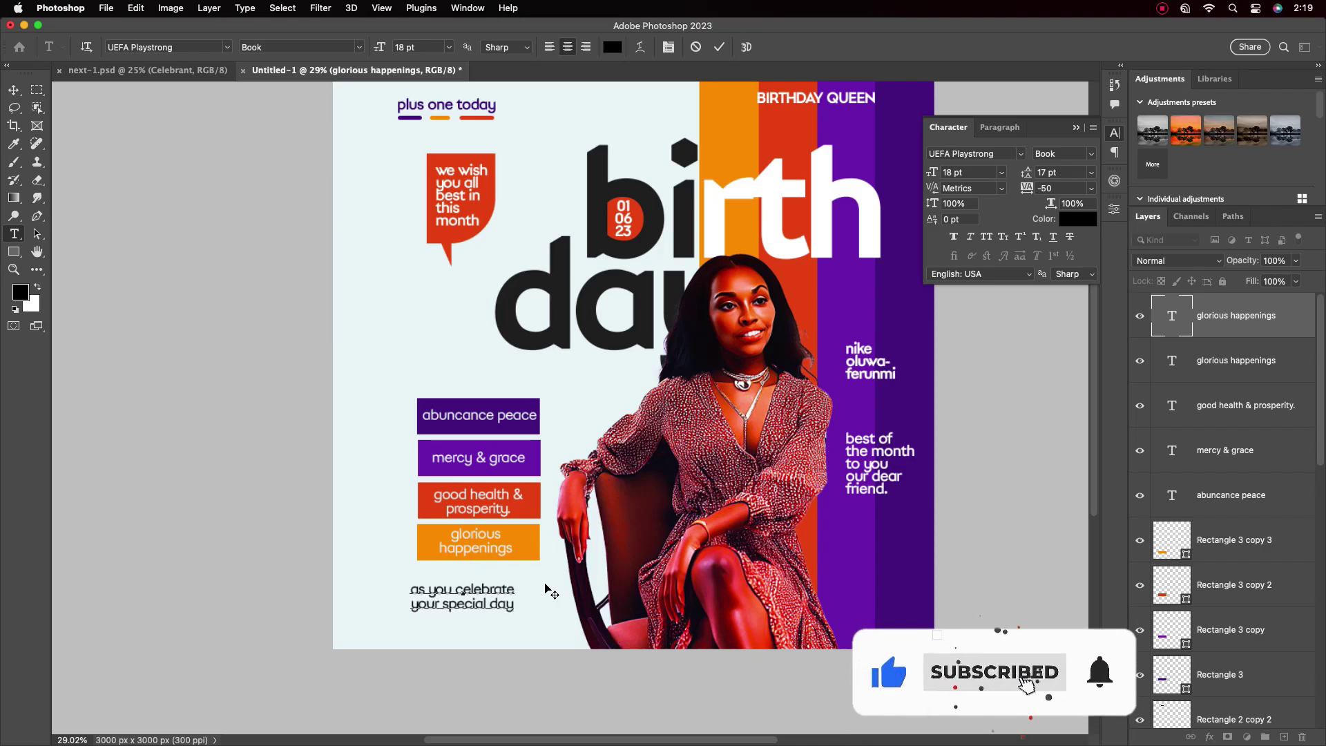
left_click(14, 90)
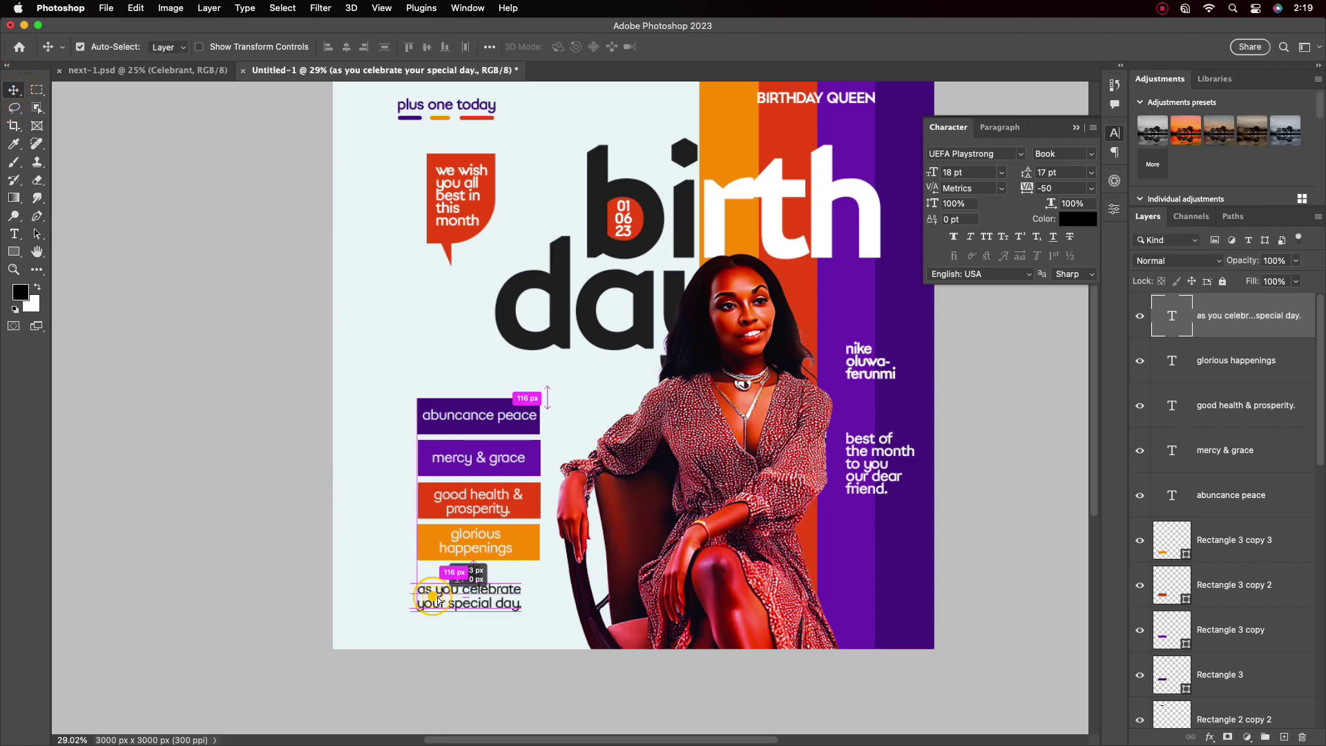
Make the tagline Bold and colour it with purple sampled from the design
left_click(1061, 153)
left_click(1062, 178)
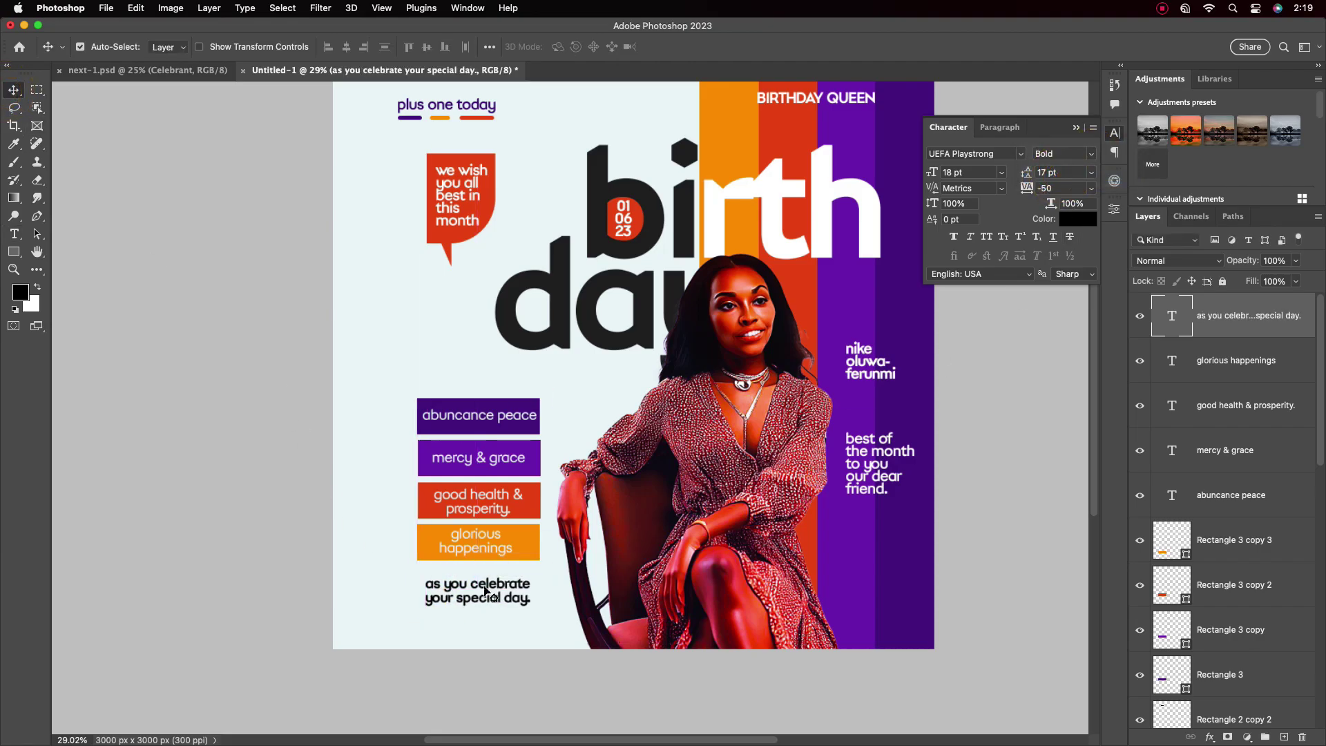
key("super+minus")
key("super+plus")
key("super+plus")
key("super+minus")
left_click(1078, 219)
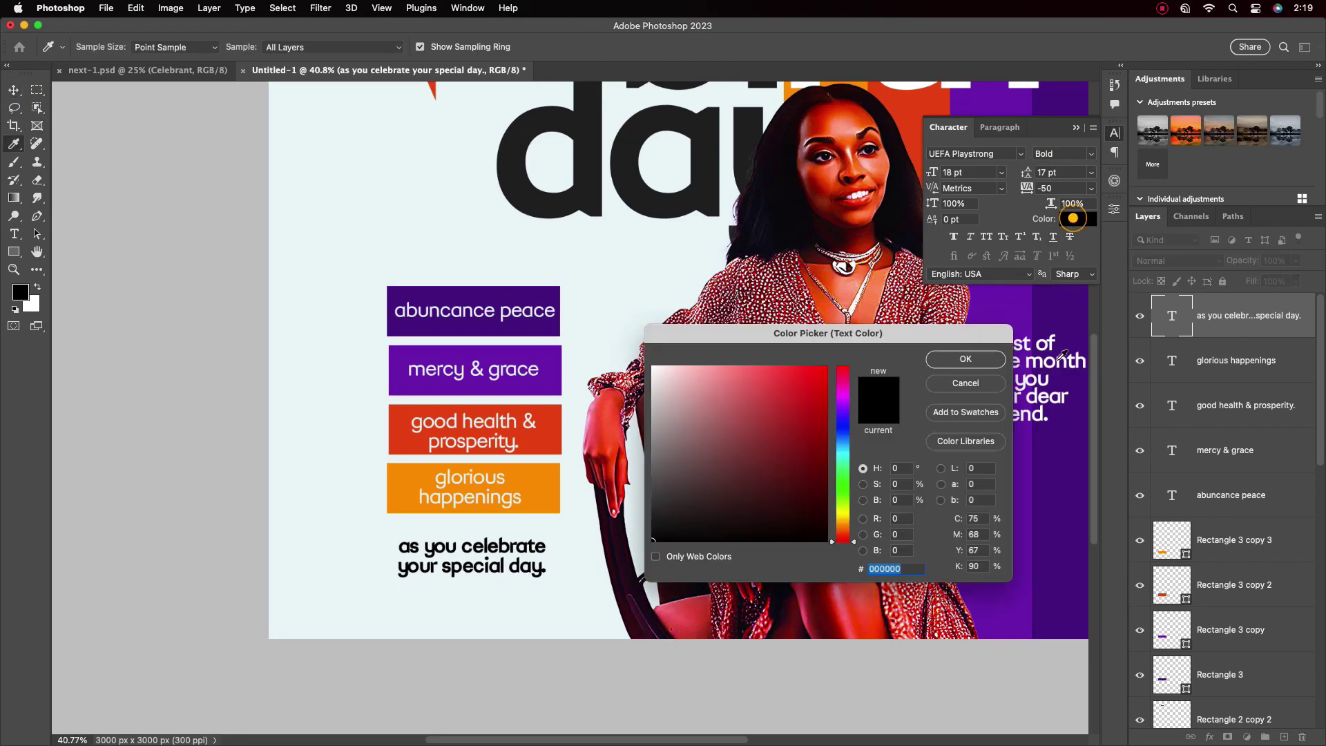
left_click(1050, 448)
key("Return")
Align the tagline with the left edge of the wish boxes
scroll(511, 509, "down", 2)
left_click_drag(511, 510, 509, 510)
scroll(653, 418, "up", 2)
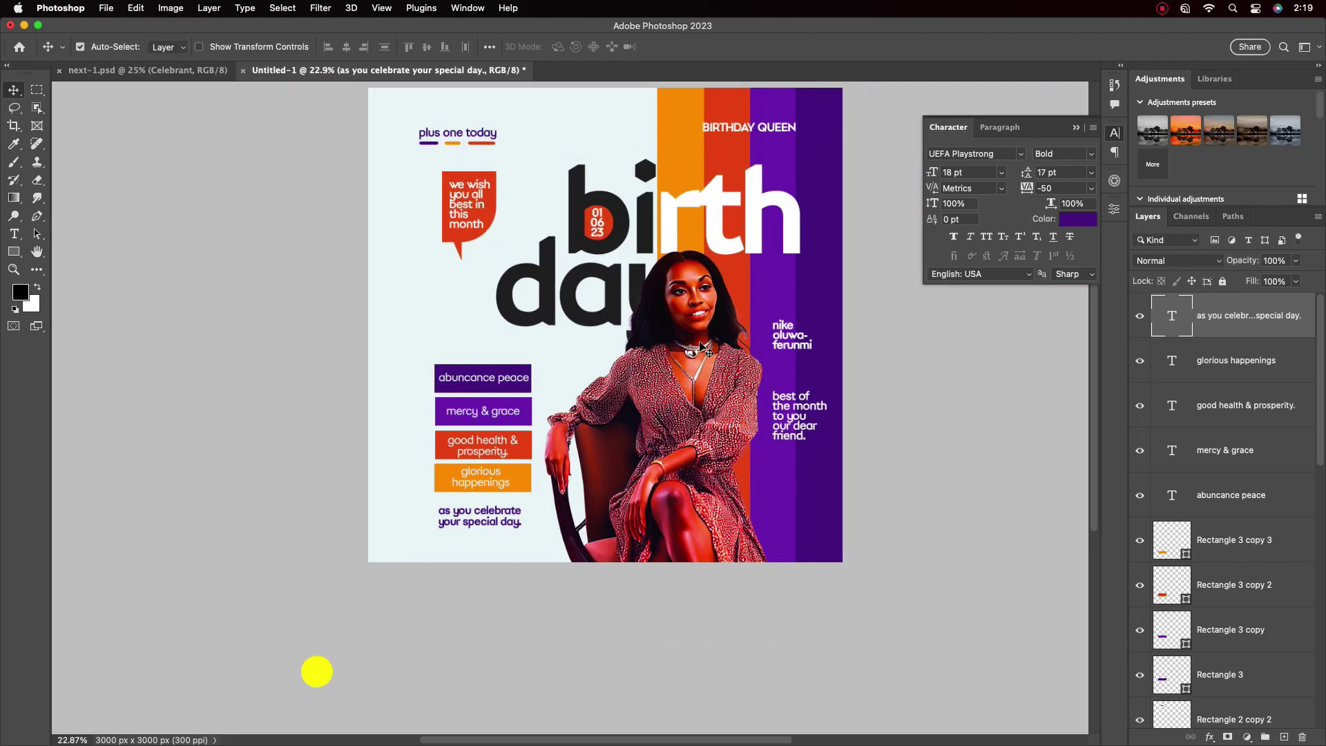
Move the name and best-of-the-month texts higher in the purple column
left_click_drag(796, 427, 795, 420)
left_click_drag(788, 333, 788, 319)
left_click_drag(794, 415, 794, 476)
double_click(791, 387)
left_click(720, 47)
Add the white 'happy blessed birthday' text beneath the best-of-the-month wish
double_click(794, 473)
type("happy blessed birthday")
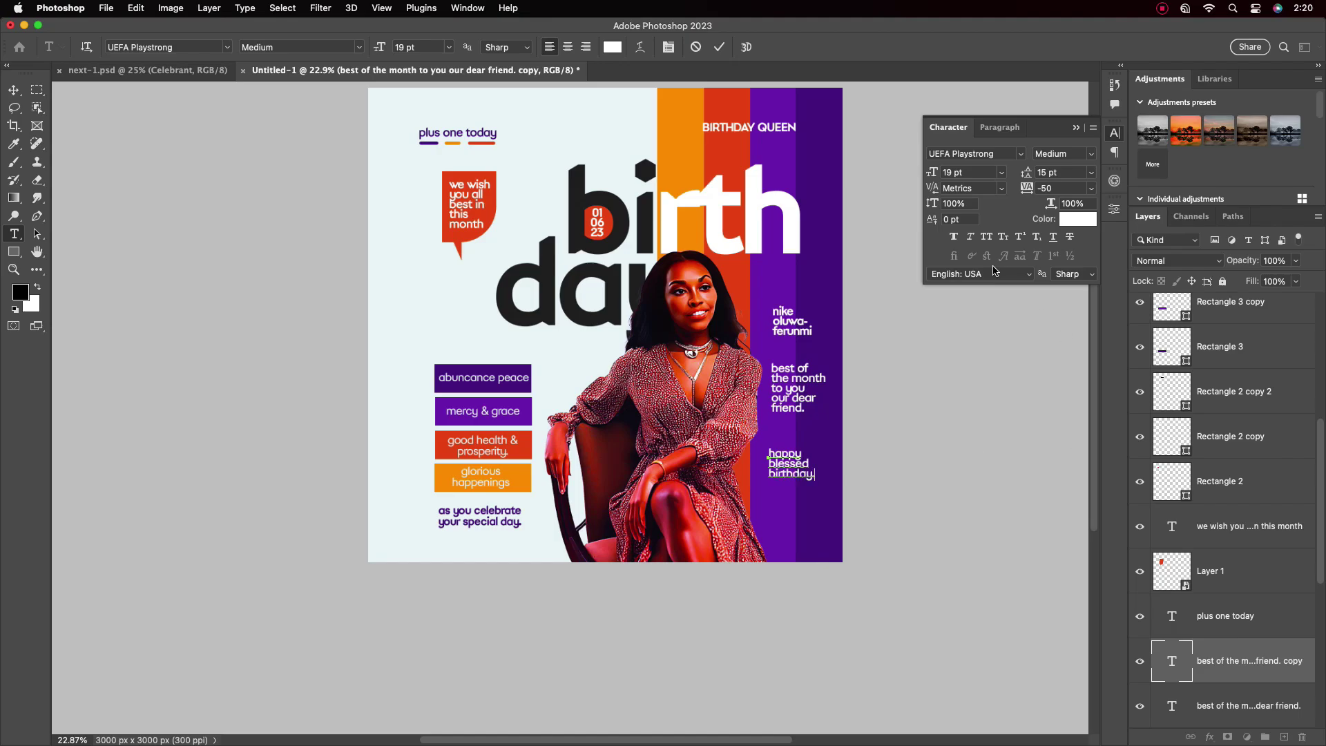
left_click(721, 48)
key("v")
scroll(808, 413, "up", 3)
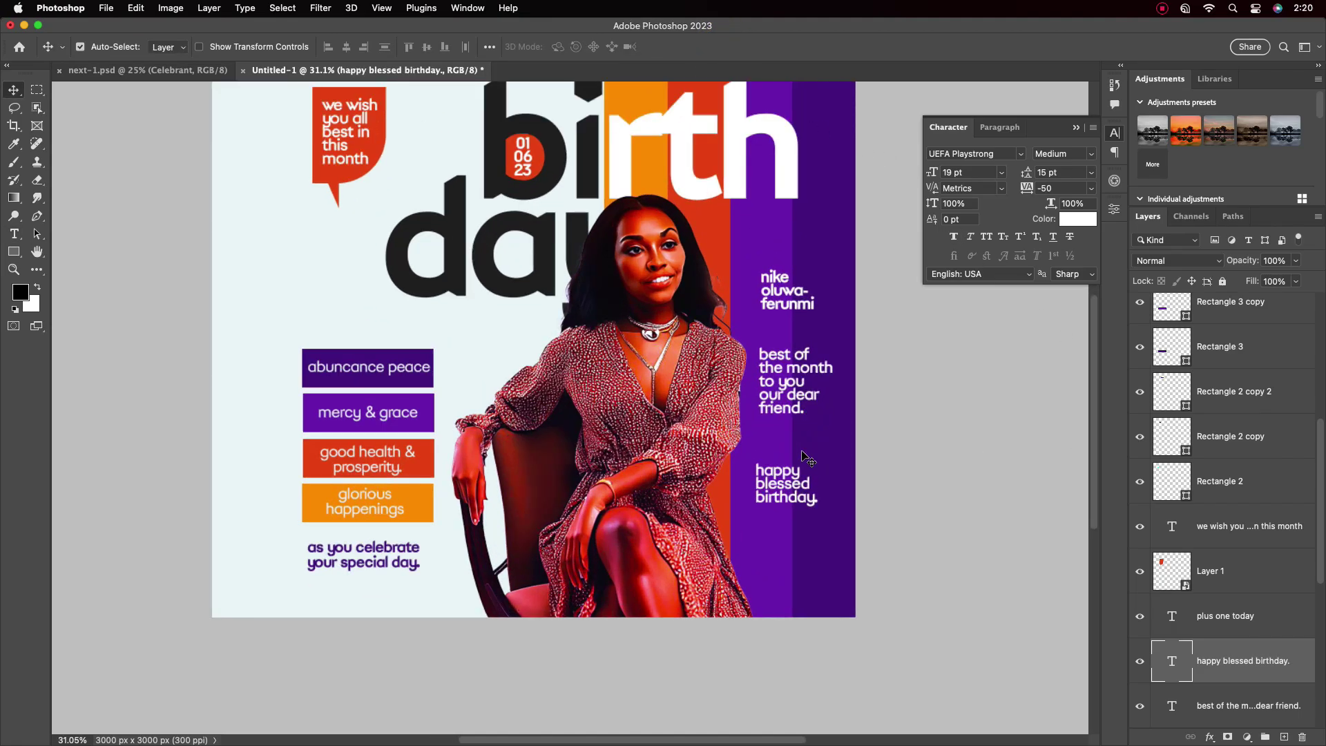
left_click_drag(780, 485, 785, 478)
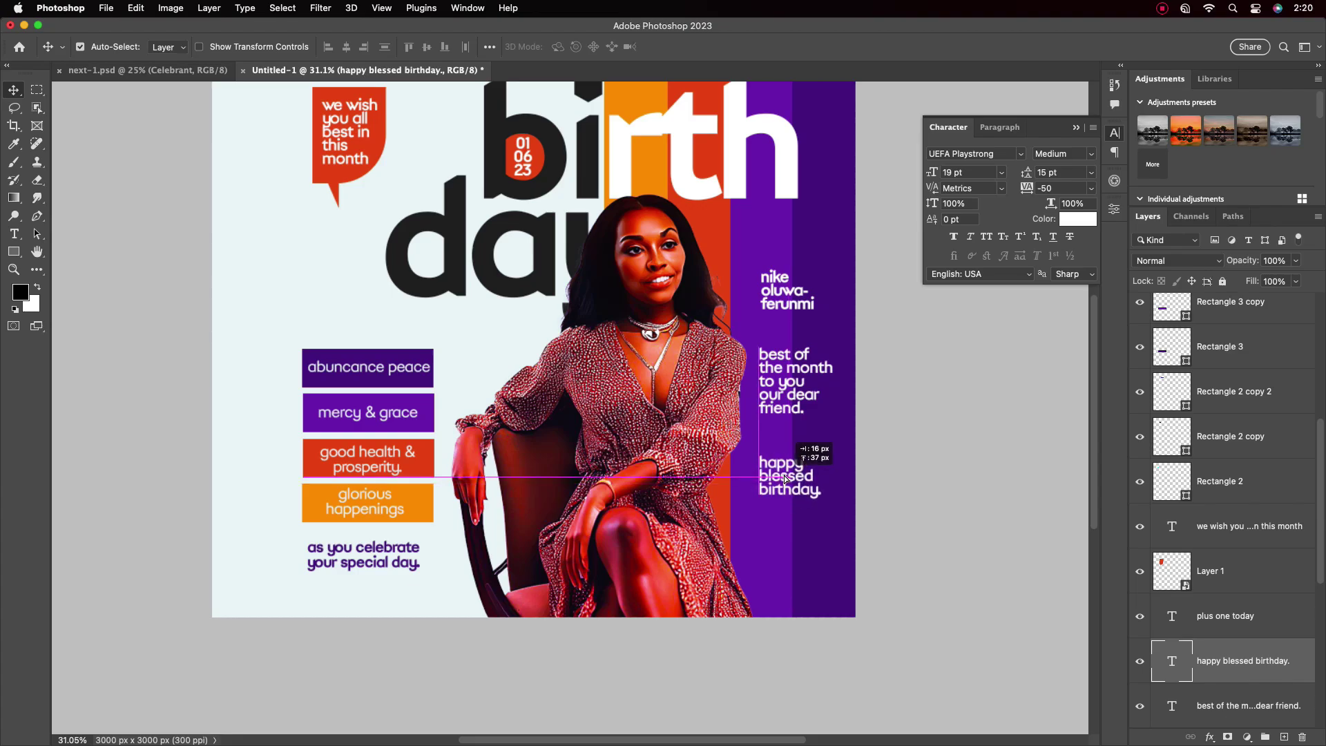
scroll(808, 373, "down", 3)
scroll(801, 435, "up", 4)
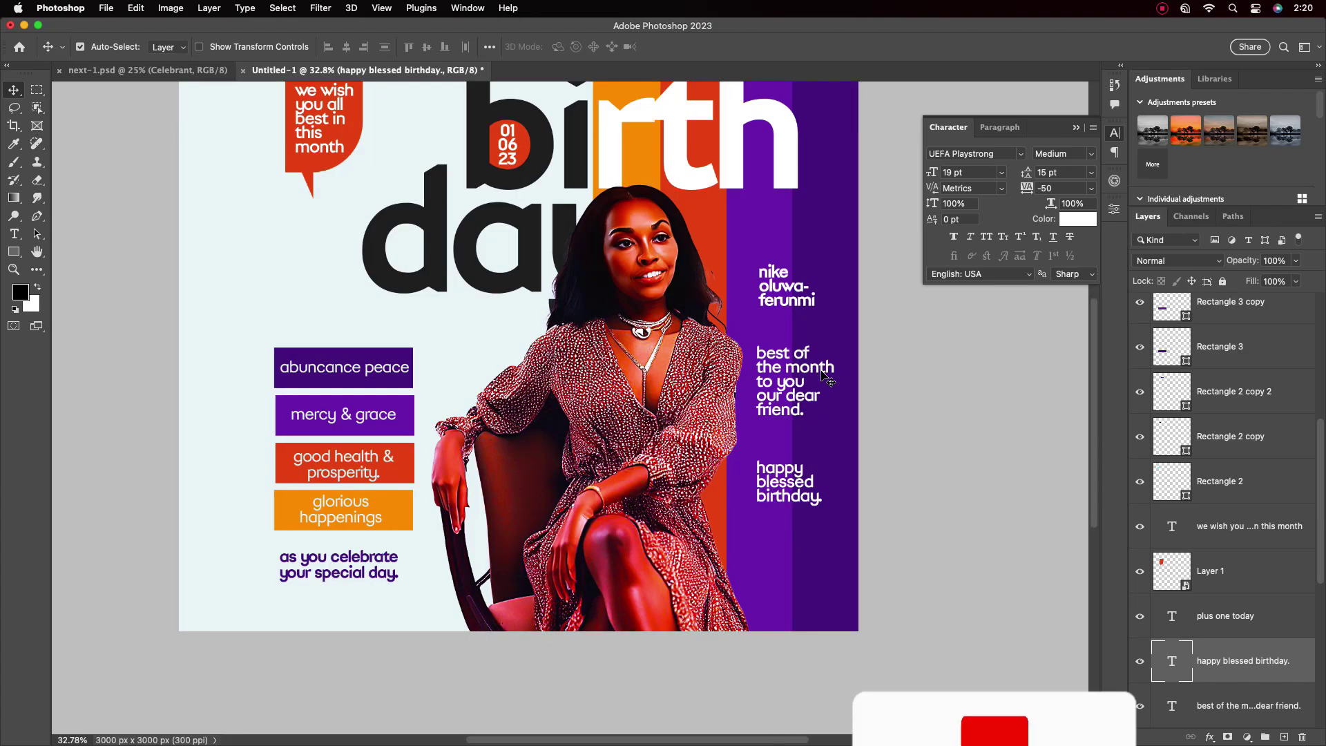
Change tracking from -50 to 0 on the birthday, best-of-the-month and name texts
left_click(1091, 188)
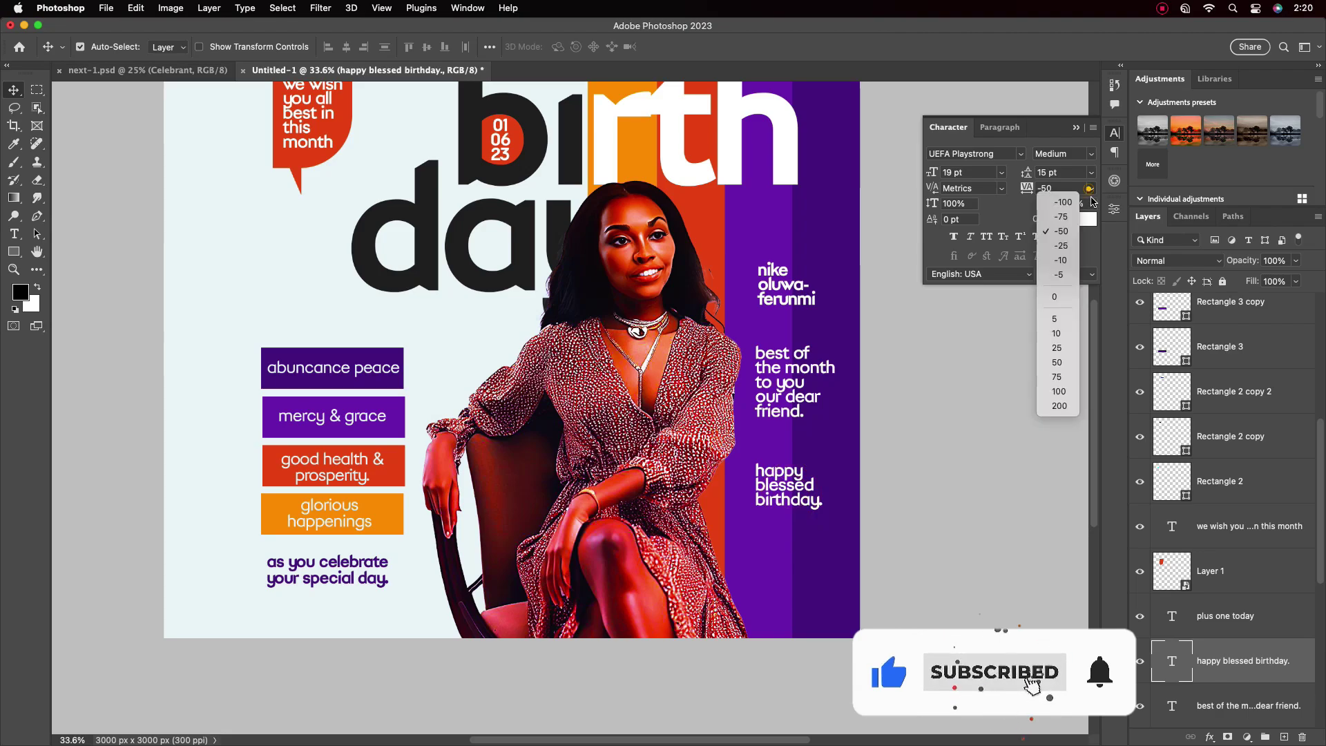
left_click(1058, 296)
left_click(795, 484)
left_click(799, 364)
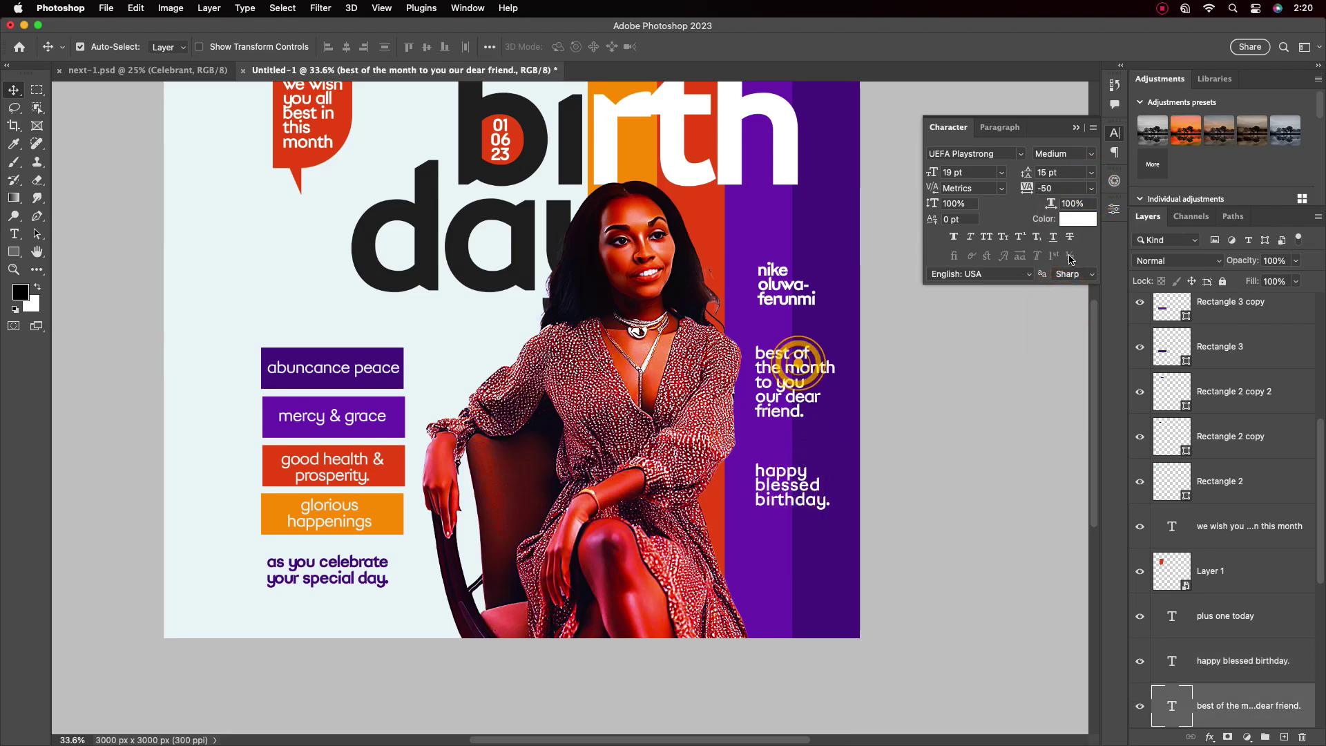
left_click(1091, 188)
left_click(1059, 291)
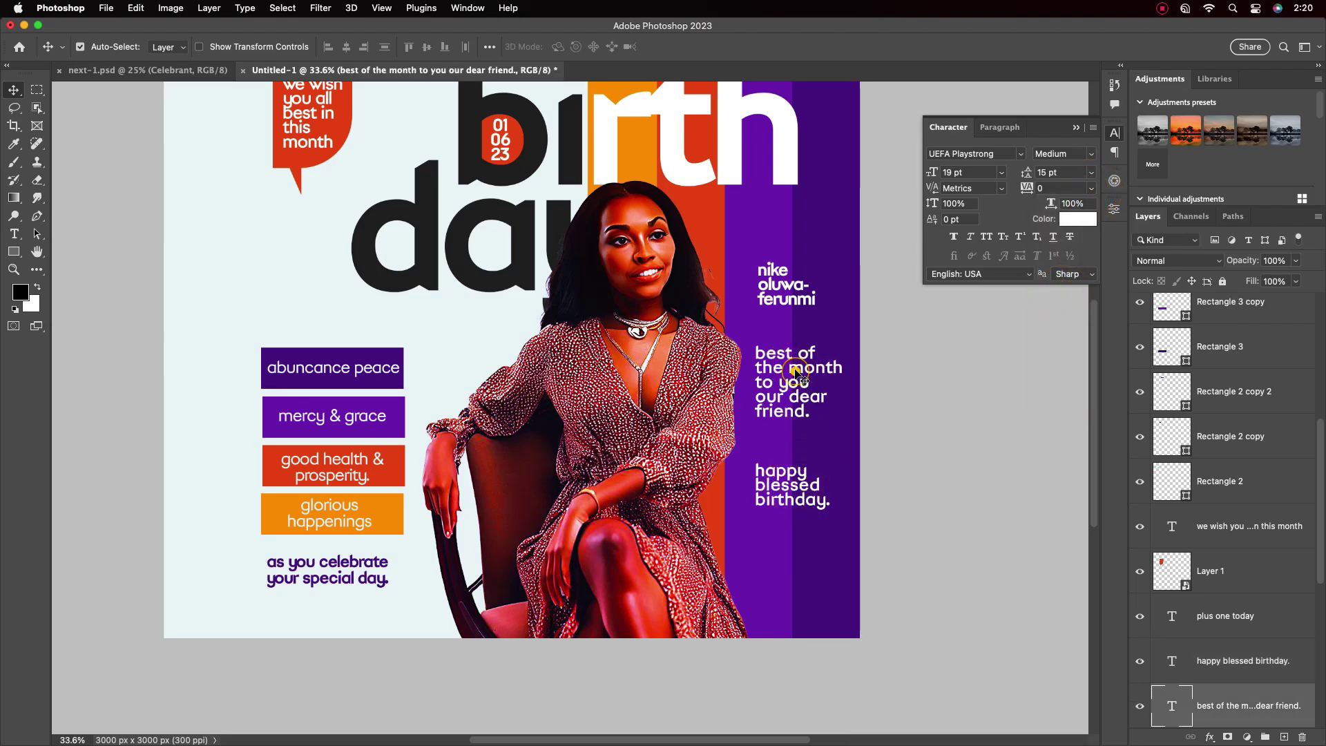
left_click(801, 291)
left_click(1093, 188)
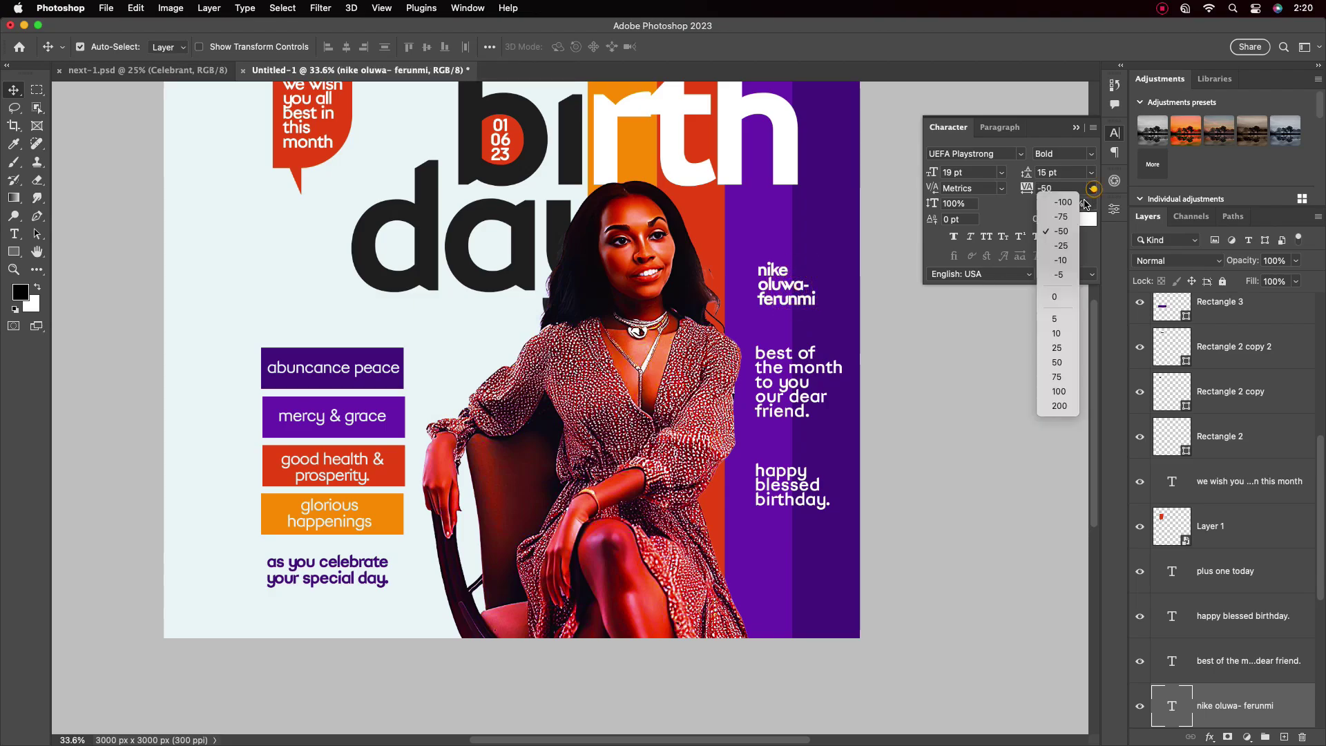
left_click(1057, 297)
left_click(797, 380)
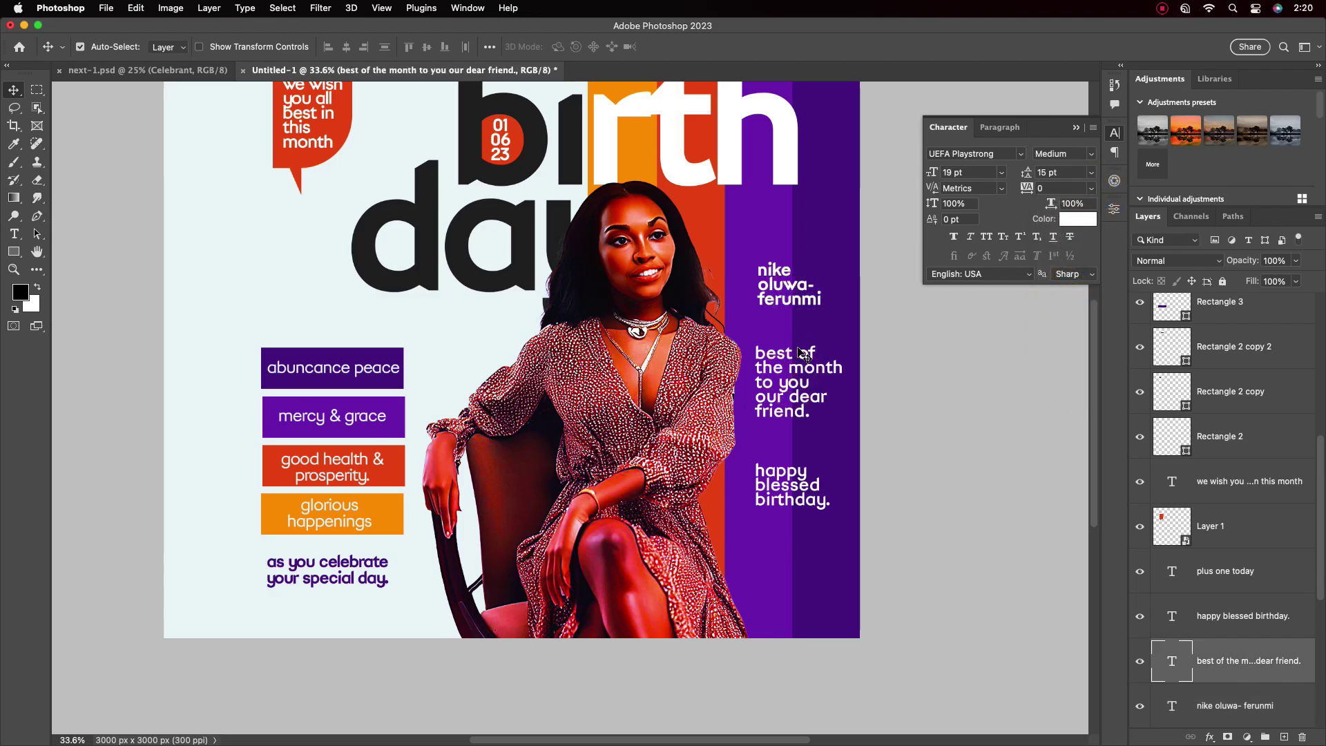
left_click(787, 310)
scroll(788, 310, "down", 3)
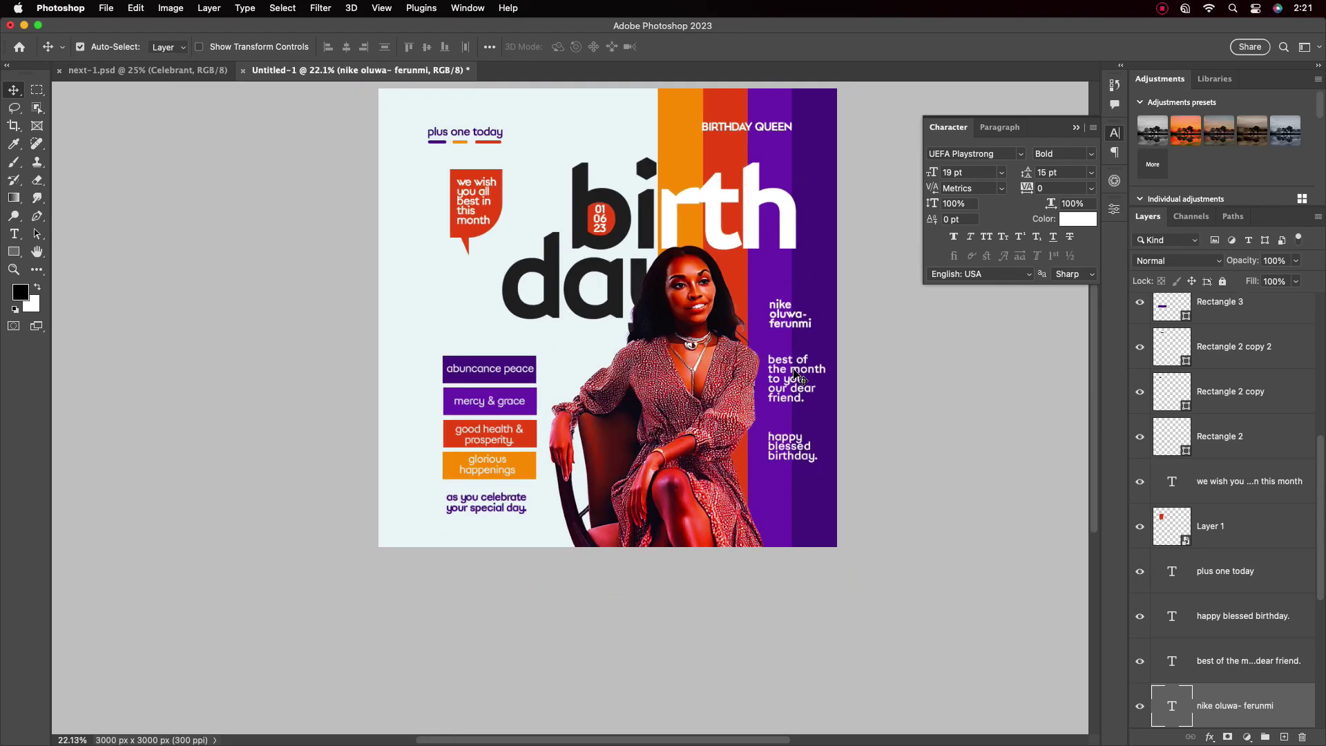
scroll(799, 374, "up", 4)
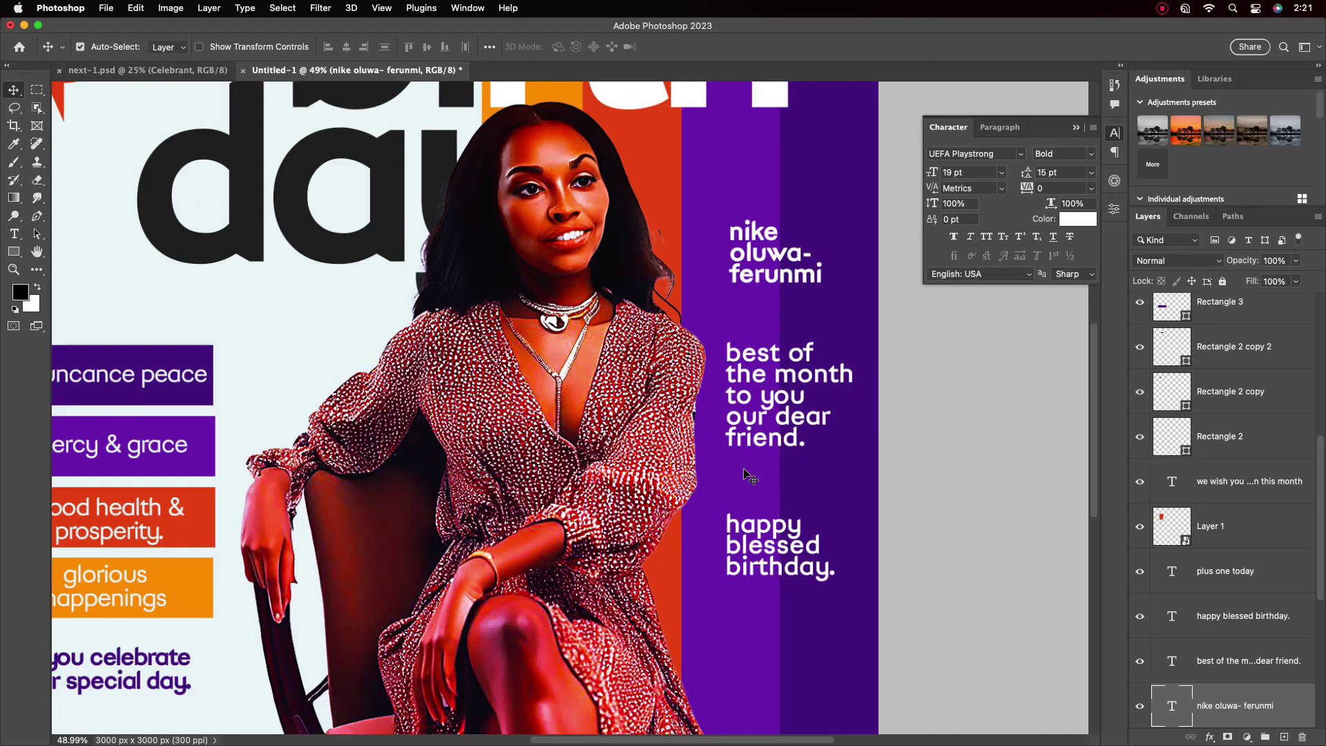
Draw a 318x11 px rectangle line between 'friend.' and 'happy' with no stroke
left_click(14, 251)
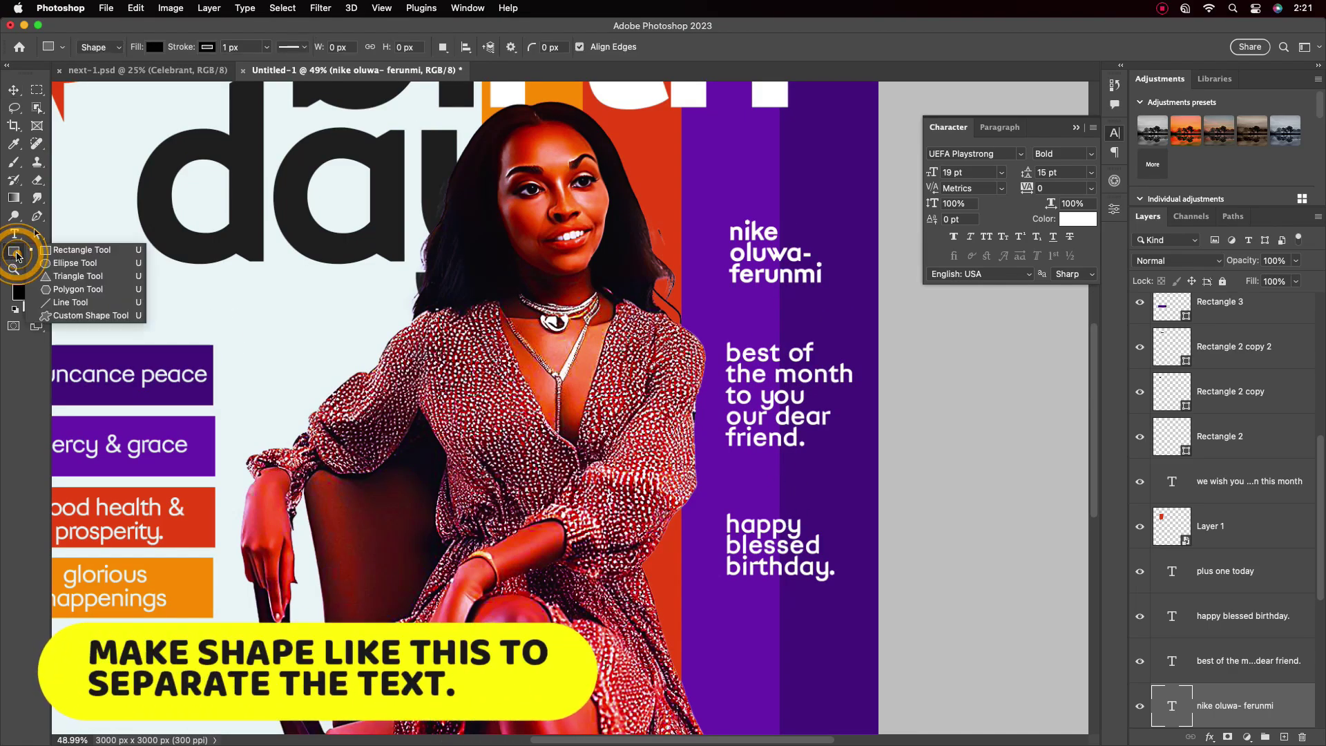
left_click(66, 243)
left_click_drag(731, 478, 840, 485)
left_click(13, 91)
left_click(954, 374)
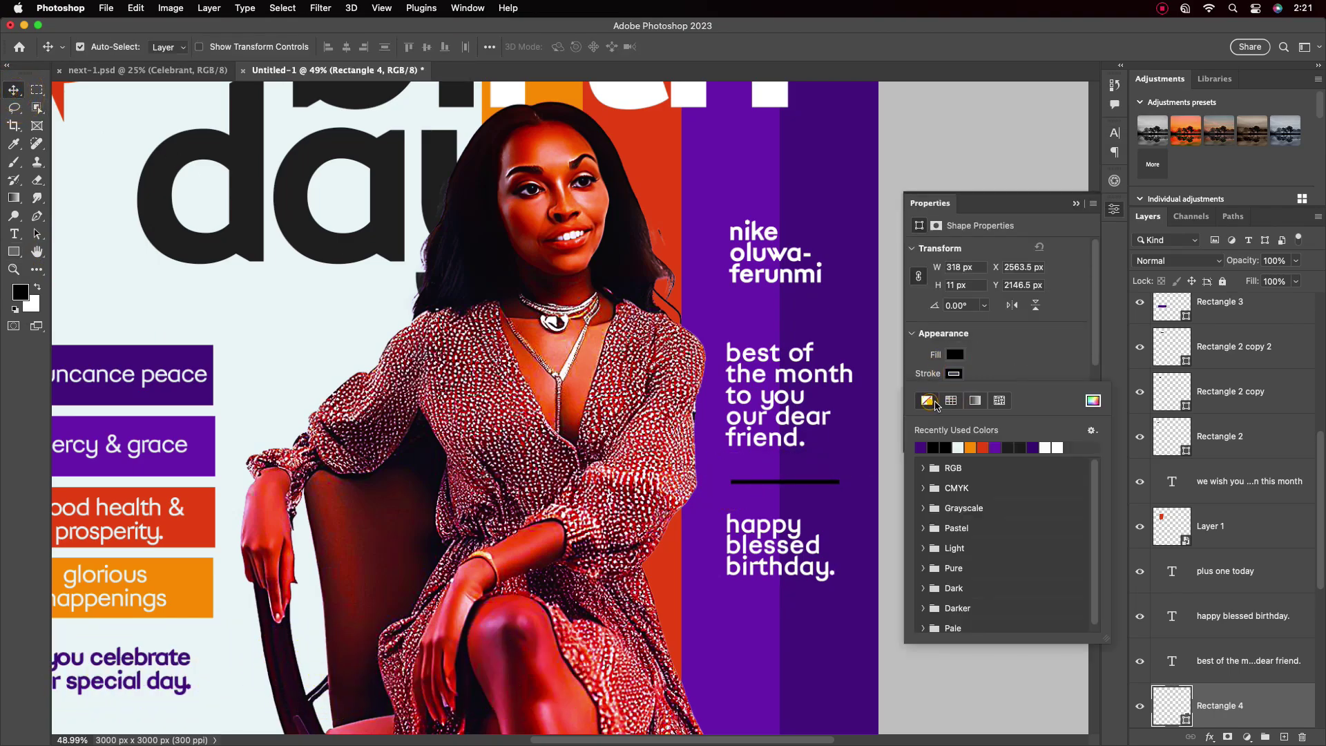
left_click(935, 402)
Alt-drag a copy of the divider line up under the name
left_click(791, 487)
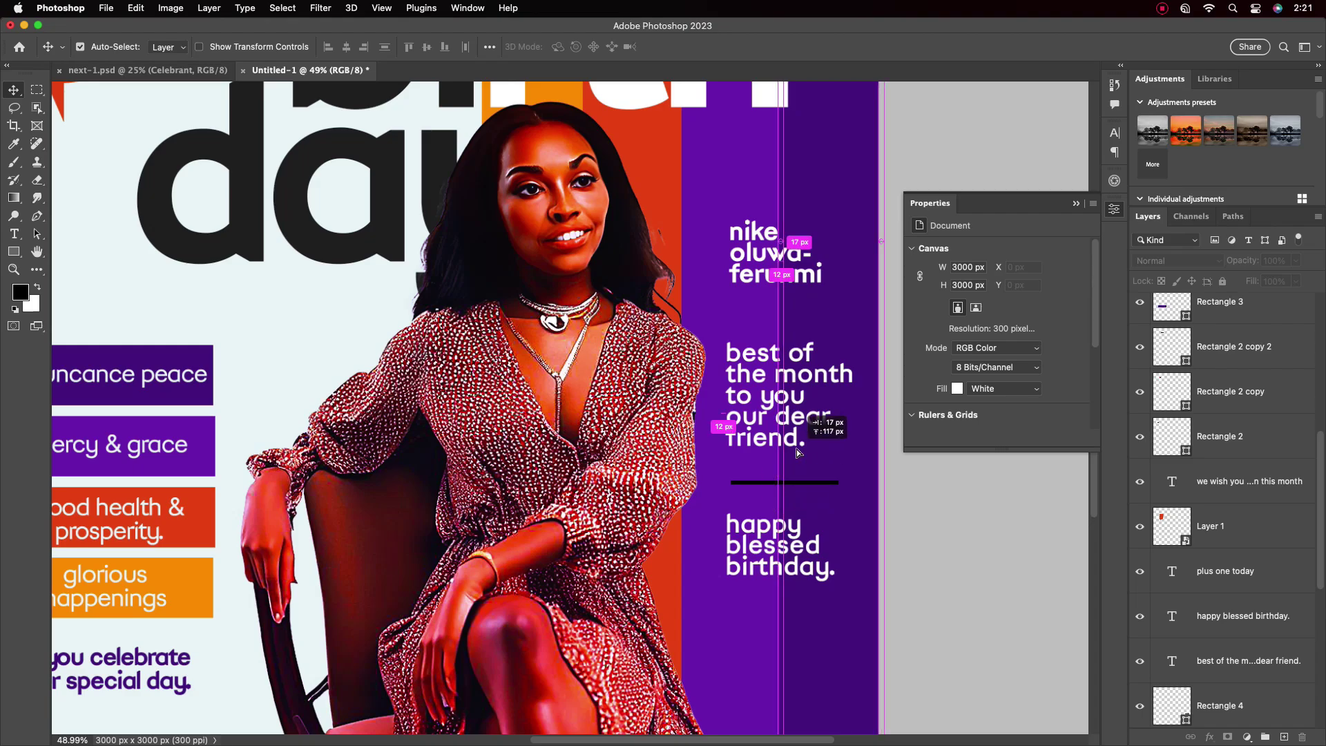
scroll(793, 489, "down", 4)
scroll(794, 493, "up", 5)
left_click(792, 490)
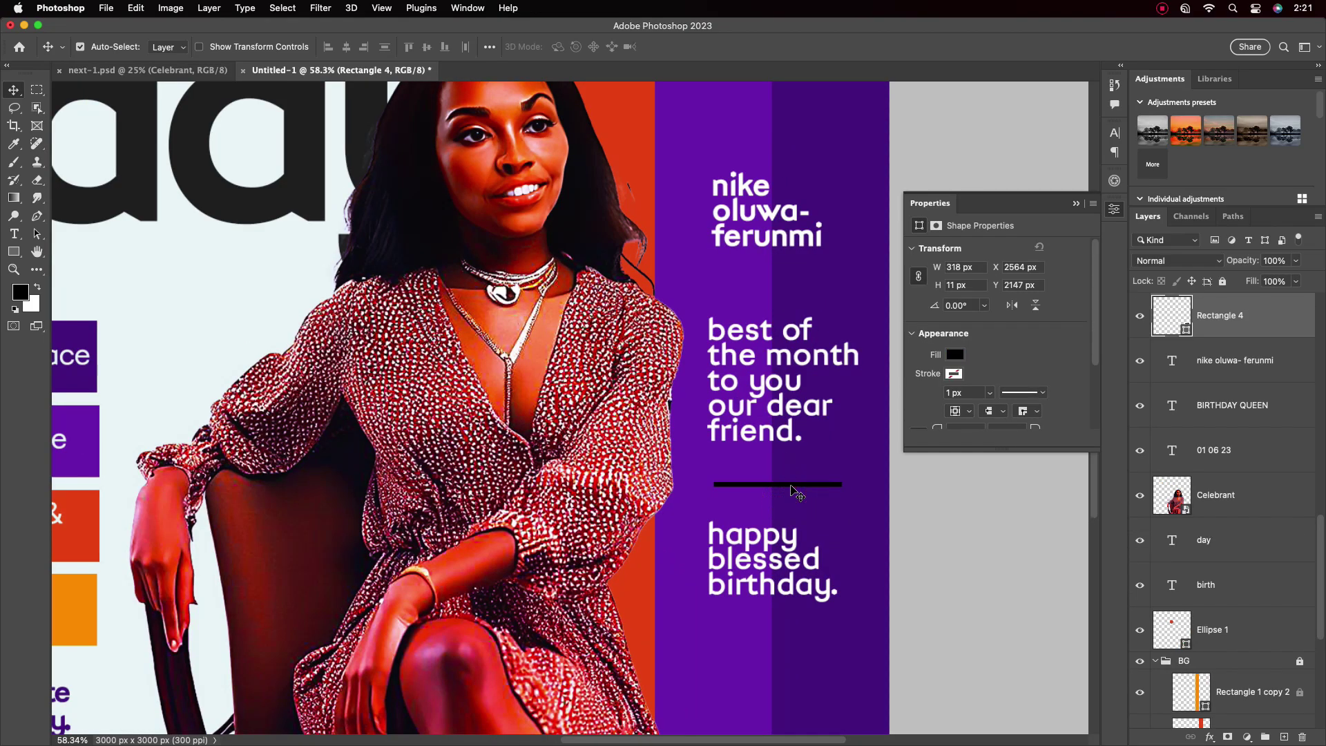
left_click_drag(794, 489, 787, 290)
scroll(788, 415, "down", 5)
scroll(791, 429, "up", 6)
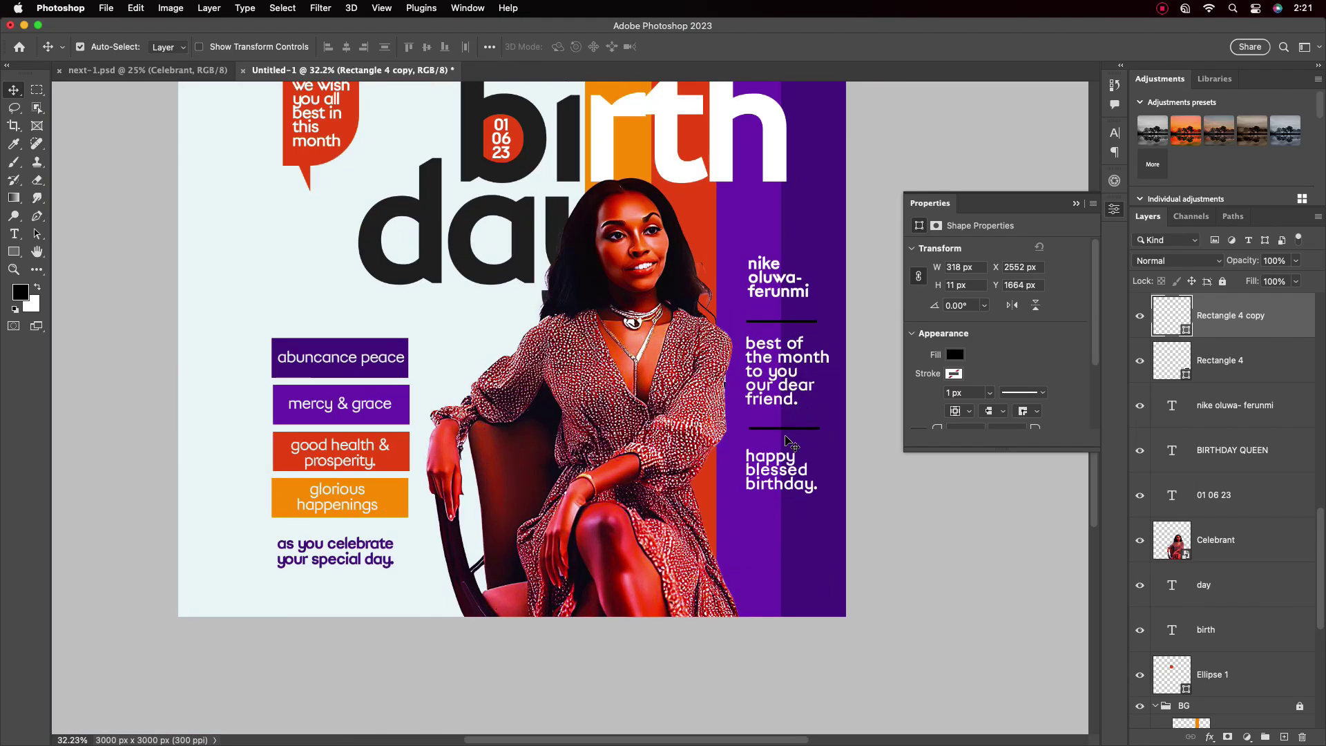
Lower the layer opacity of both divider lines to make them semi-transparent
left_click(773, 444)
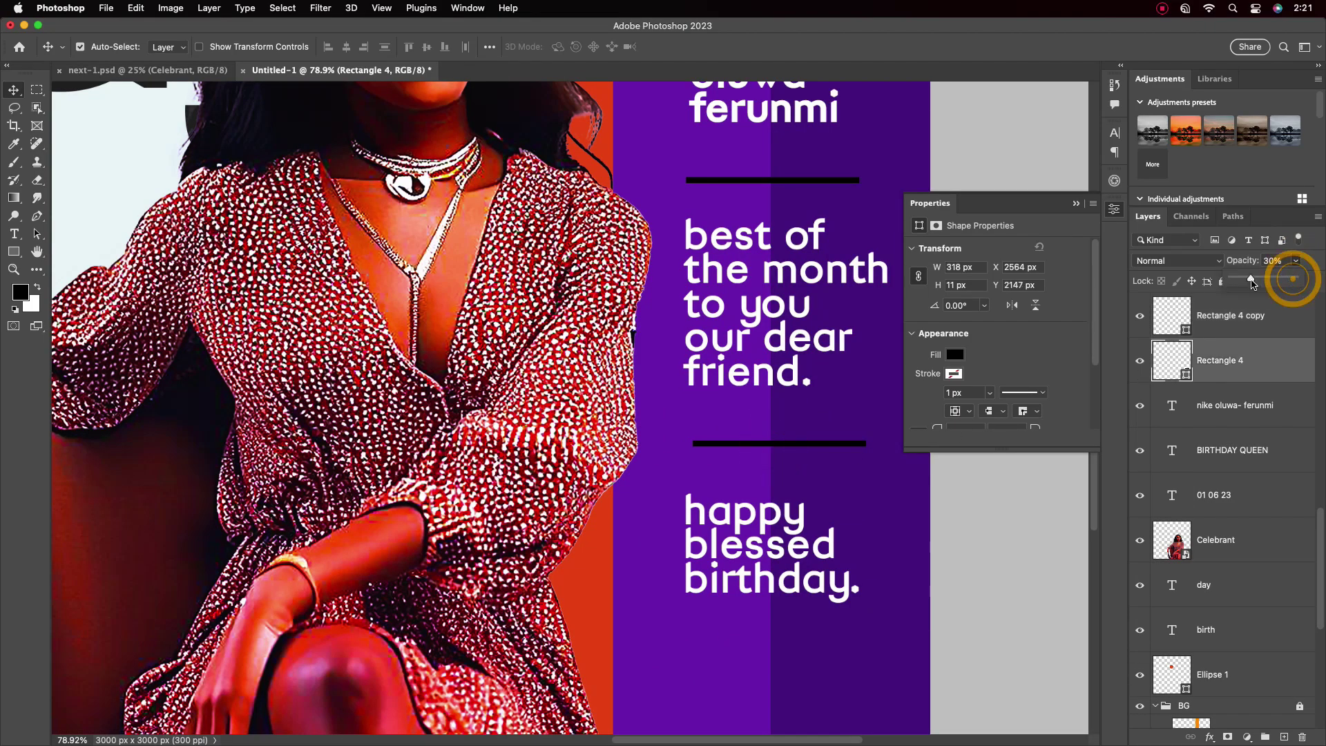
left_click(781, 180)
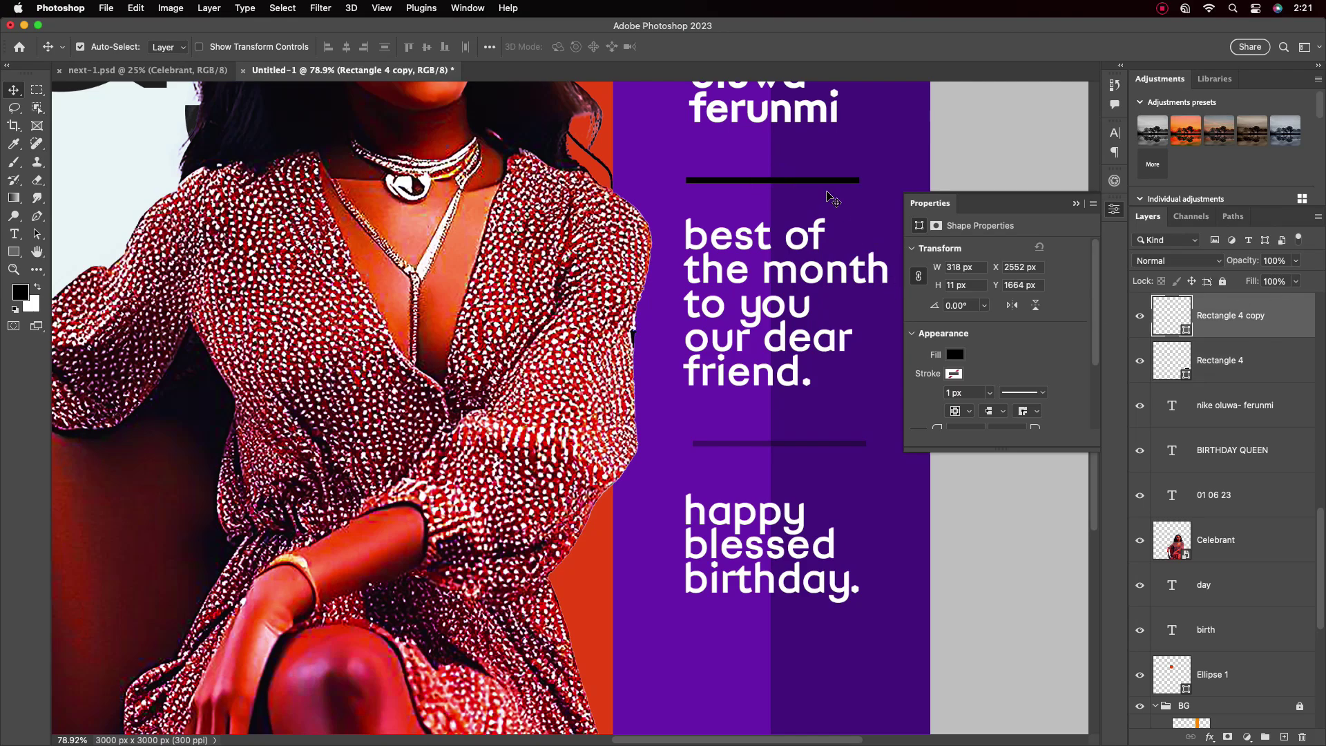
left_click(1296, 260)
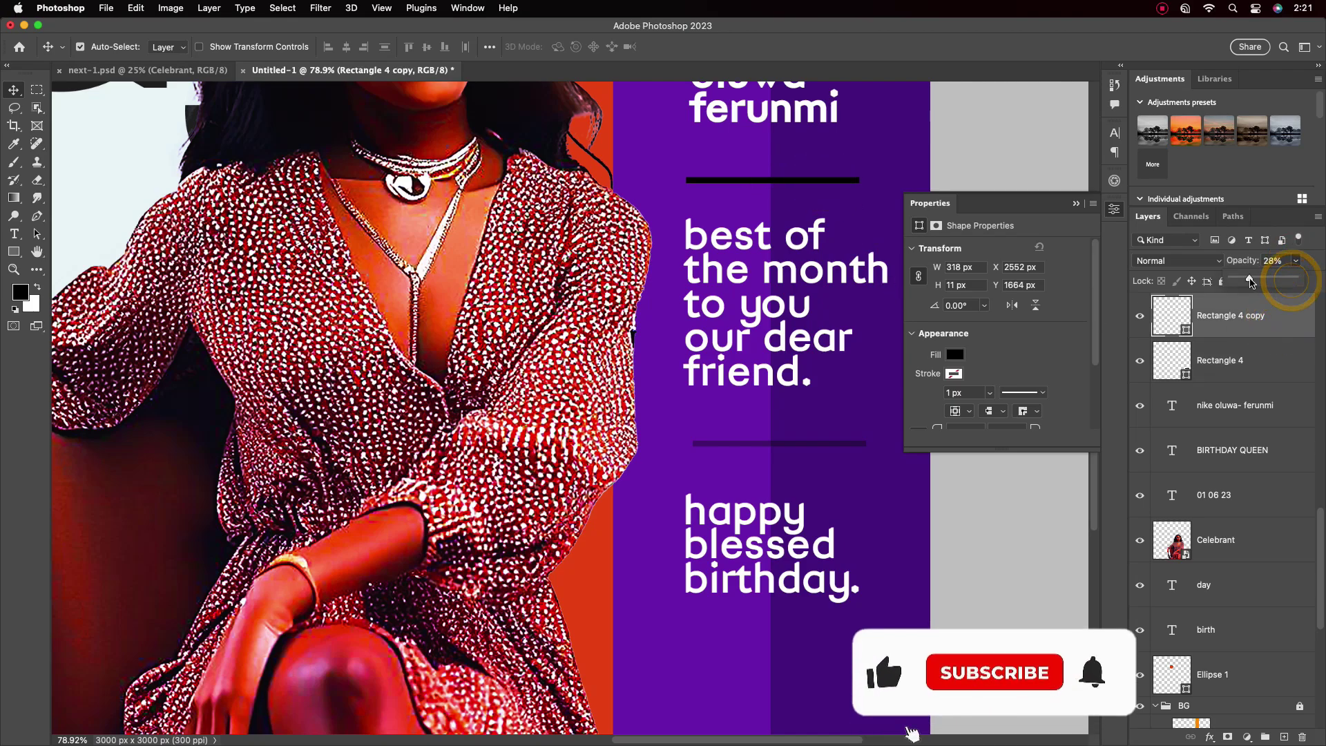
left_click_drag(1298, 279, 1270, 280)
left_click(849, 443)
left_click(1297, 260)
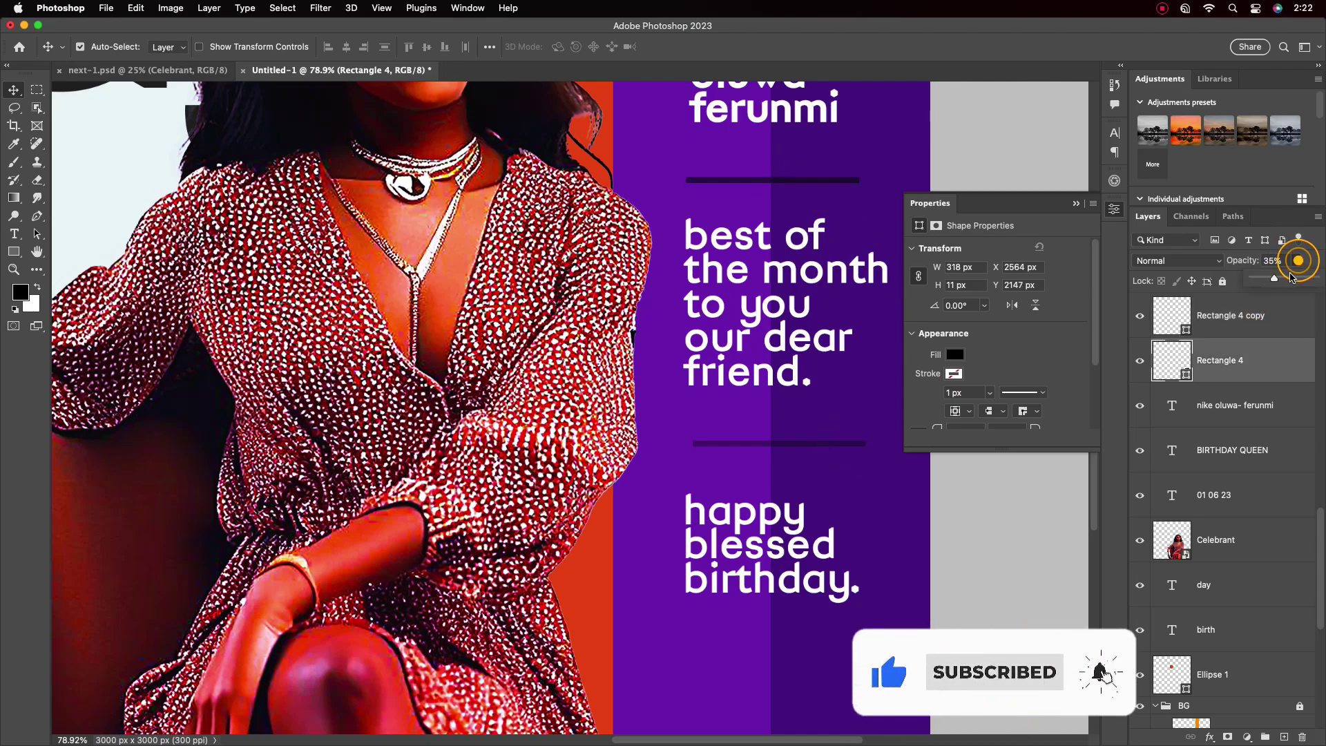
Close the shape properties and view the whole flyer
scroll(841, 416, "down", 6)
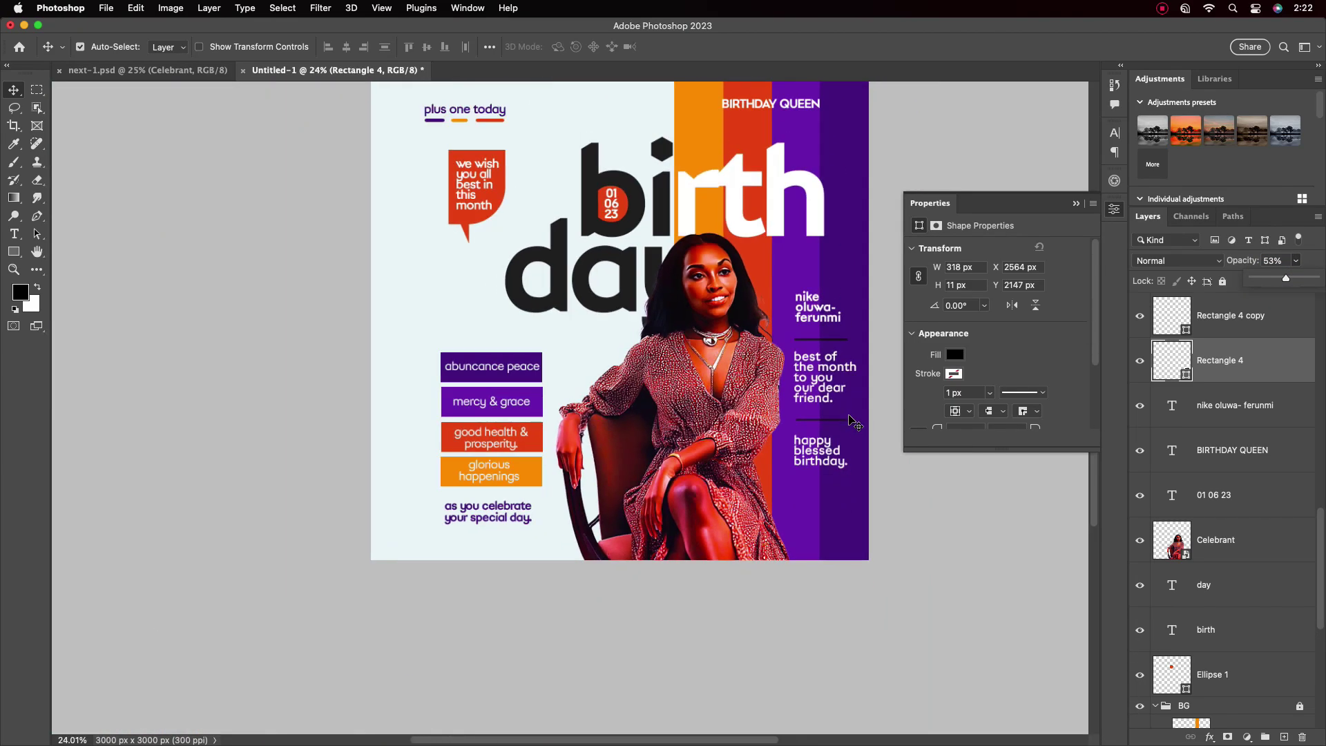
left_click_drag(770, 288, 749, 349)
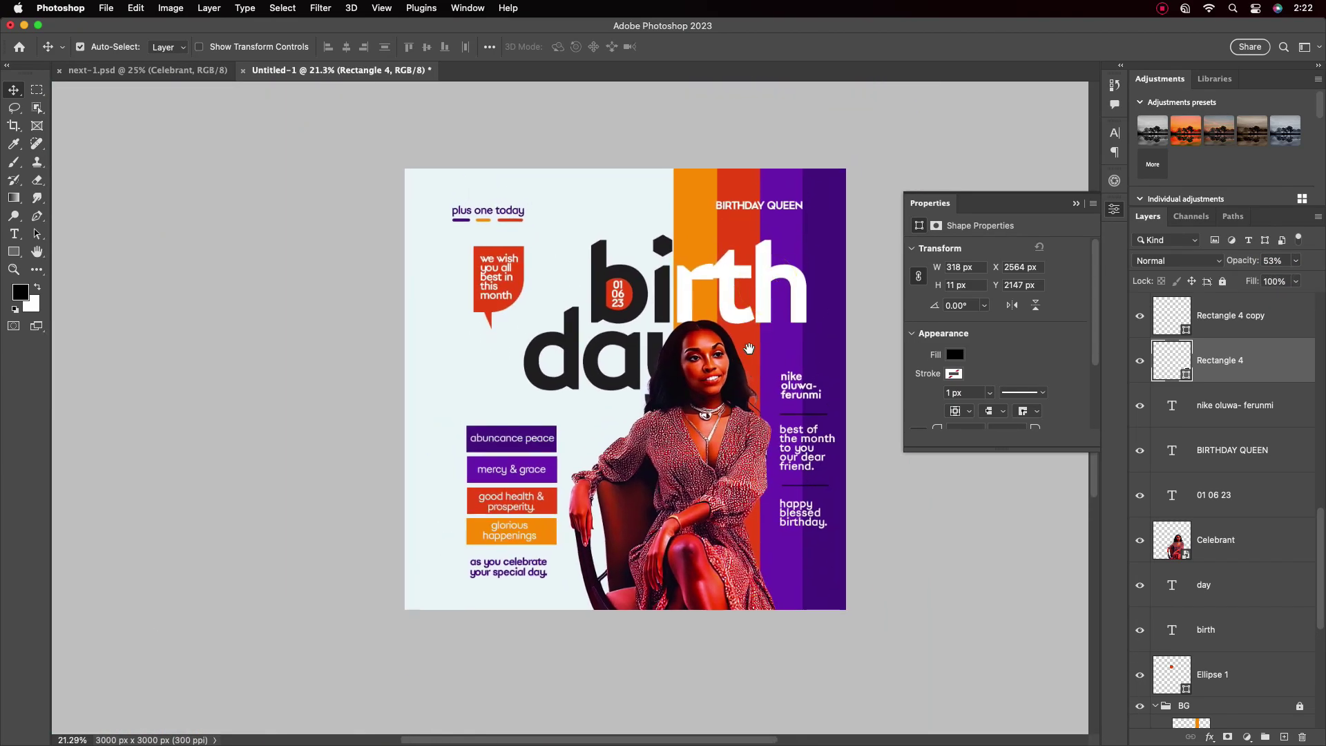
left_click(1076, 203)
scroll(998, 377, "up", 2)
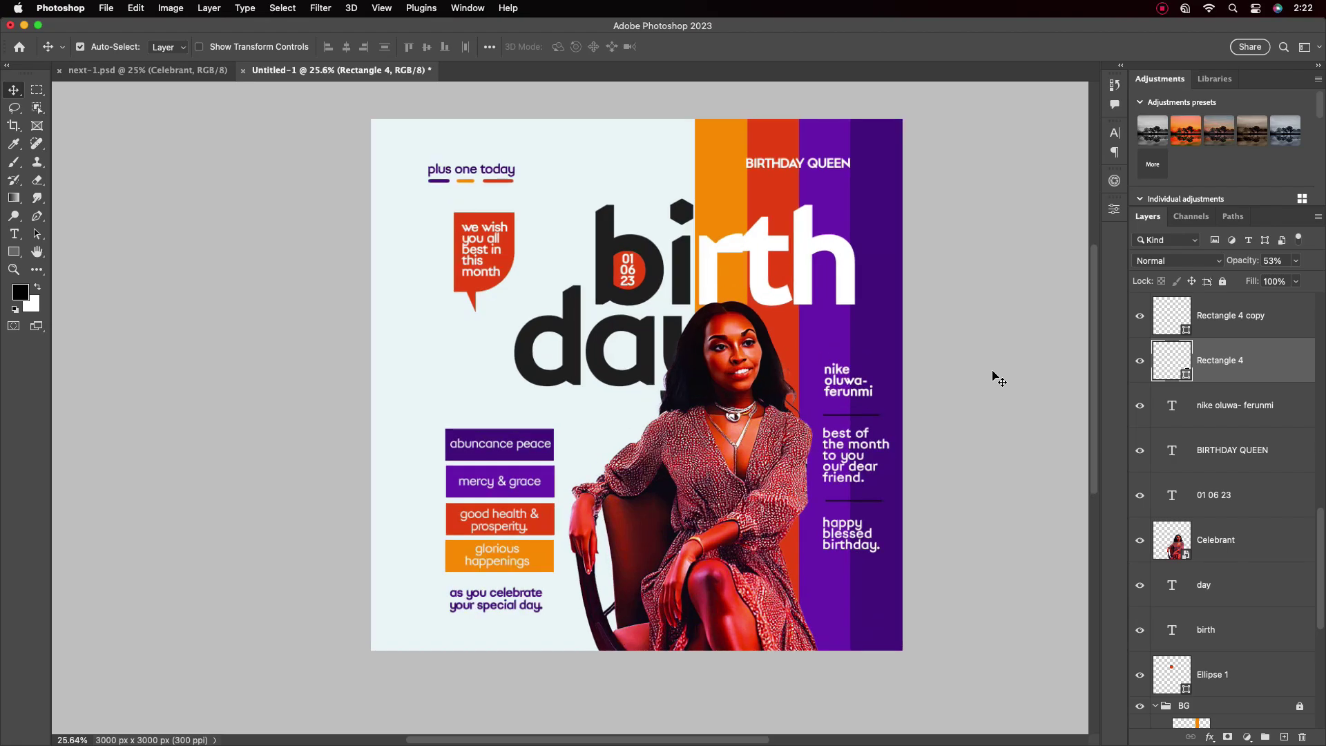
scroll(859, 377, "down", 1)
scroll(740, 359, "right", 2)
scroll(1323, 295, "down", 5)
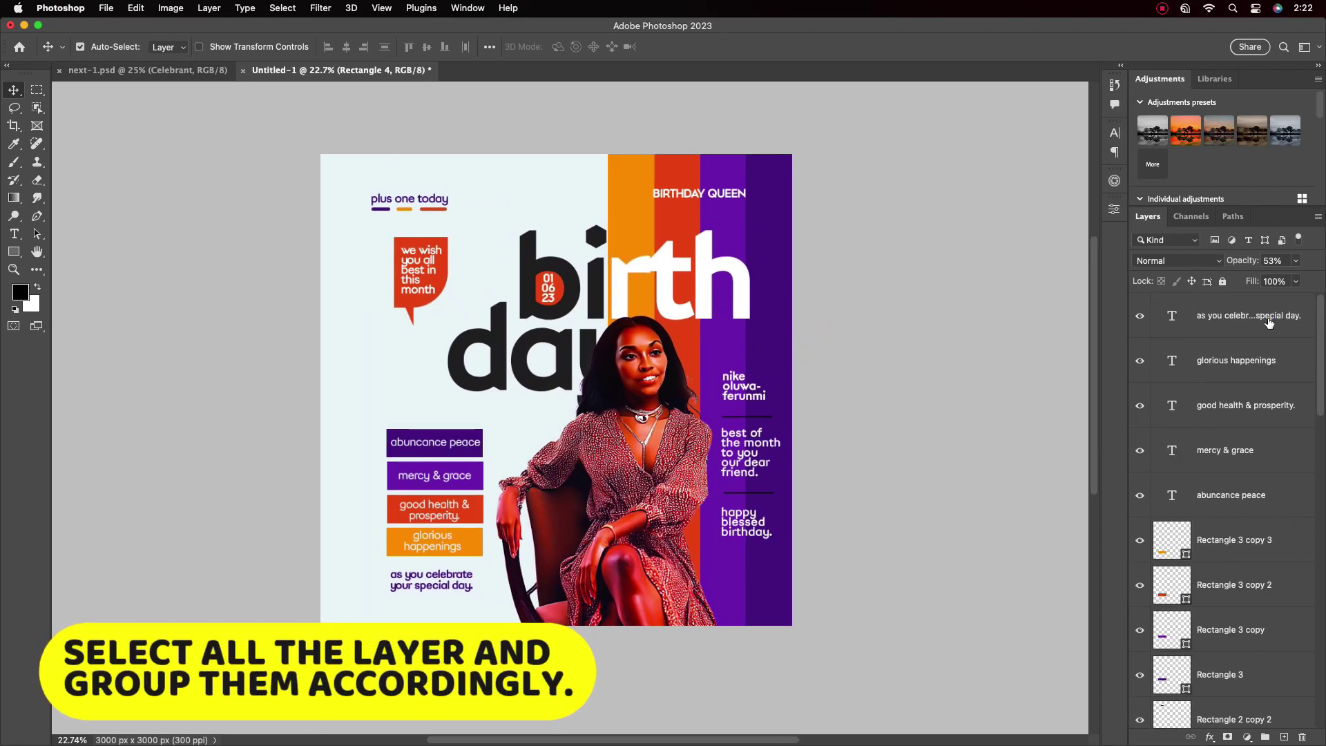
Group the wish-box text layers, including the 'we wish you' text, with Ctrl+G
left_click(1244, 316)
left_click(1236, 496, "shift")
key("ctrl+g")
left_click_drag(1237, 648, 1202, 303)
scroll(1232, 586, "down", 10)
Gather the name, BIRTHDAY QUEEN and date texts into a second collapsed group
left_click(1217, 332, "shift")
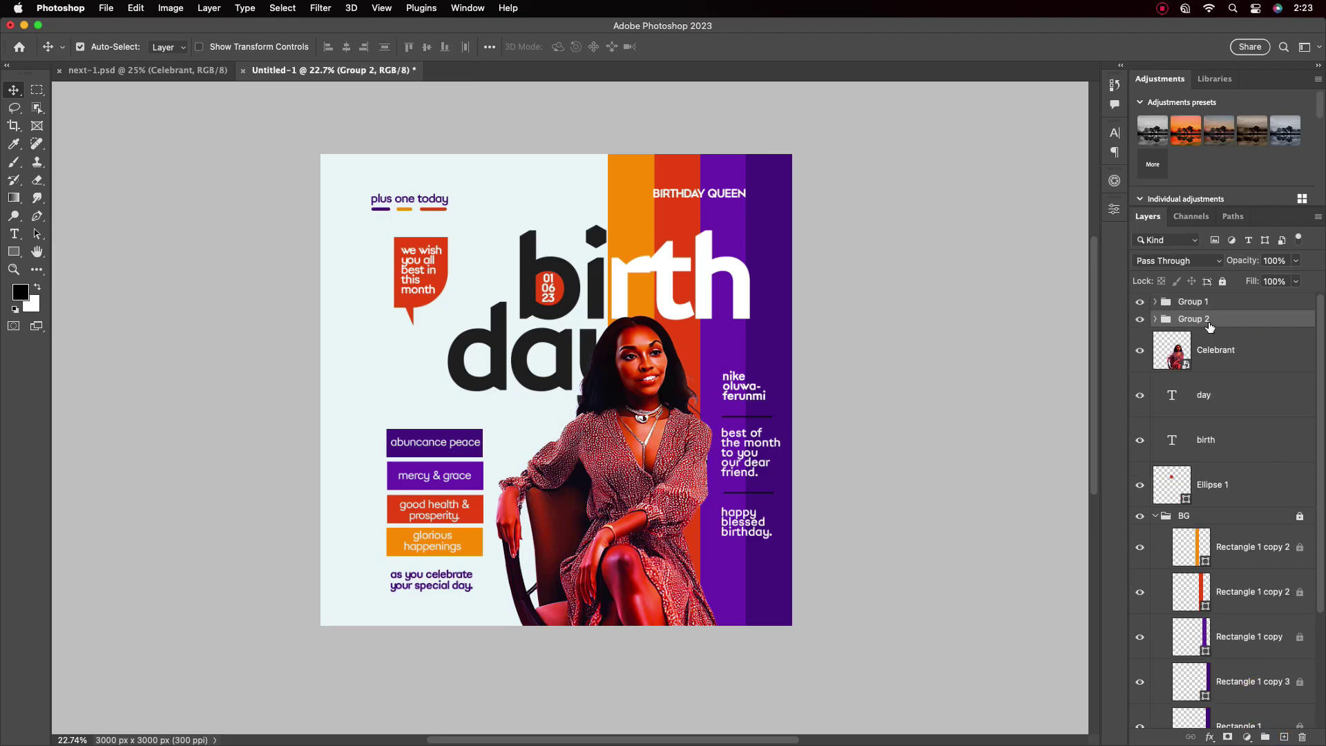
left_click(1155, 319)
left_click(1155, 319)
Group the Celebrant photo, day, birth and Ellipse 1 layers together
left_click(1229, 396)
left_click(1227, 361)
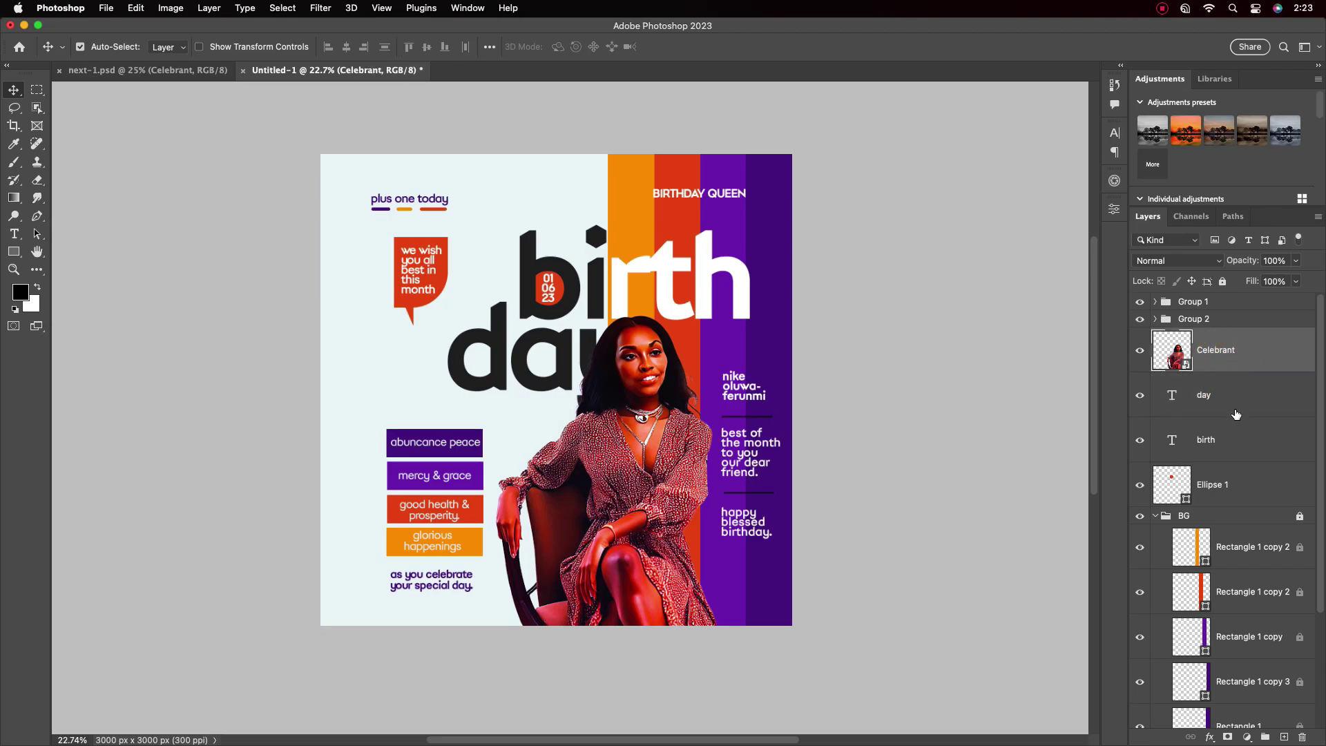
left_click(1240, 483, "shift")
left_click_drag(1240, 483, 1265, 738)
Name the groups Model, Elements and Text, and collapse the BG group
key("shift+Tab")
type("Elemet")
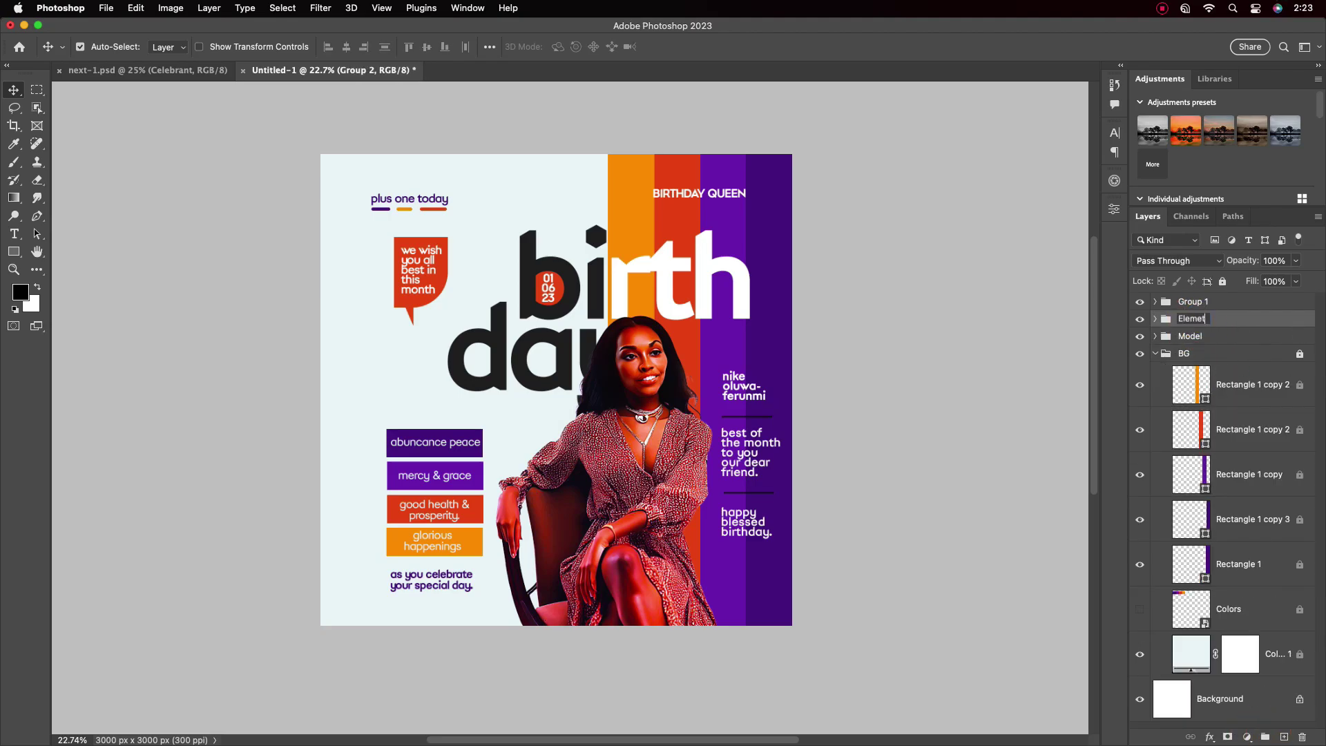
key("shift+Tab")
type("Text")
key("Return")
left_click(1155, 353)
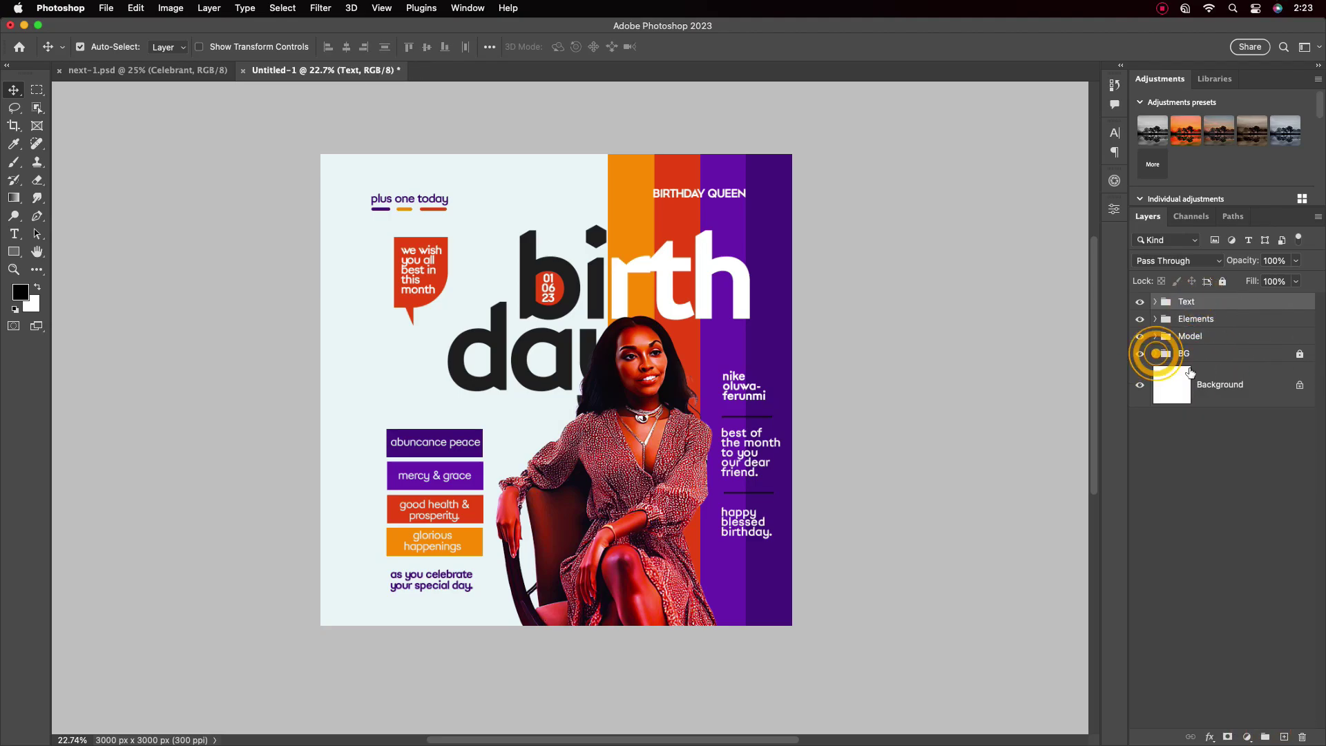